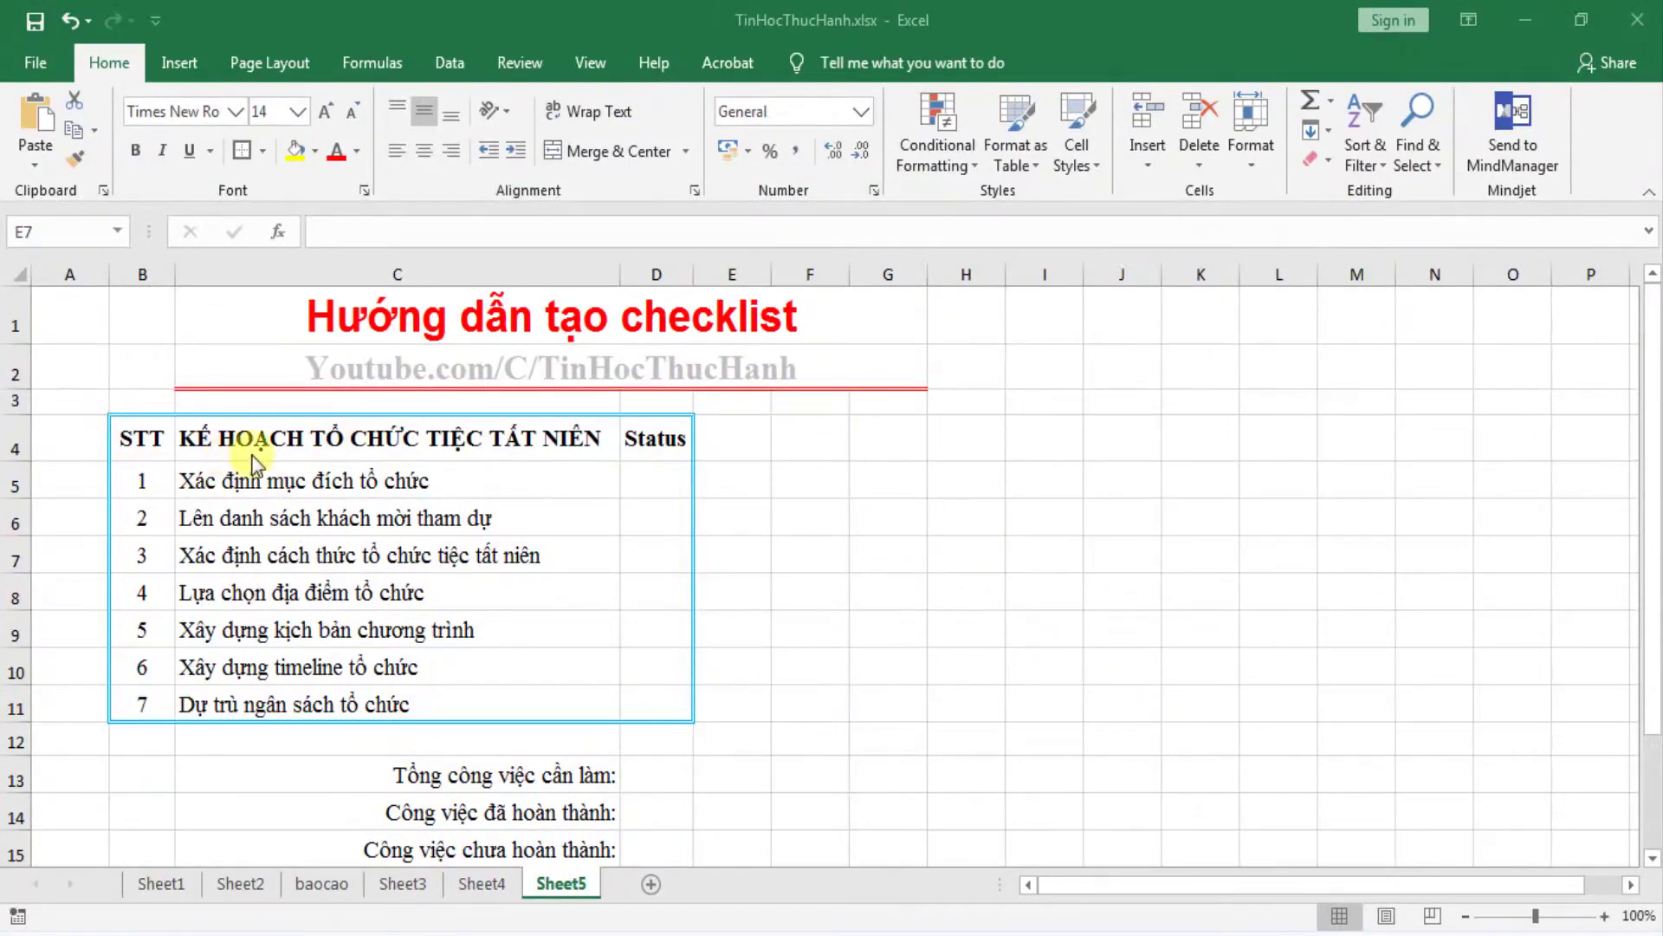
Switch to Sheet4 and inspect the Năm nhất item in C5 and the empty Status cell D5.
left_click(483, 884)
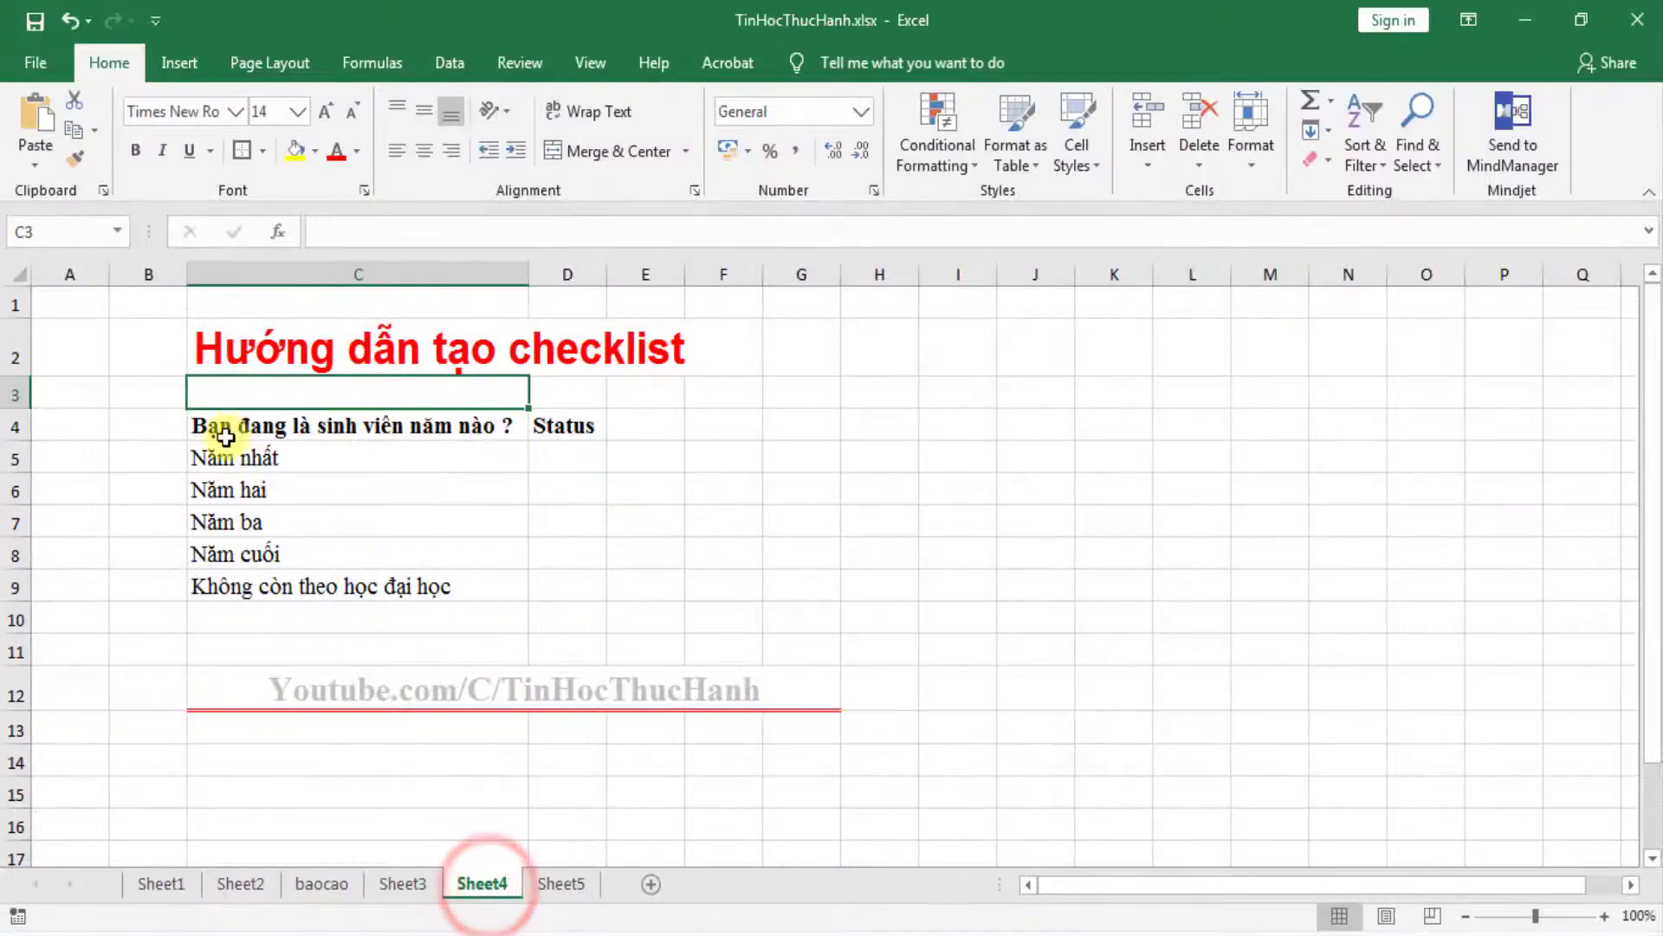
left_click(427, 459)
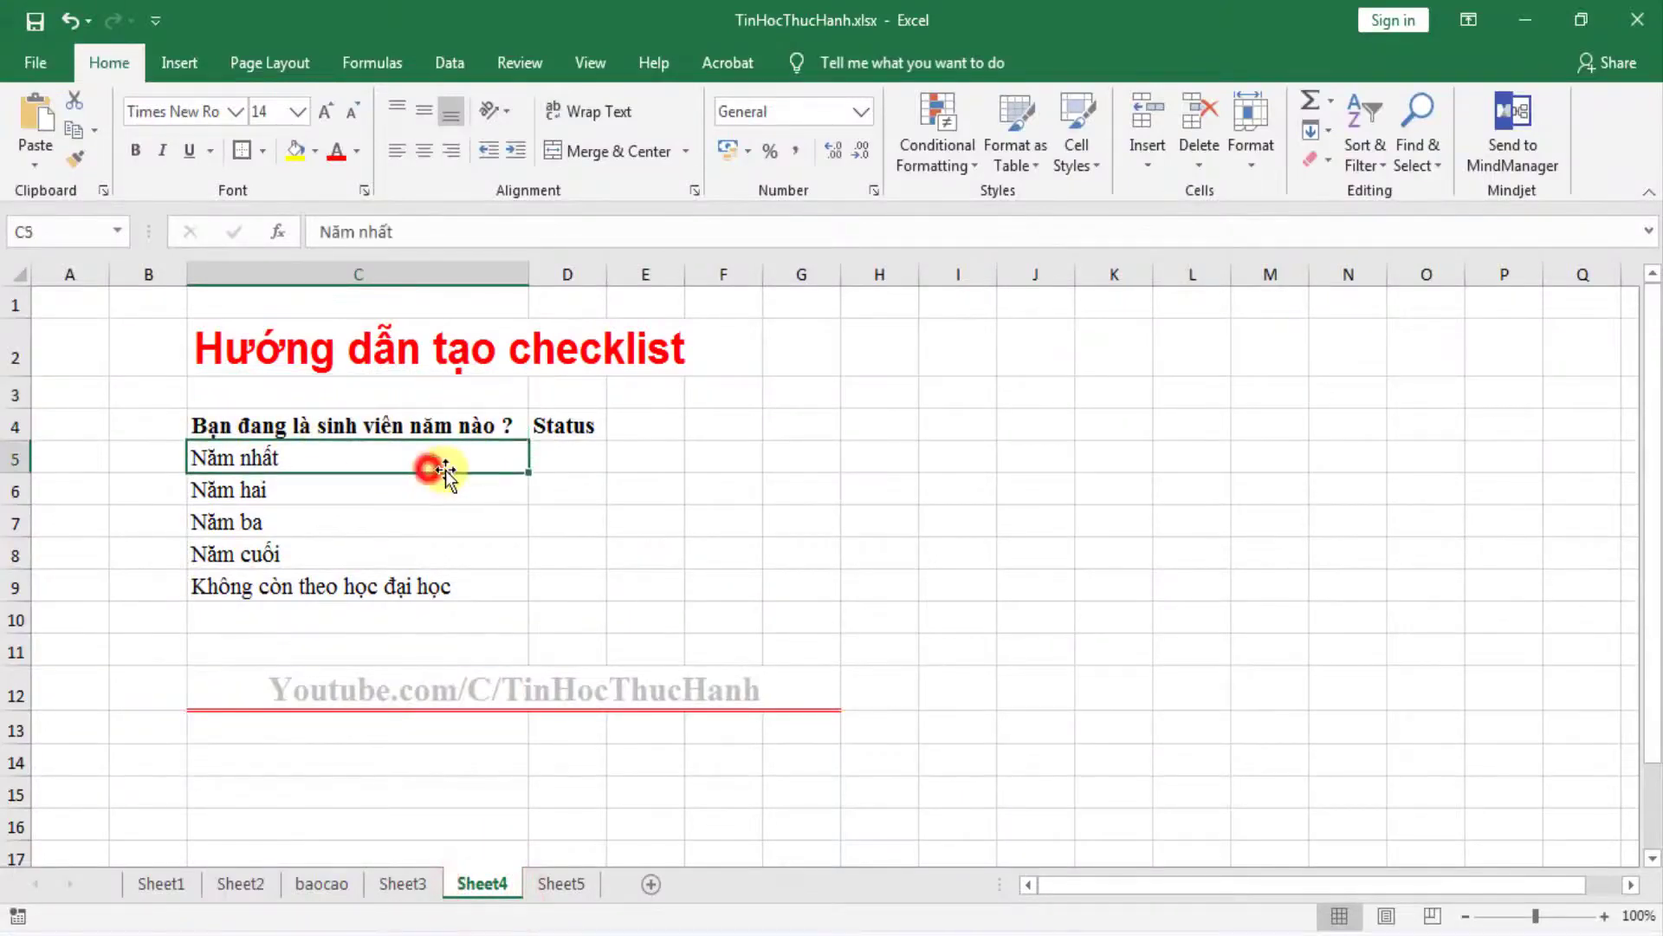
left_click(605, 460)
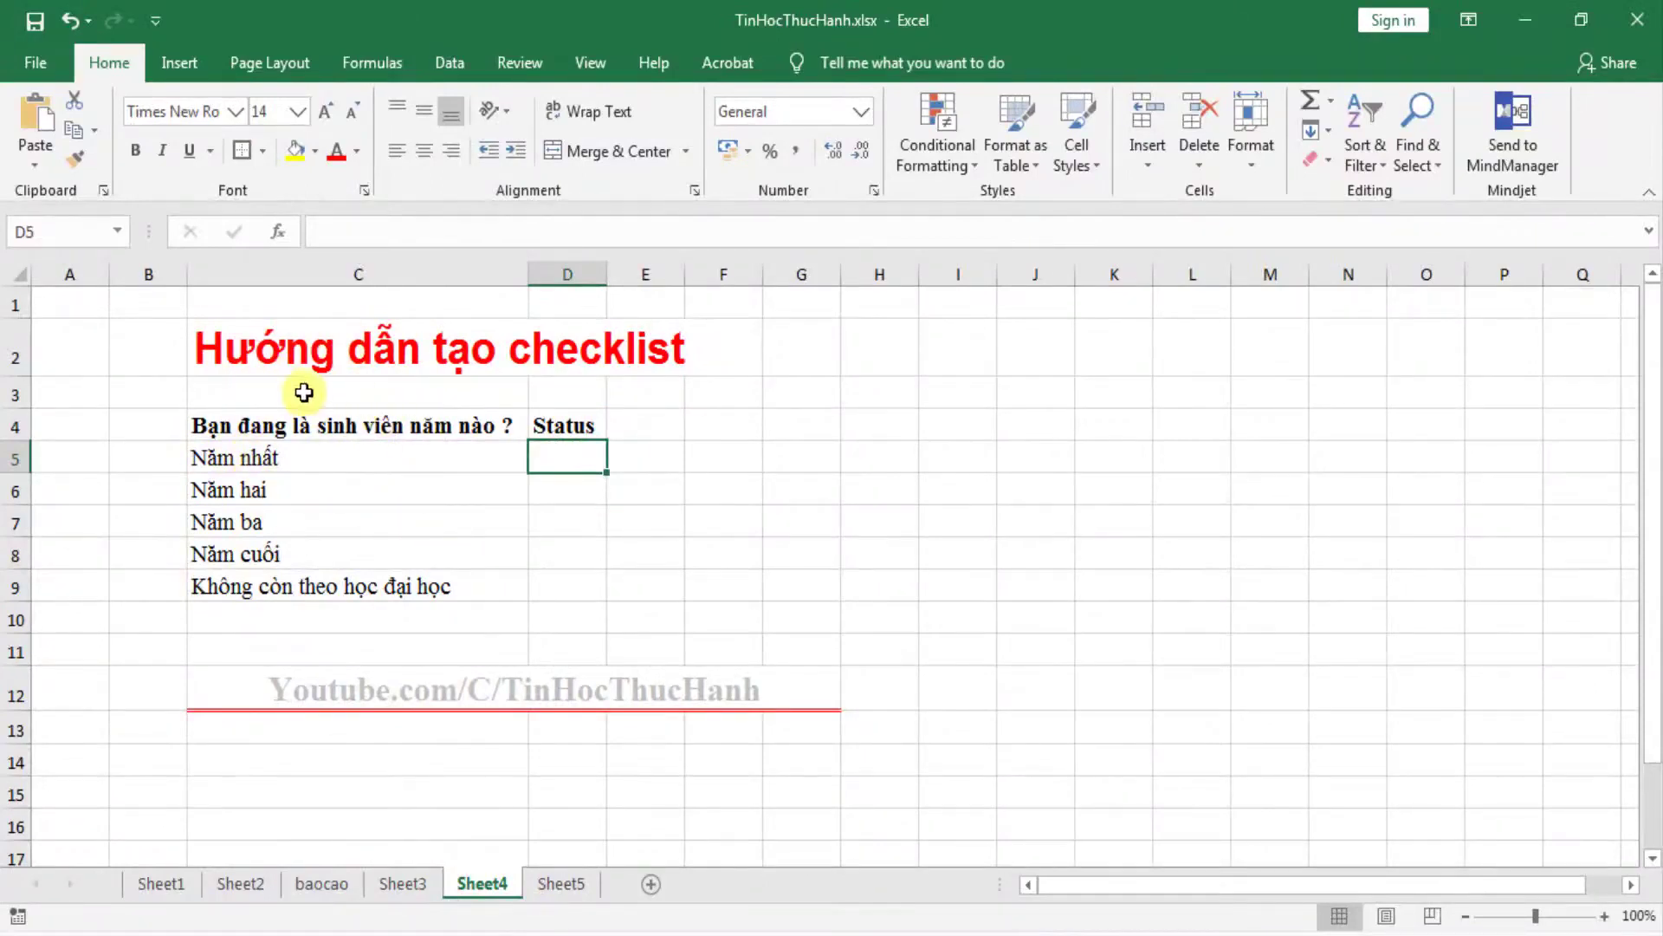
left_click(256, 423)
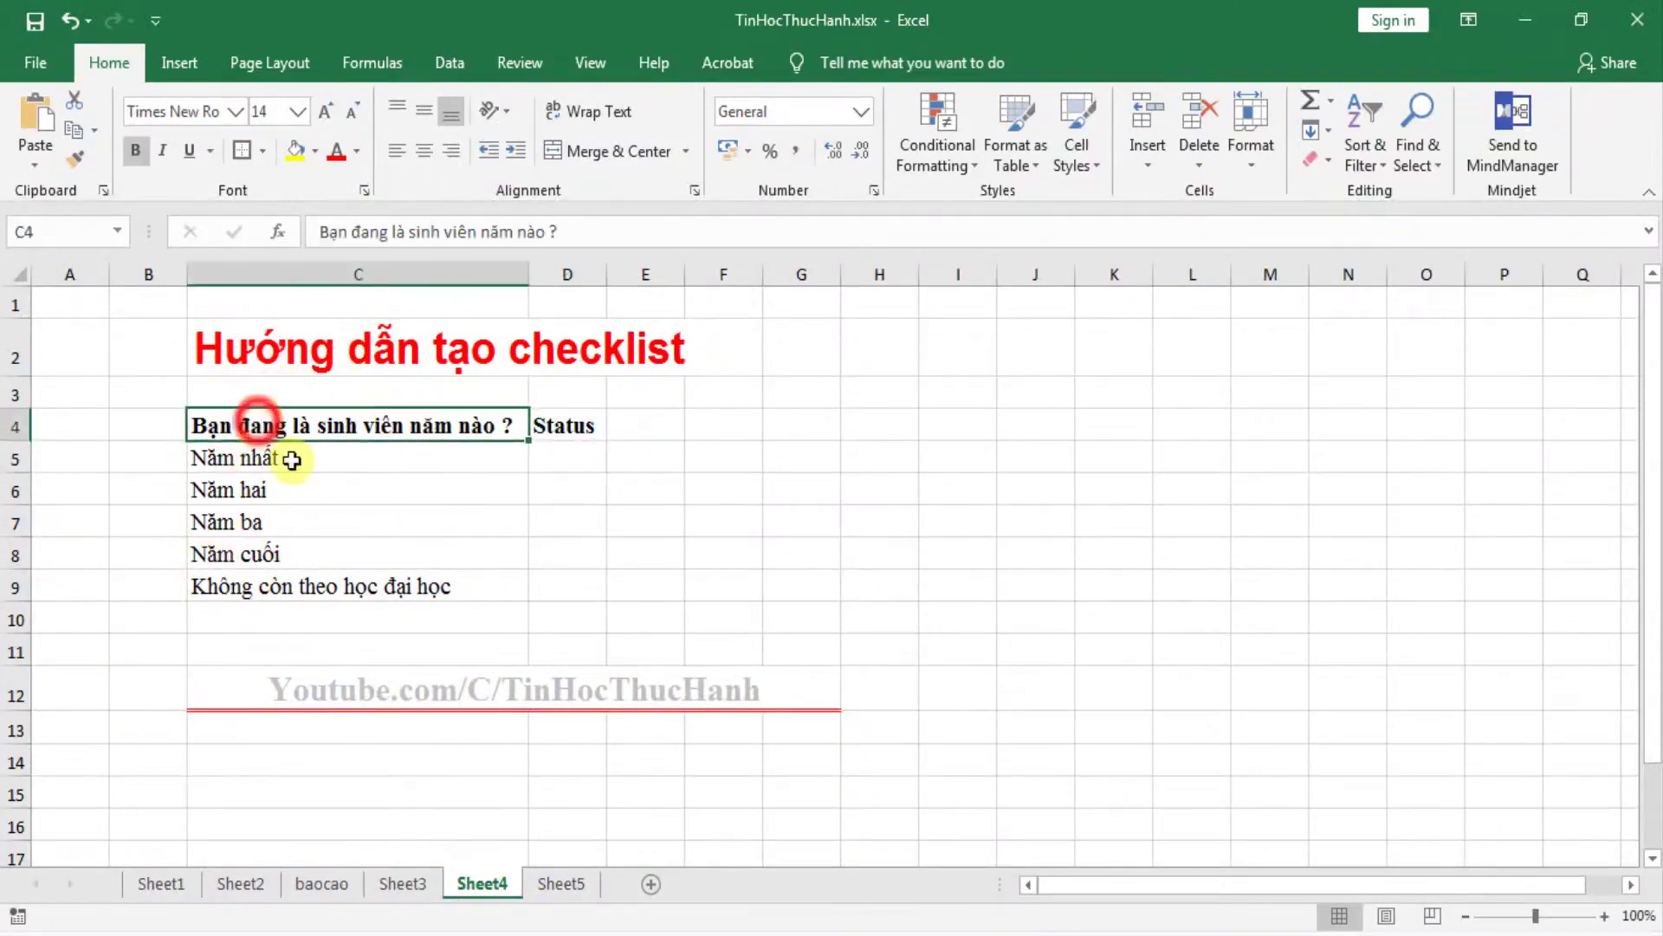
left_click(544, 450)
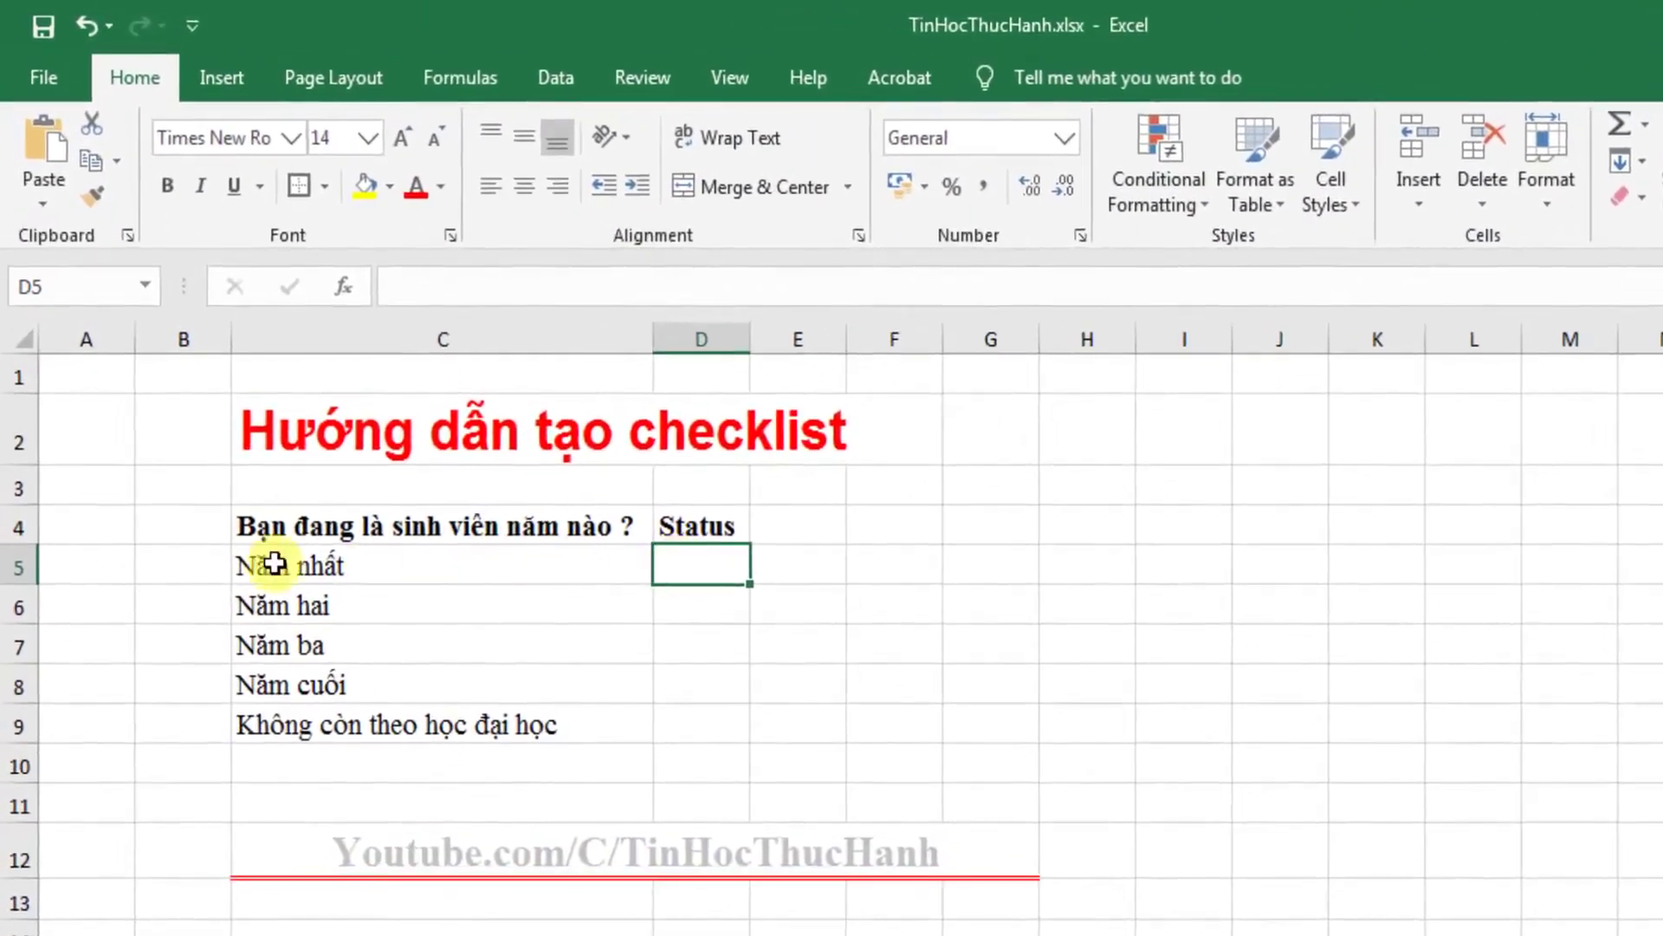
left_click(236, 459)
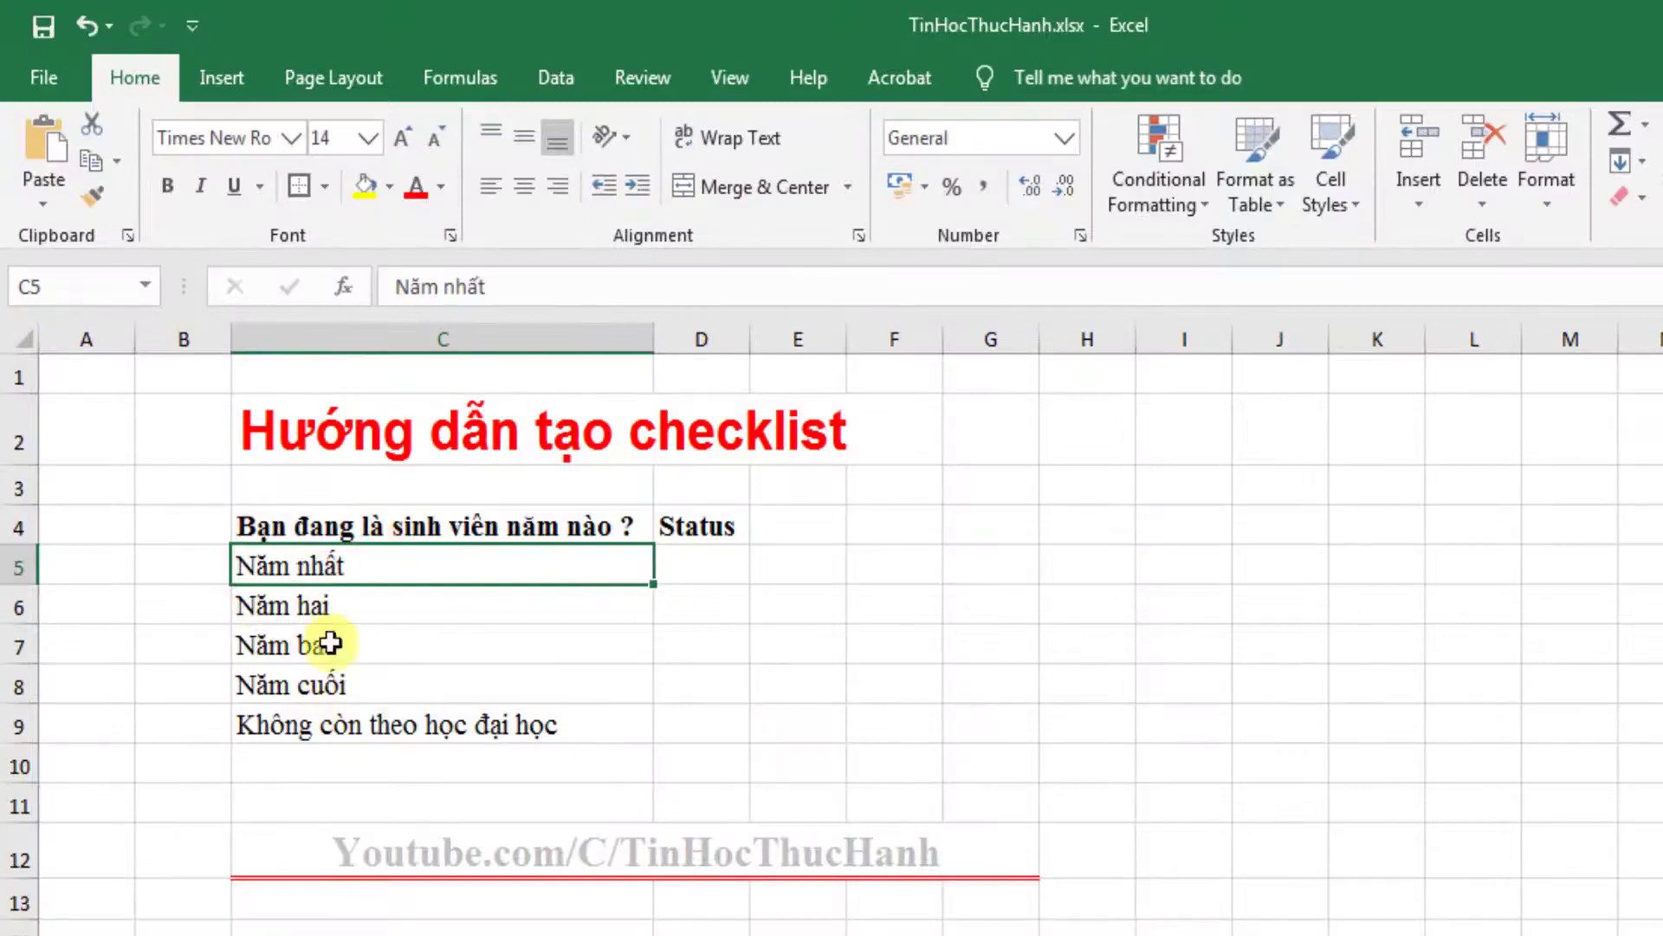
left_click(699, 565)
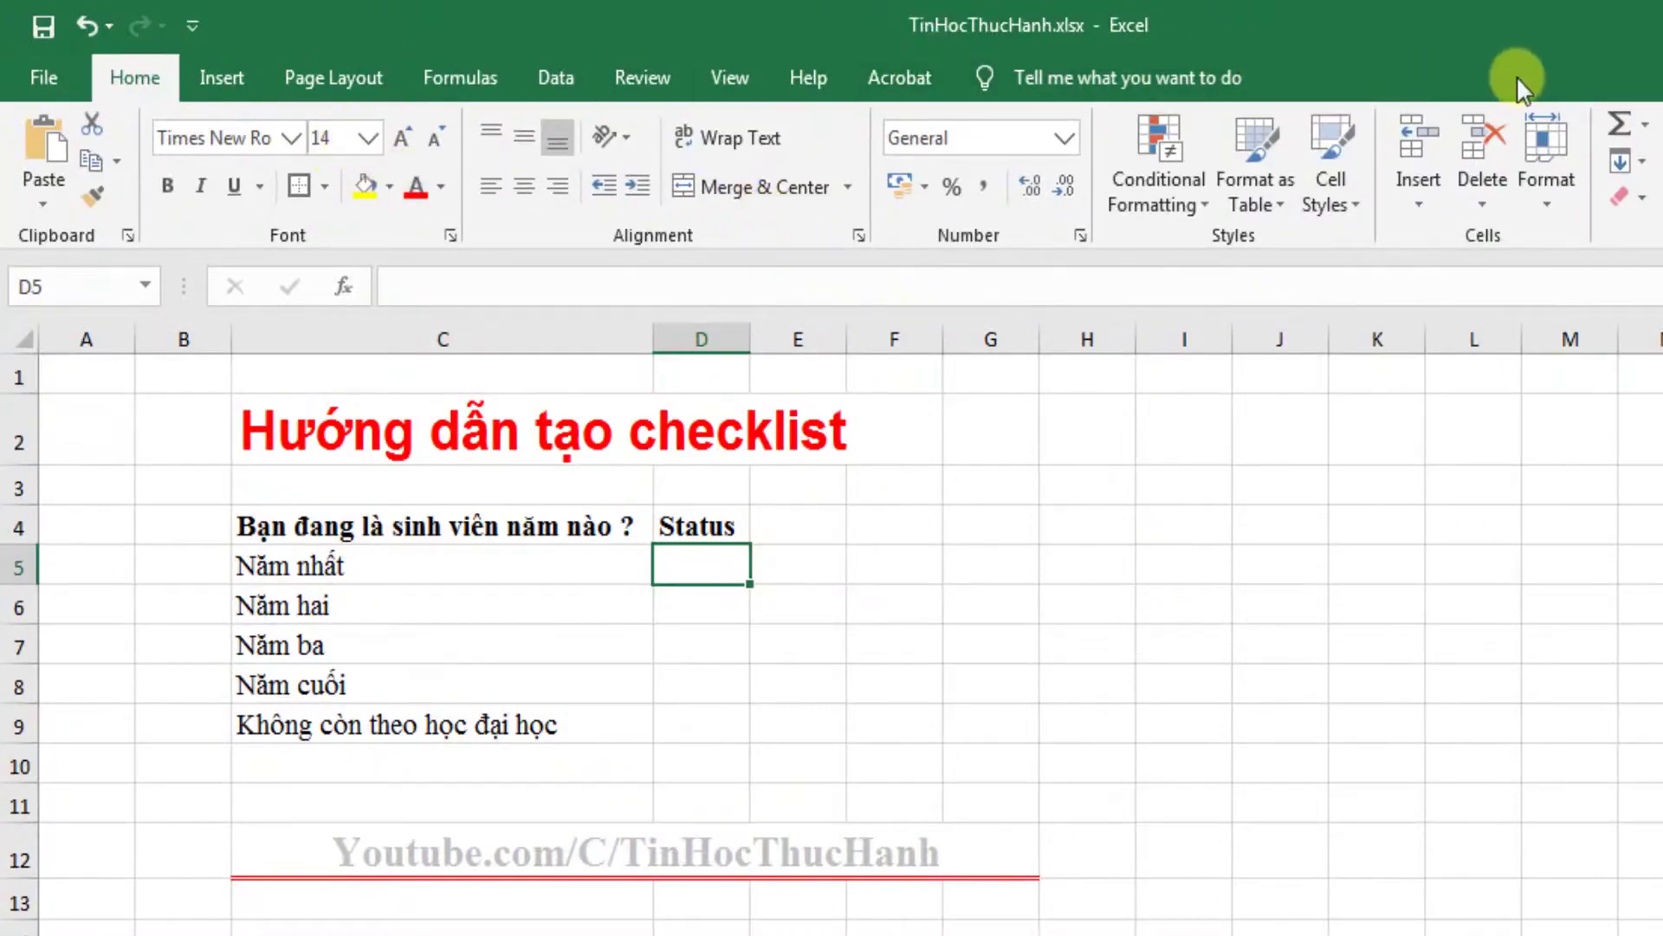
Enable the Developer tab via Customize the Ribbon and show its Controls group.
right_click(784, 235)
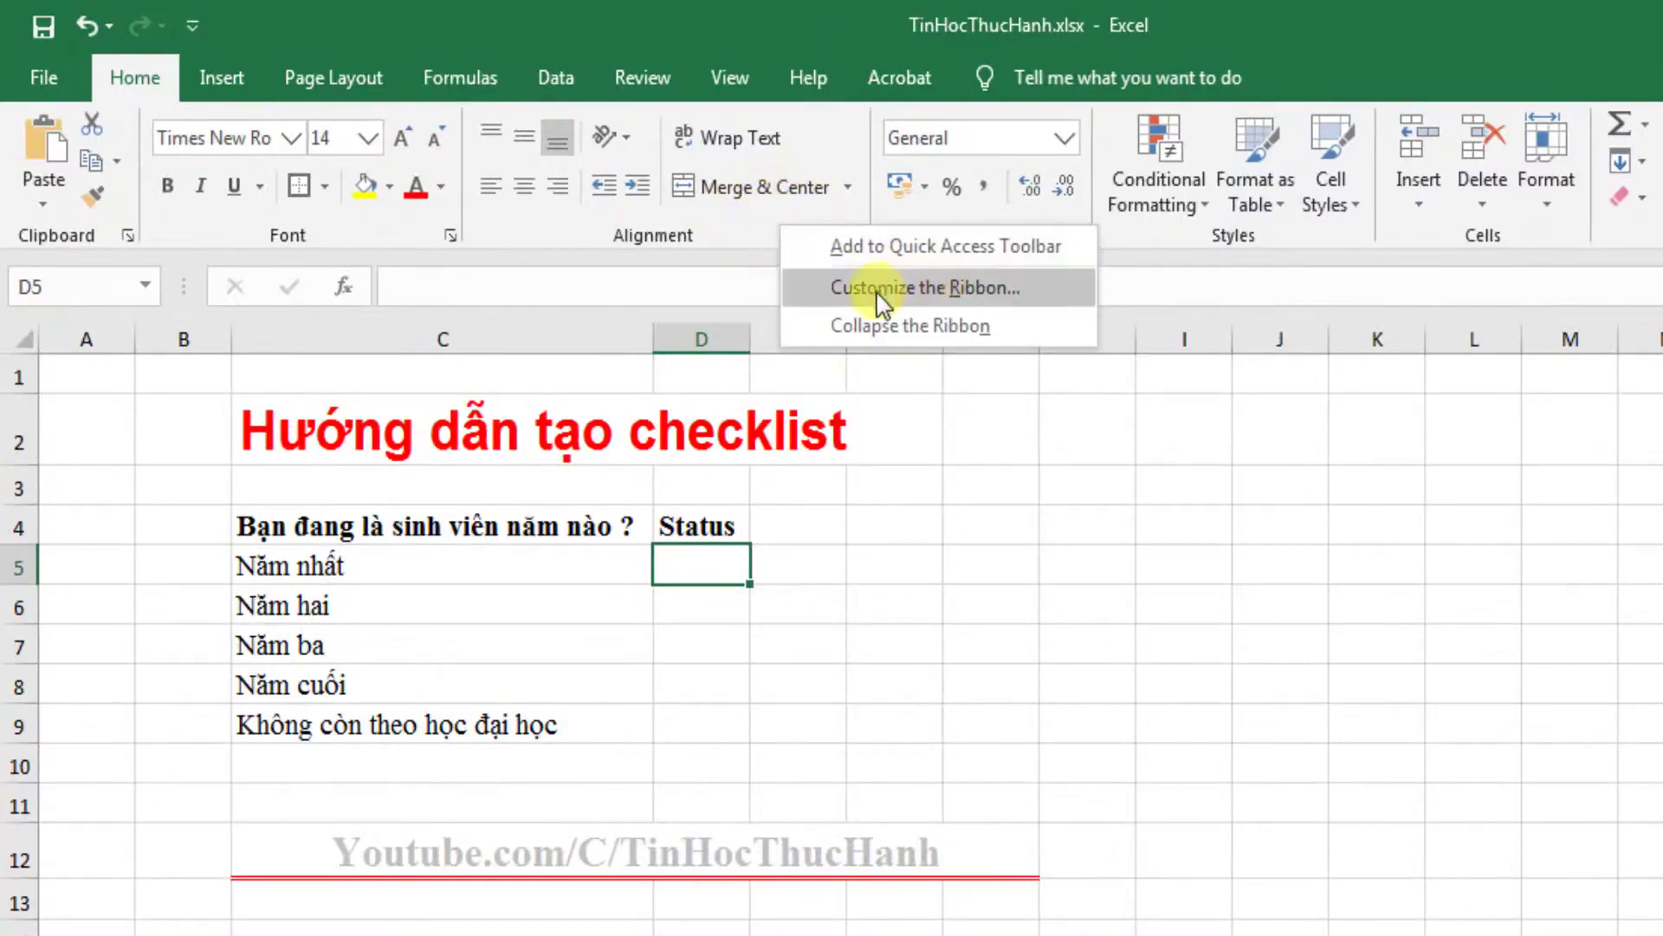
left_click(1011, 289)
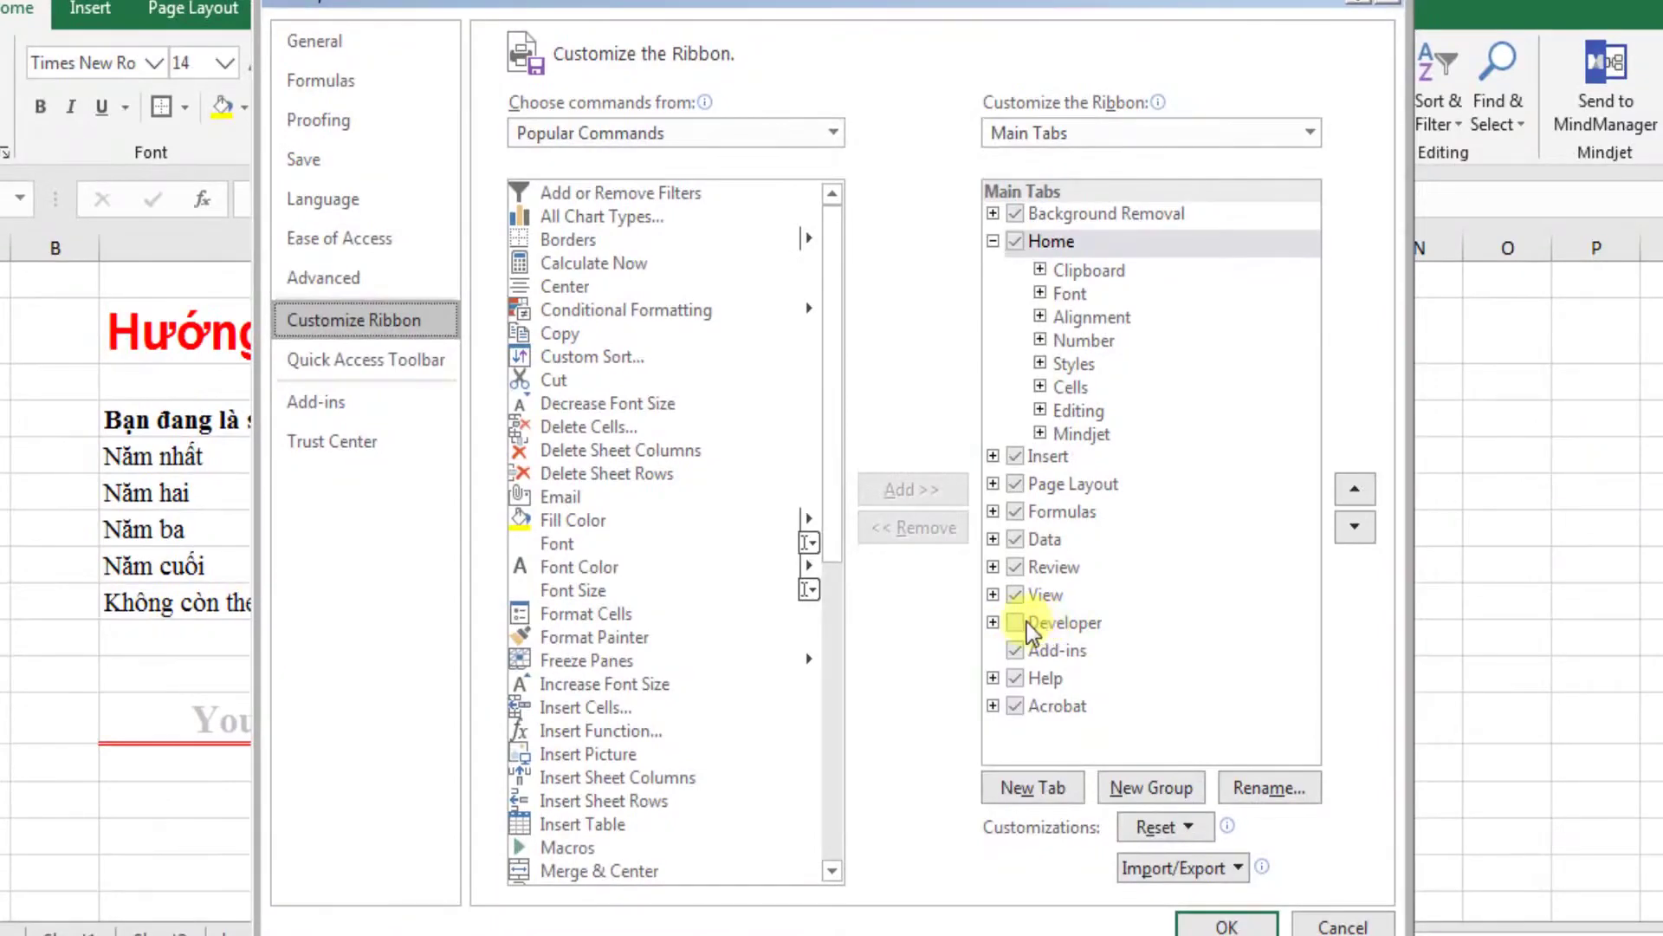
left_click(1016, 622)
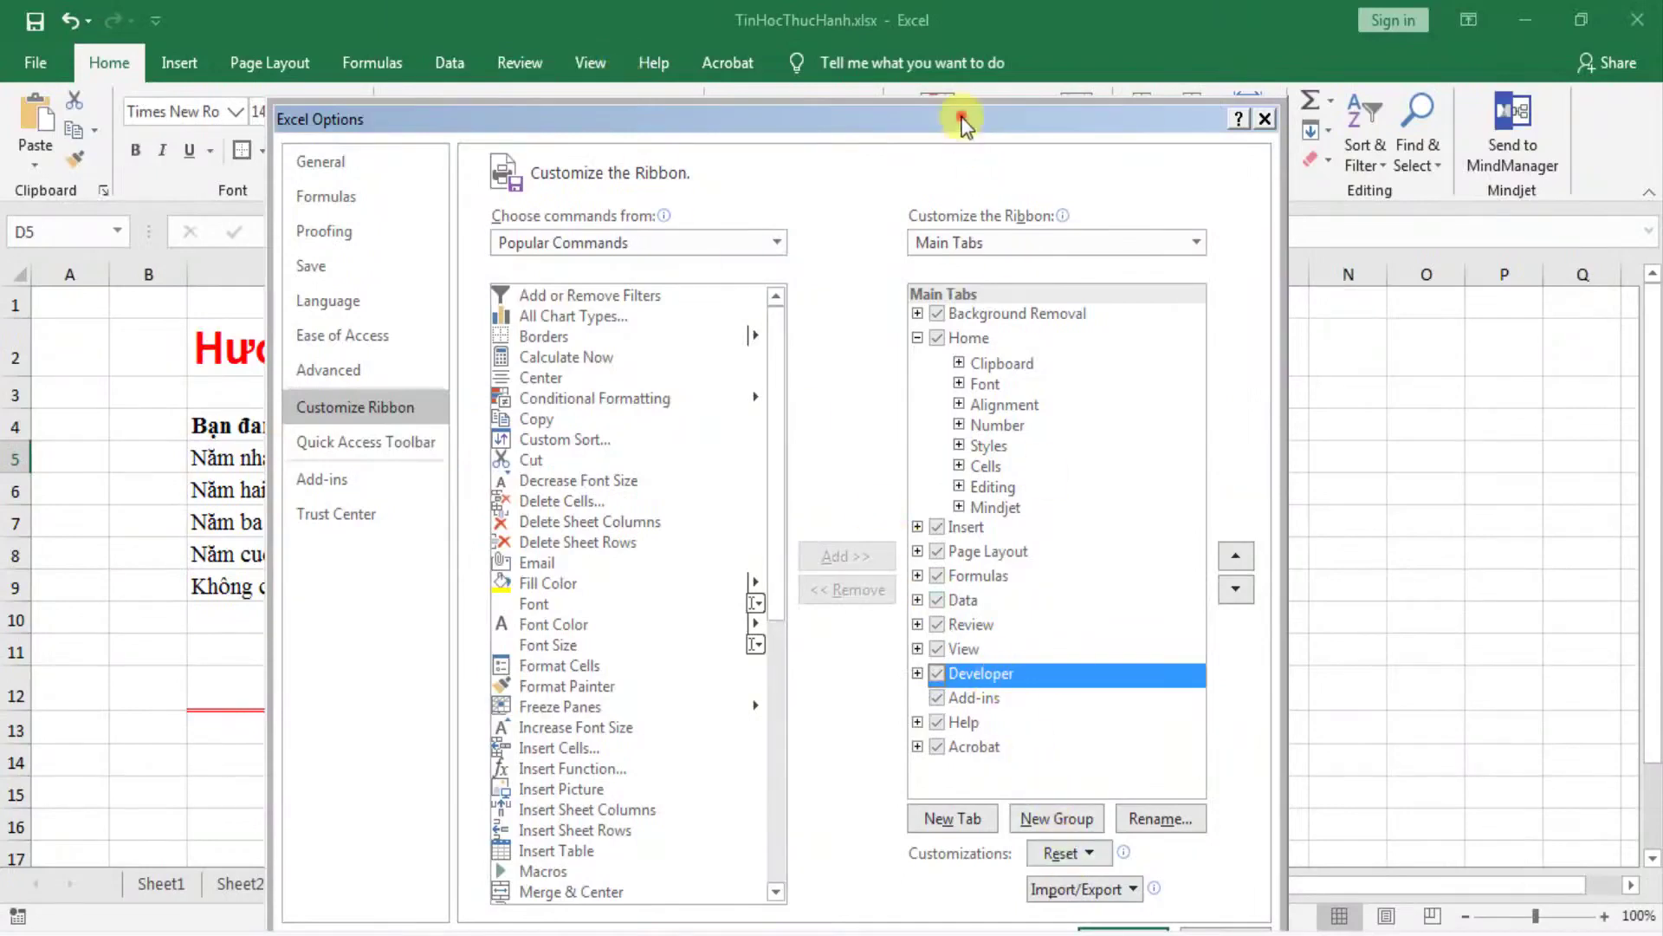
left_click_drag(958, 117, 1019, 50)
left_click(1170, 875)
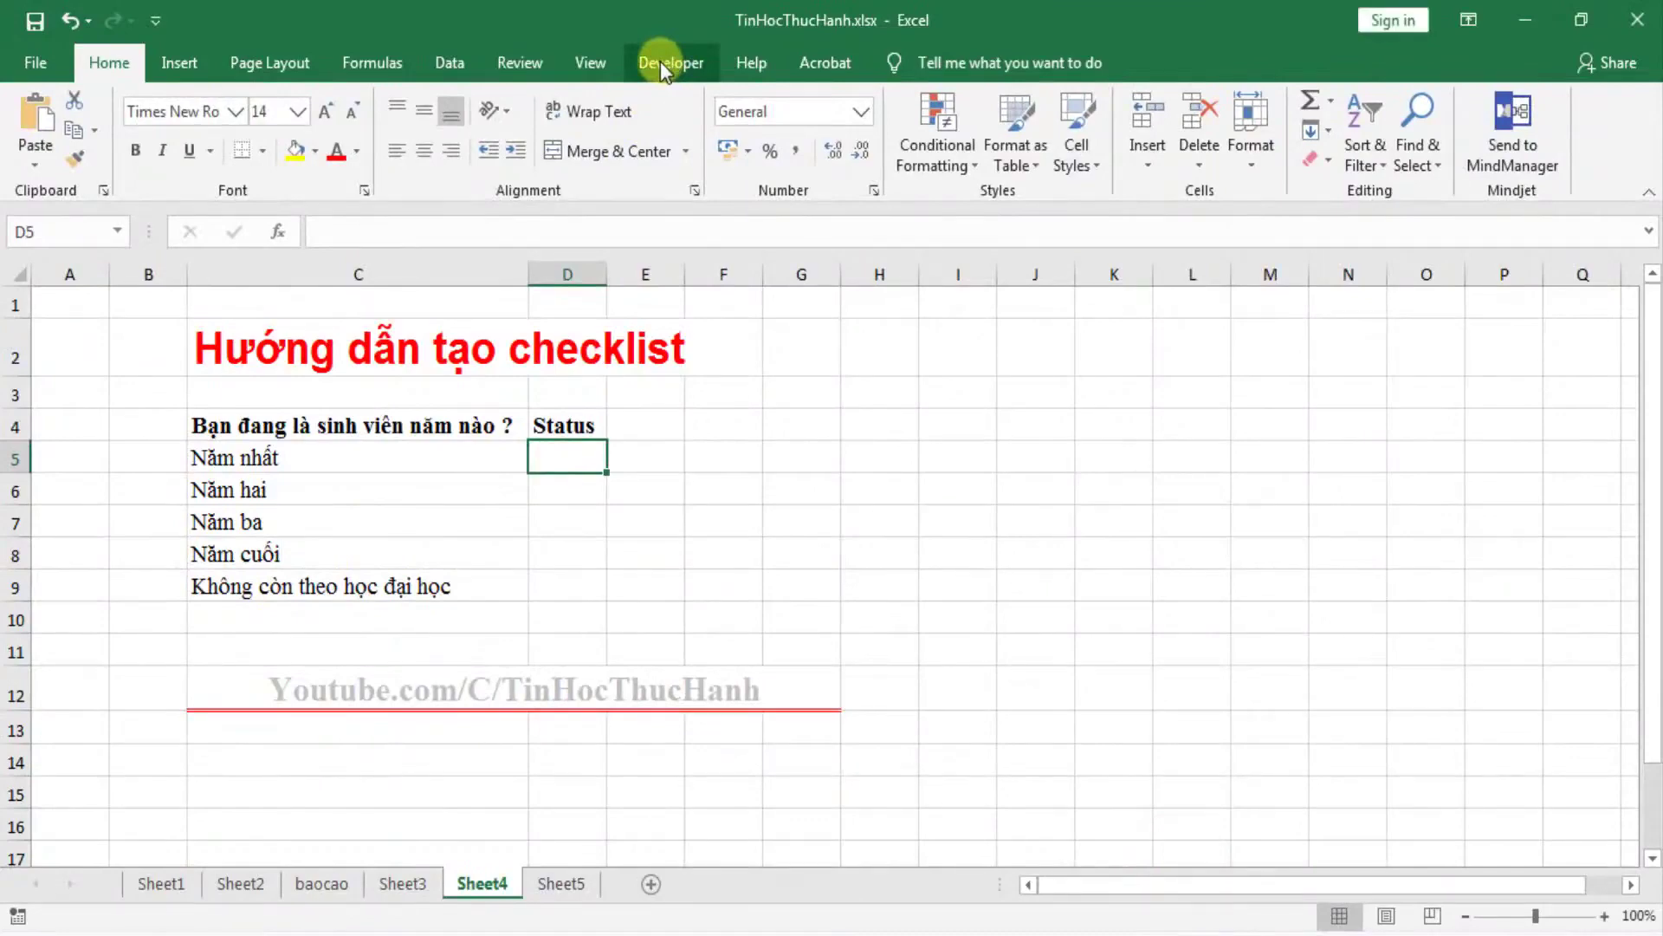
left_click(660, 61)
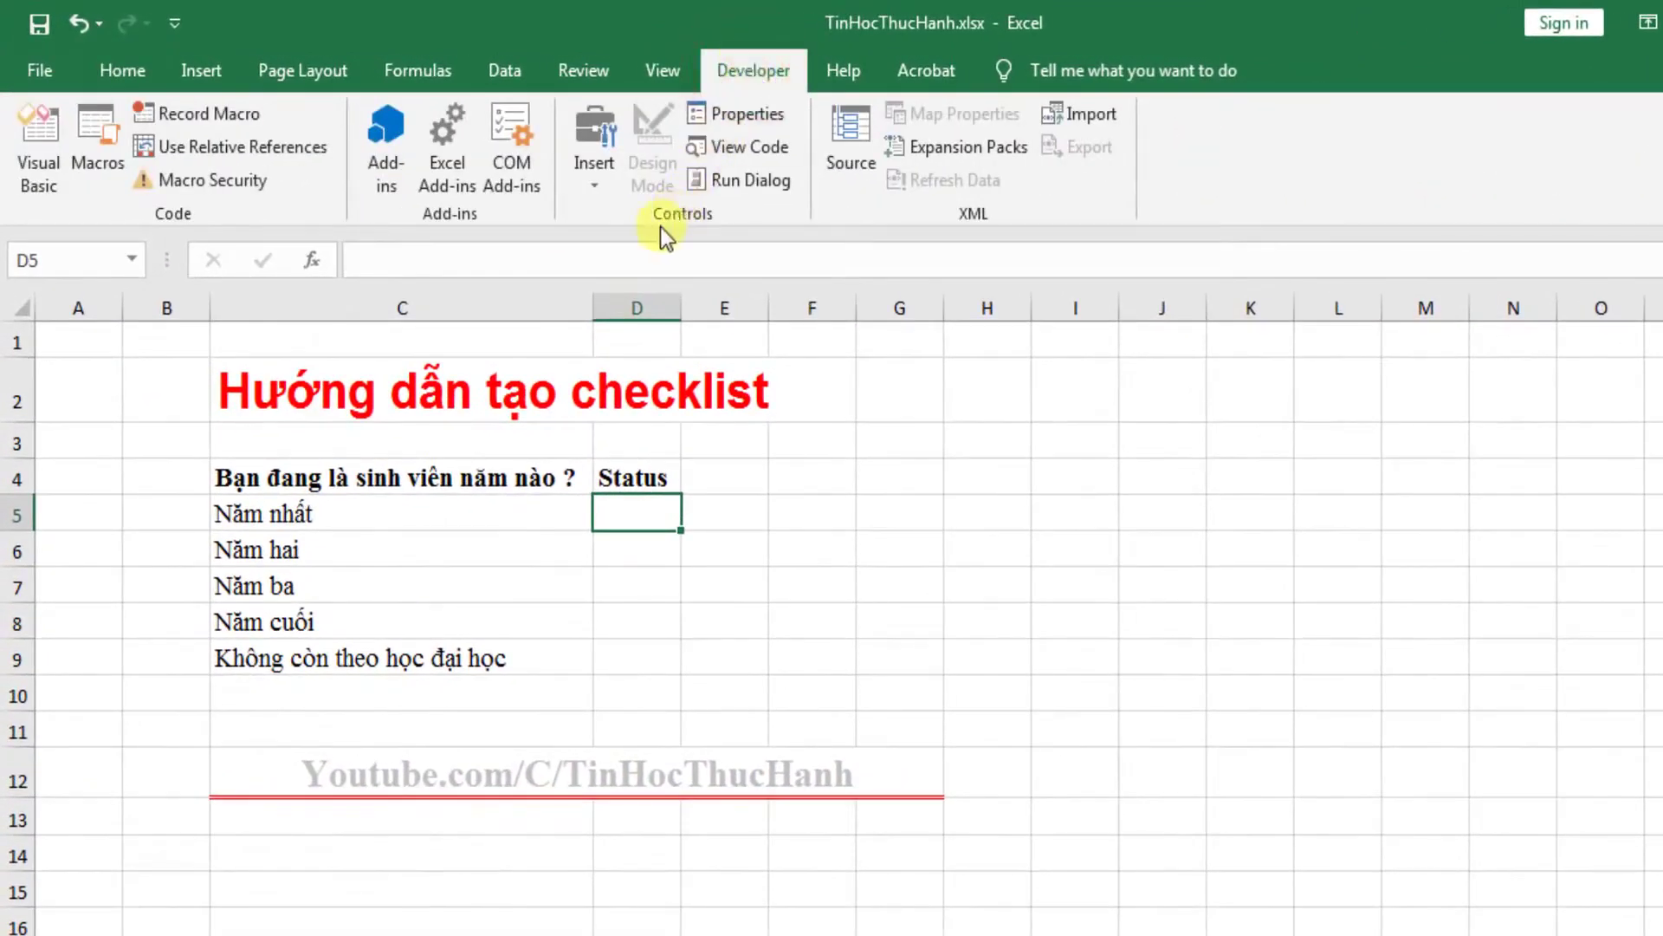
Insert a Form Controls Check Box in cell D5 under the Status heading.
left_click(589, 162)
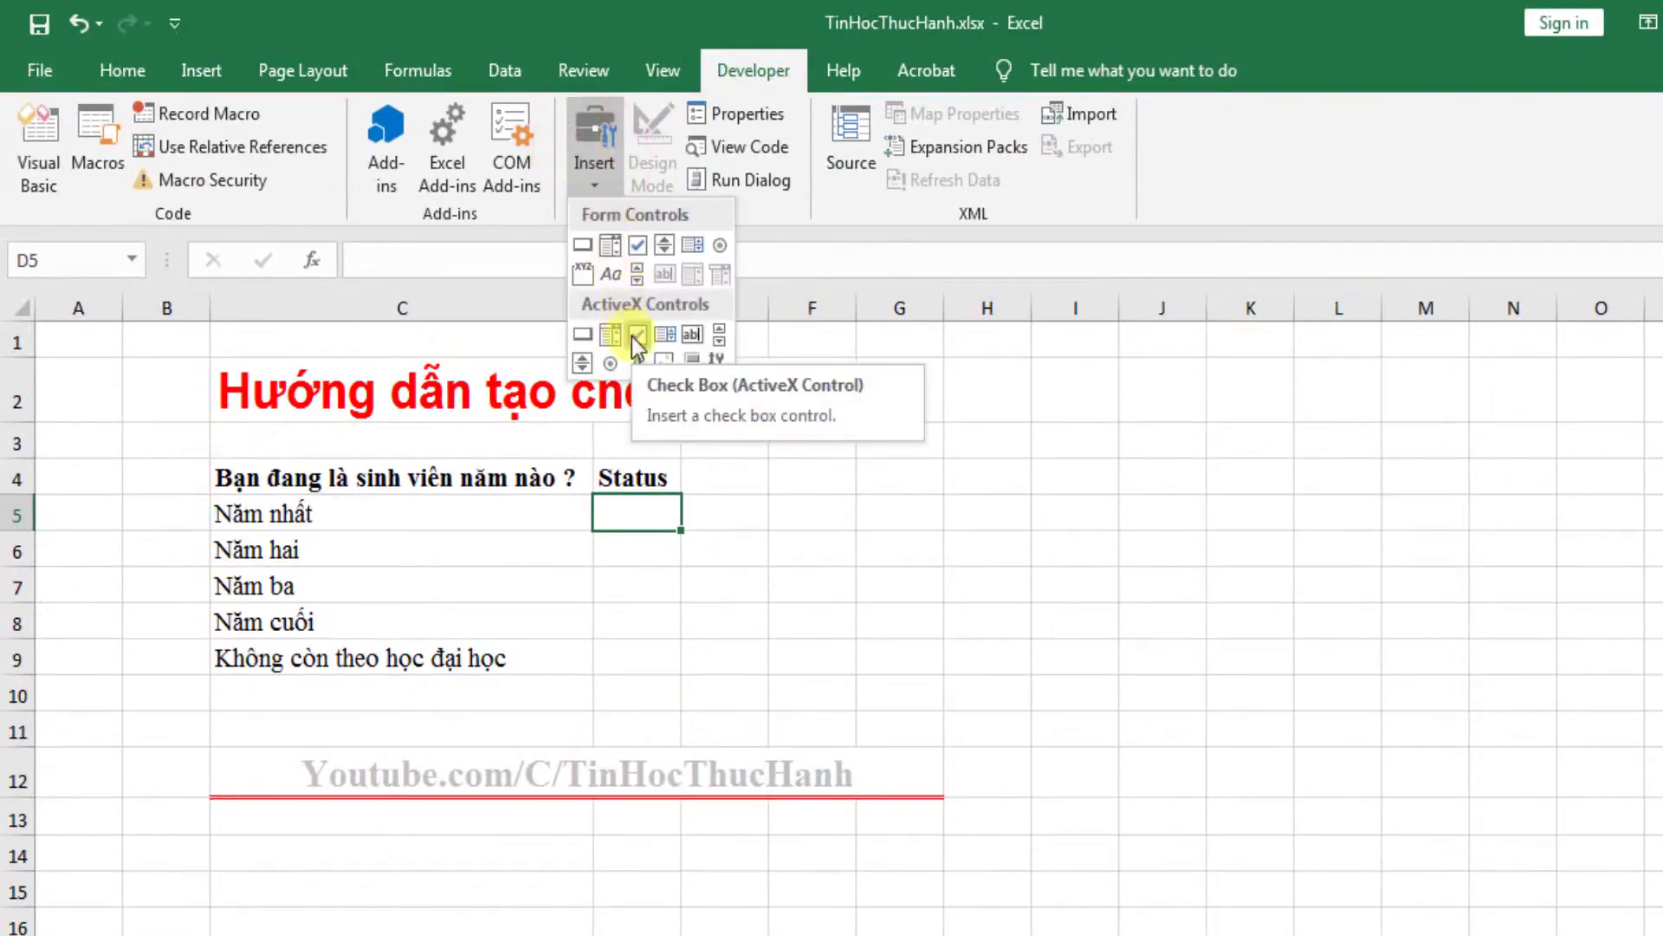
left_click(635, 248)
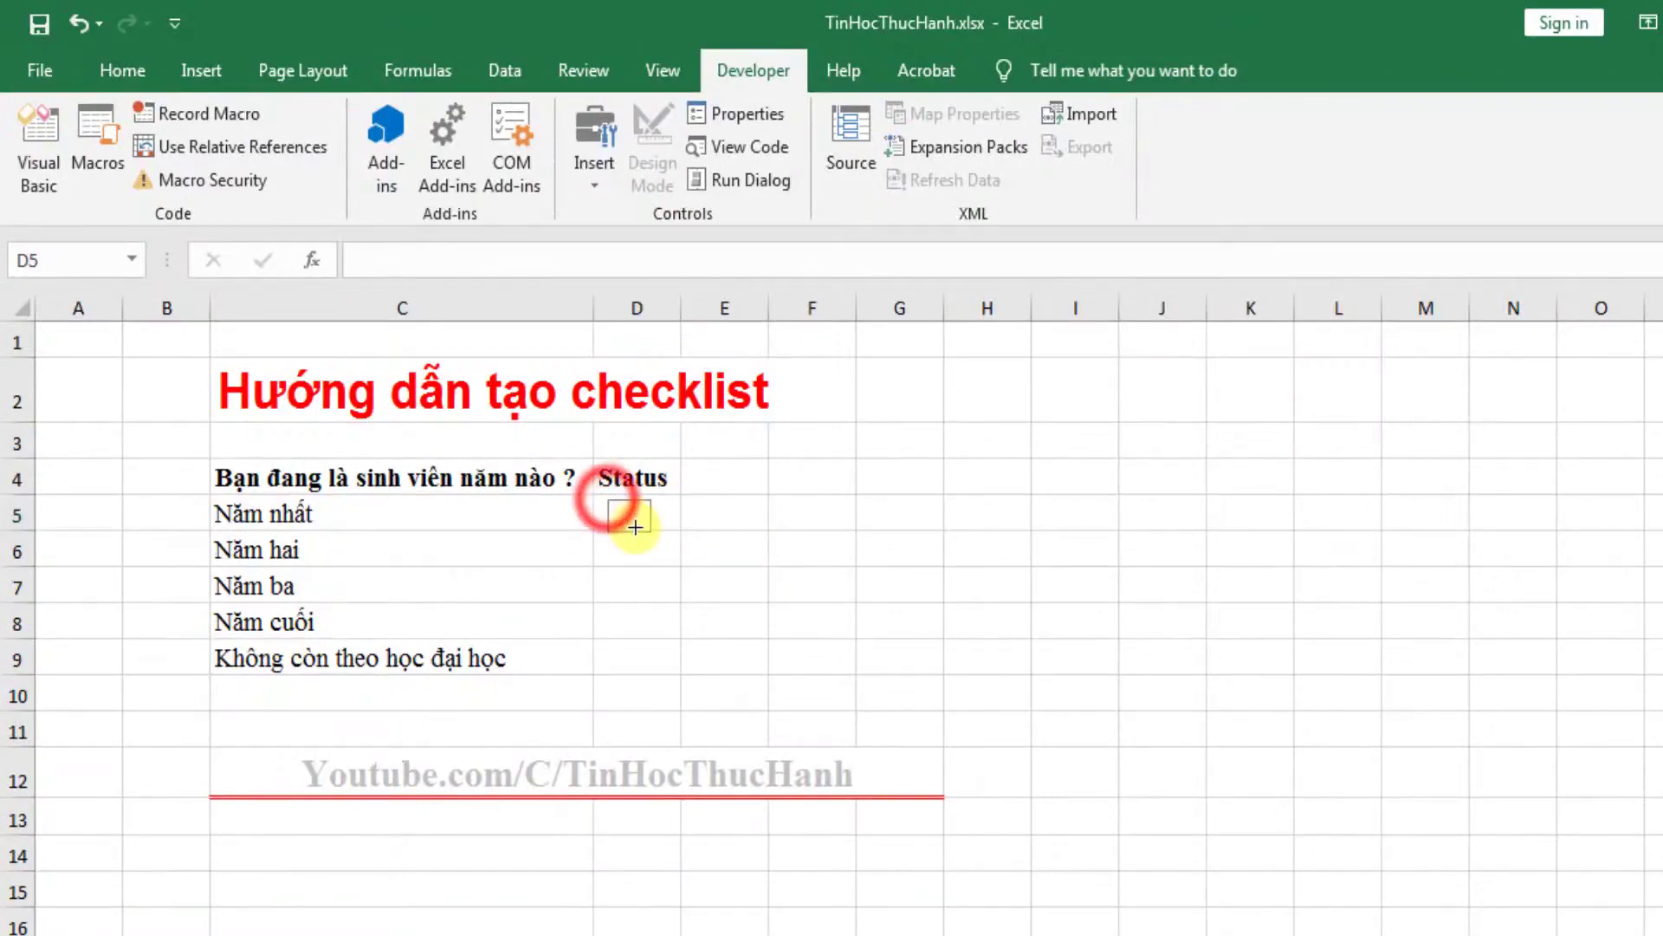
left_click(607, 498)
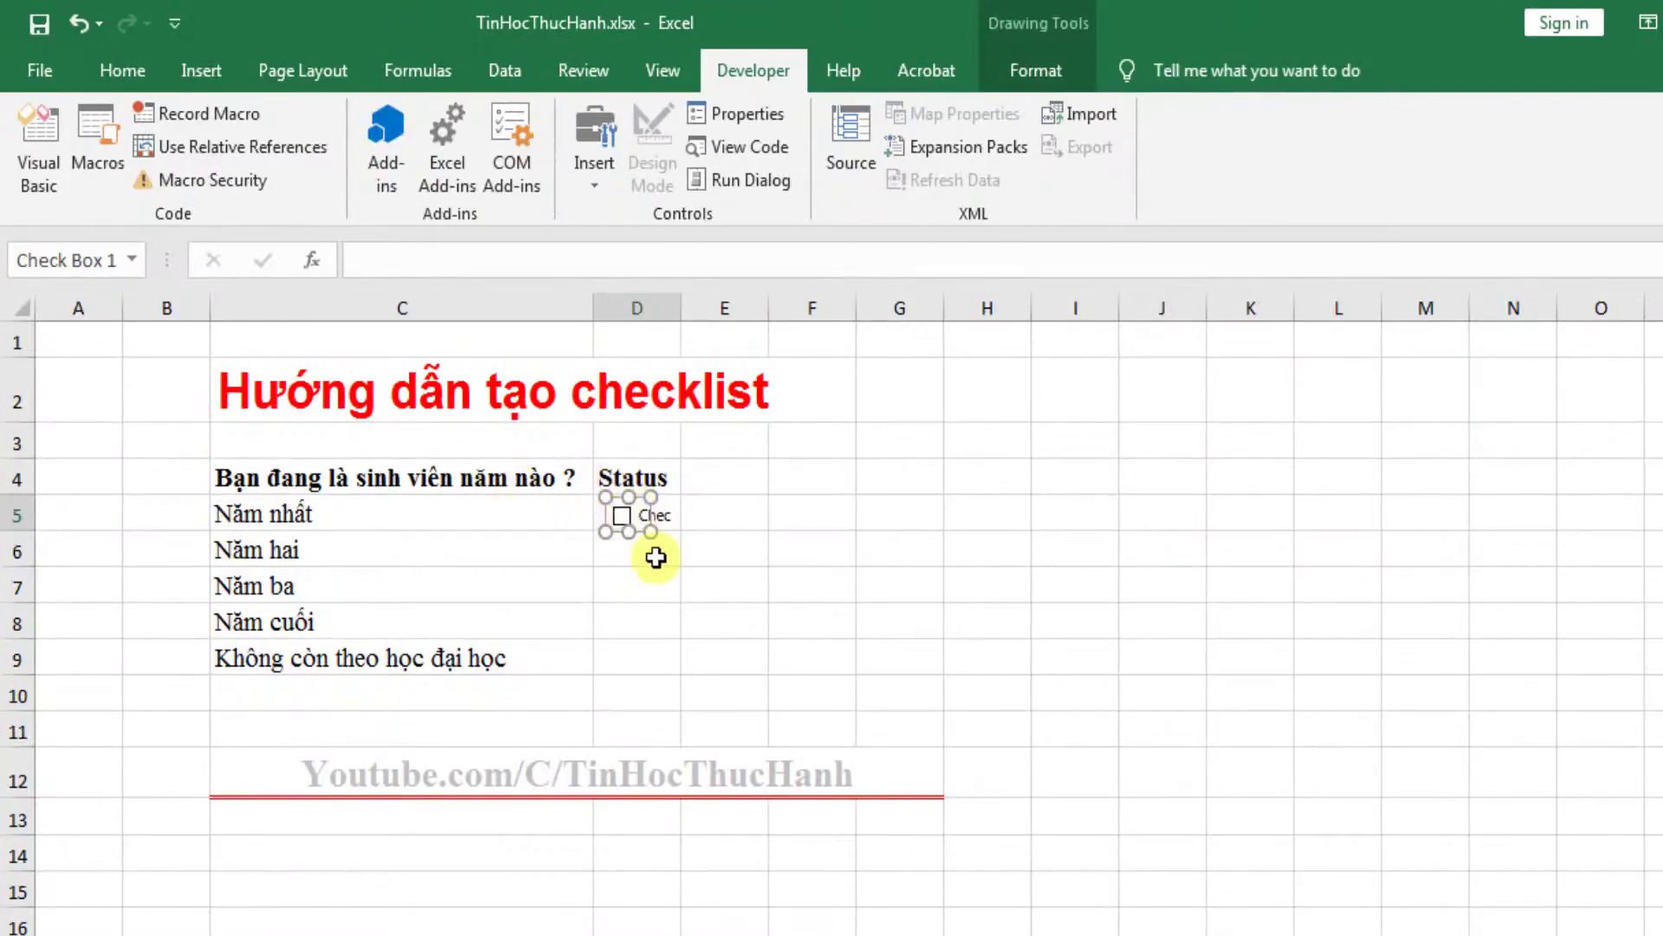
left_click(631, 551)
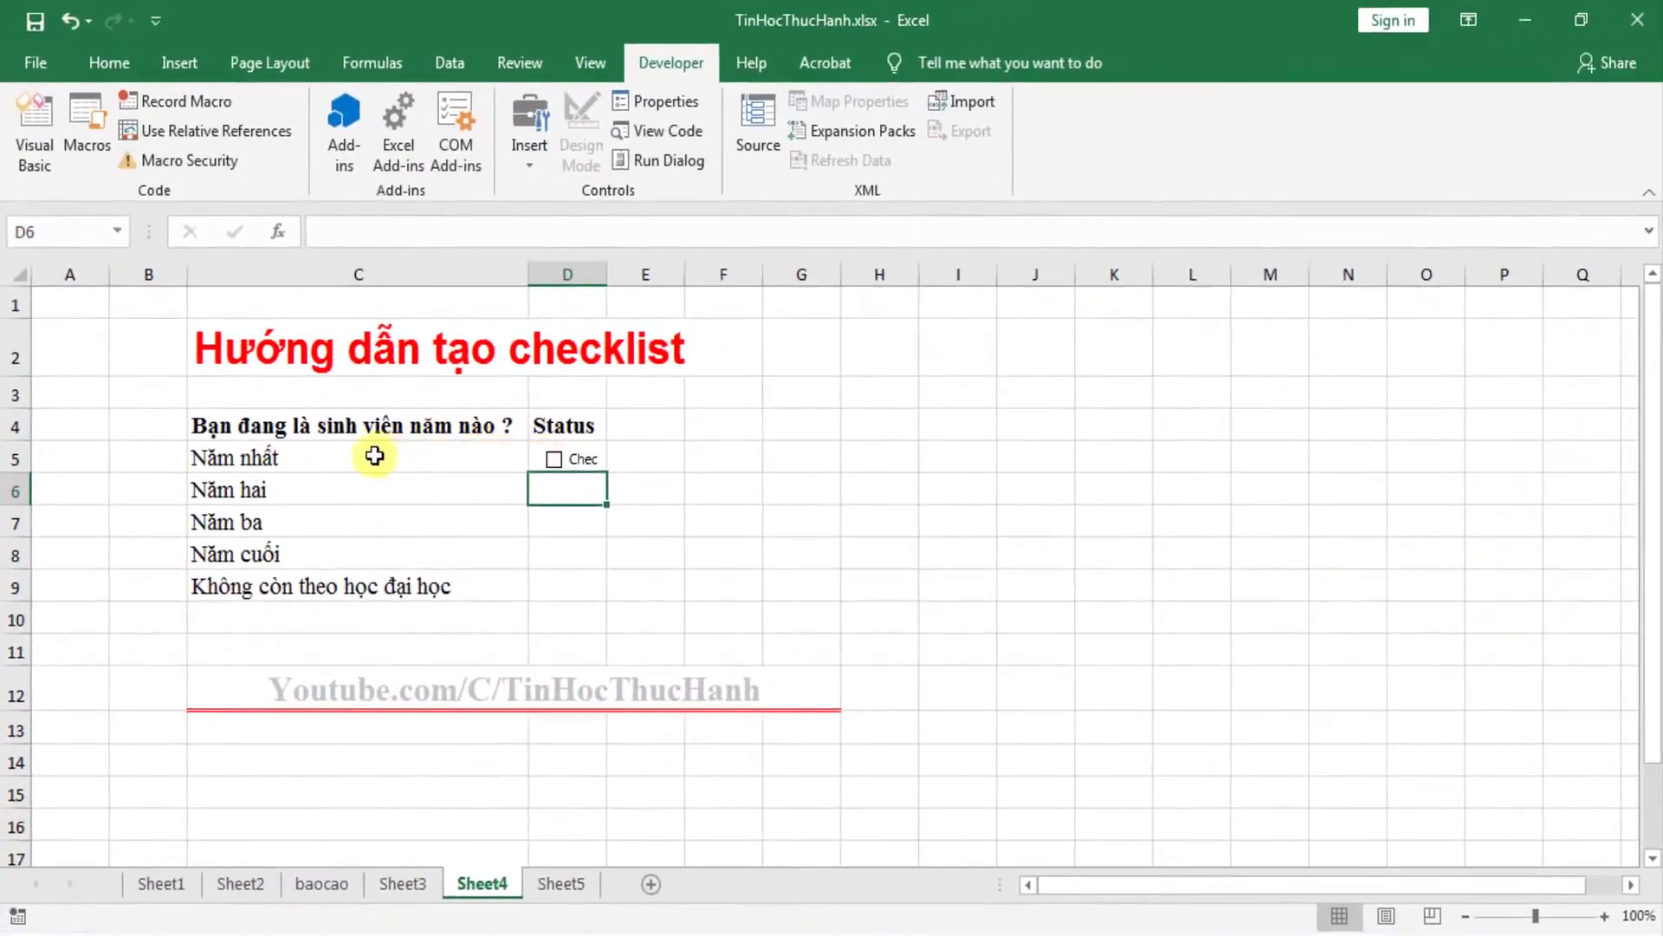
Zoom the sheet to 160% and test the D5 checkbox by toggling it.
left_click(1599, 915)
left_click(1599, 915)
left_click(1599, 915)
left_click(1598, 915)
left_click(1599, 915)
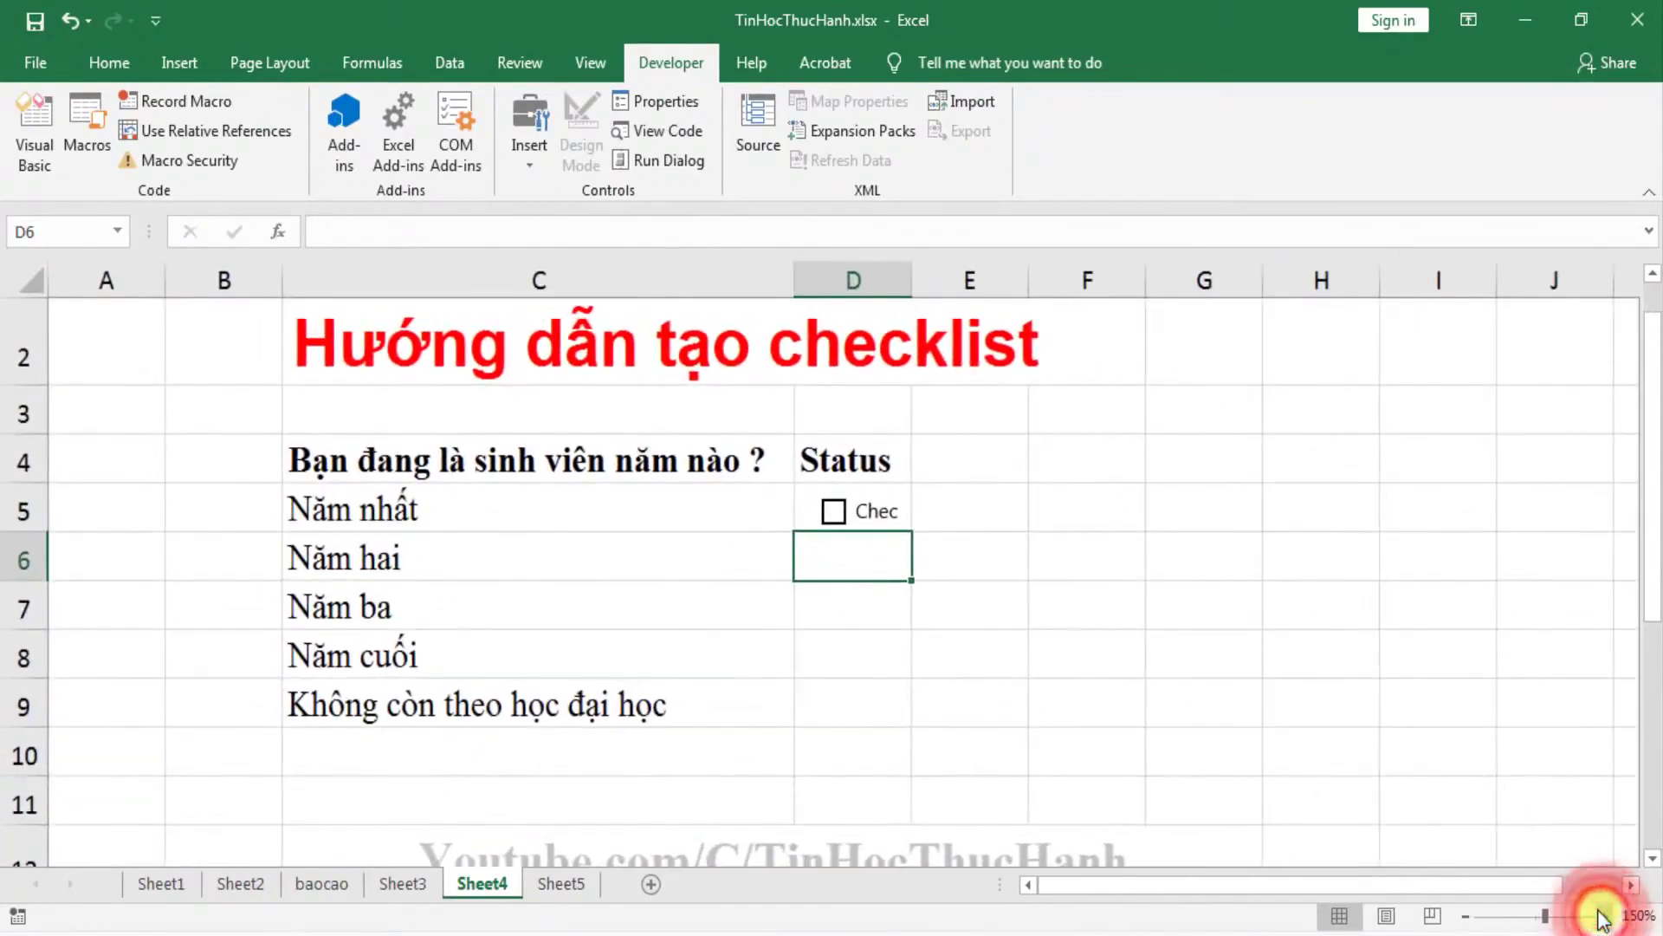
left_click(1602, 916)
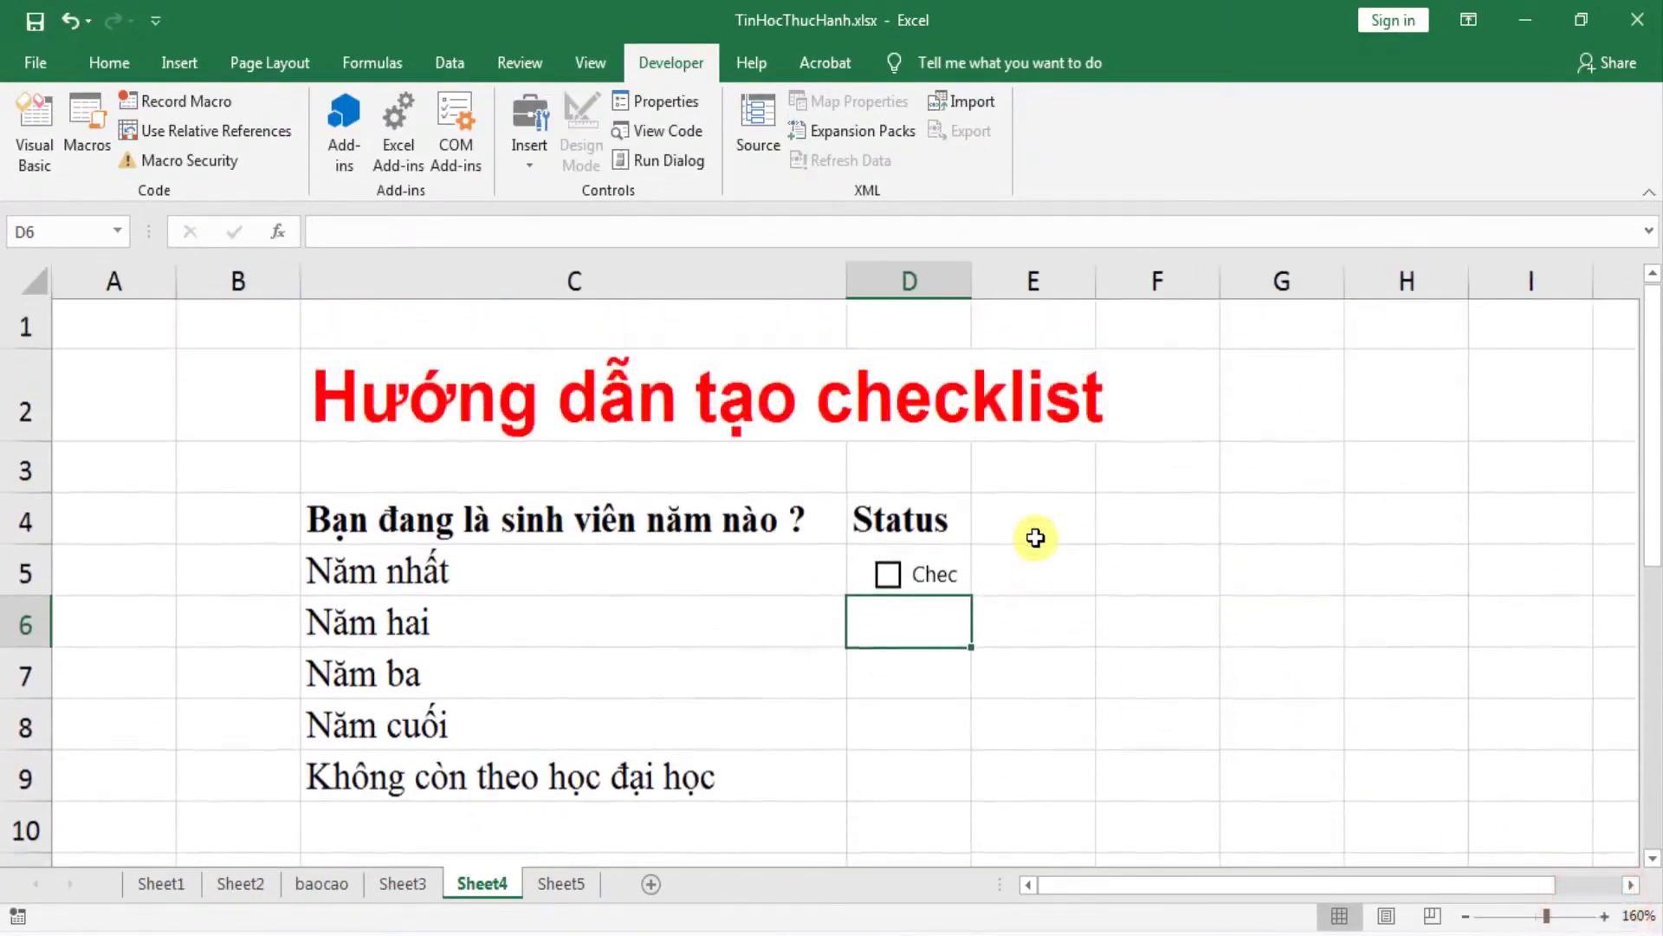
left_click(919, 578)
left_click(1020, 578)
left_click(970, 564)
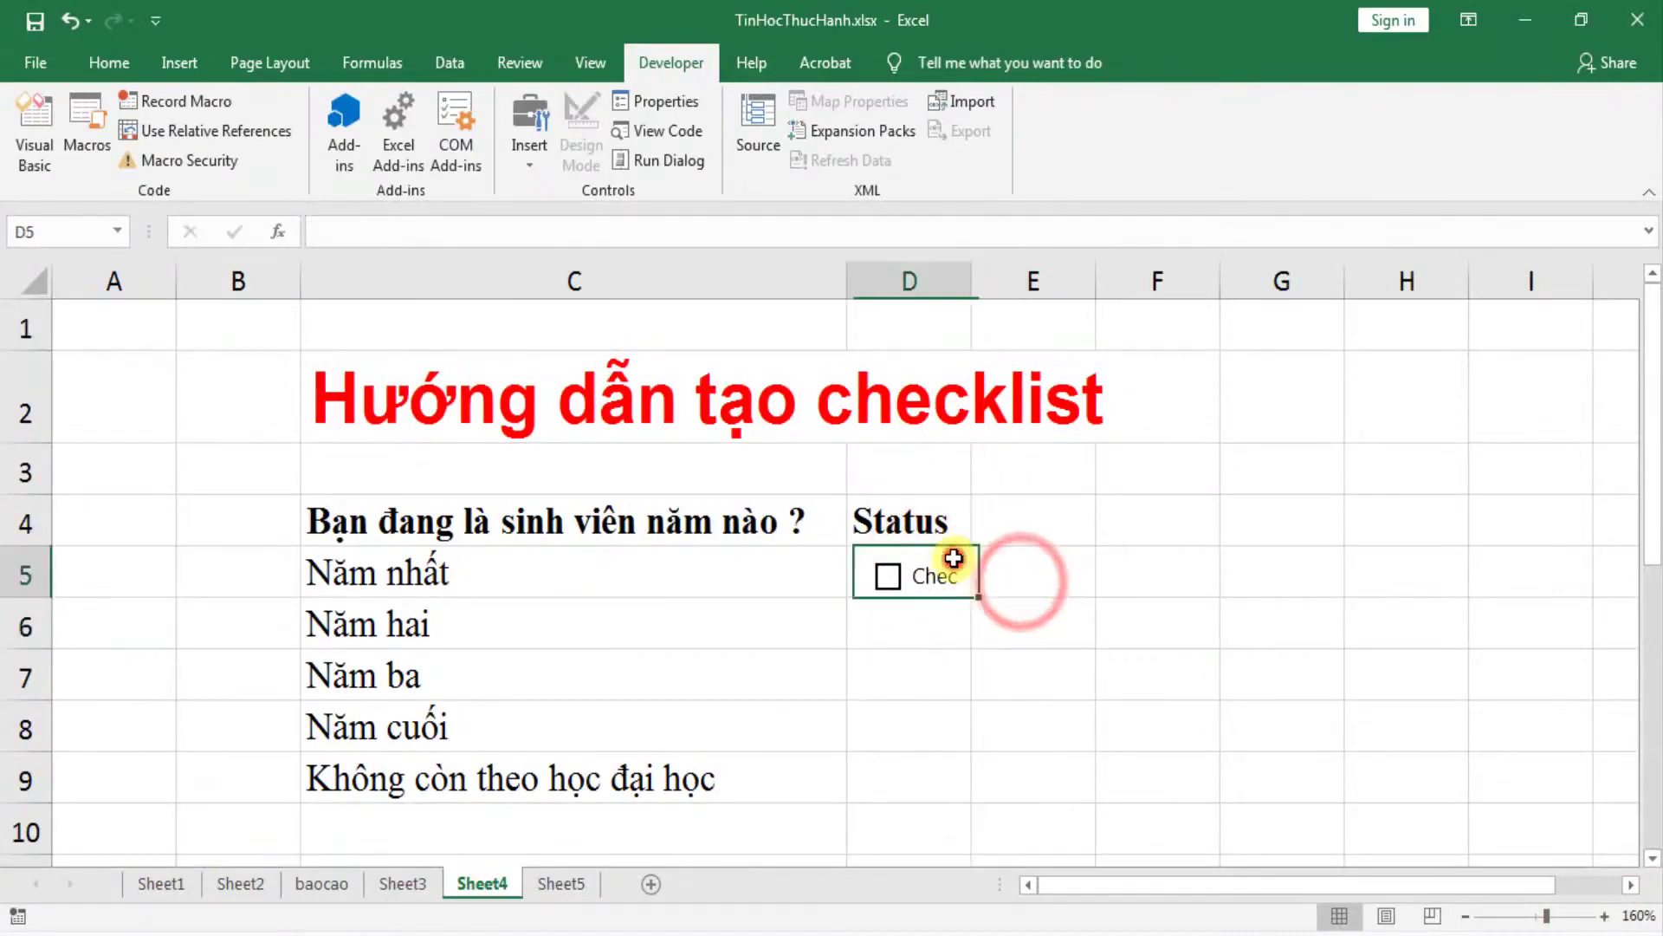
left_click(1017, 616)
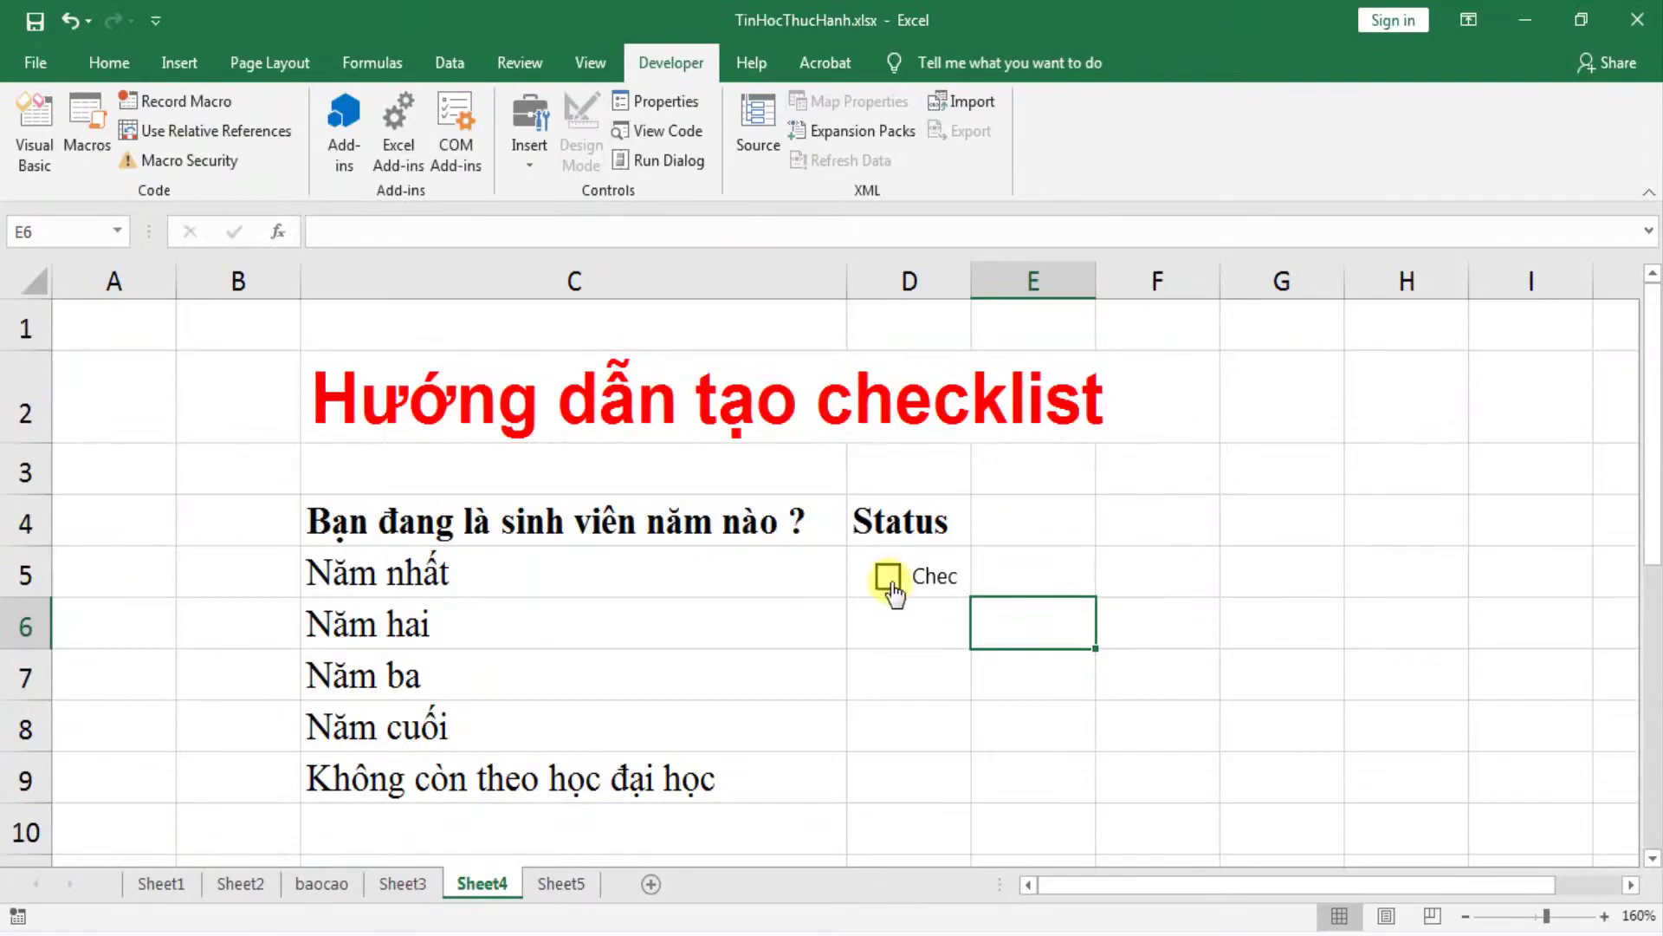
left_click(888, 578)
left_click(888, 579)
Reposition Check Box 1 within cell D5.
left_click(917, 580, "ctrl")
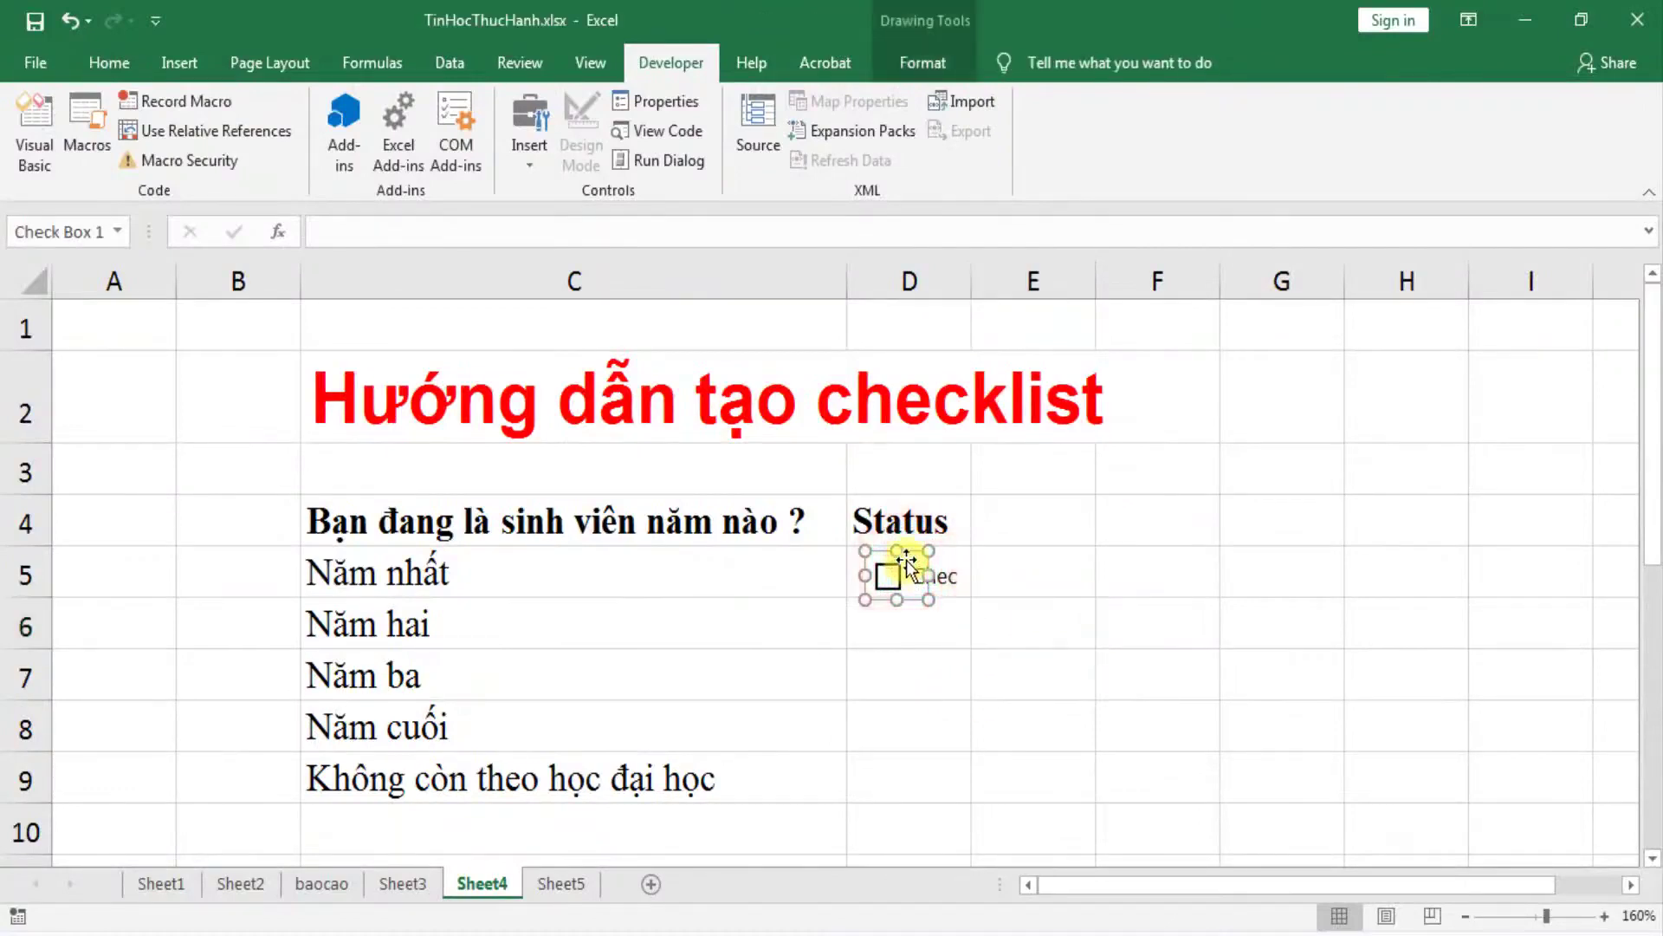
left_click_drag(906, 556, 896, 548)
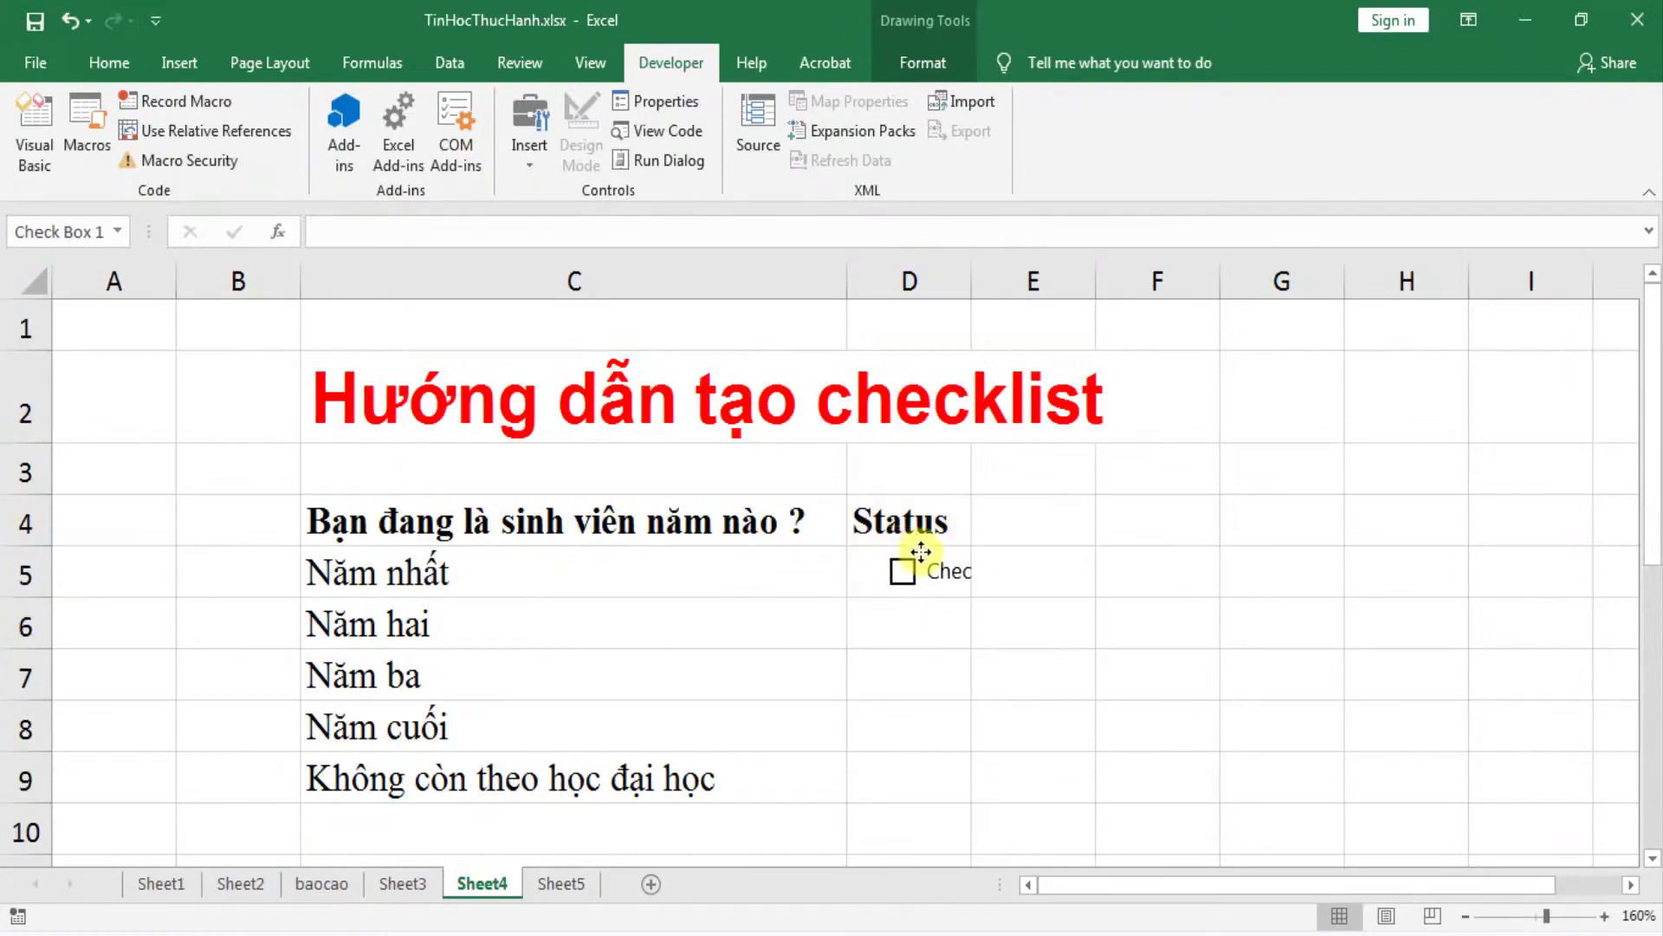
left_click_drag(921, 551, 921, 553)
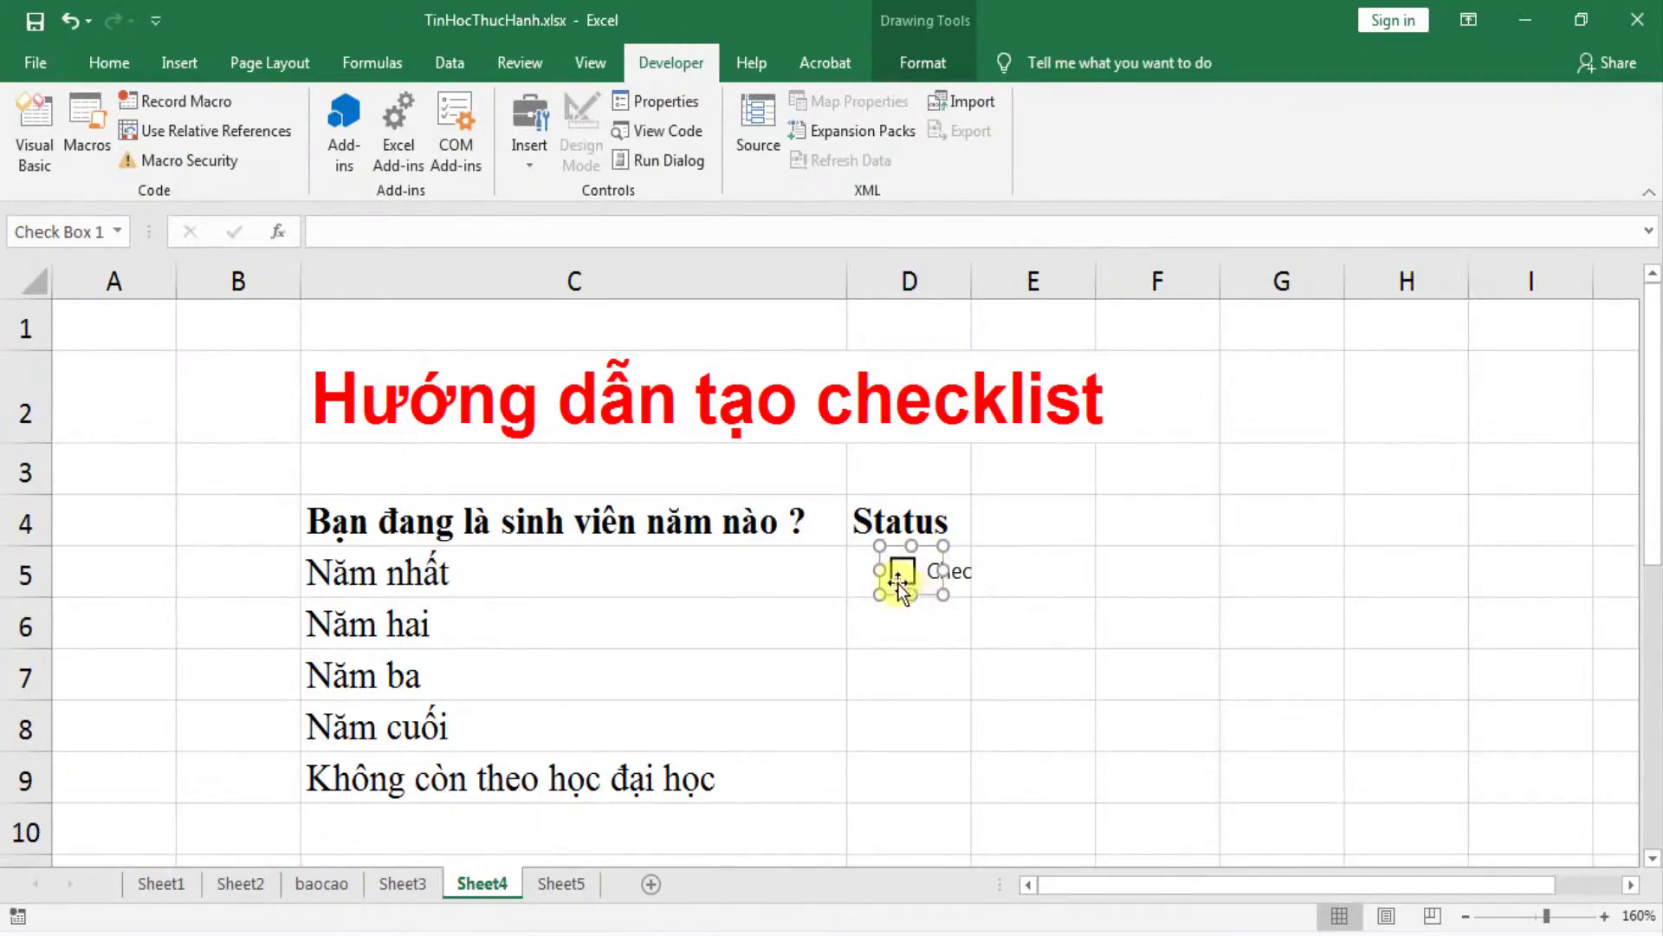
left_click(908, 620)
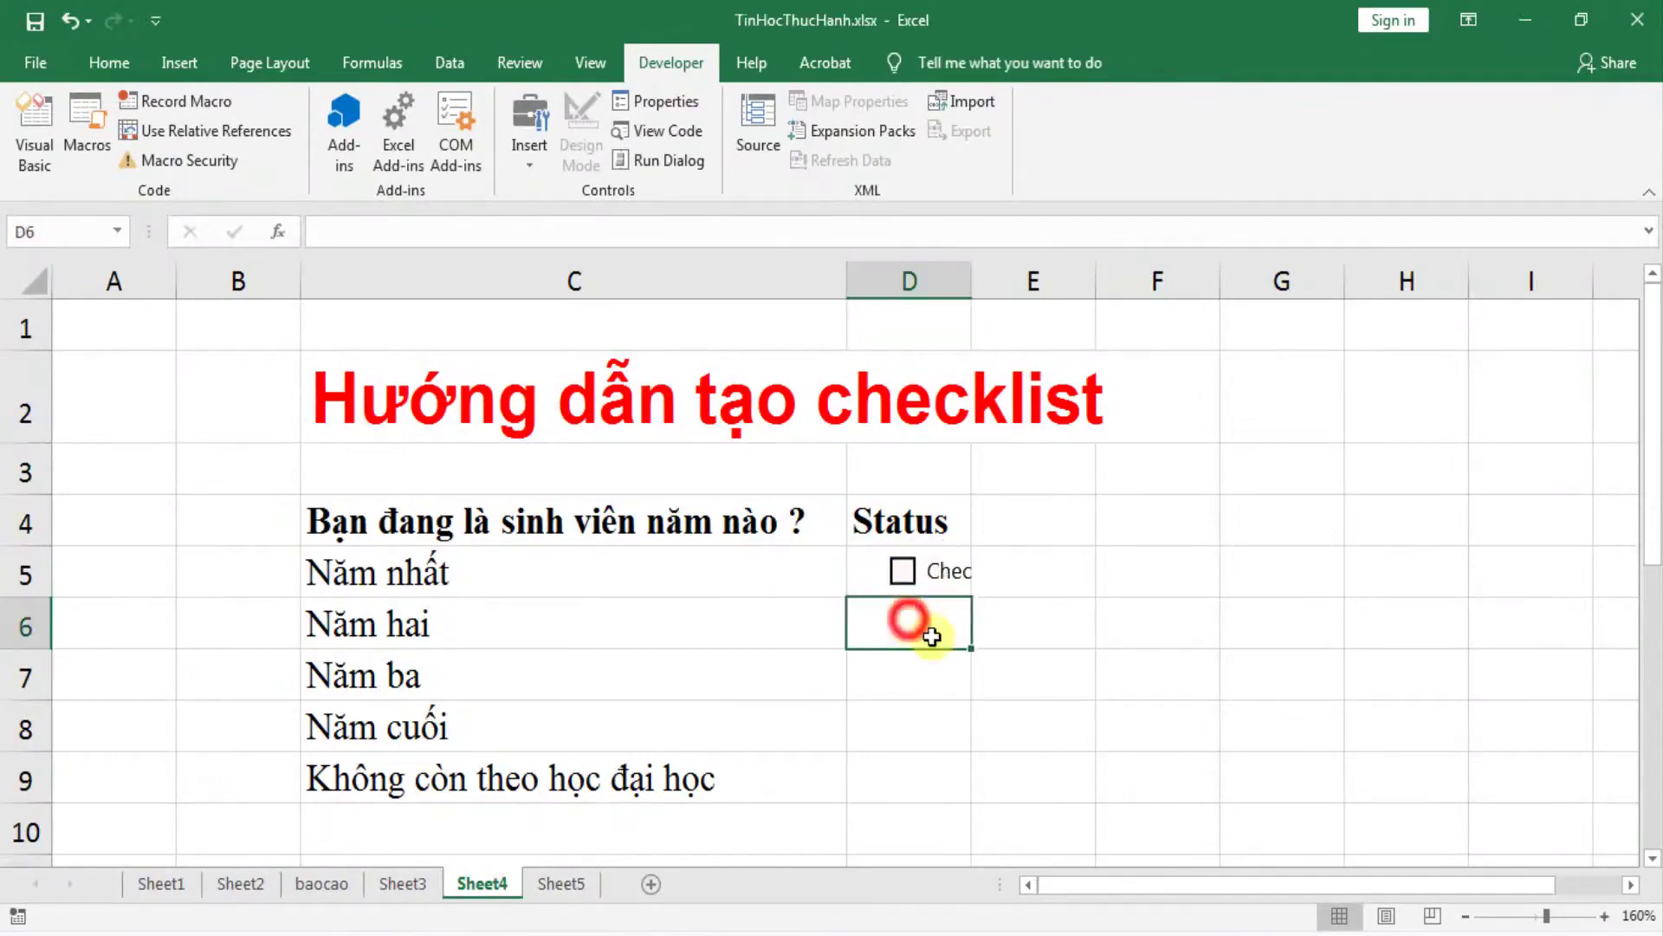
At 150% zoom, delete the checkbox caption so only an unlabelled box remains in D5.
left_click(1465, 916)
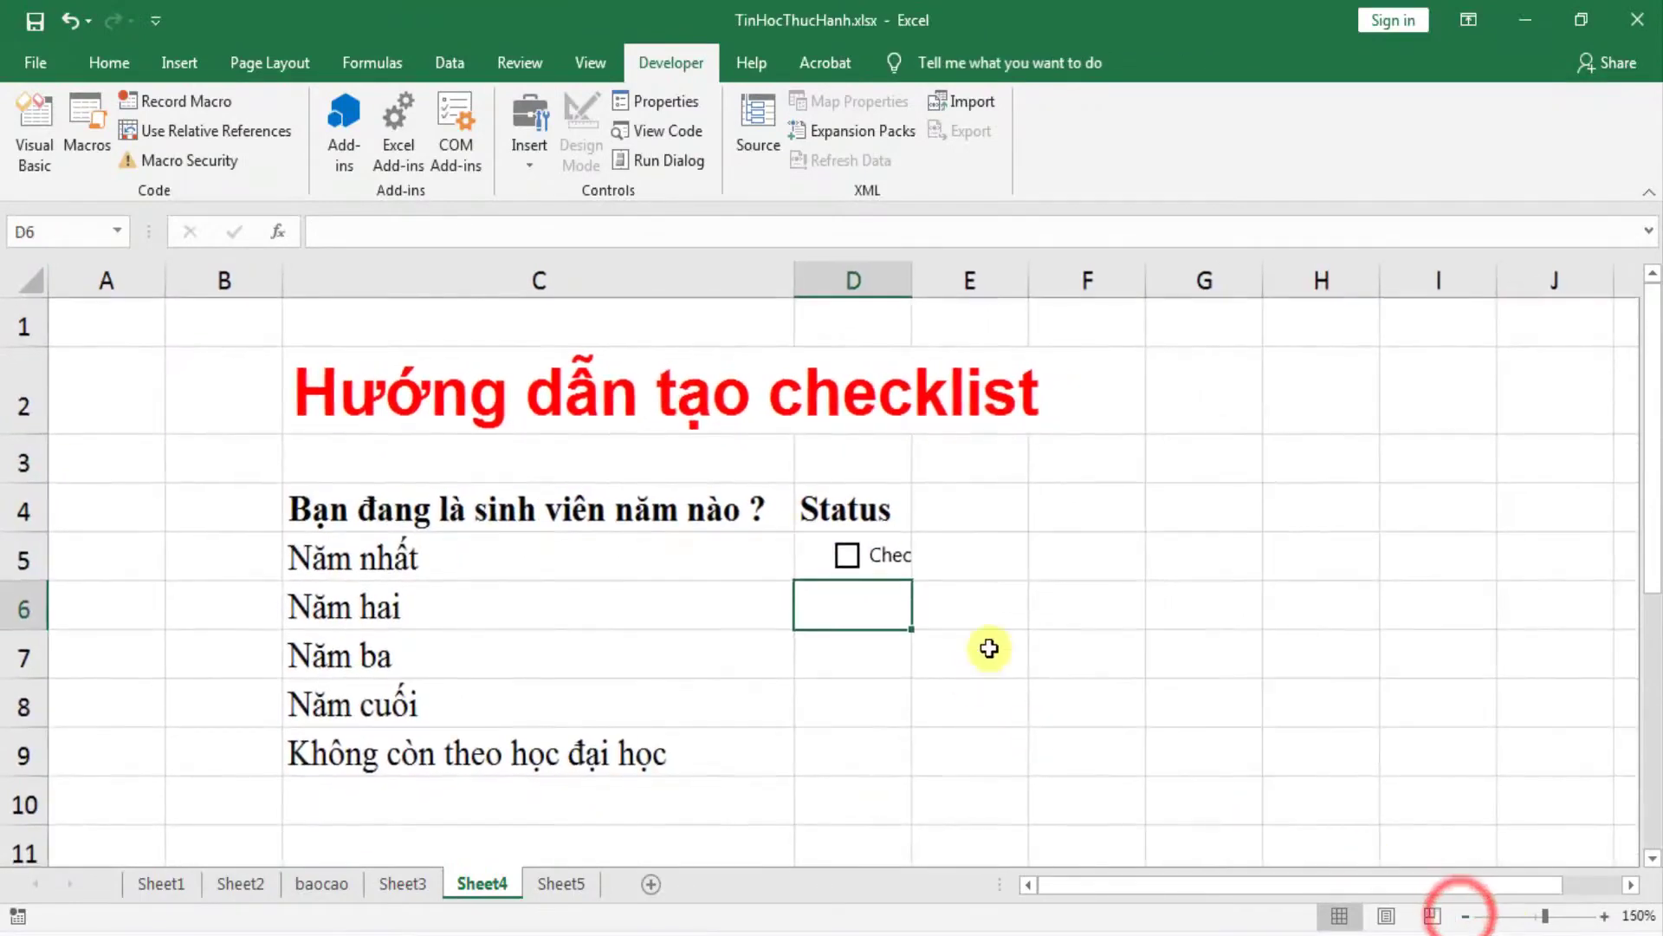
left_click(988, 649)
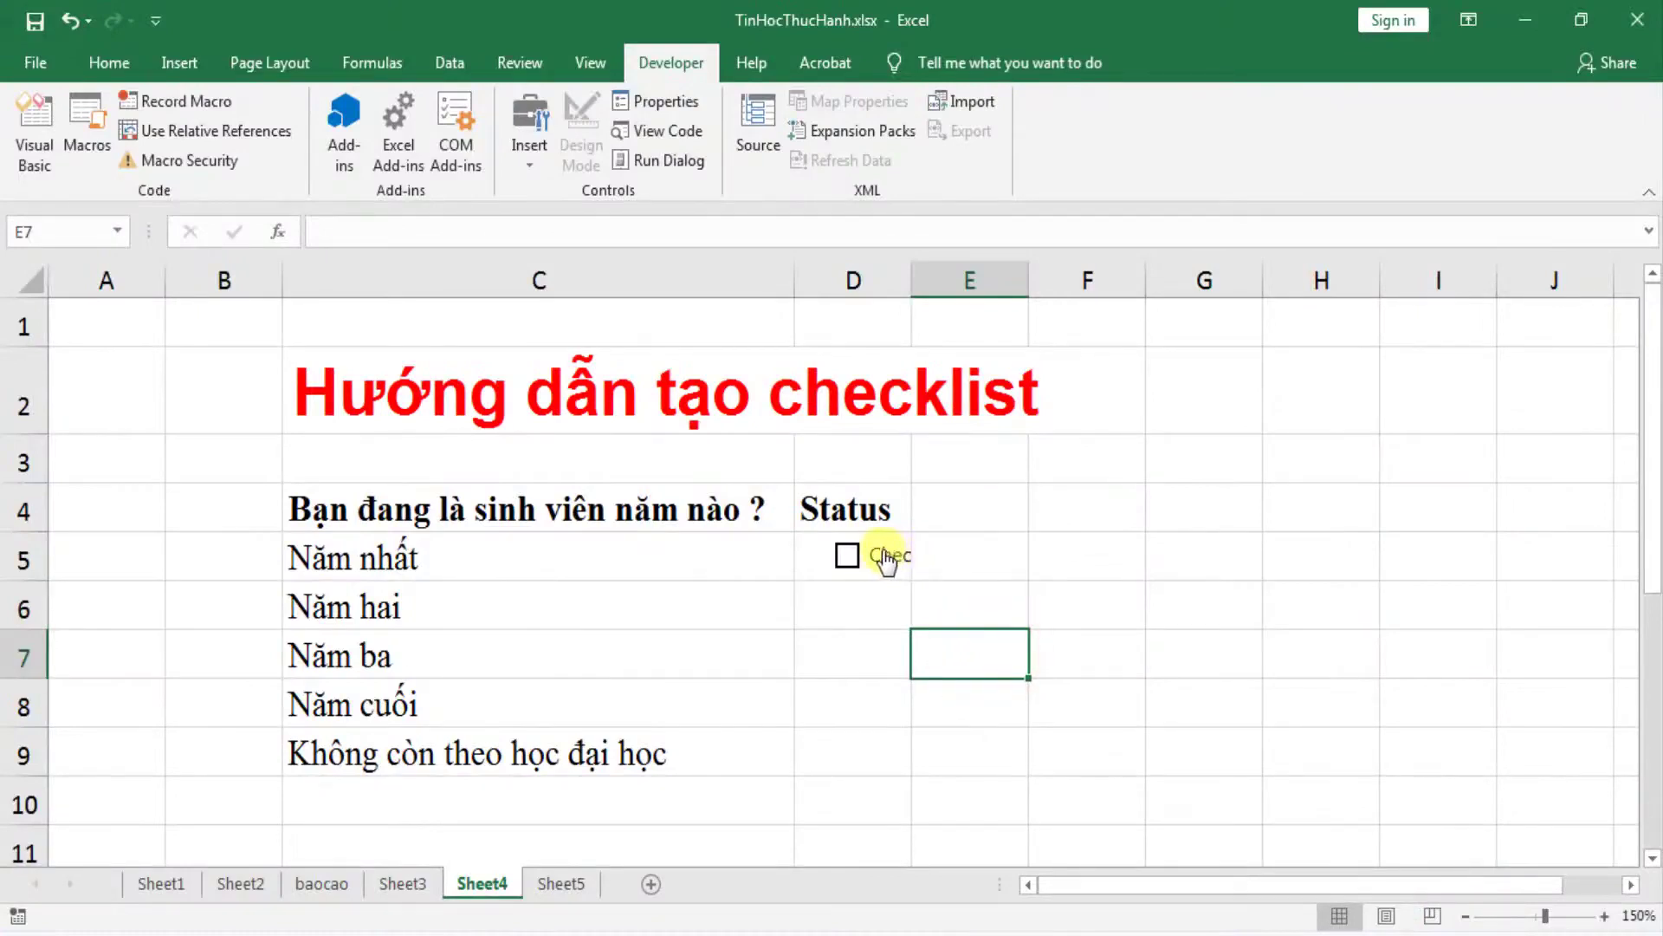
left_click(886, 557, "ctrl")
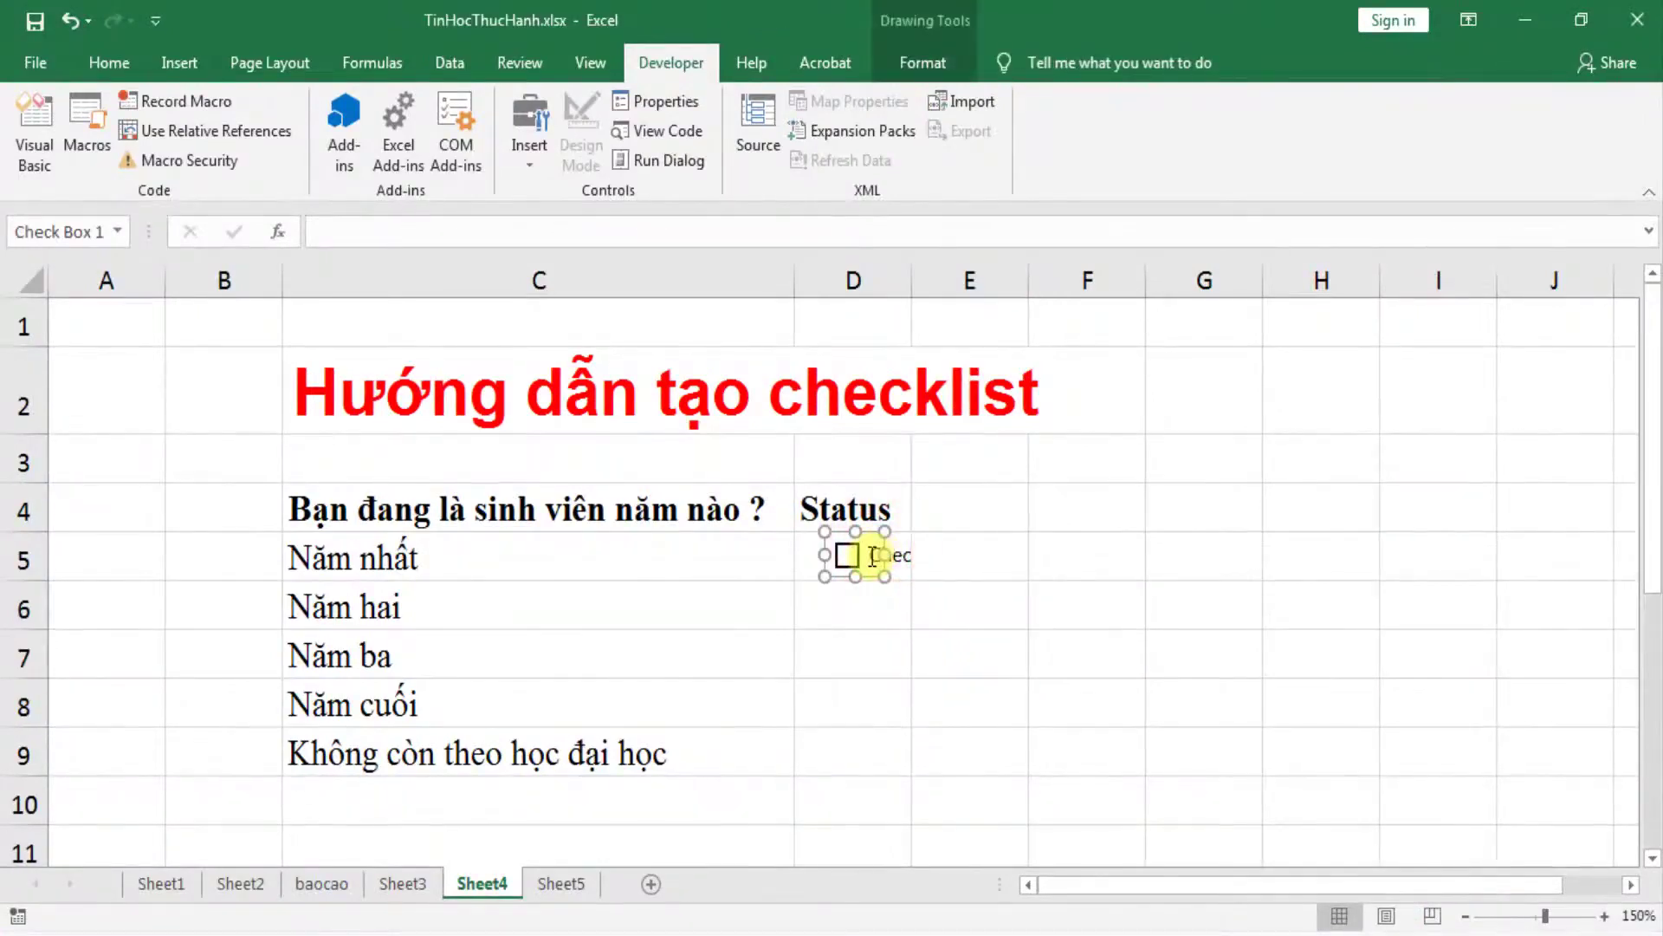
left_click(872, 555)
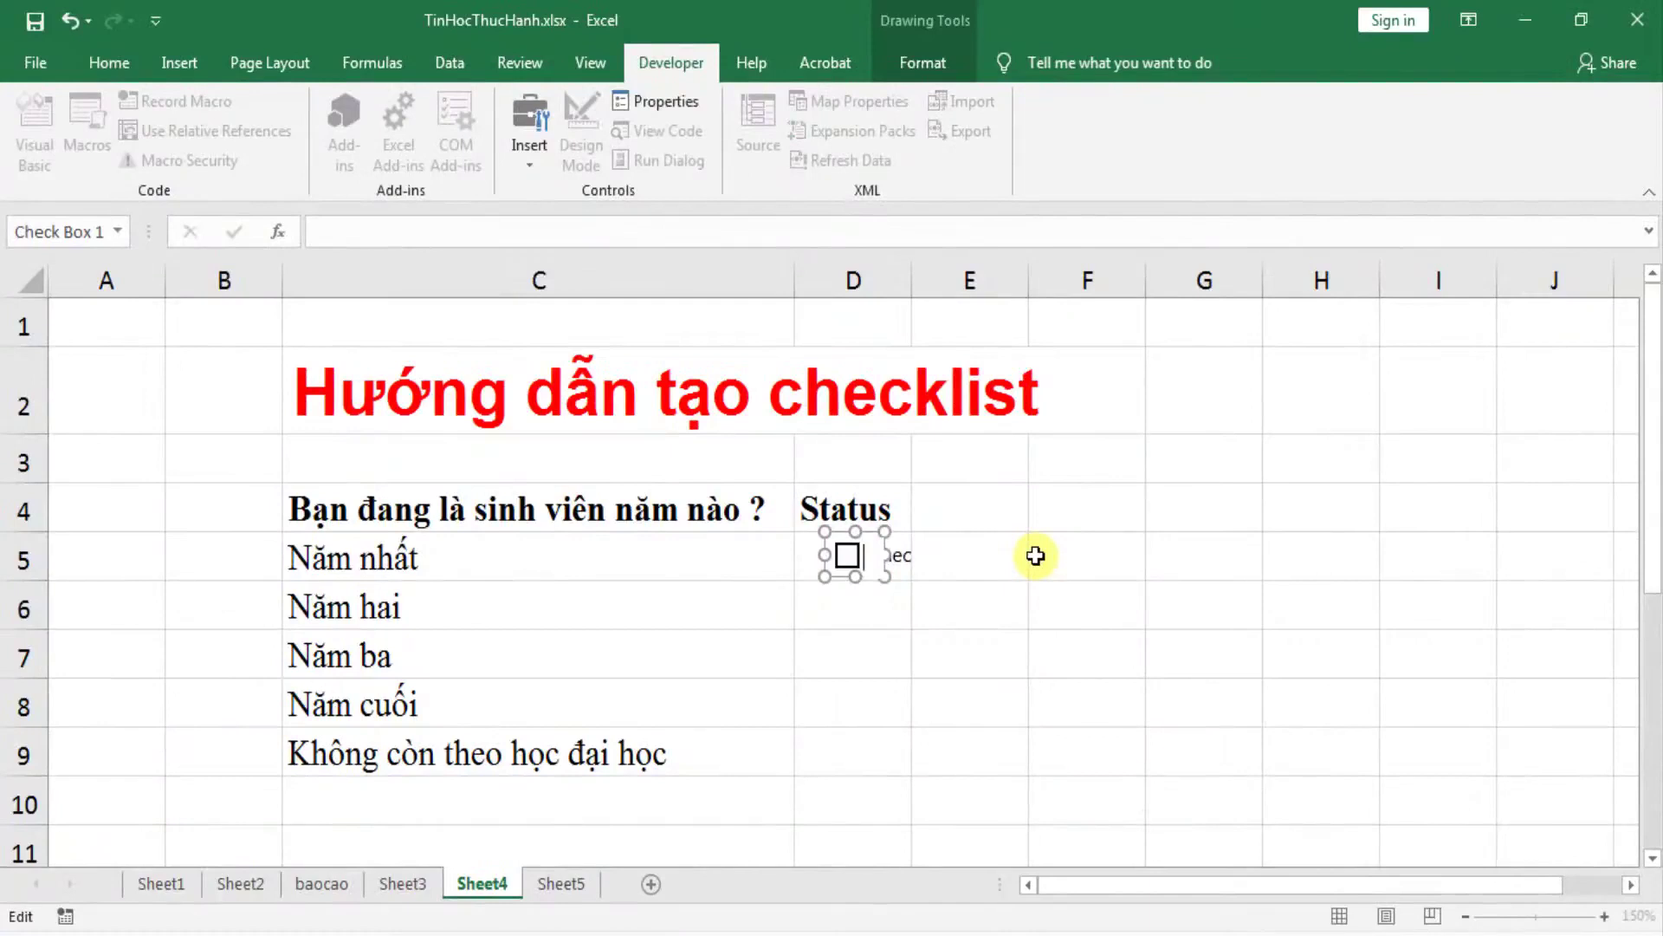
left_click(1035, 555)
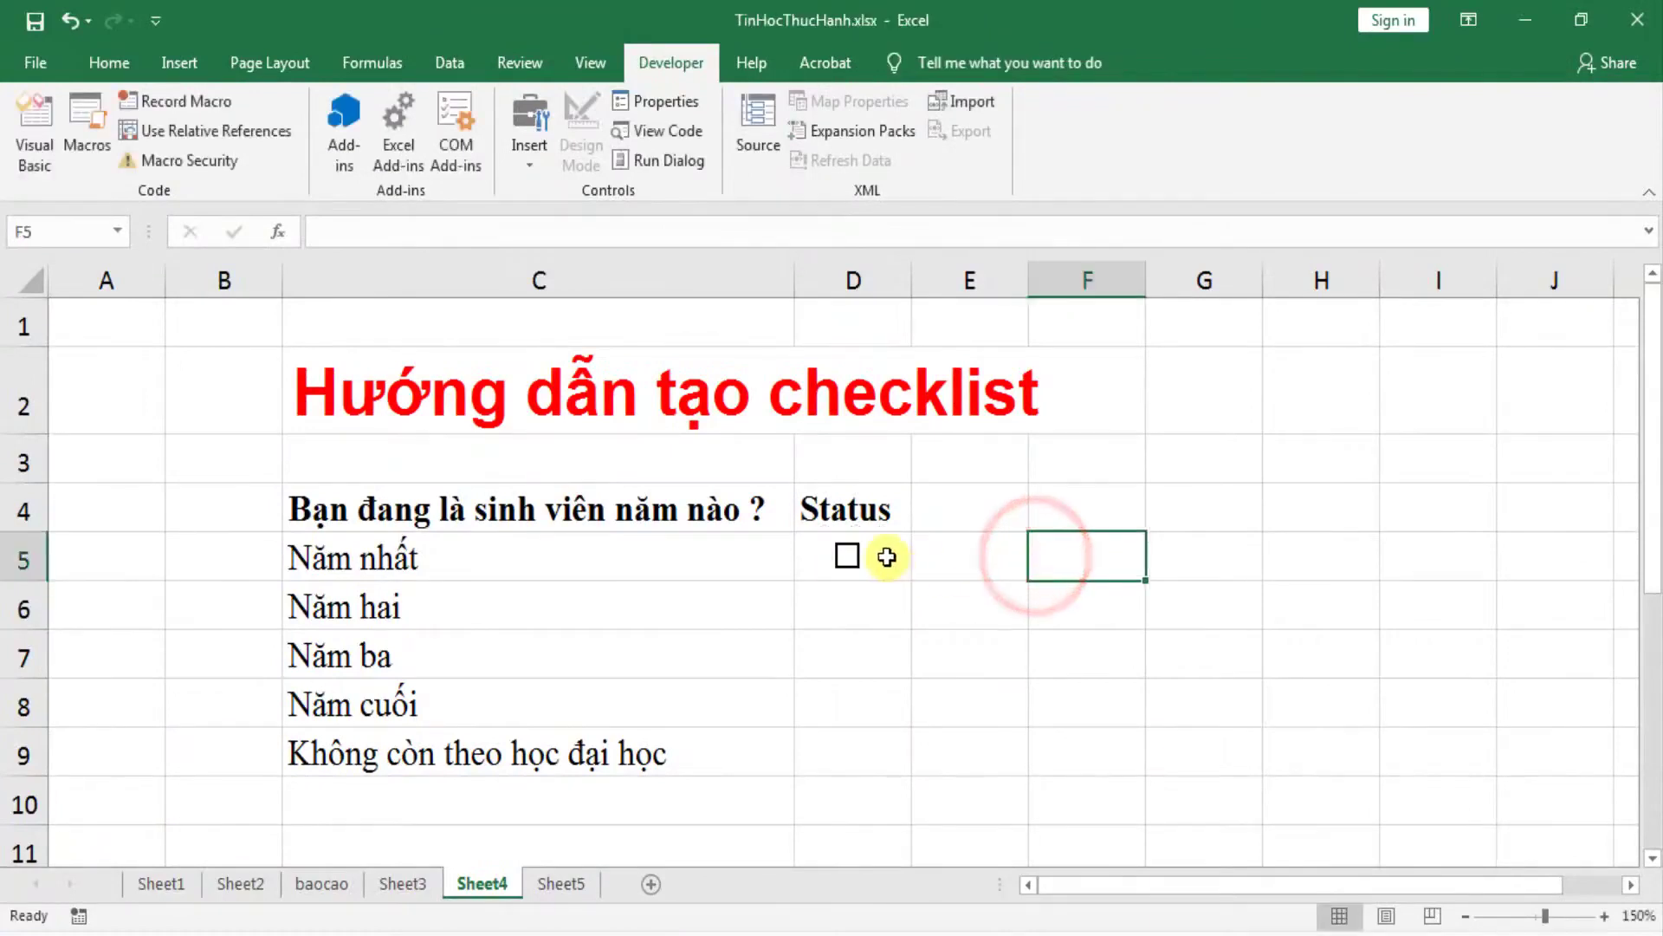
left_click(885, 557)
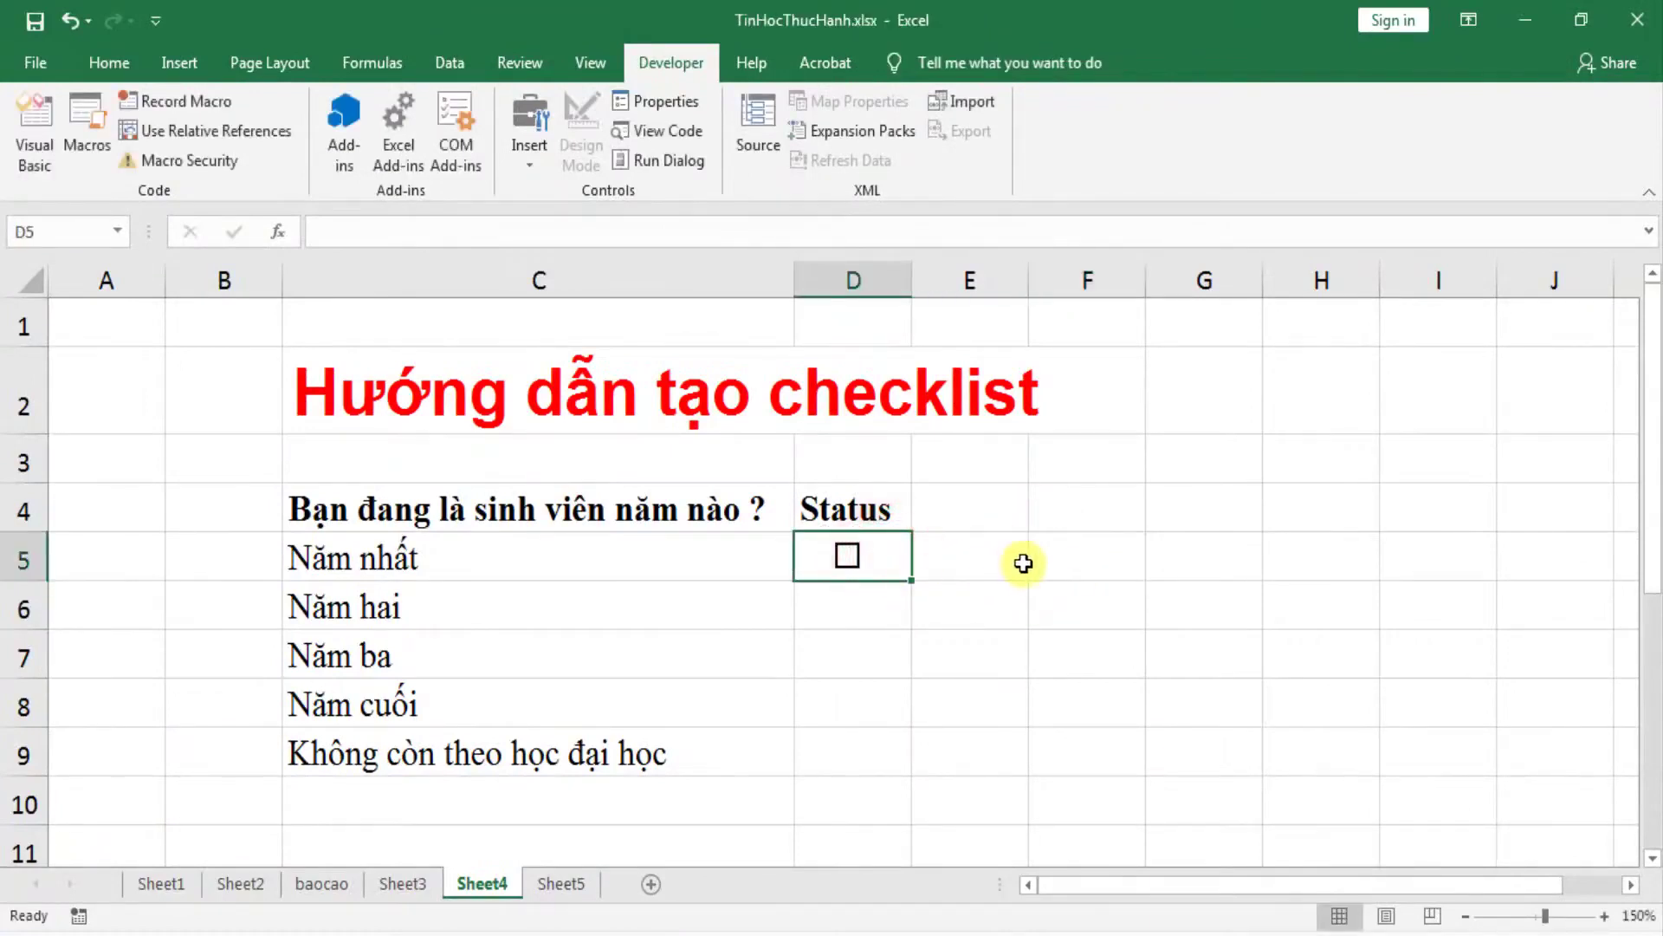
left_click(1022, 561)
left_click(902, 558)
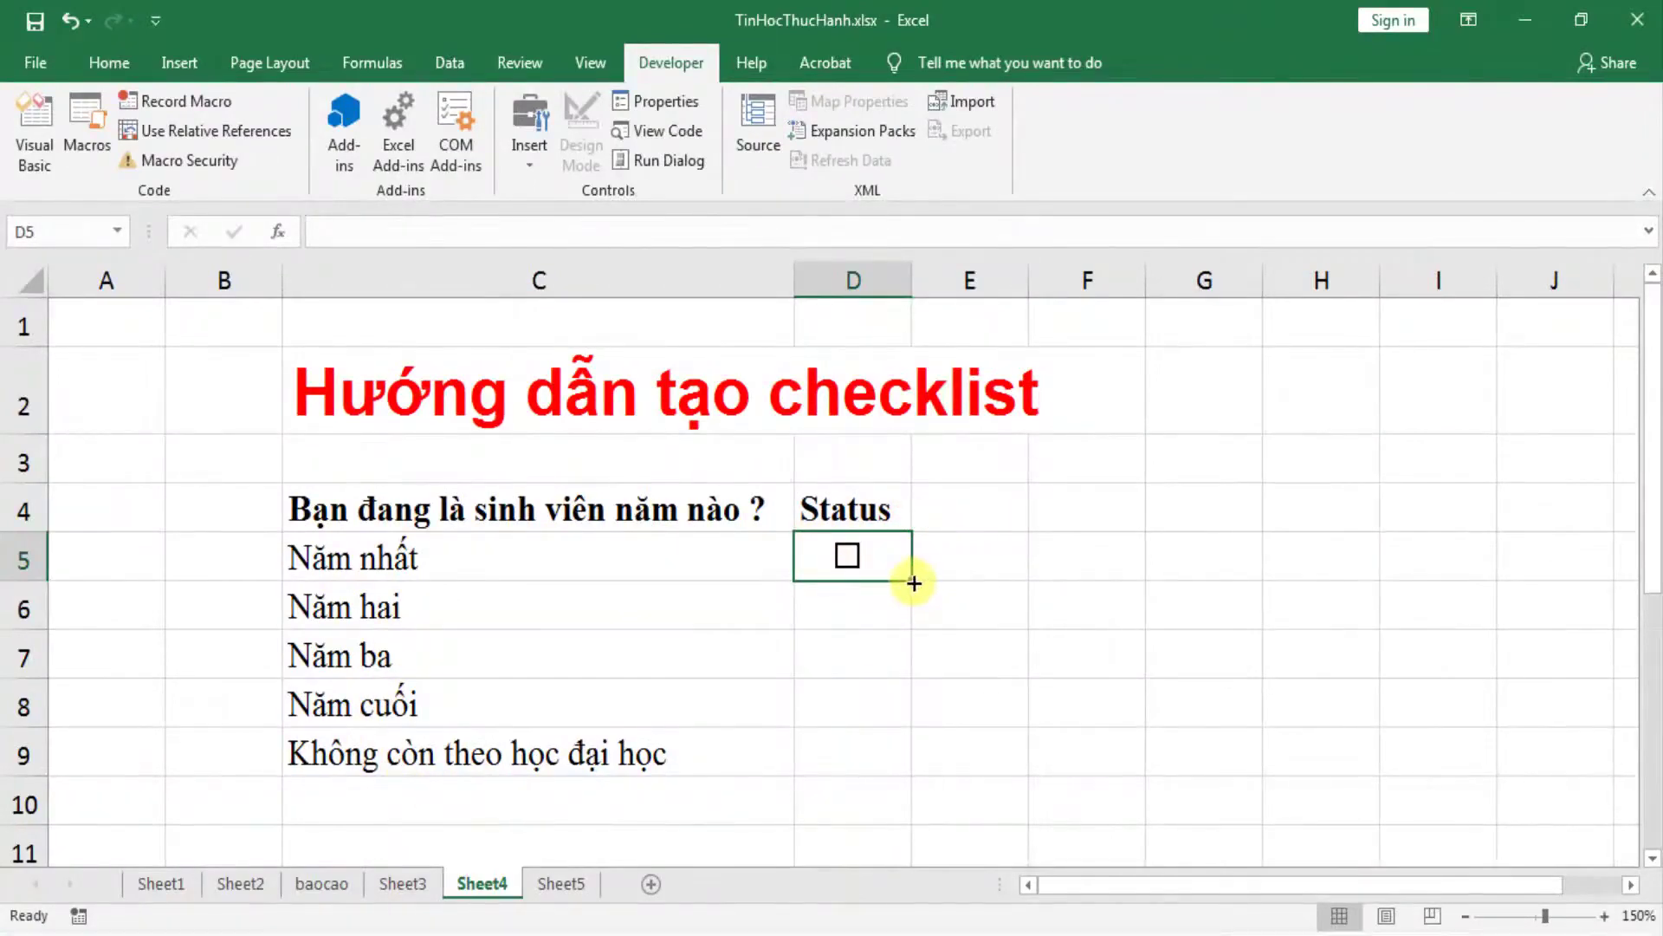
Copy the D5 checkbox down into D6:D9 with the fill handle and zoom to 98%.
left_click_drag(912, 579, 890, 759)
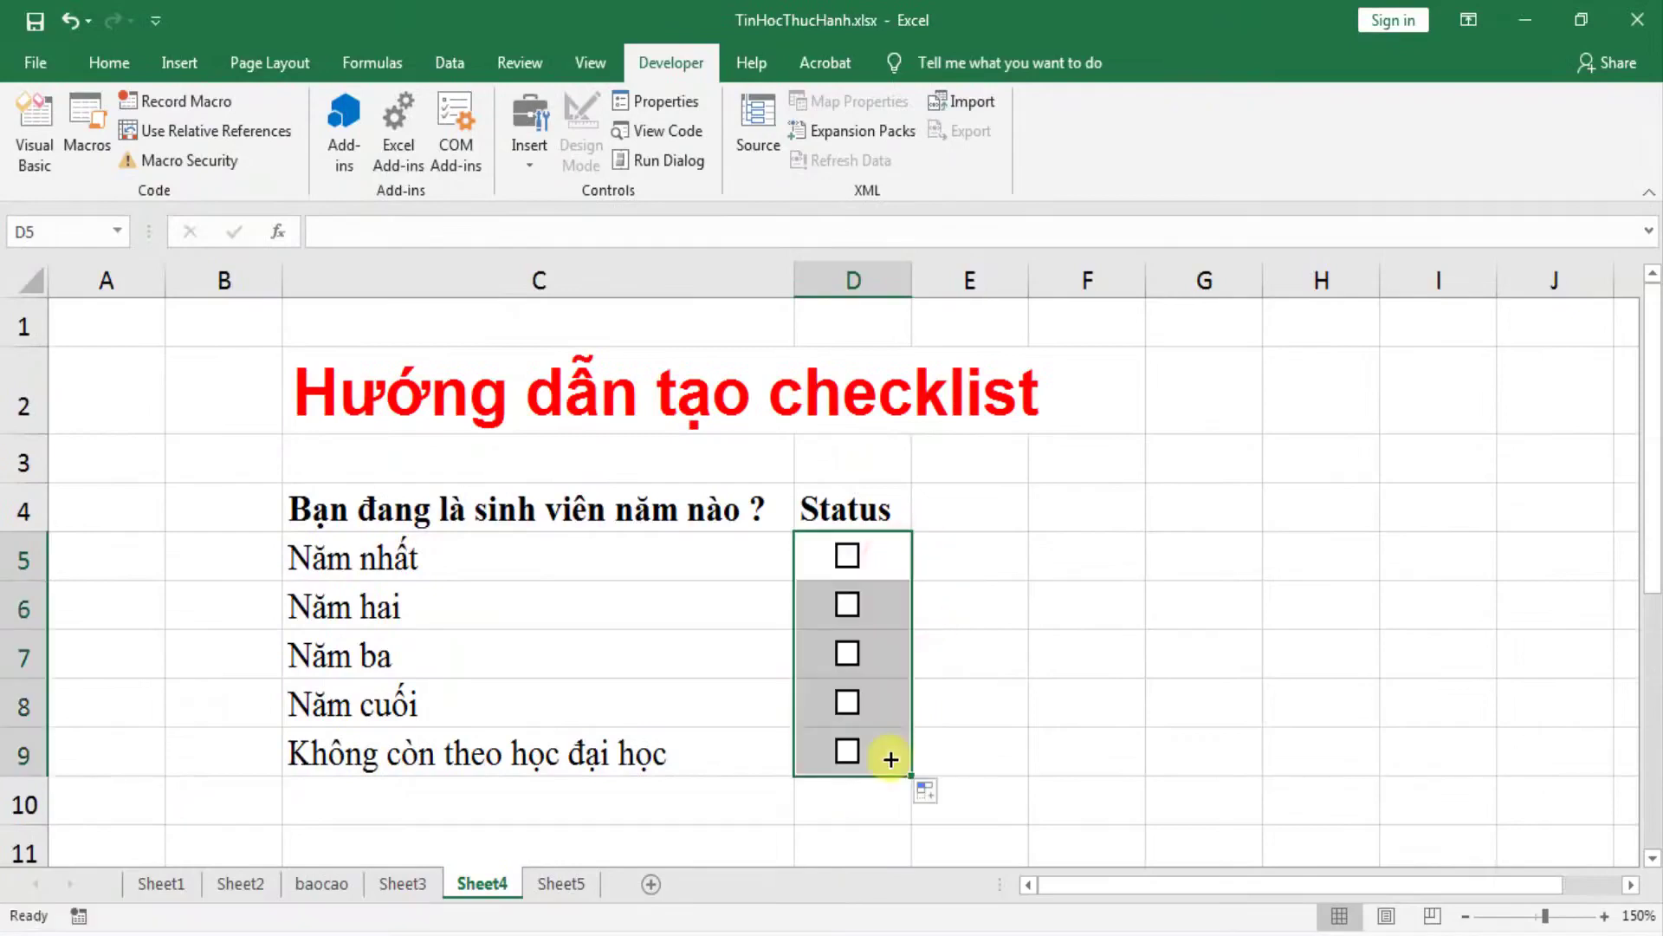
left_click(983, 605)
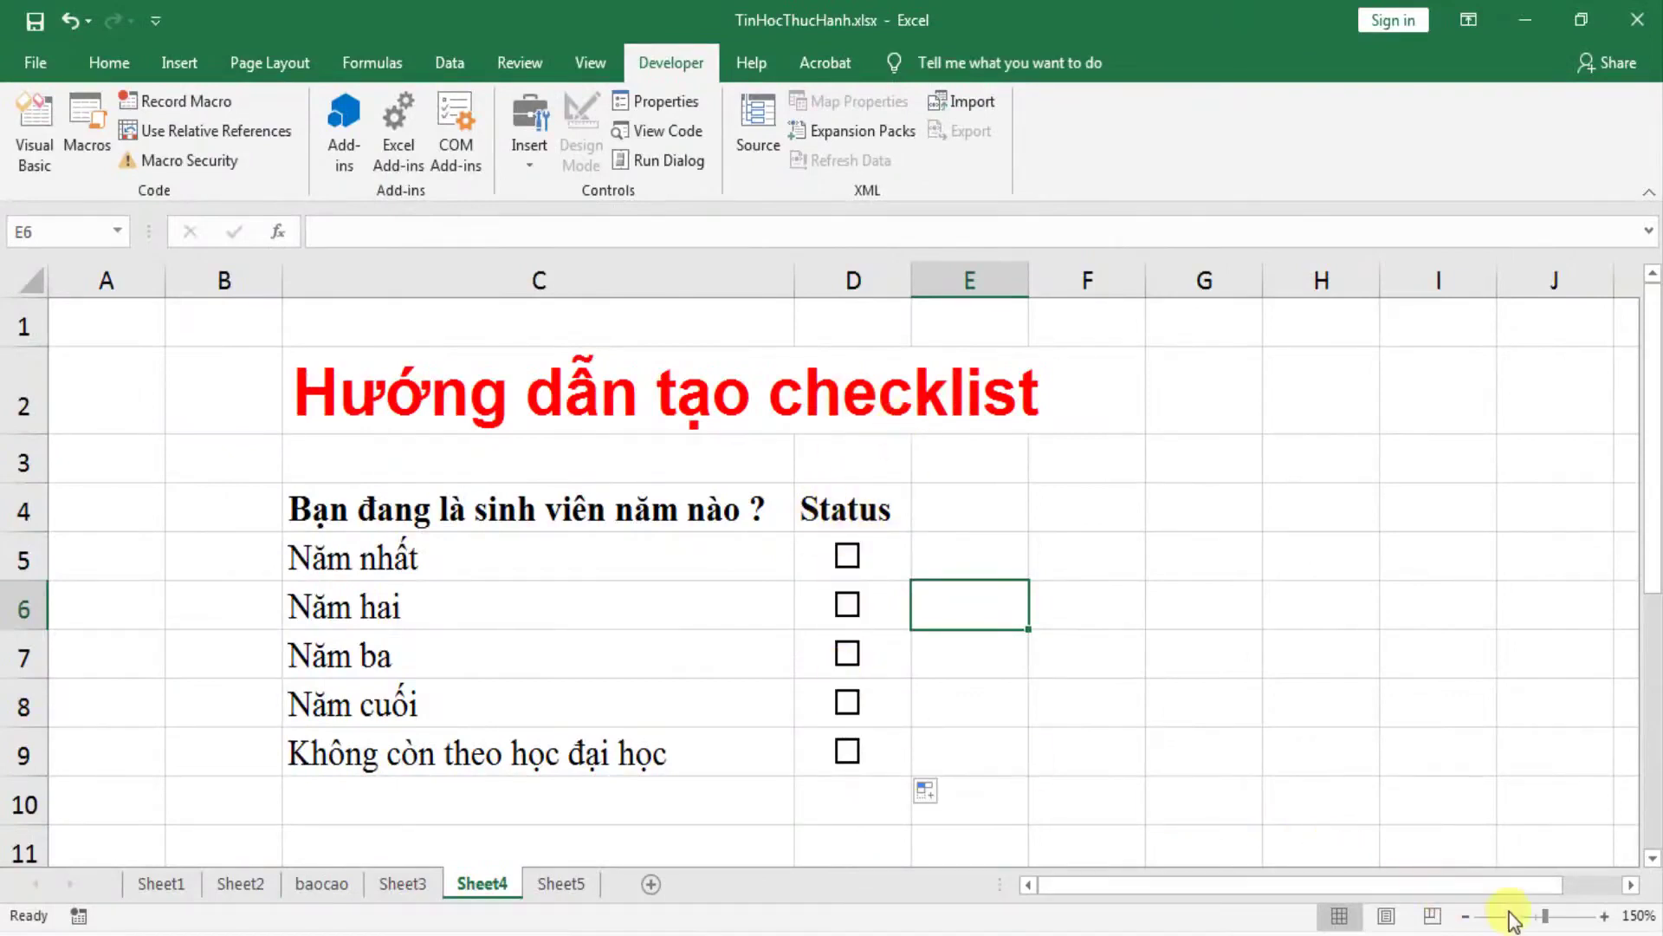
left_click(1534, 916)
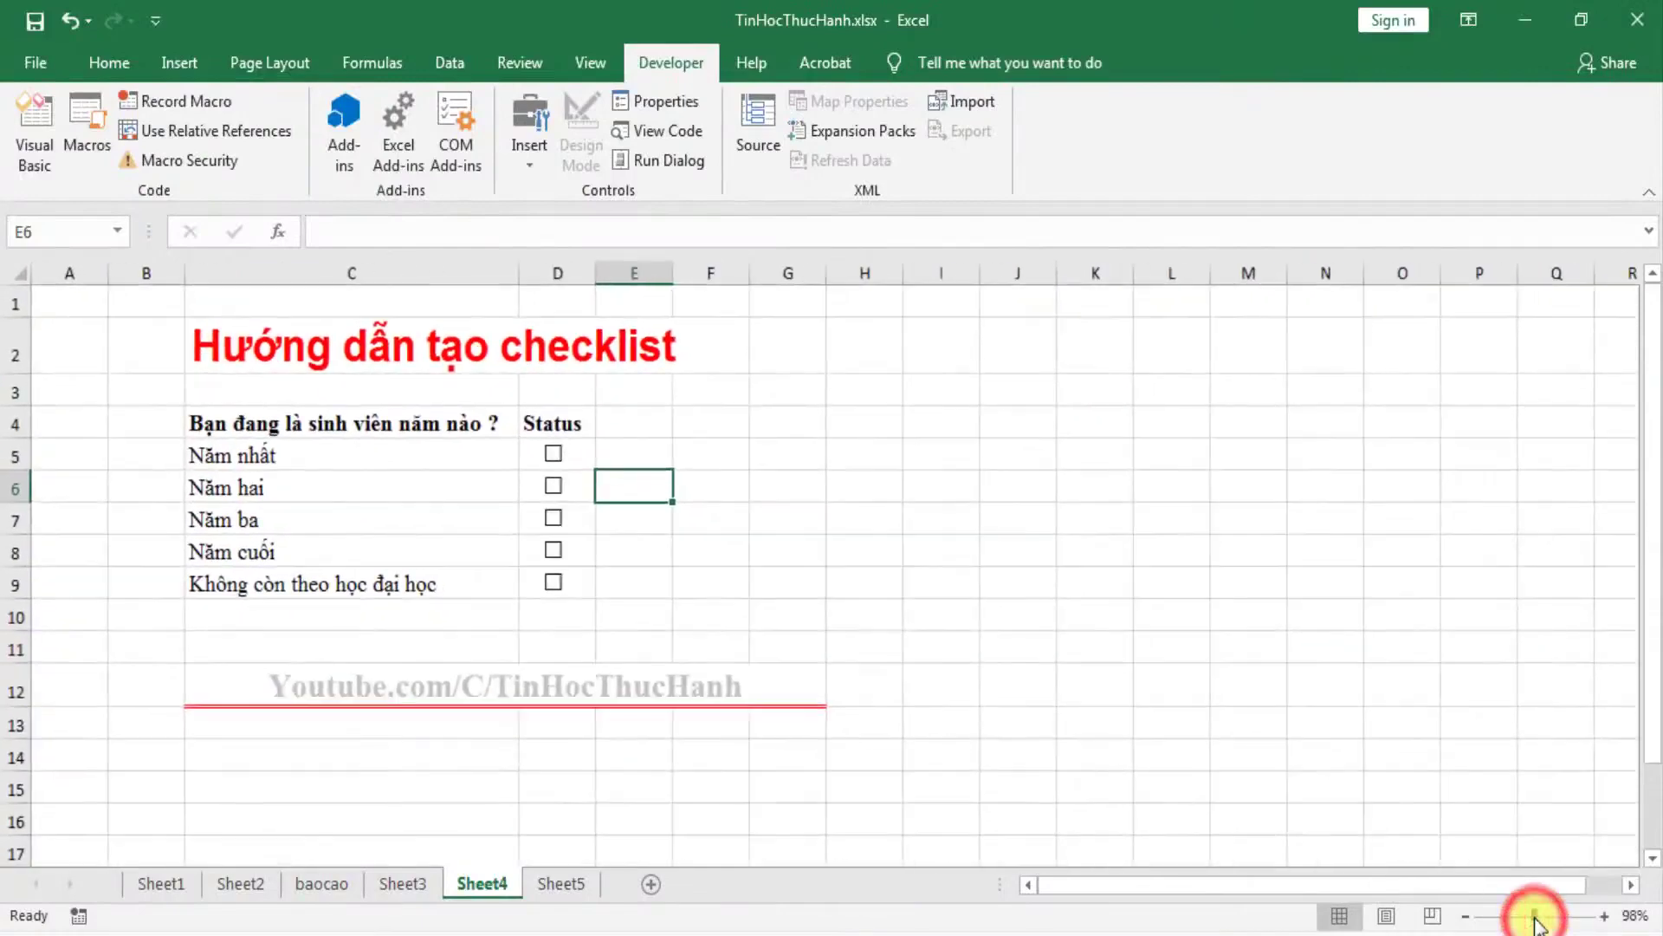
Tick and untick each of the five checkboxes in D5:D9, leaving all unchecked.
left_click(553, 453)
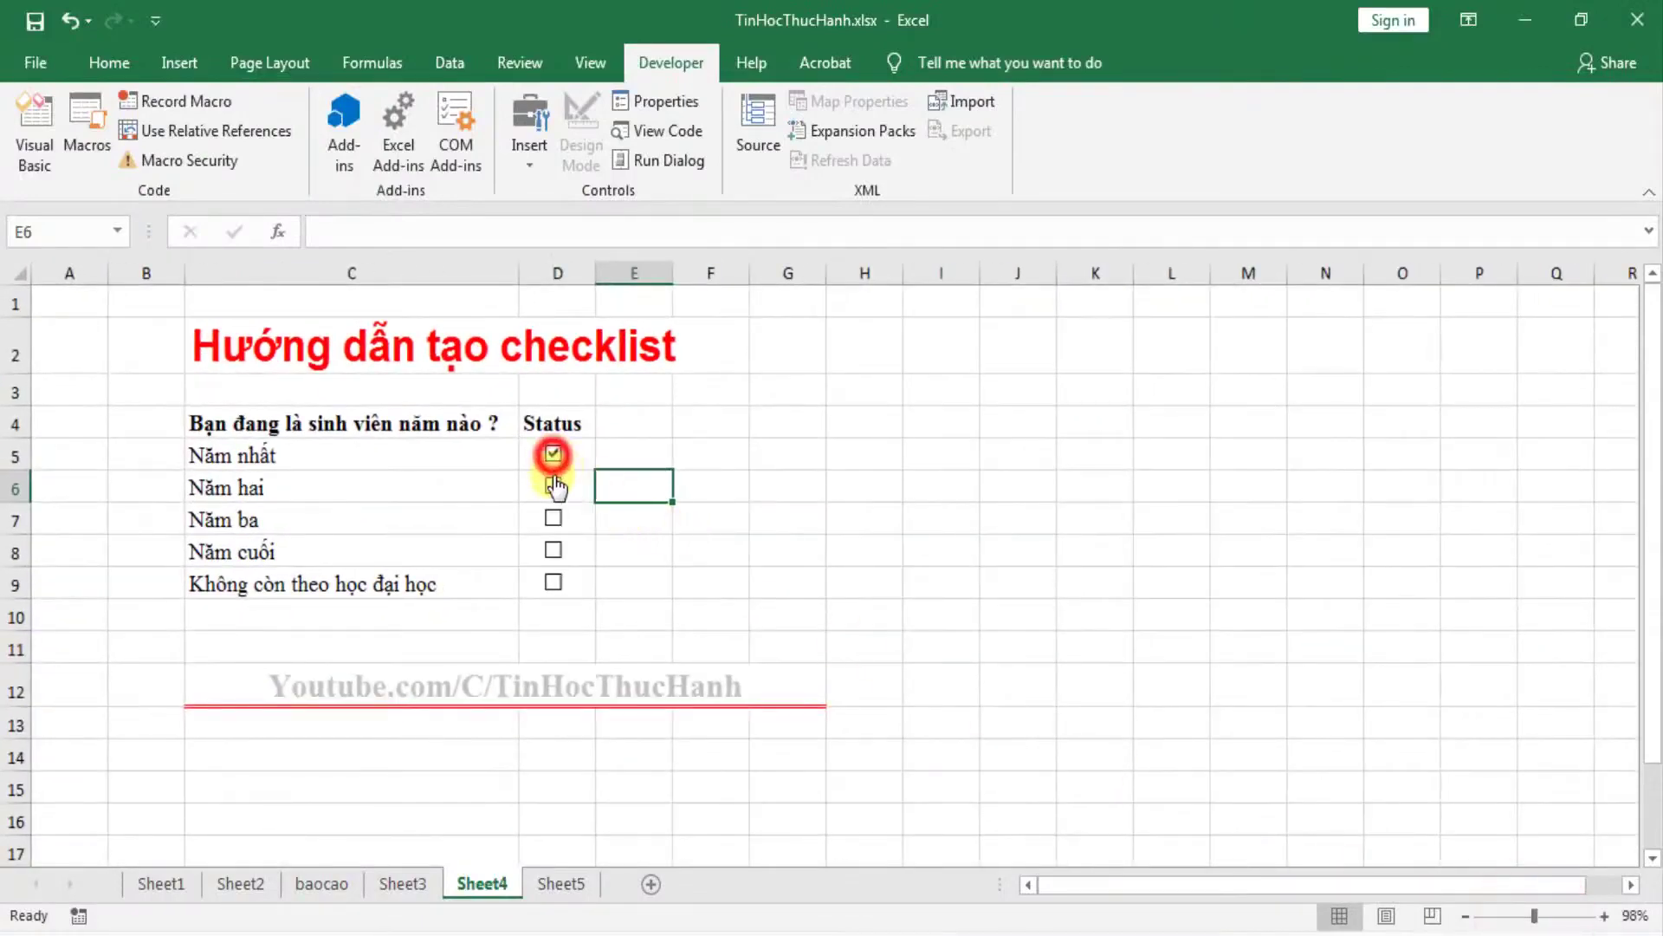
left_click(553, 485)
left_click(552, 518)
left_click(553, 550)
left_click(553, 582)
left_click(553, 453)
left_click(553, 485)
left_click(550, 525)
left_click(553, 550)
left_click(552, 582)
left_click(229, 454)
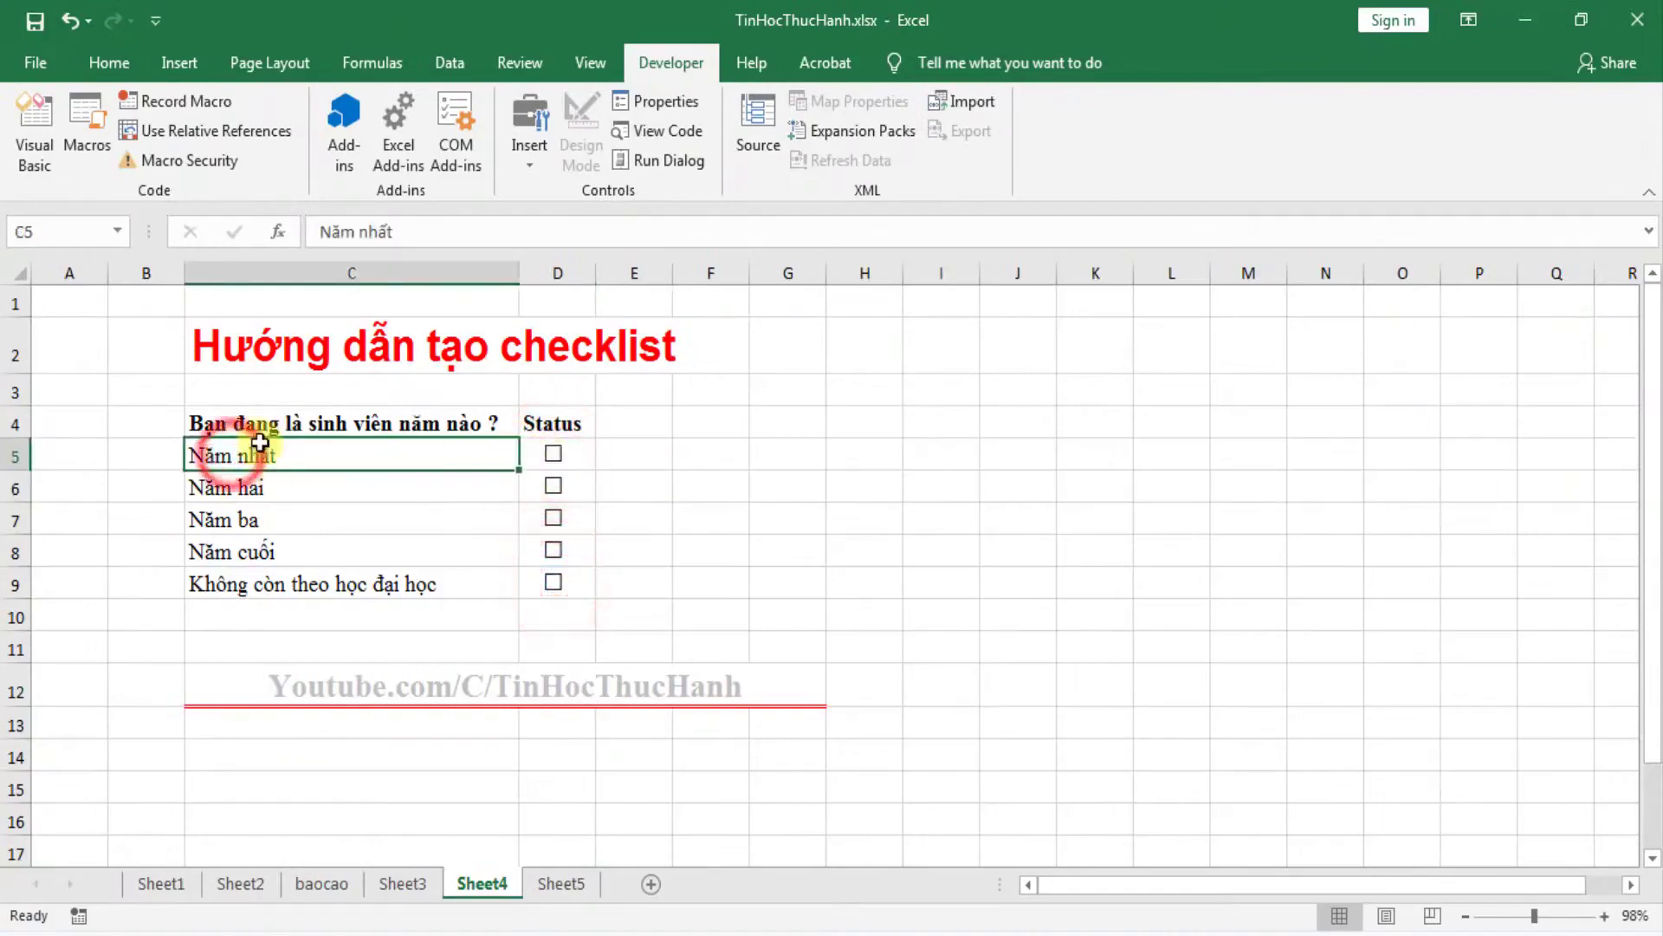
left_click(597, 451)
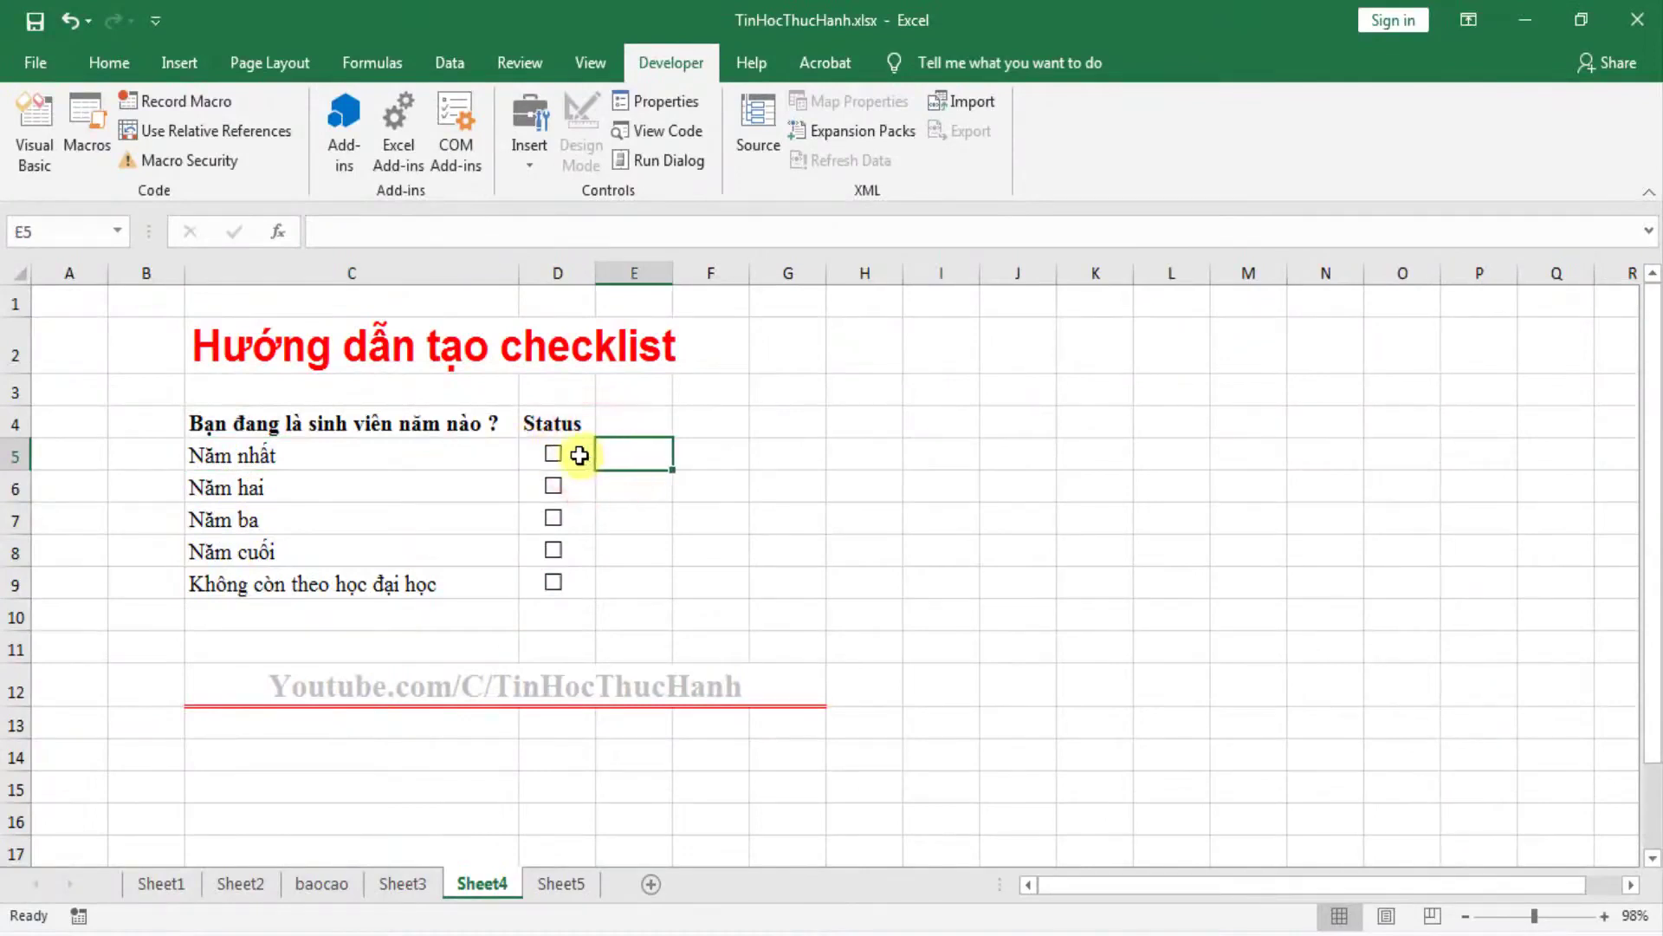
left_click(579, 455)
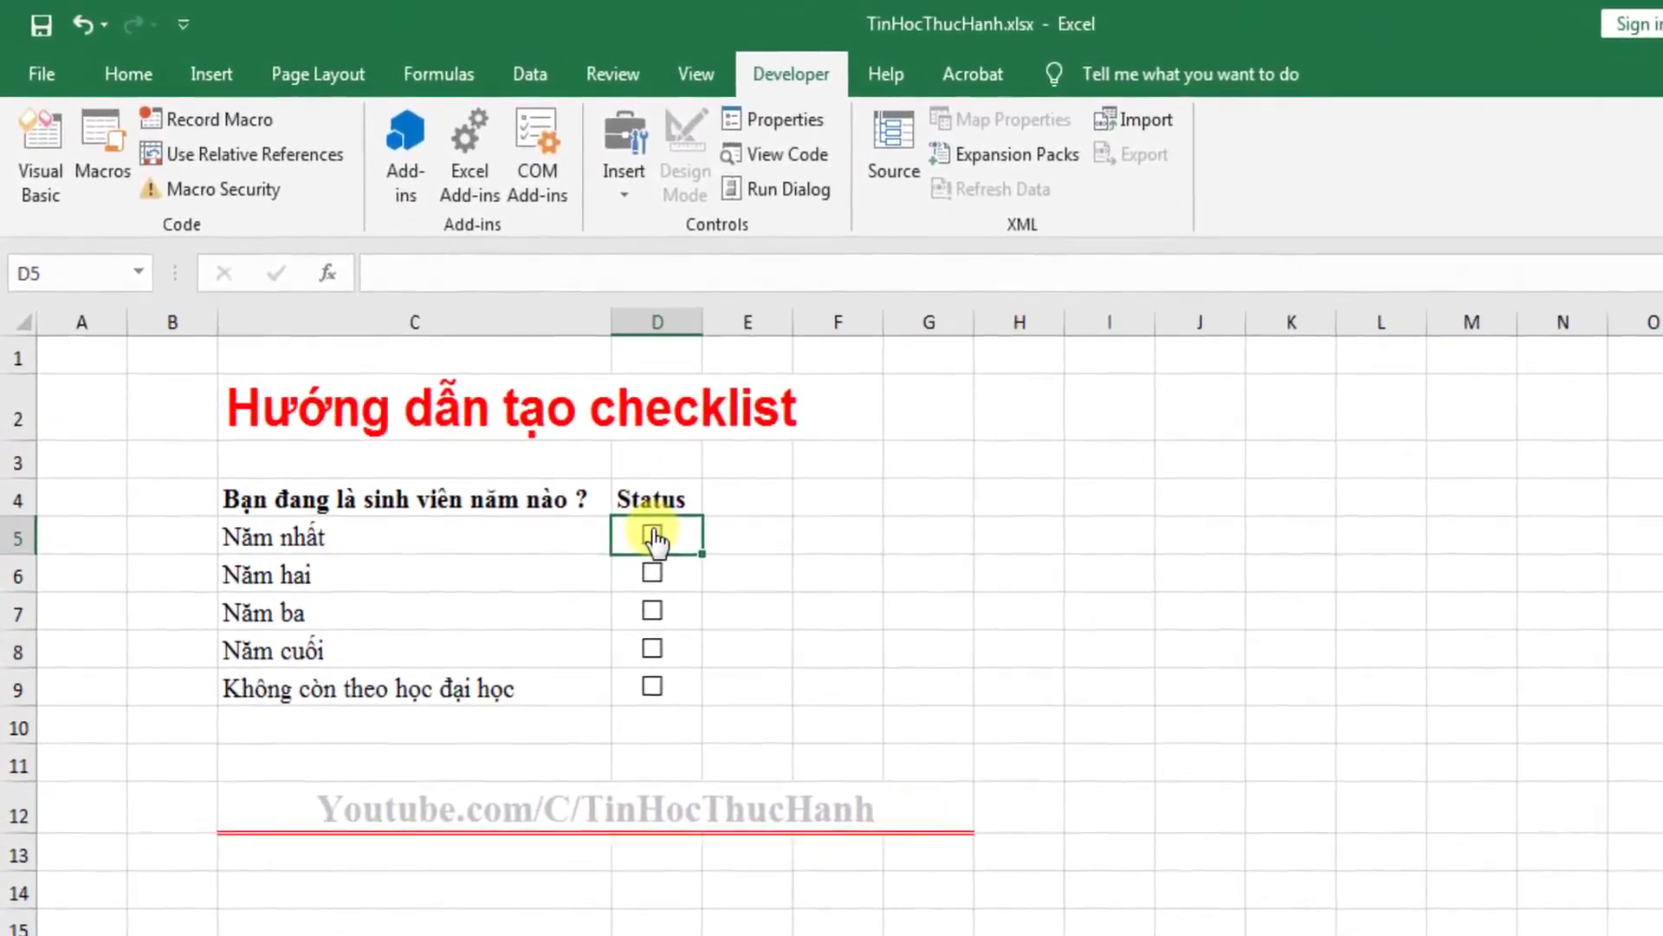
right_click(654, 537)
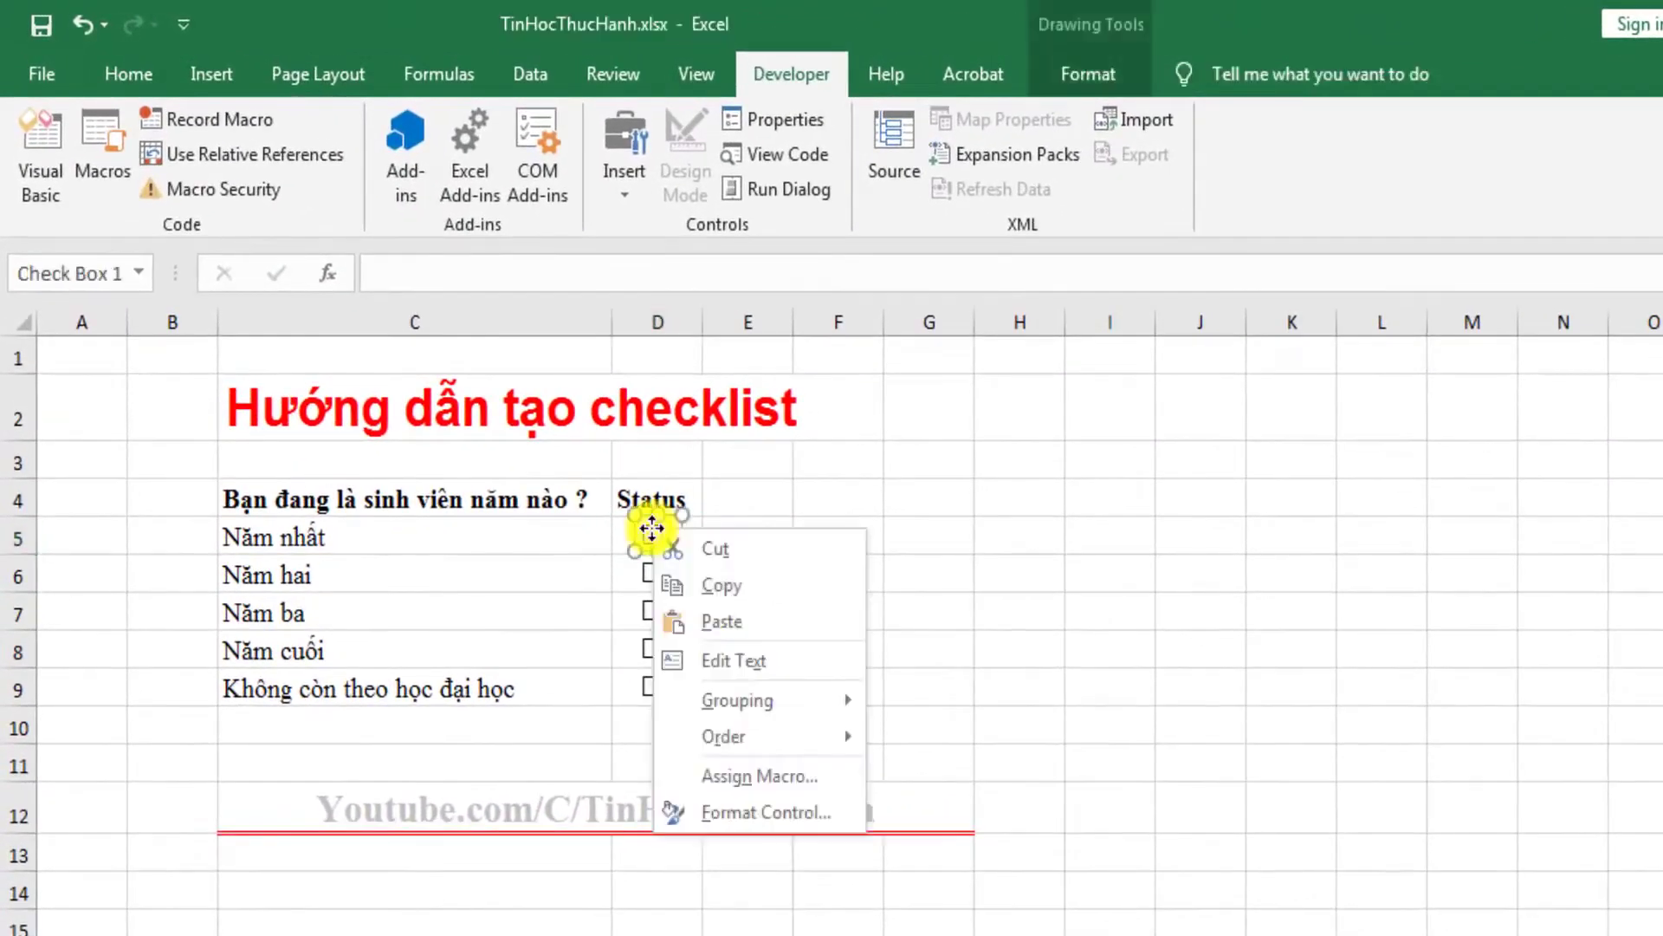
Link the D5 and D6 checkboxes to cells $F$5 and $F$6 via Format Control.
left_click(746, 815)
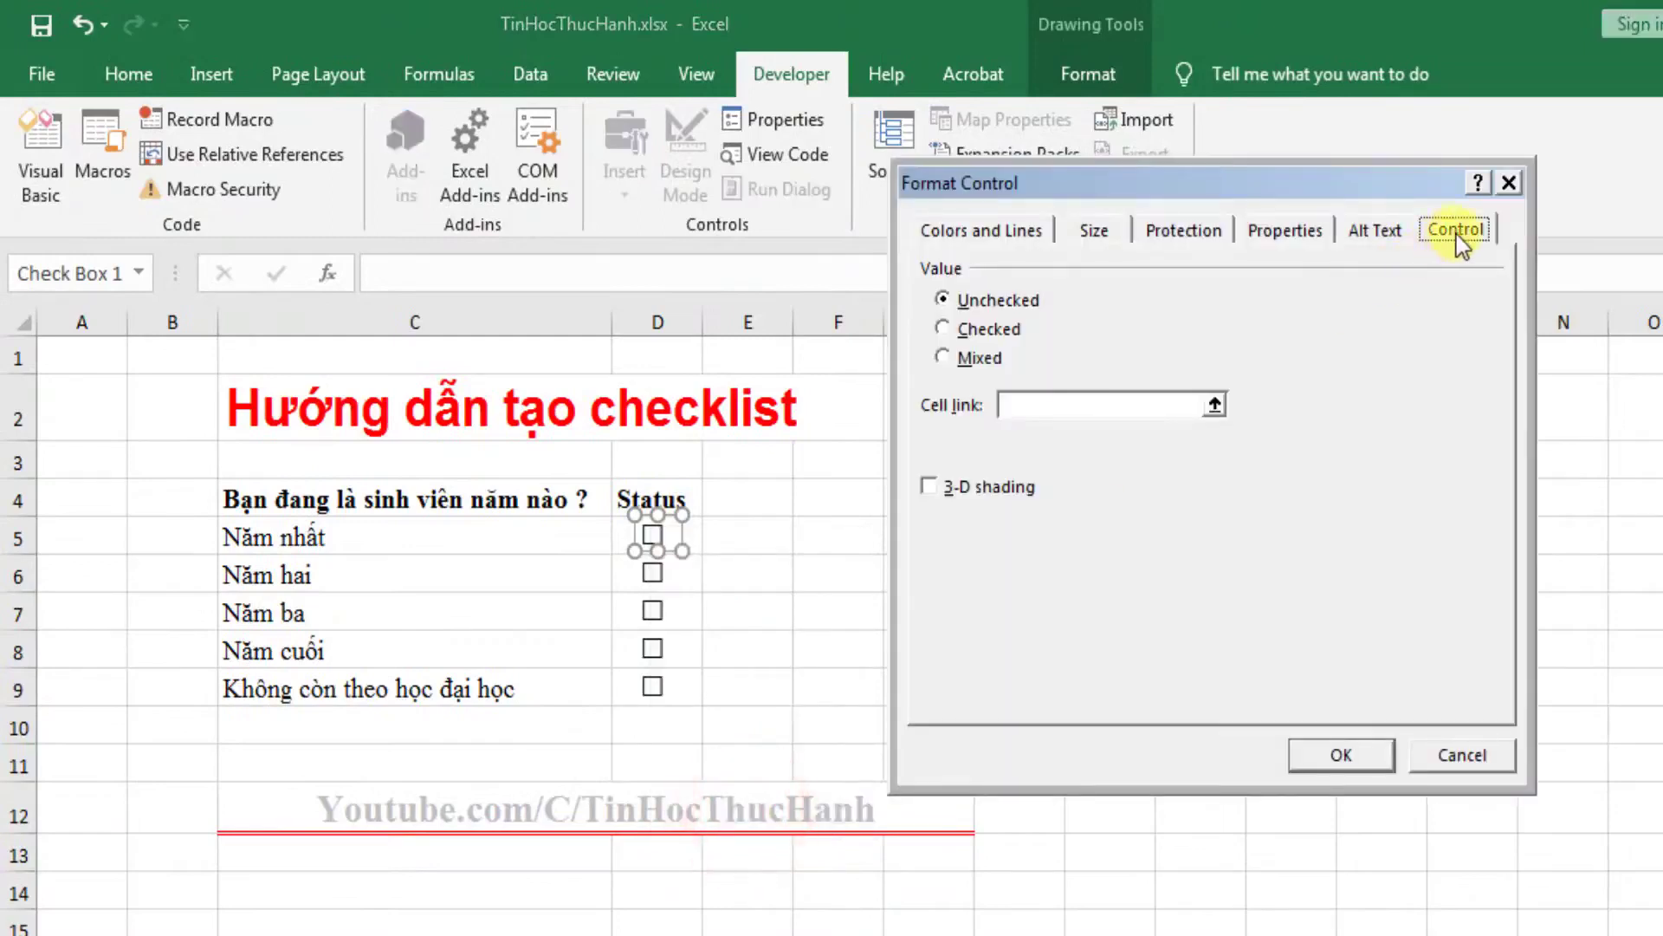
left_click_drag(1123, 183, 1326, 186)
left_click(1226, 409)
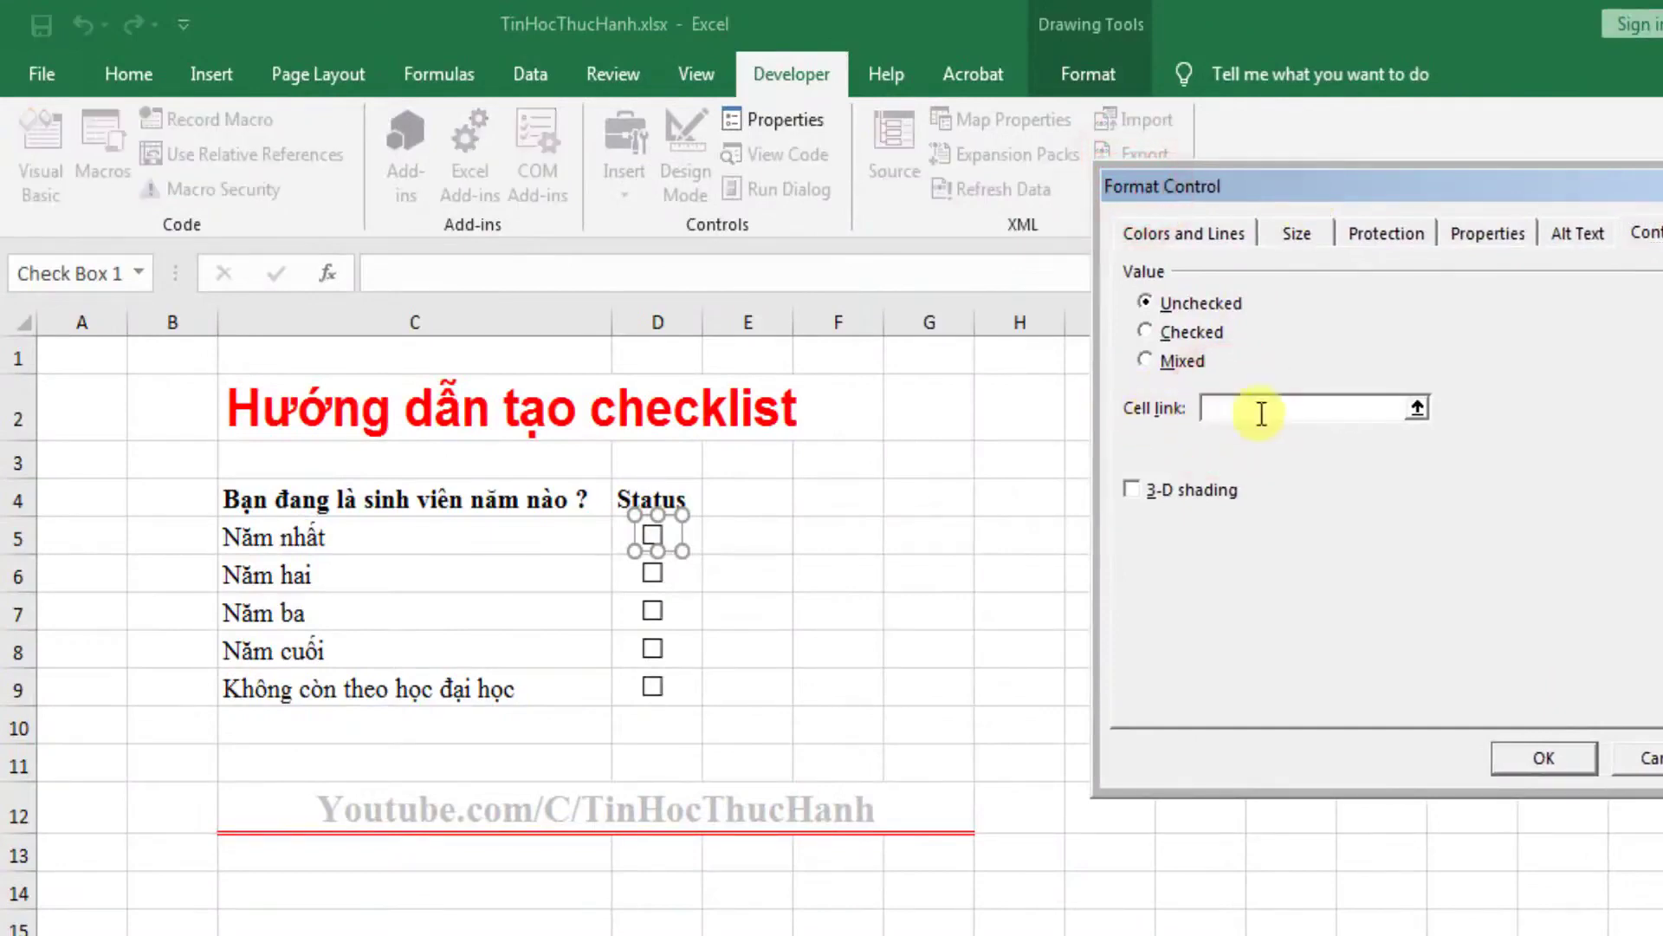
left_click(840, 536)
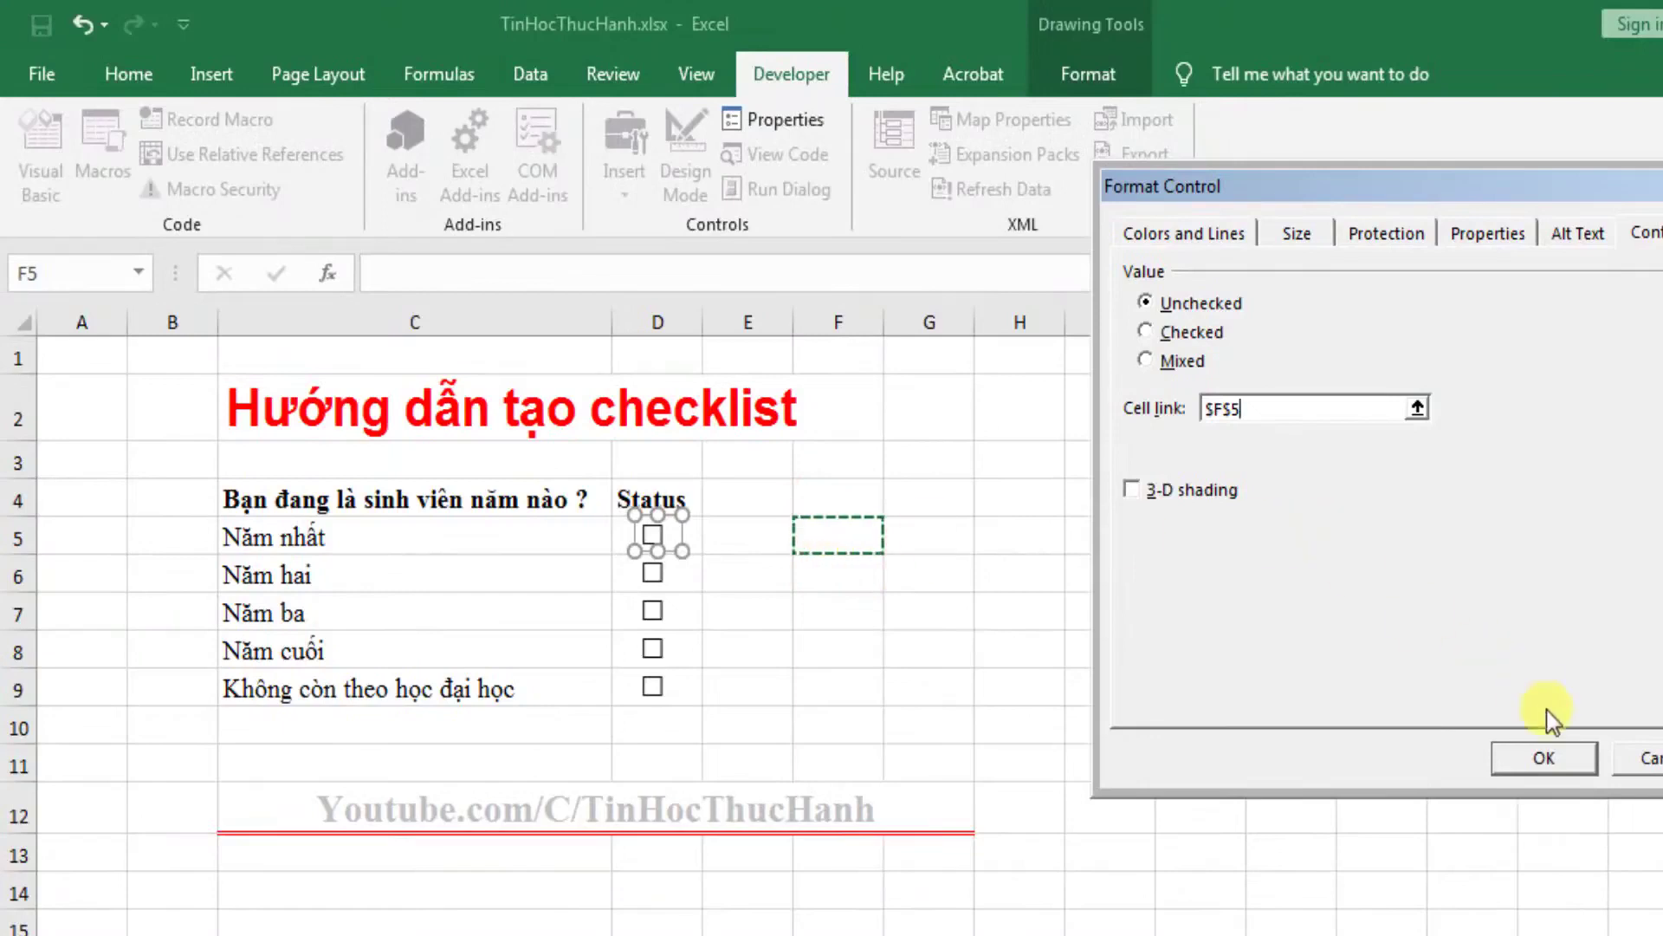
left_click(1545, 759)
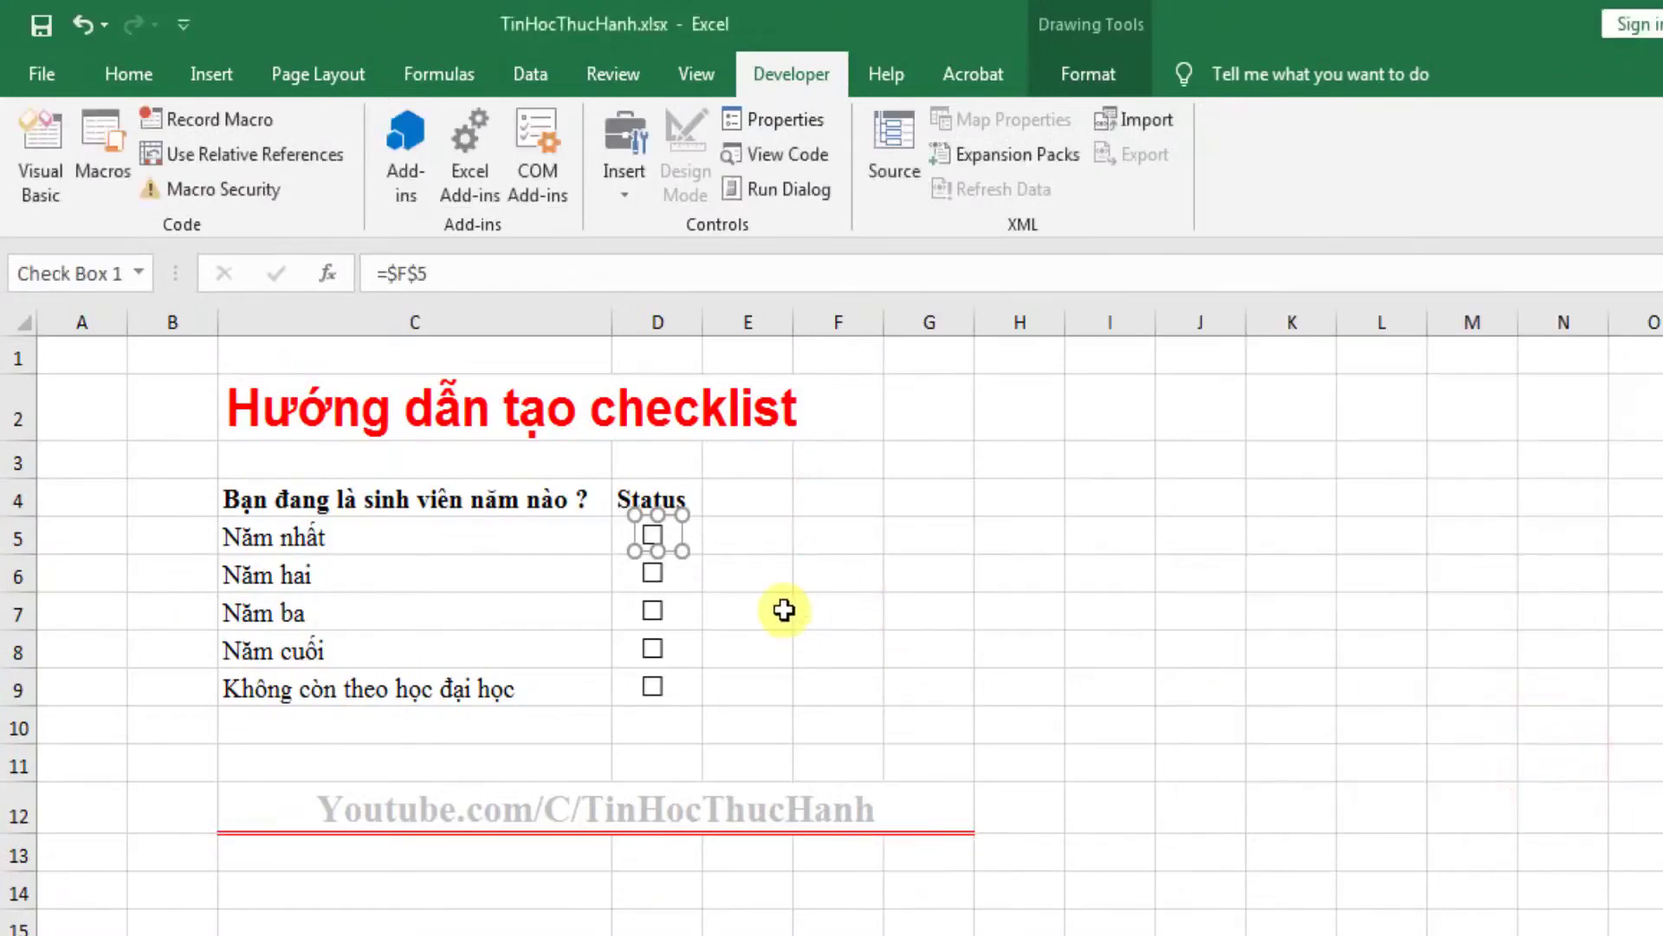
right_click(651, 588)
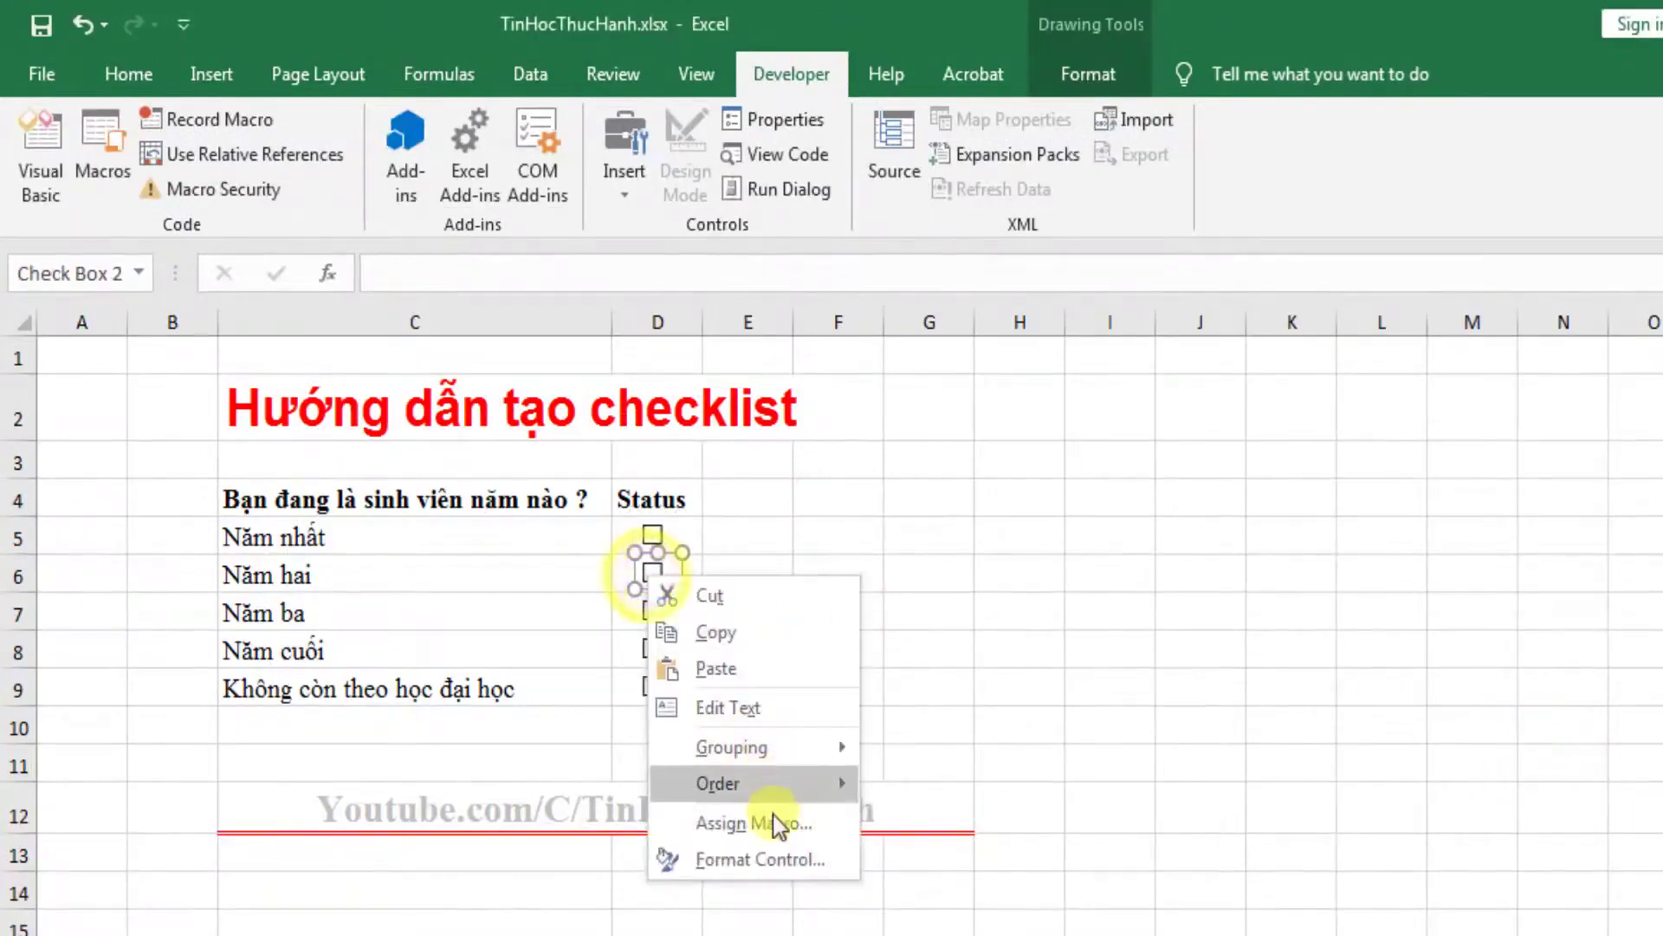
left_click(790, 863)
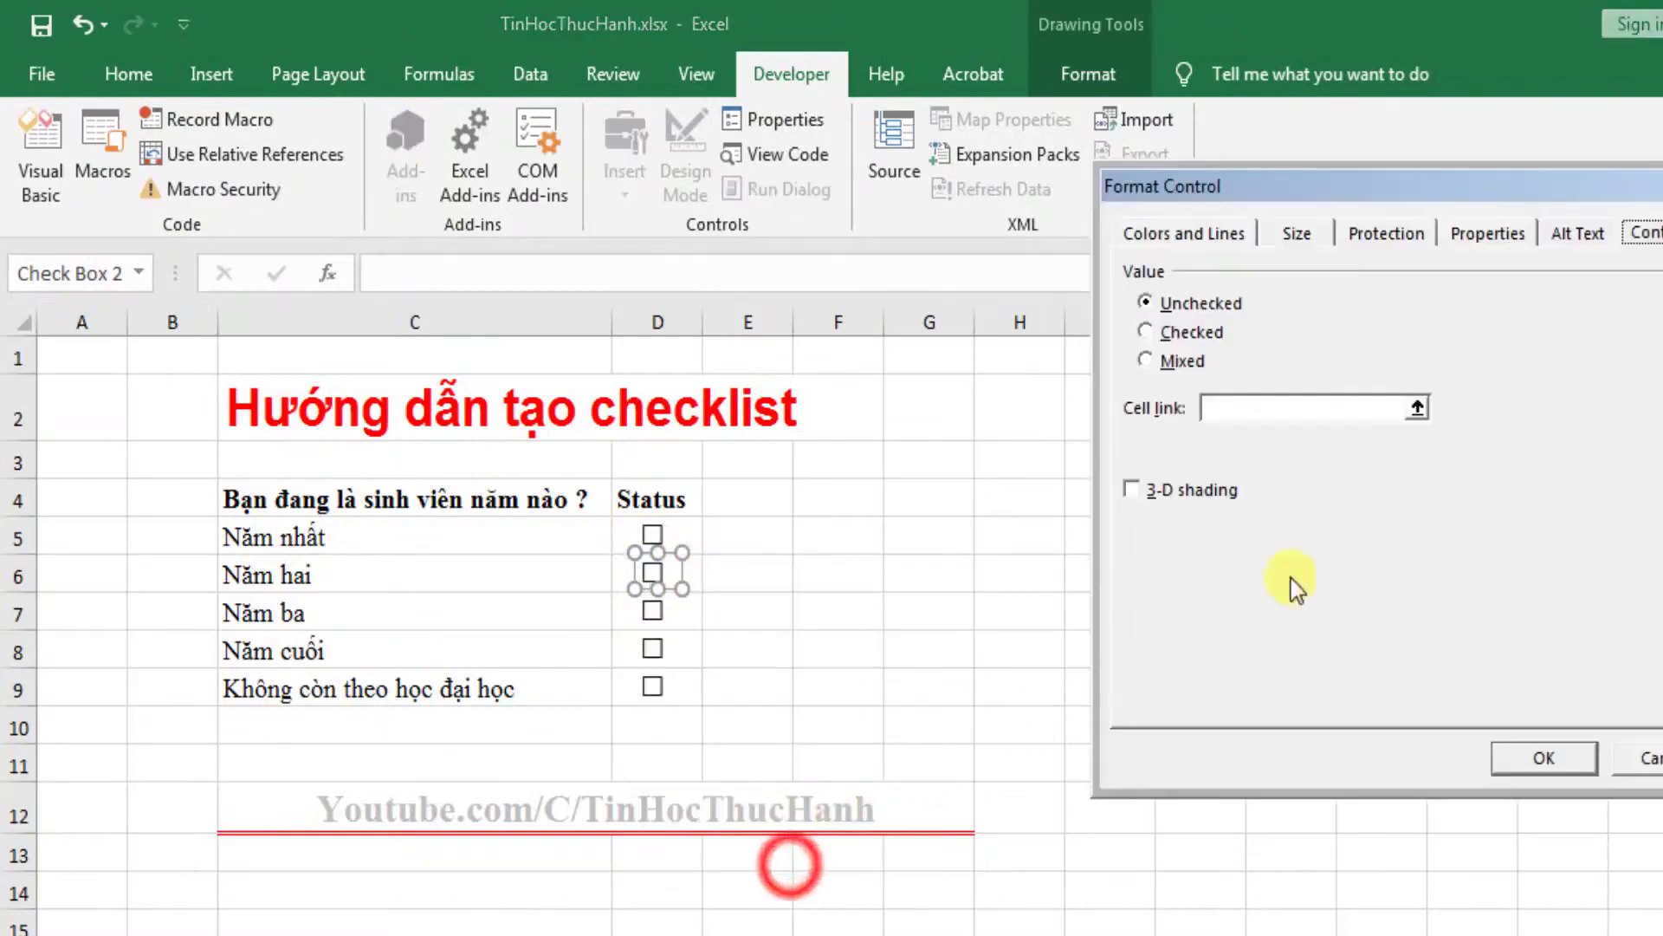
left_click(1352, 408)
left_click(848, 584)
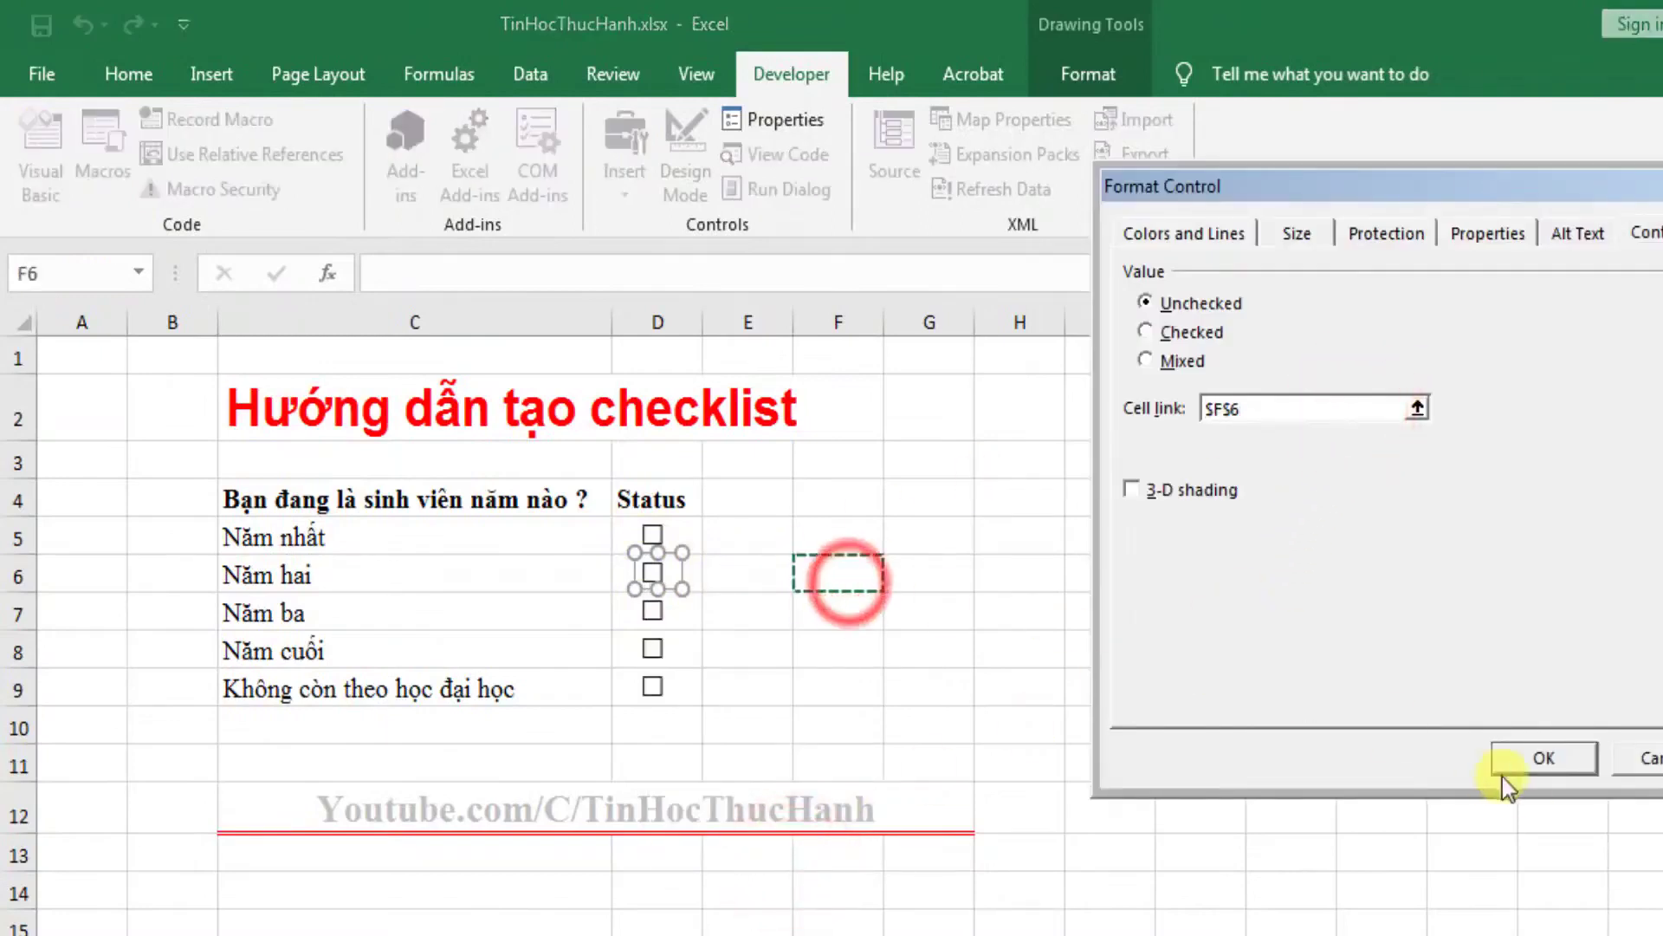
left_click(1536, 762)
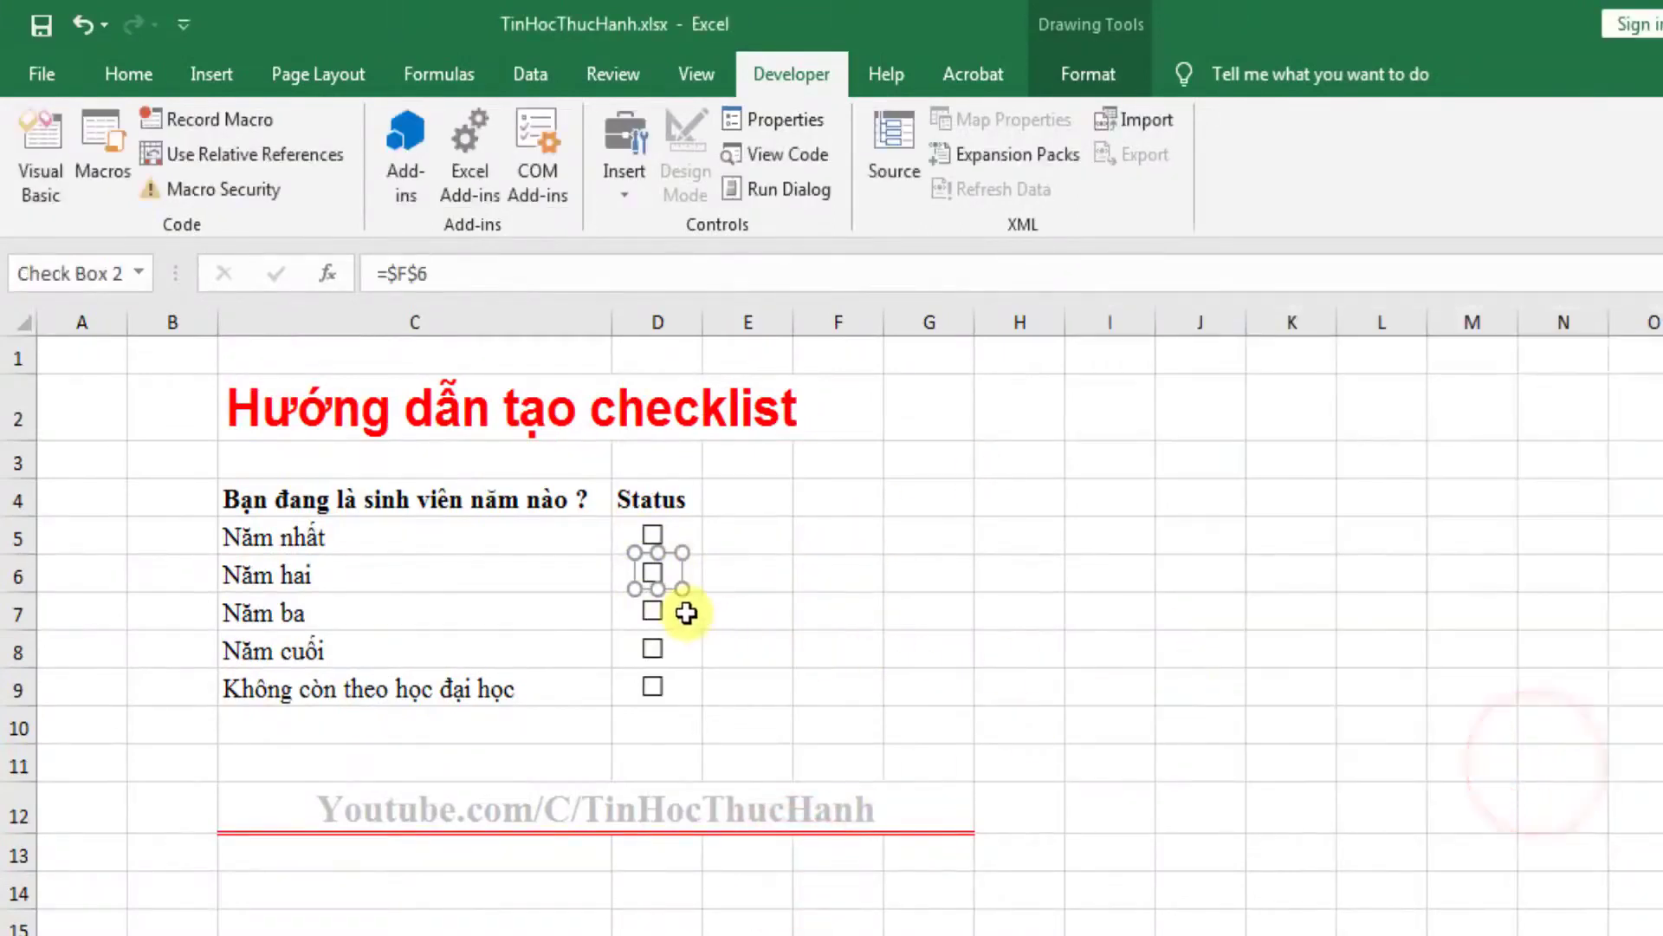
Link the D7 and D8 checkboxes to cells $F$7 and $F$8.
right_click(652, 620)
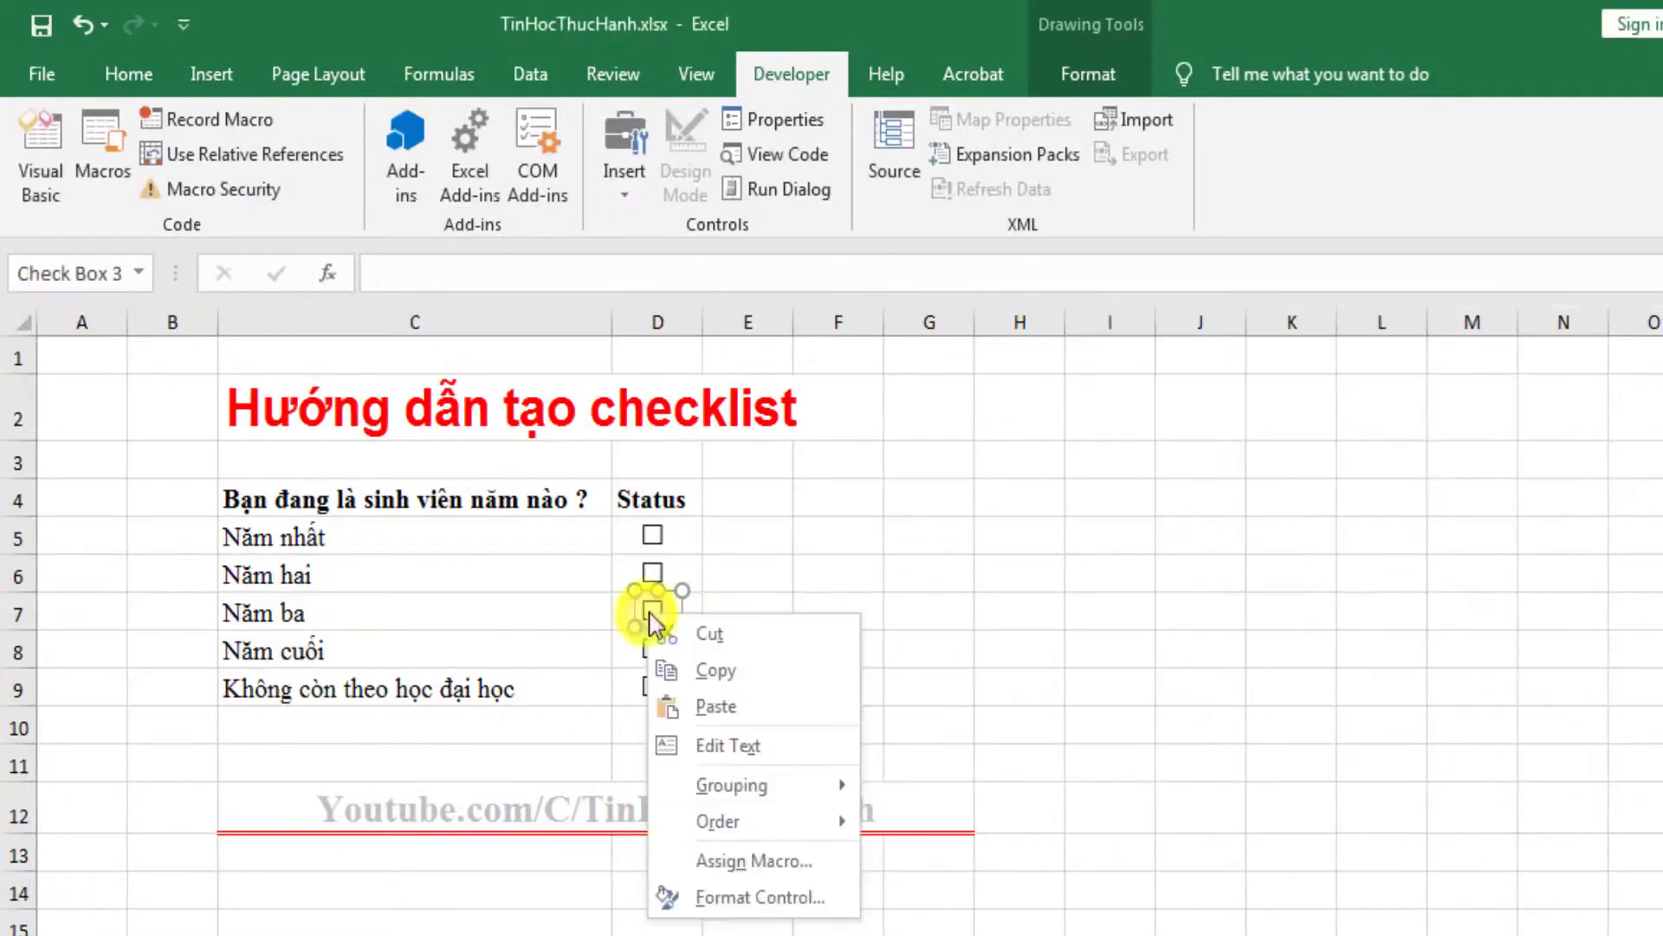
left_click(741, 897)
left_click(1256, 407)
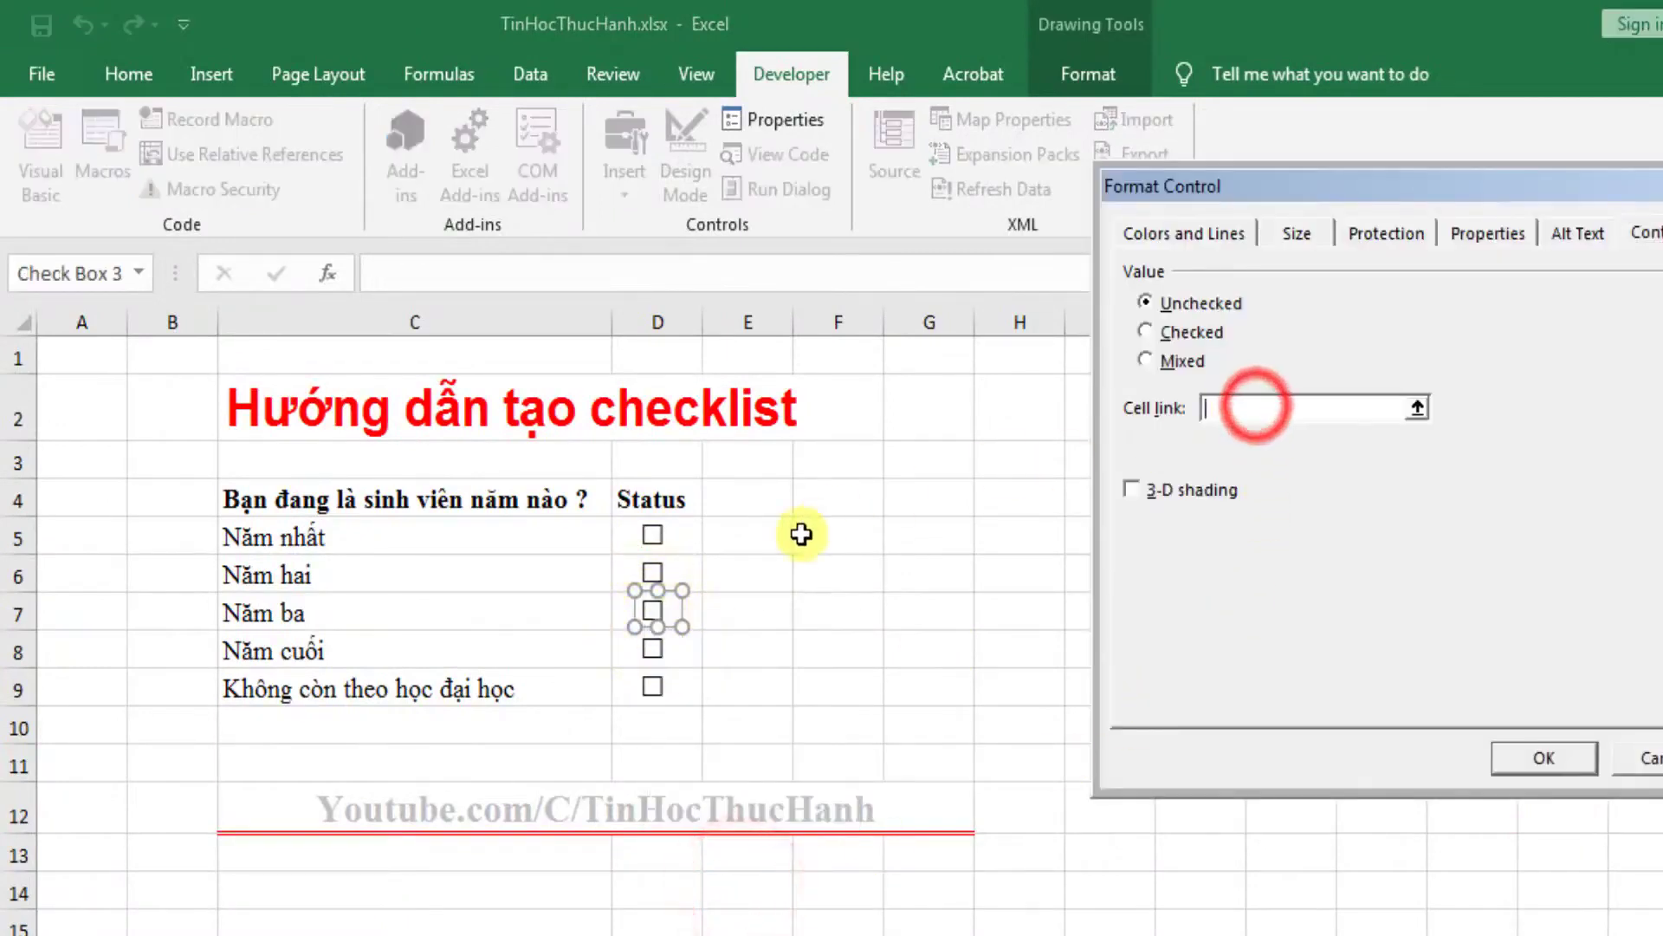
left_click(819, 606)
left_click(1503, 759)
right_click(652, 654)
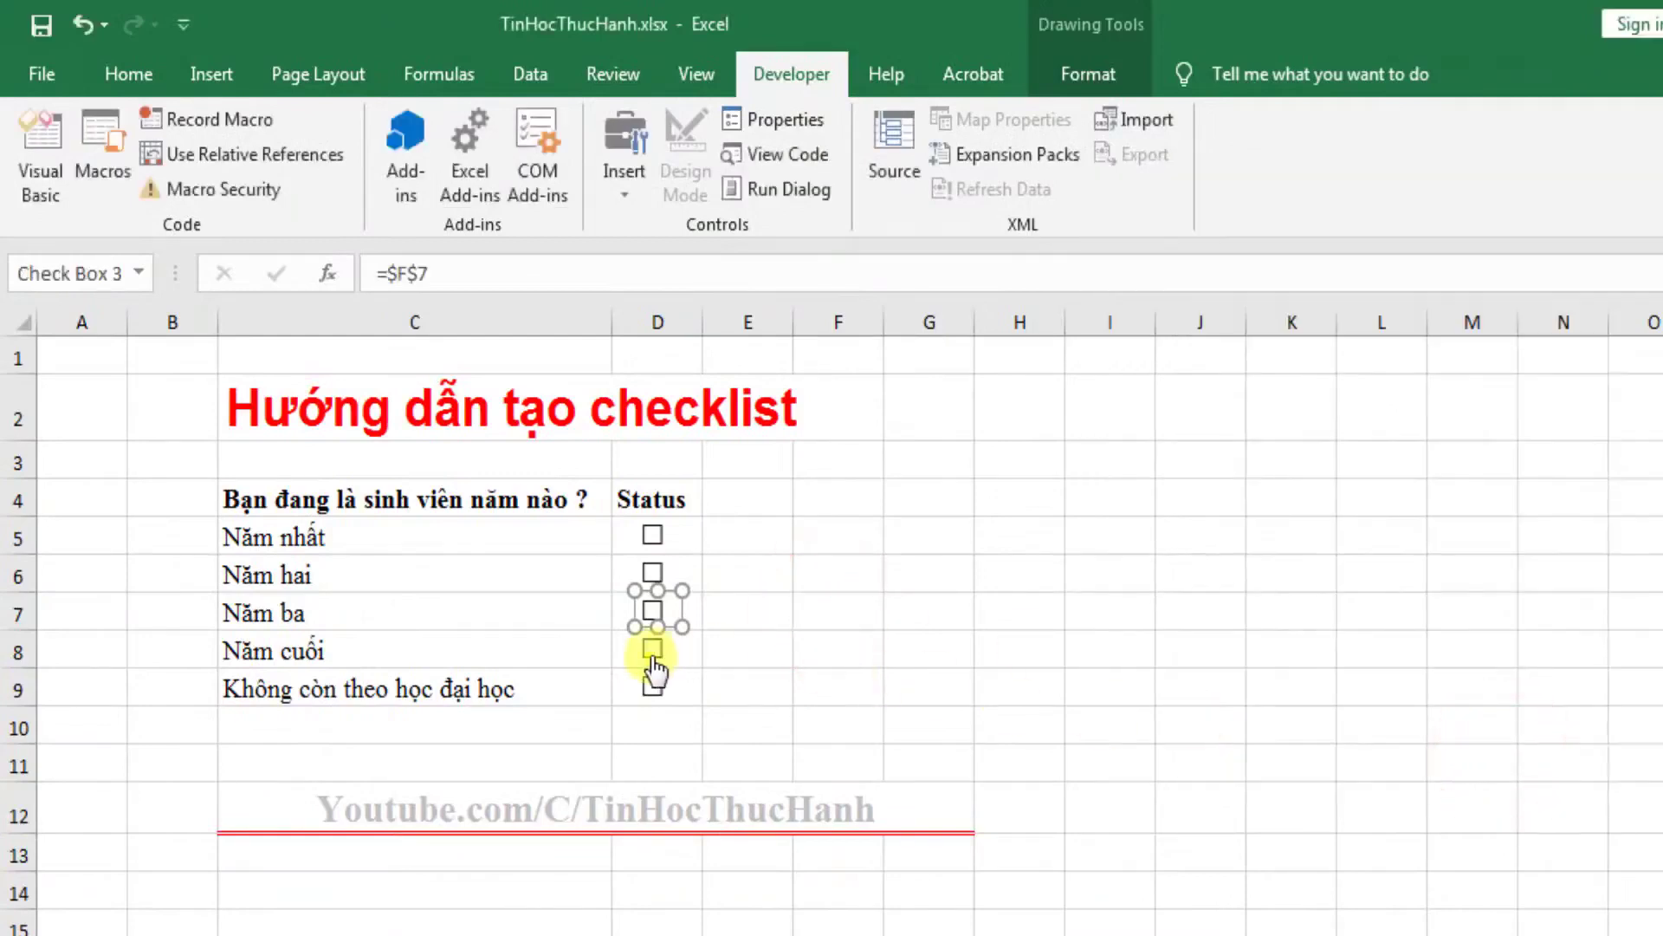
left_click(740, 931)
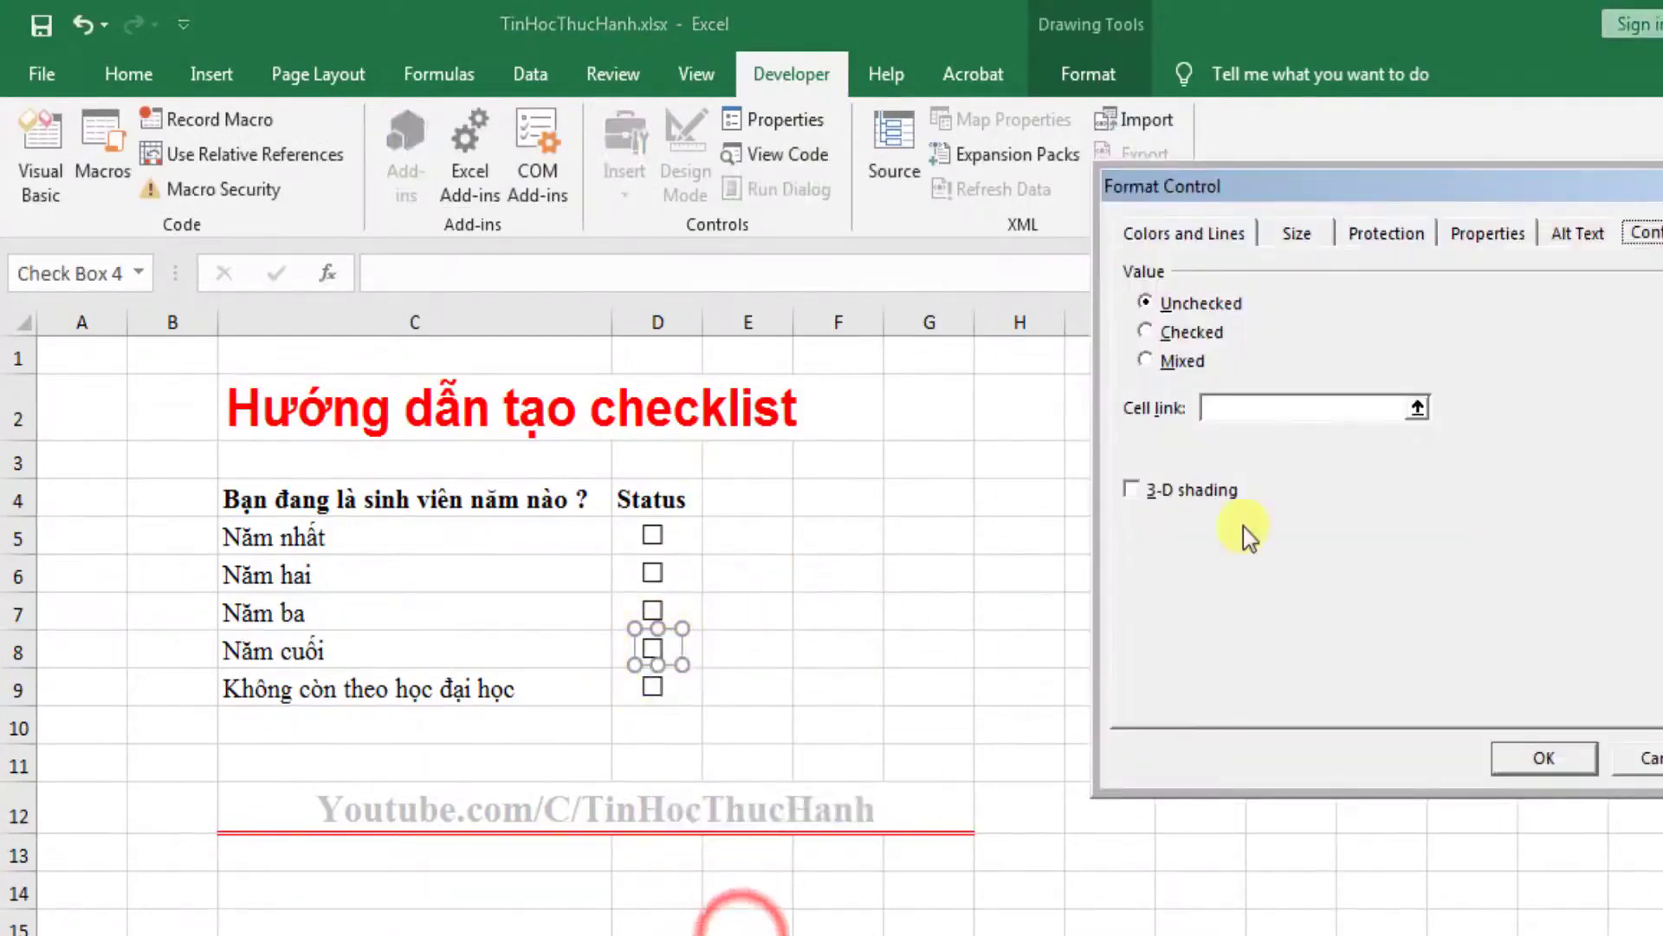
left_click(1247, 407)
left_click(810, 650)
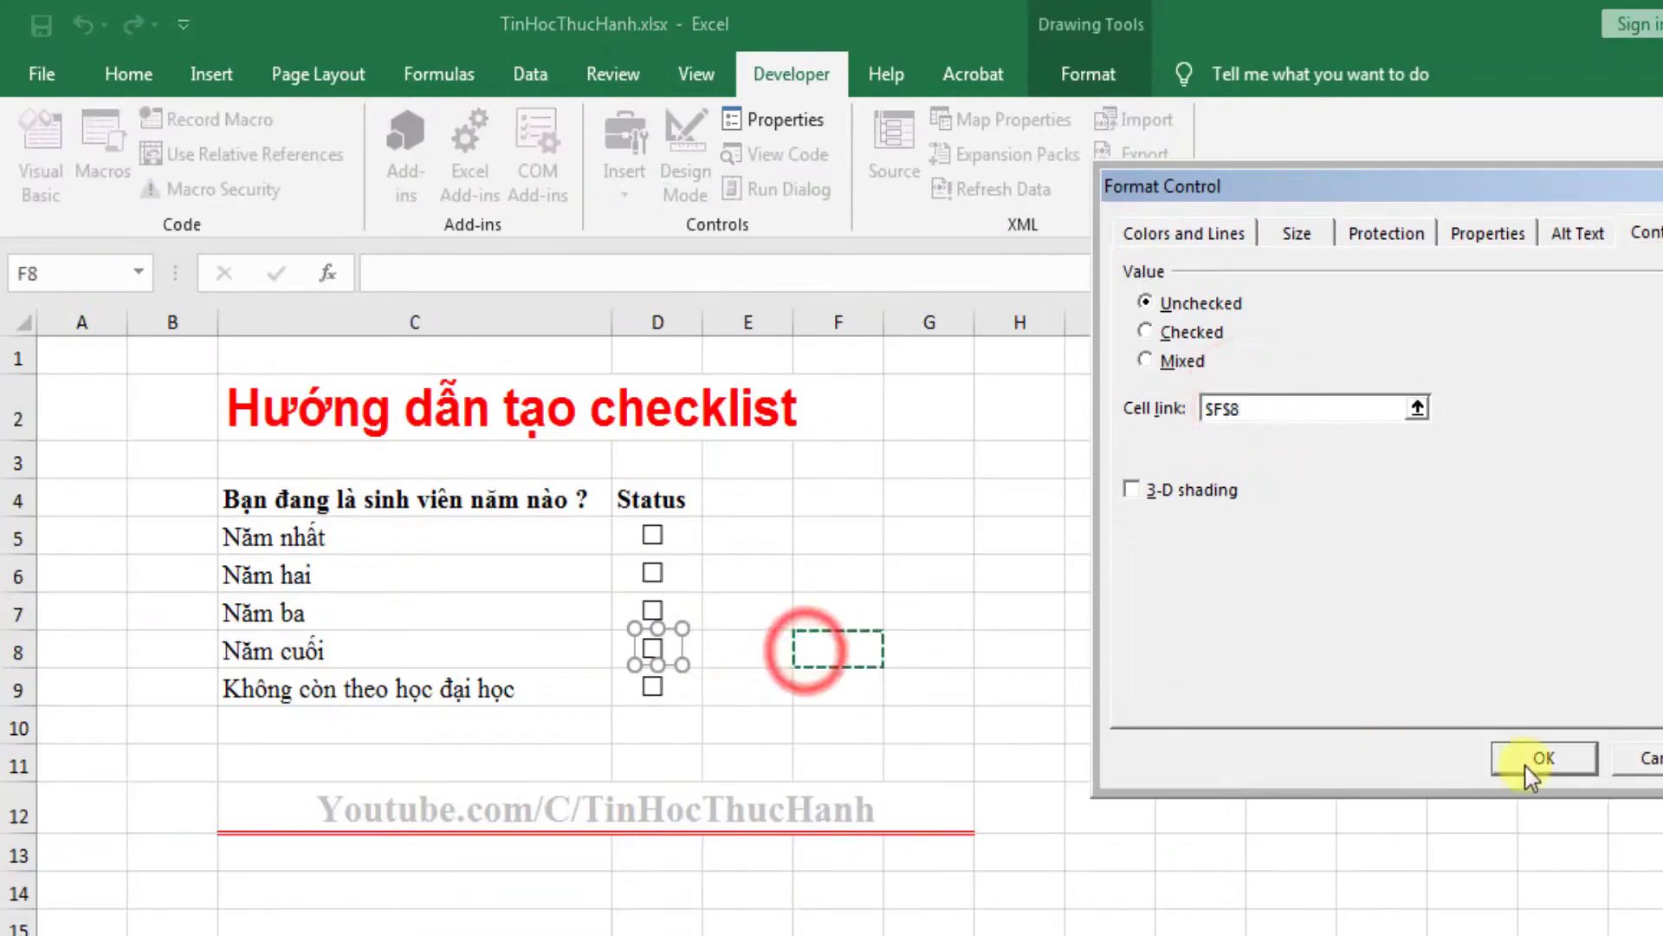
left_click(1544, 757)
Link the D9 checkbox to cell $F$9.
right_click(651, 690)
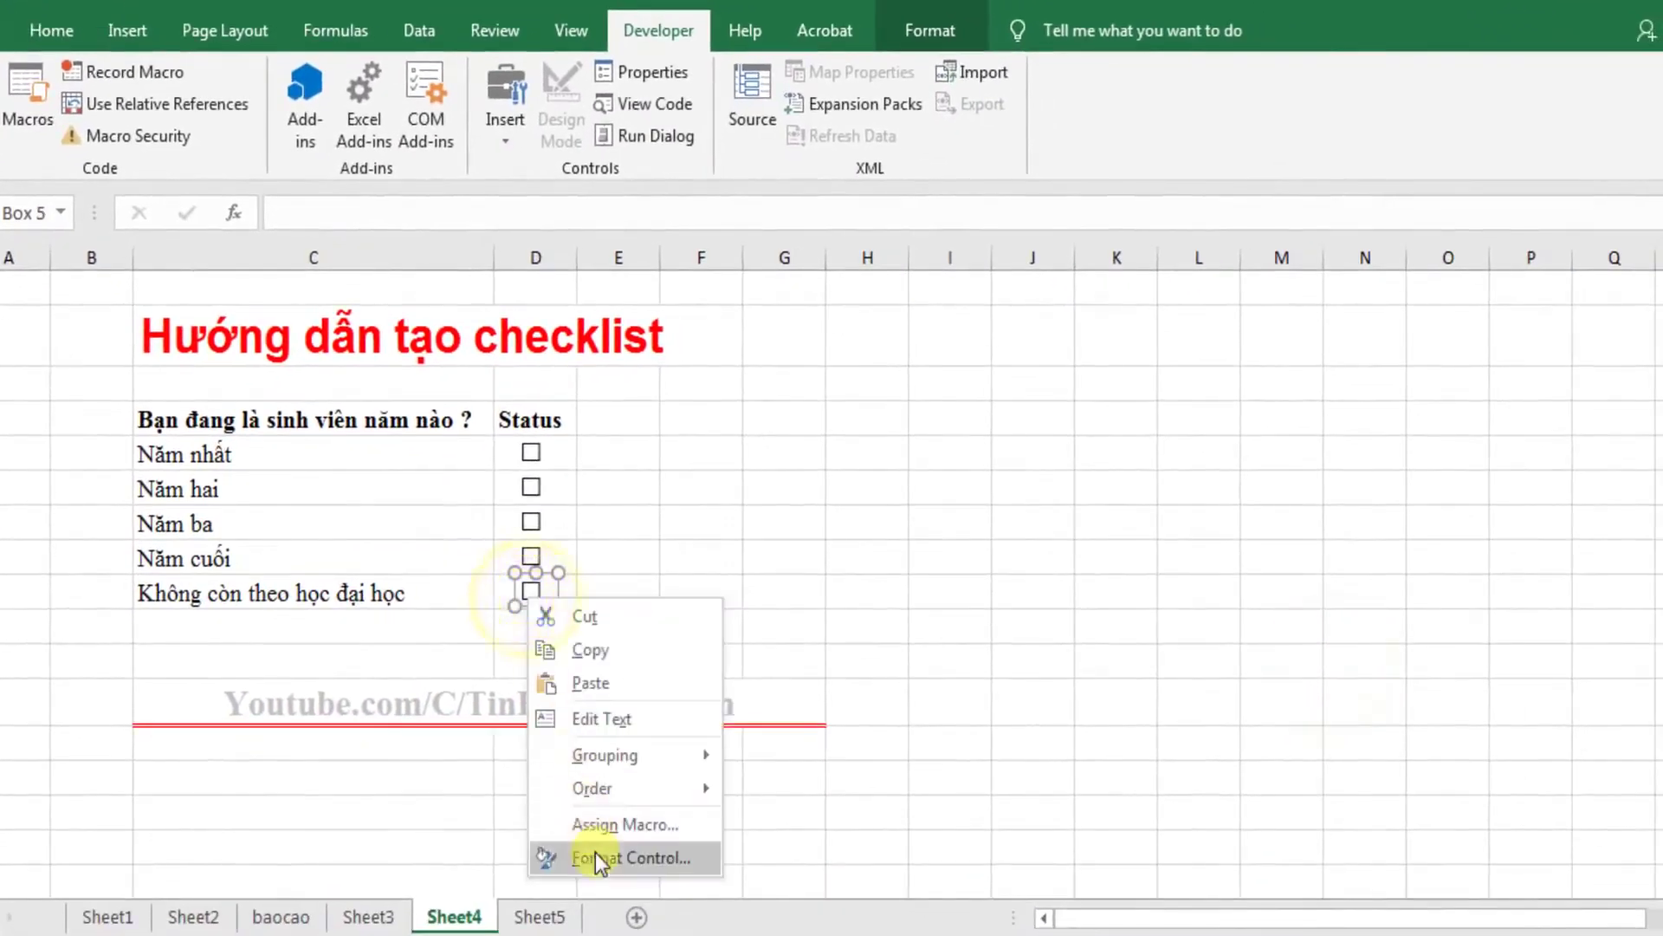
left_click(595, 853)
left_click(1055, 335)
left_click(706, 589)
left_click(1314, 659)
left_click(1031, 627)
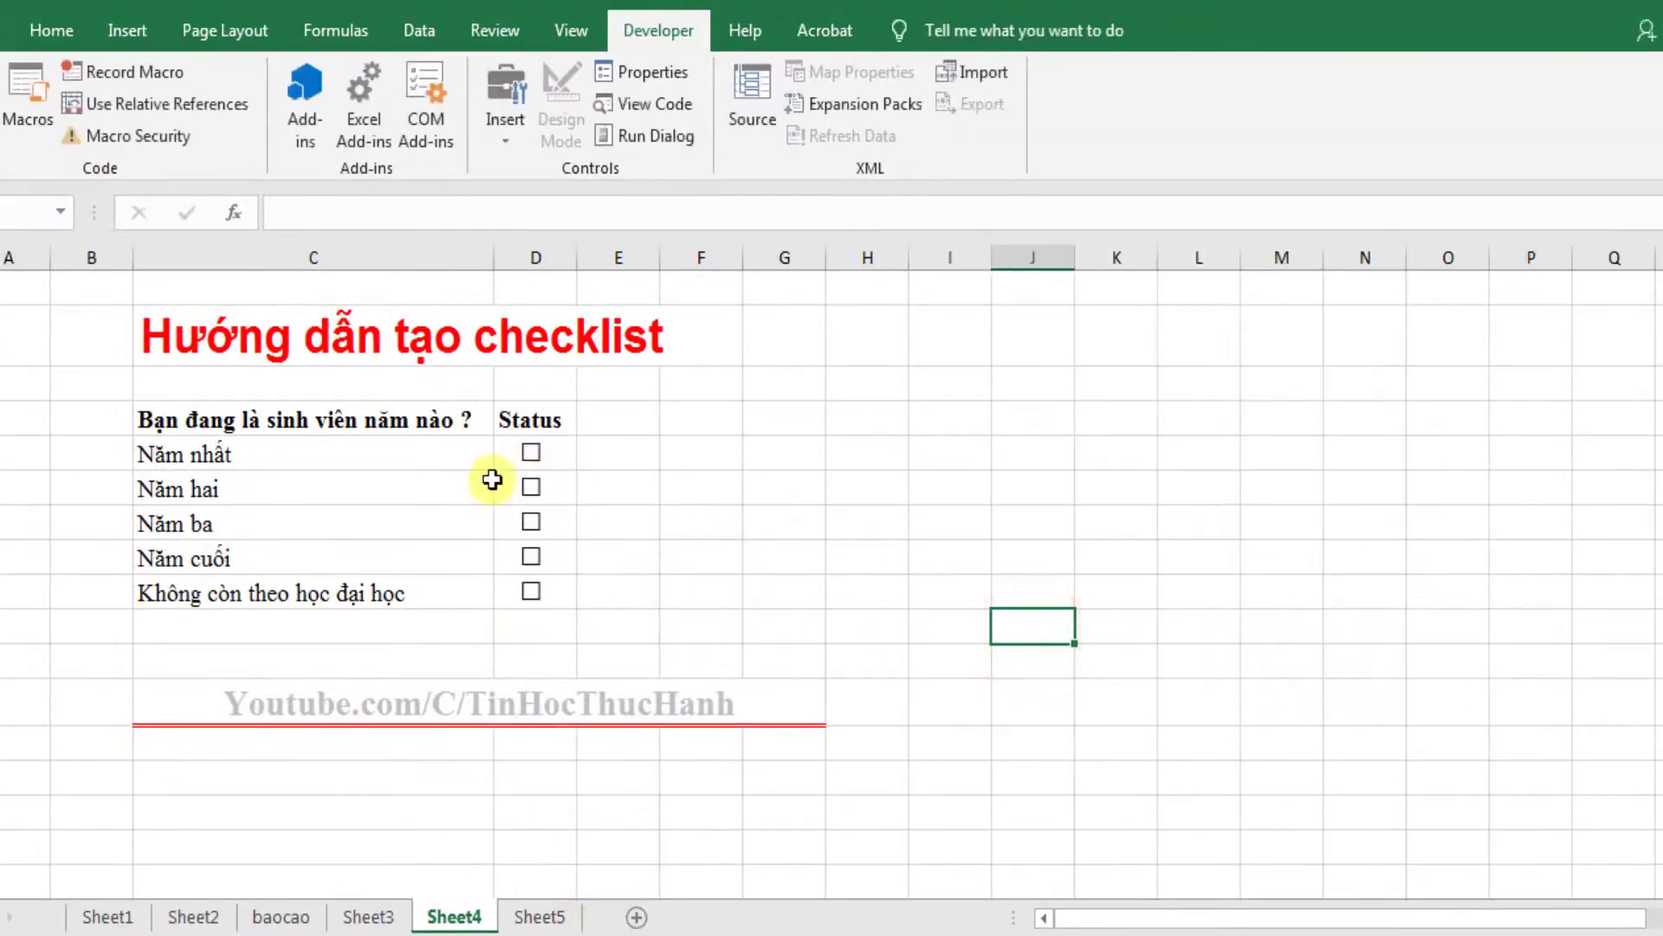
Toggle each Status checkbox while watching its TRUE/FALSE value in column F.
left_click(700, 452)
left_click(531, 453)
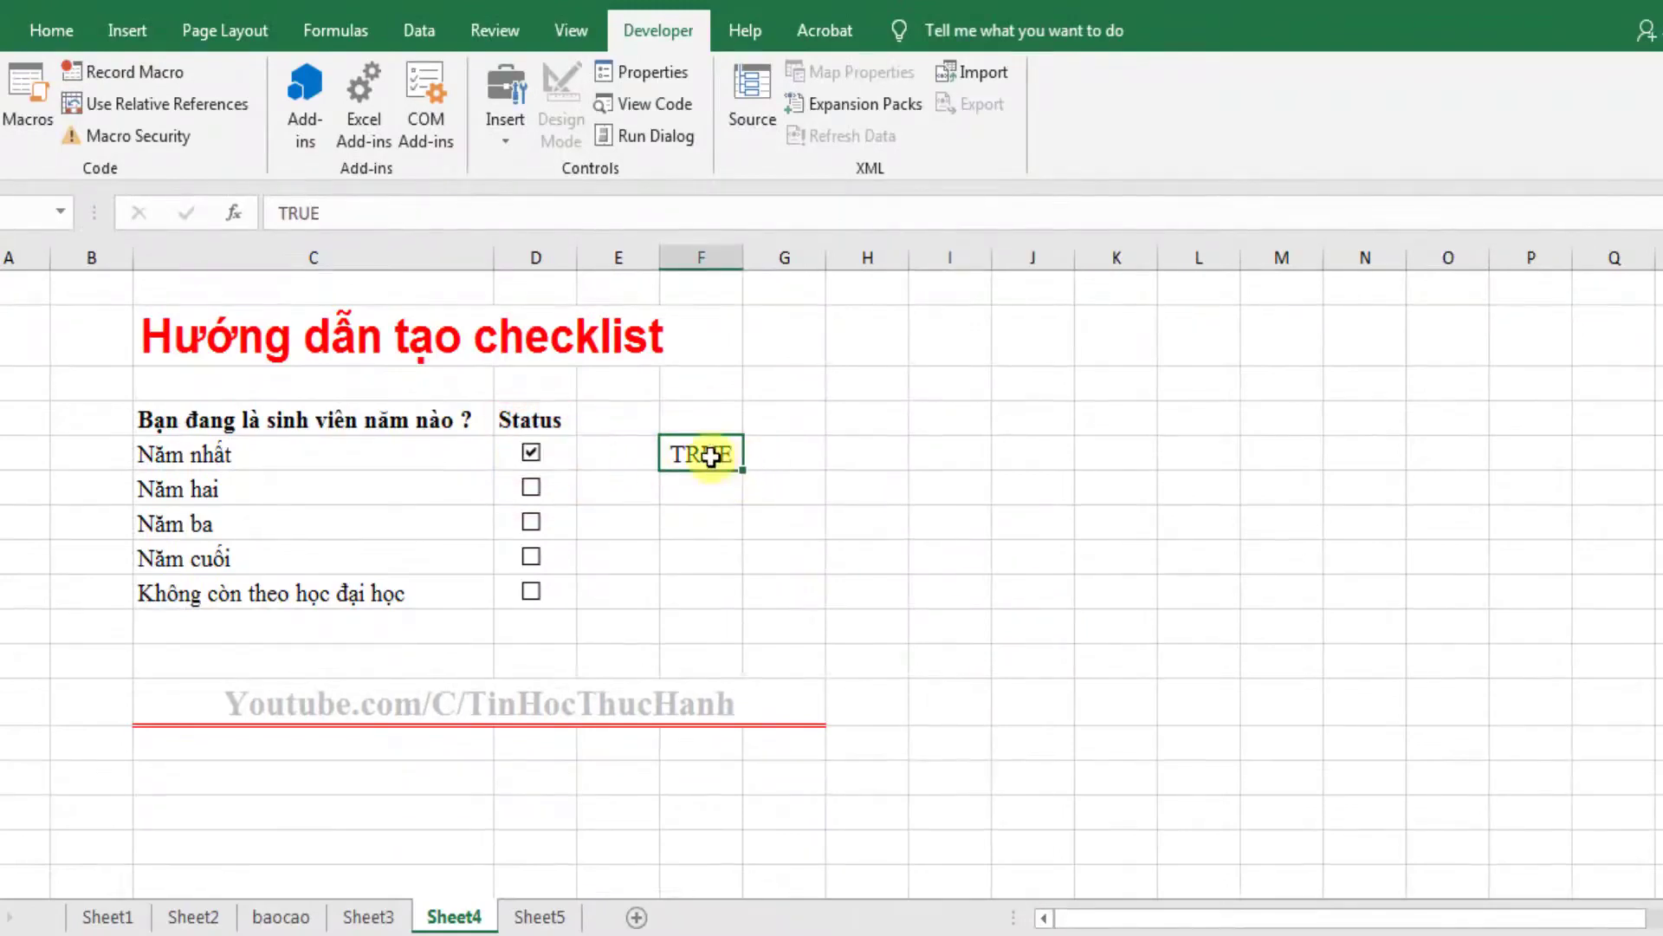
left_click(530, 488)
left_click(530, 488)
left_click(531, 523)
left_click(531, 522)
left_click(527, 559)
left_click(685, 558)
left_click(530, 593)
left_click(530, 592)
left_click(698, 592)
left_click(676, 451)
Leave only Năm nhất ticked so F5 shows TRUE and F6:F9 show FALSE.
left_click(530, 453)
left_click(530, 487)
left_click(530, 453)
left_click(530, 488)
left_click(530, 452)
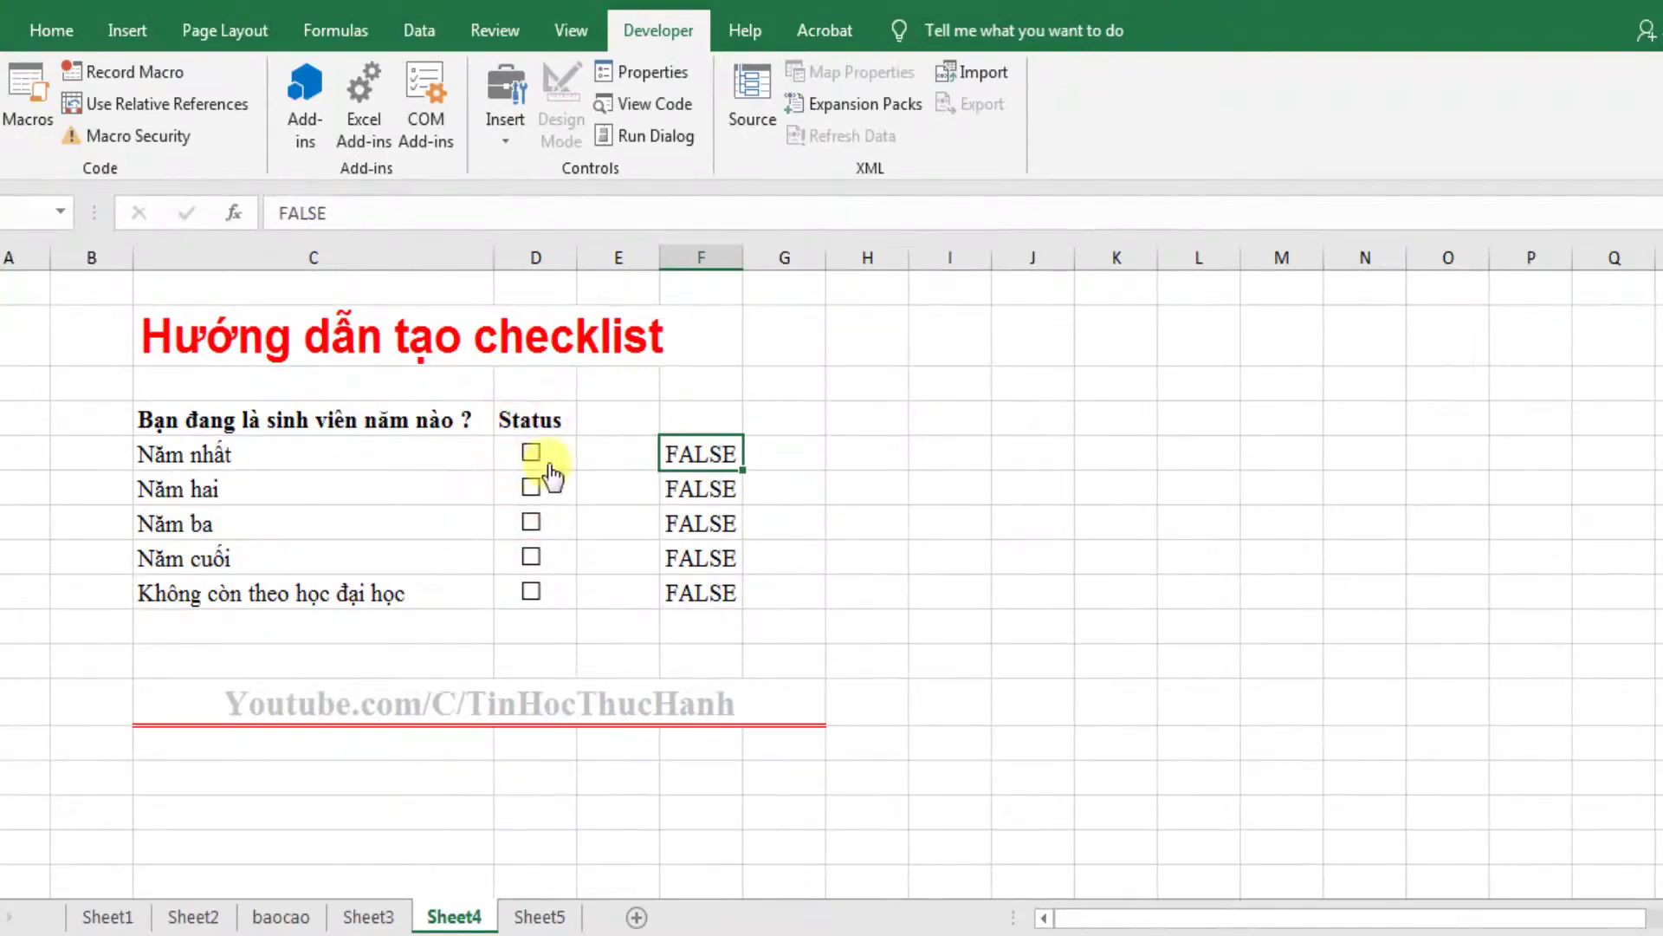
left_click(530, 453)
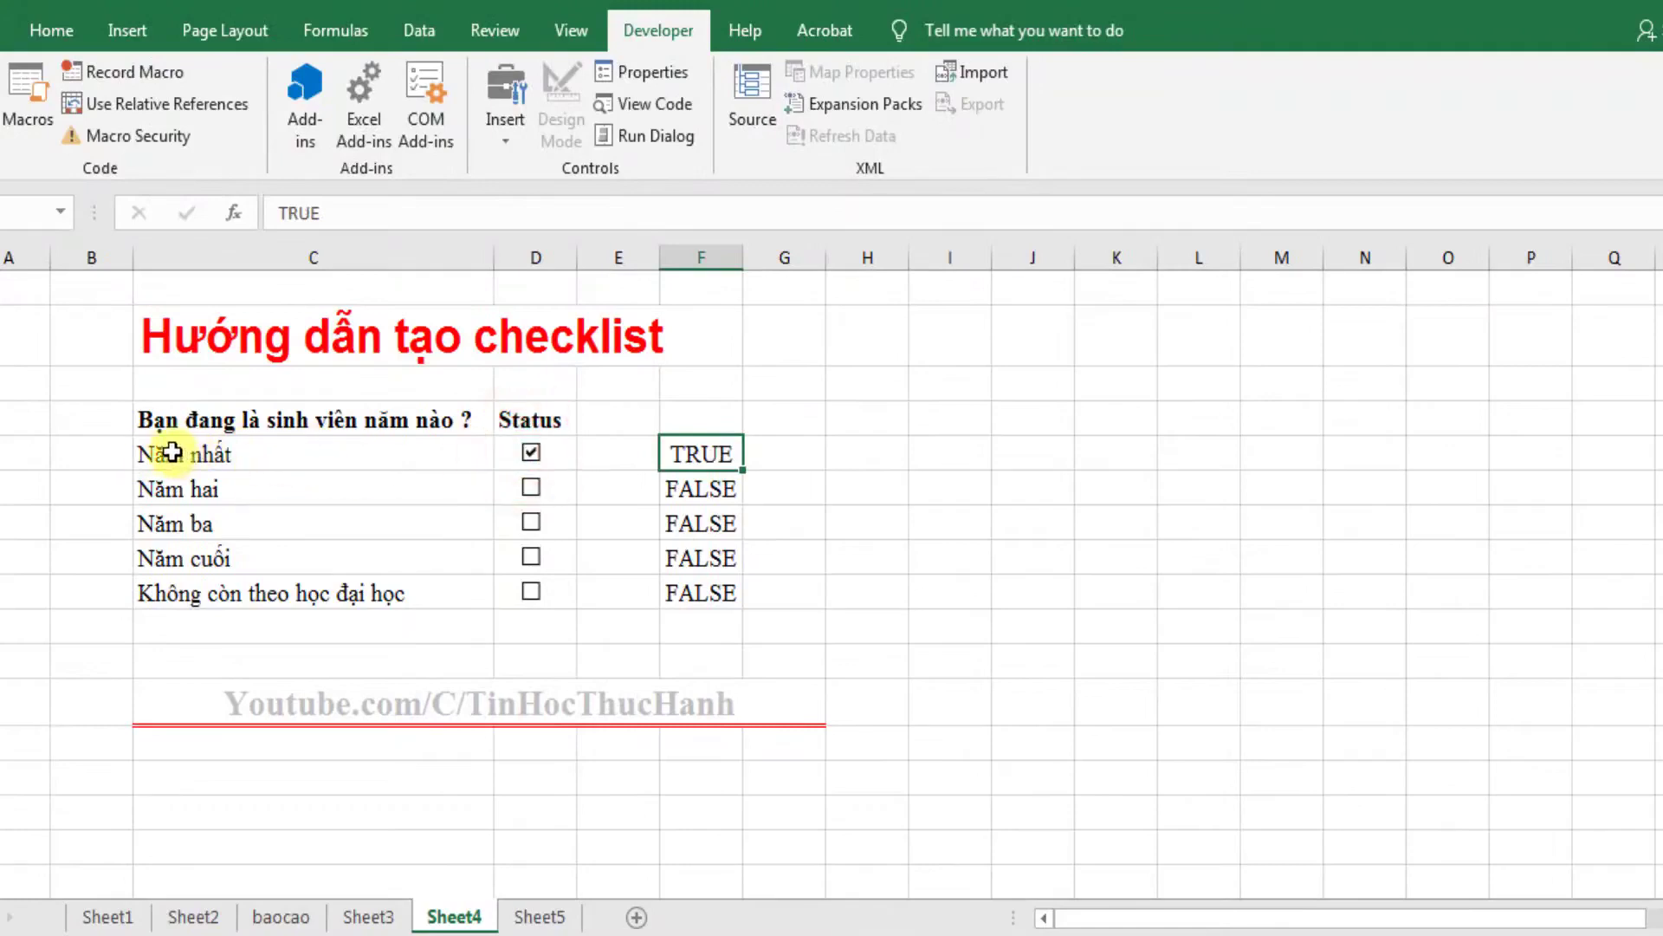
left_click_drag(165, 450, 604, 464)
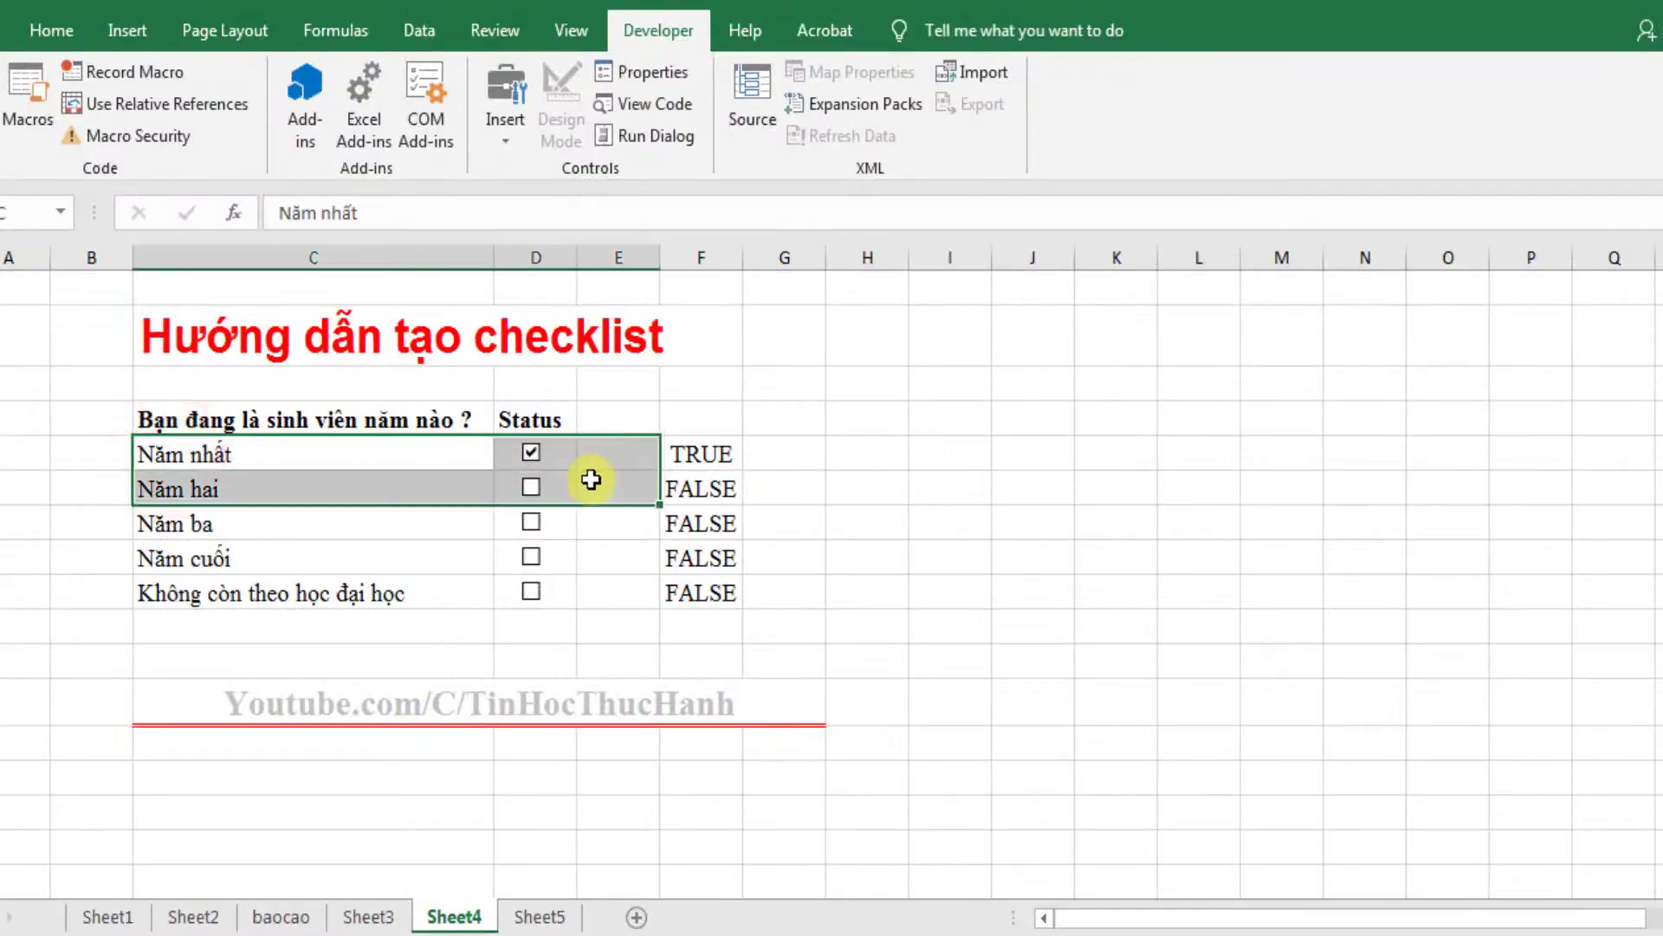
Select C5:D9 and start a new conditional formatting rule of type 'Use a formula'.
mouse_move(604, 464)
left_mouse_down()
mouse_move(536, 555)
mouse_move(537, 593)
left_mouse_up()
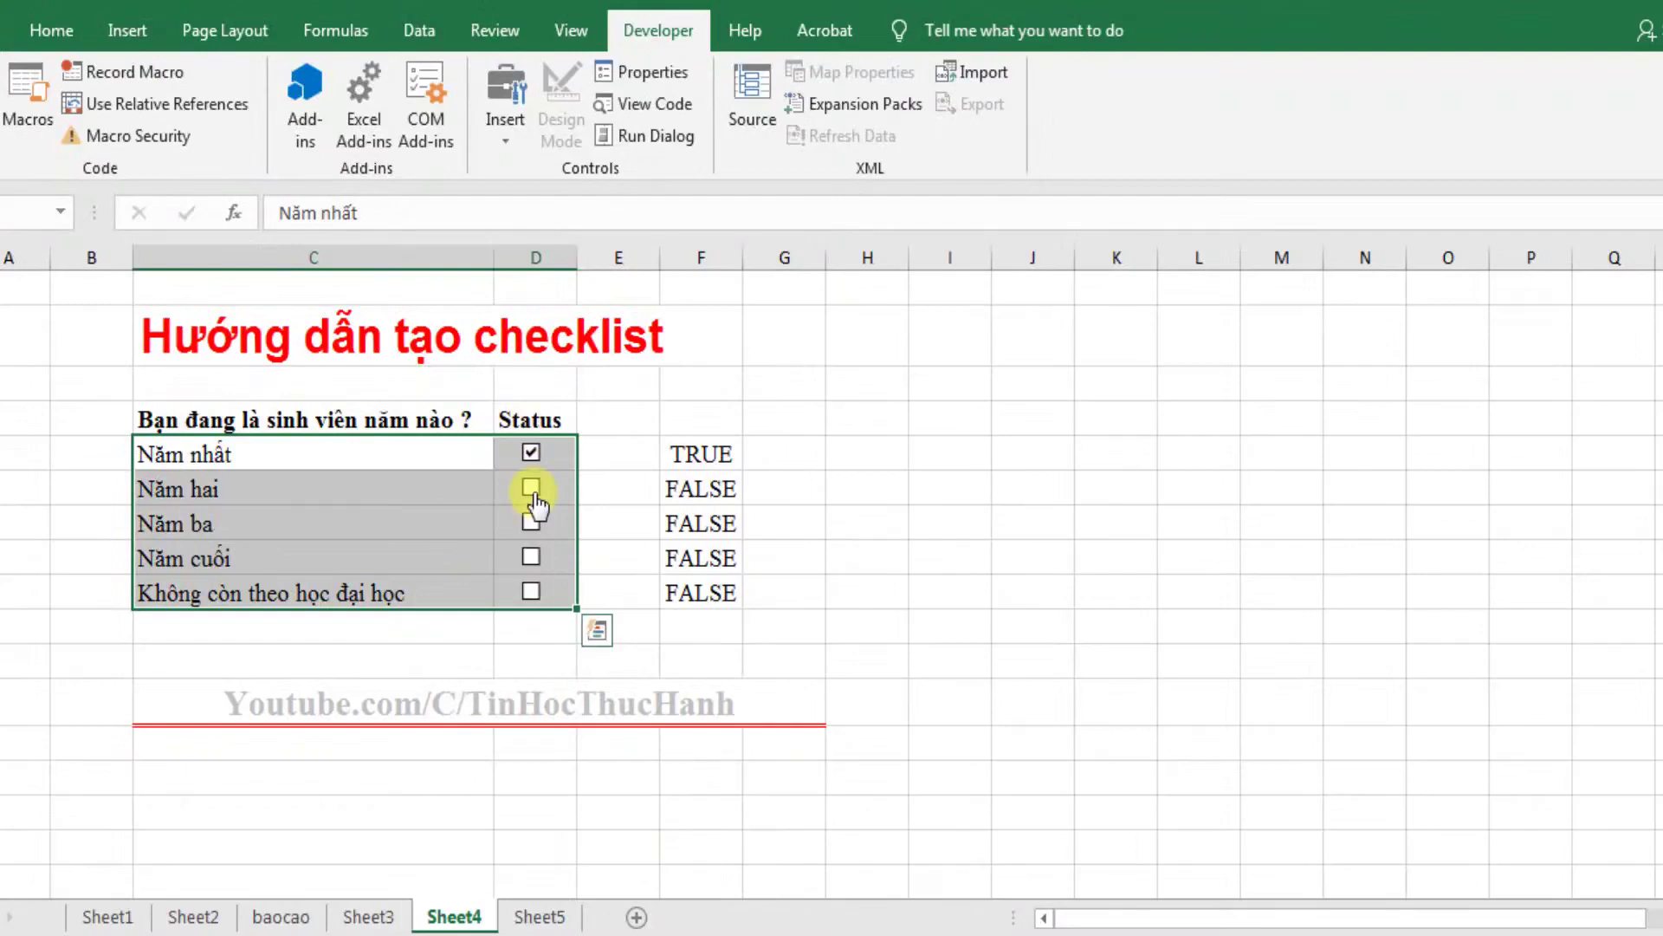
left_click(34, 31)
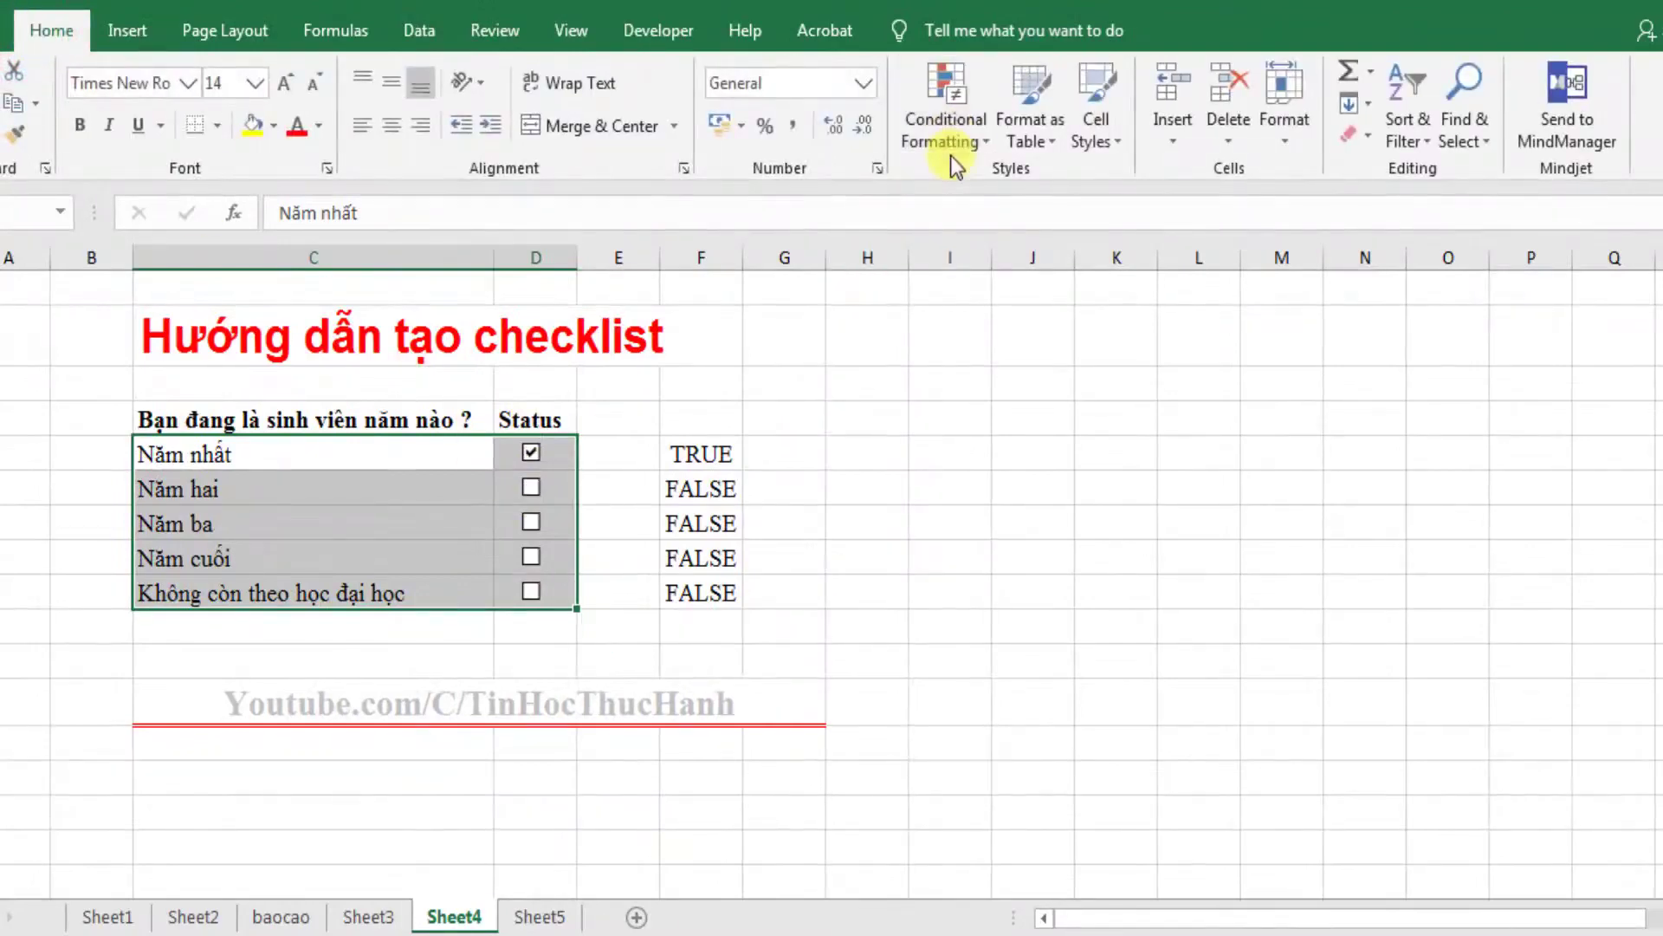
left_click(959, 132)
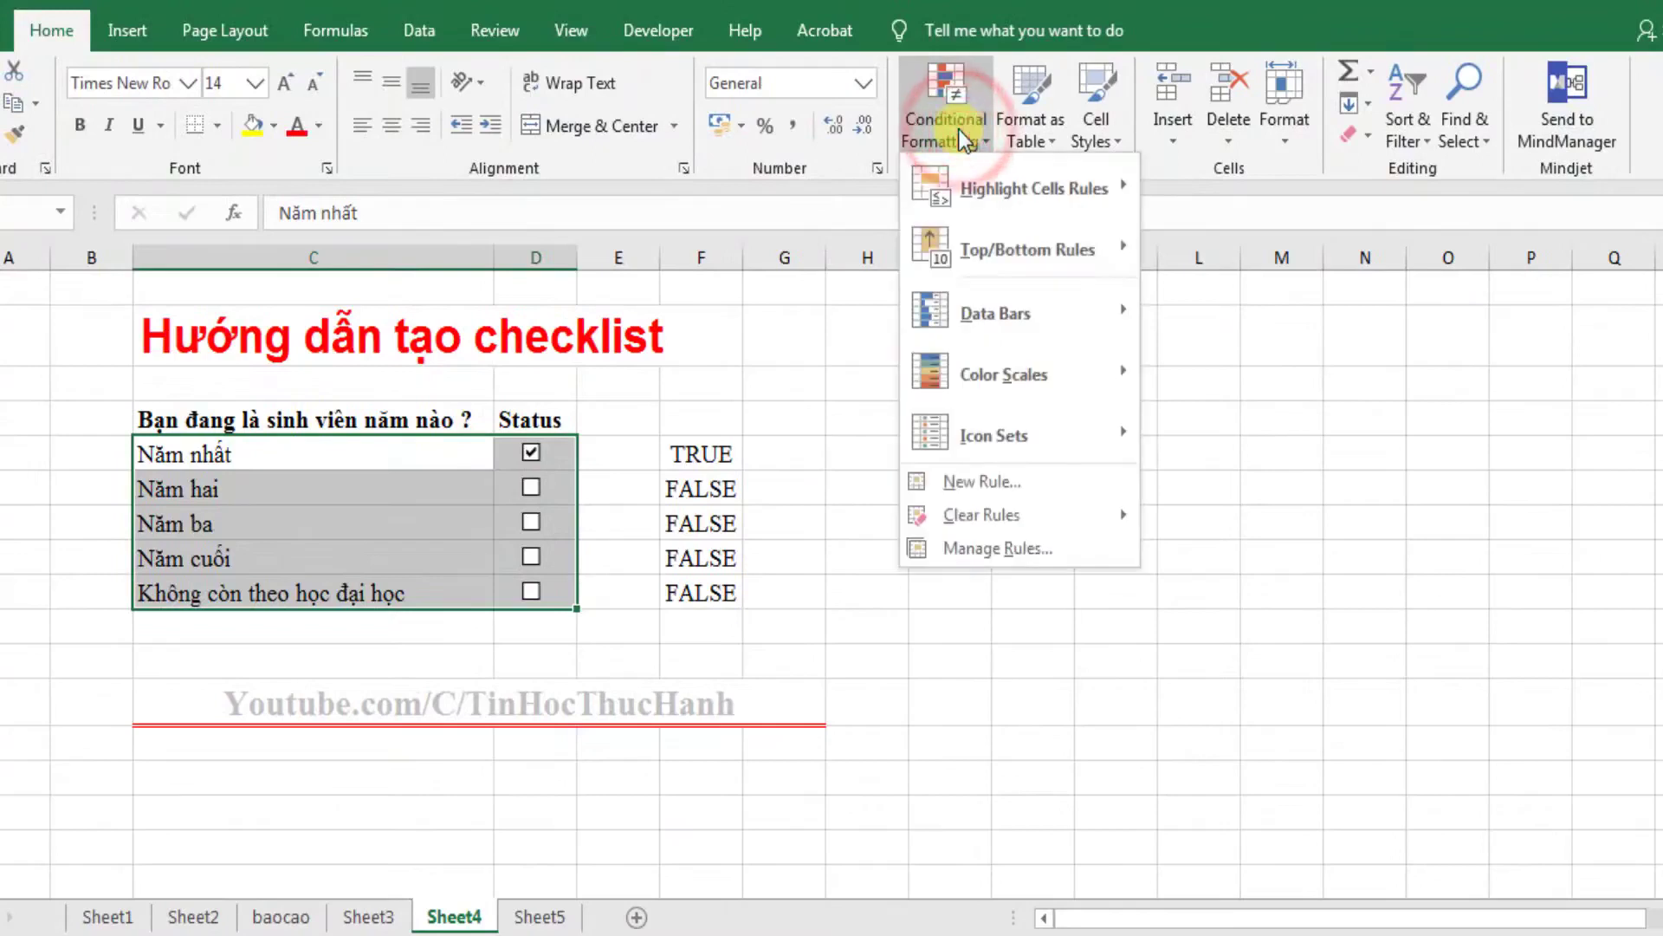
left_click(1047, 481)
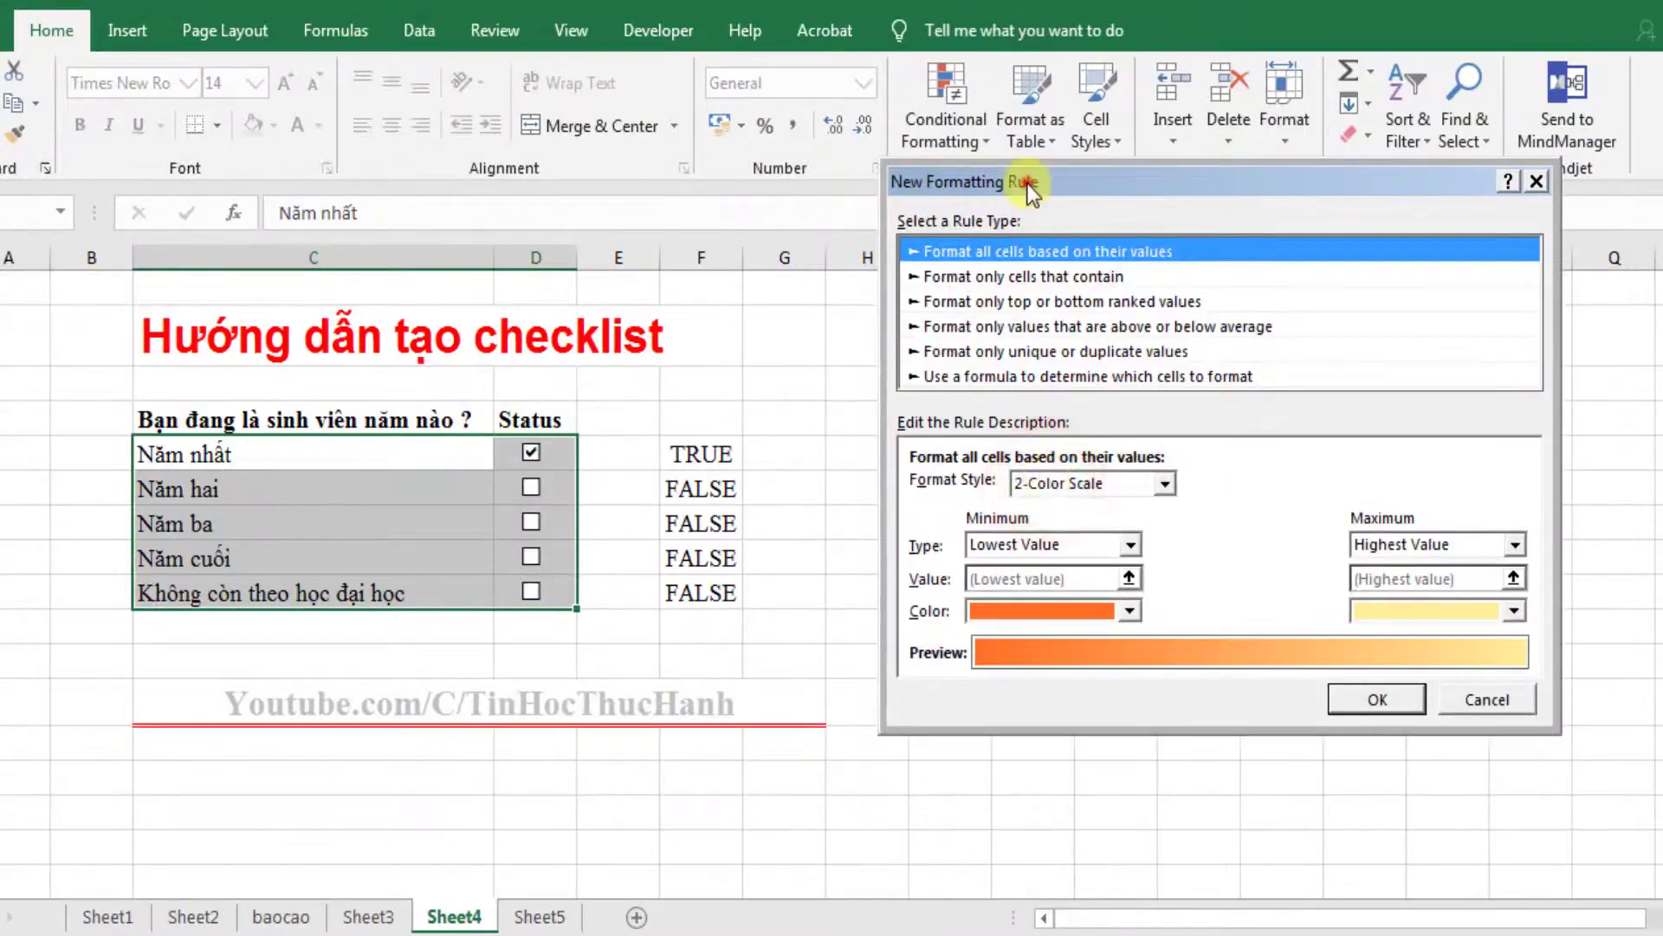
left_click_drag(1028, 185, 972, 271)
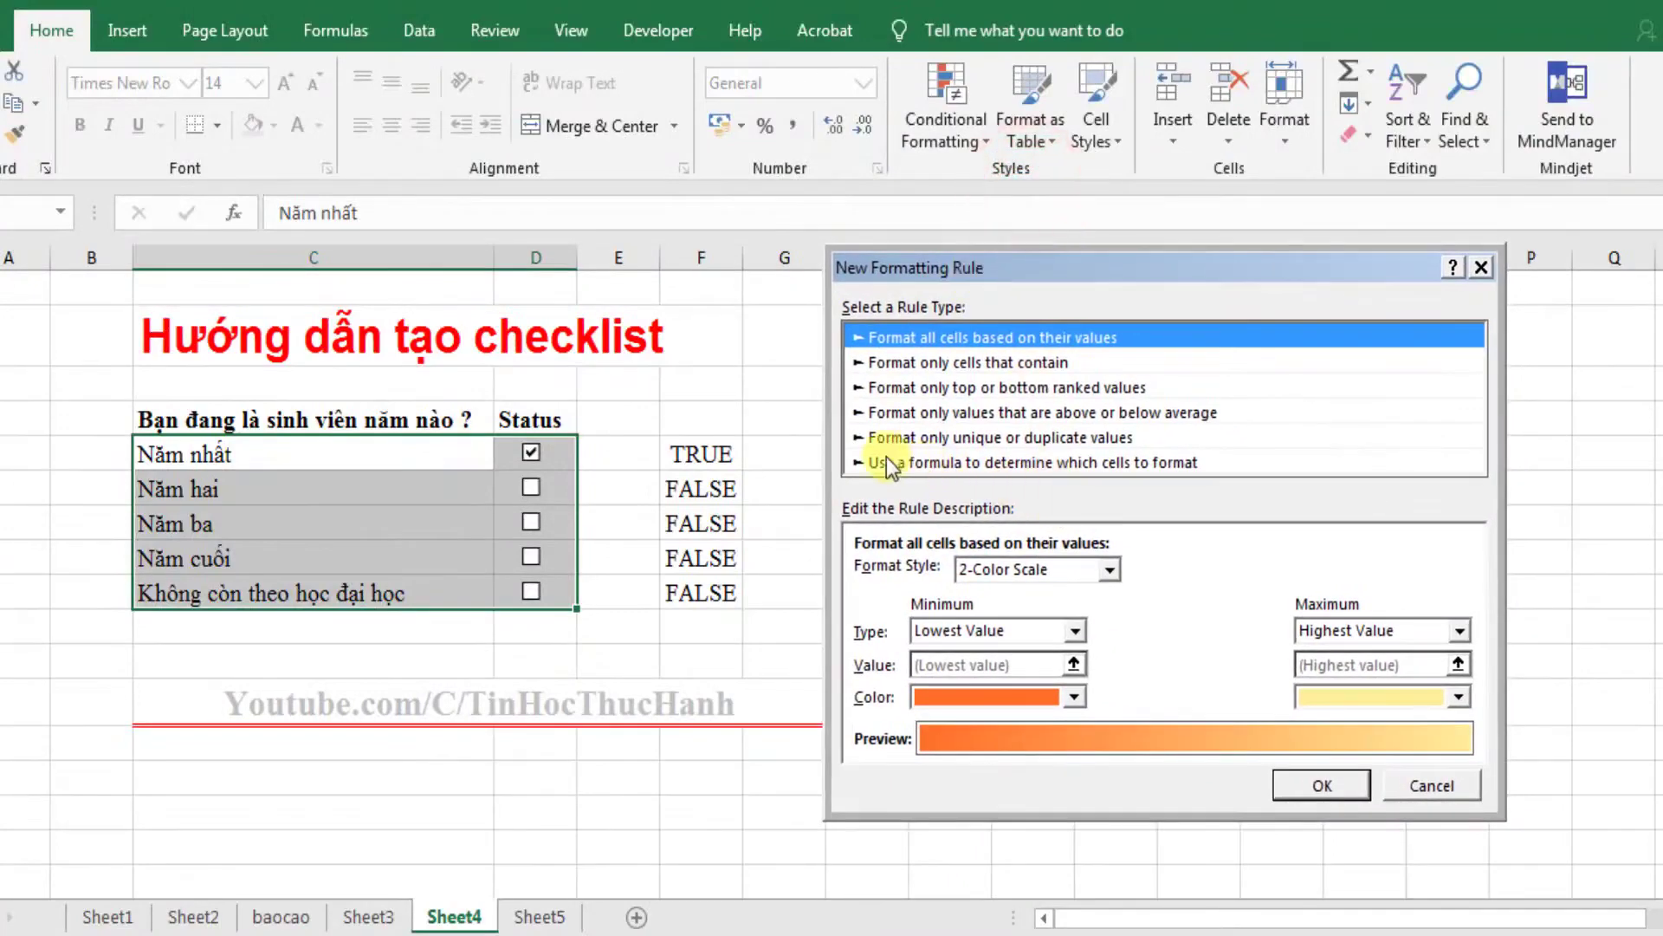
left_click(934, 468)
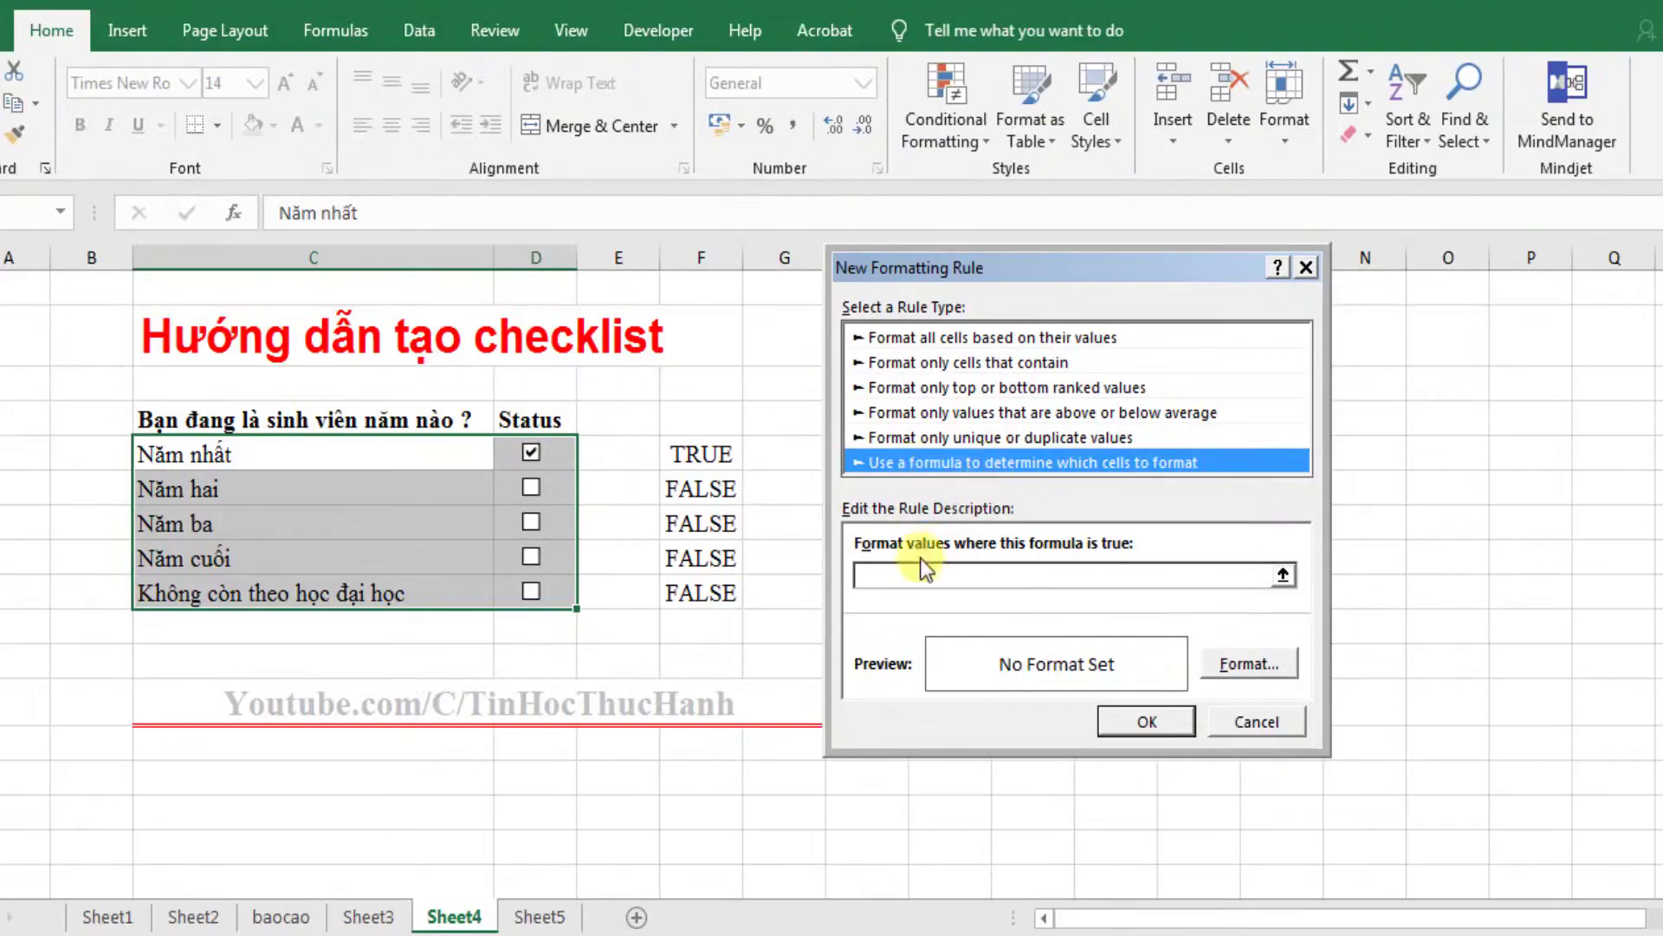
Enter the rule formula =$F5, with the row left relative.
left_click(906, 582)
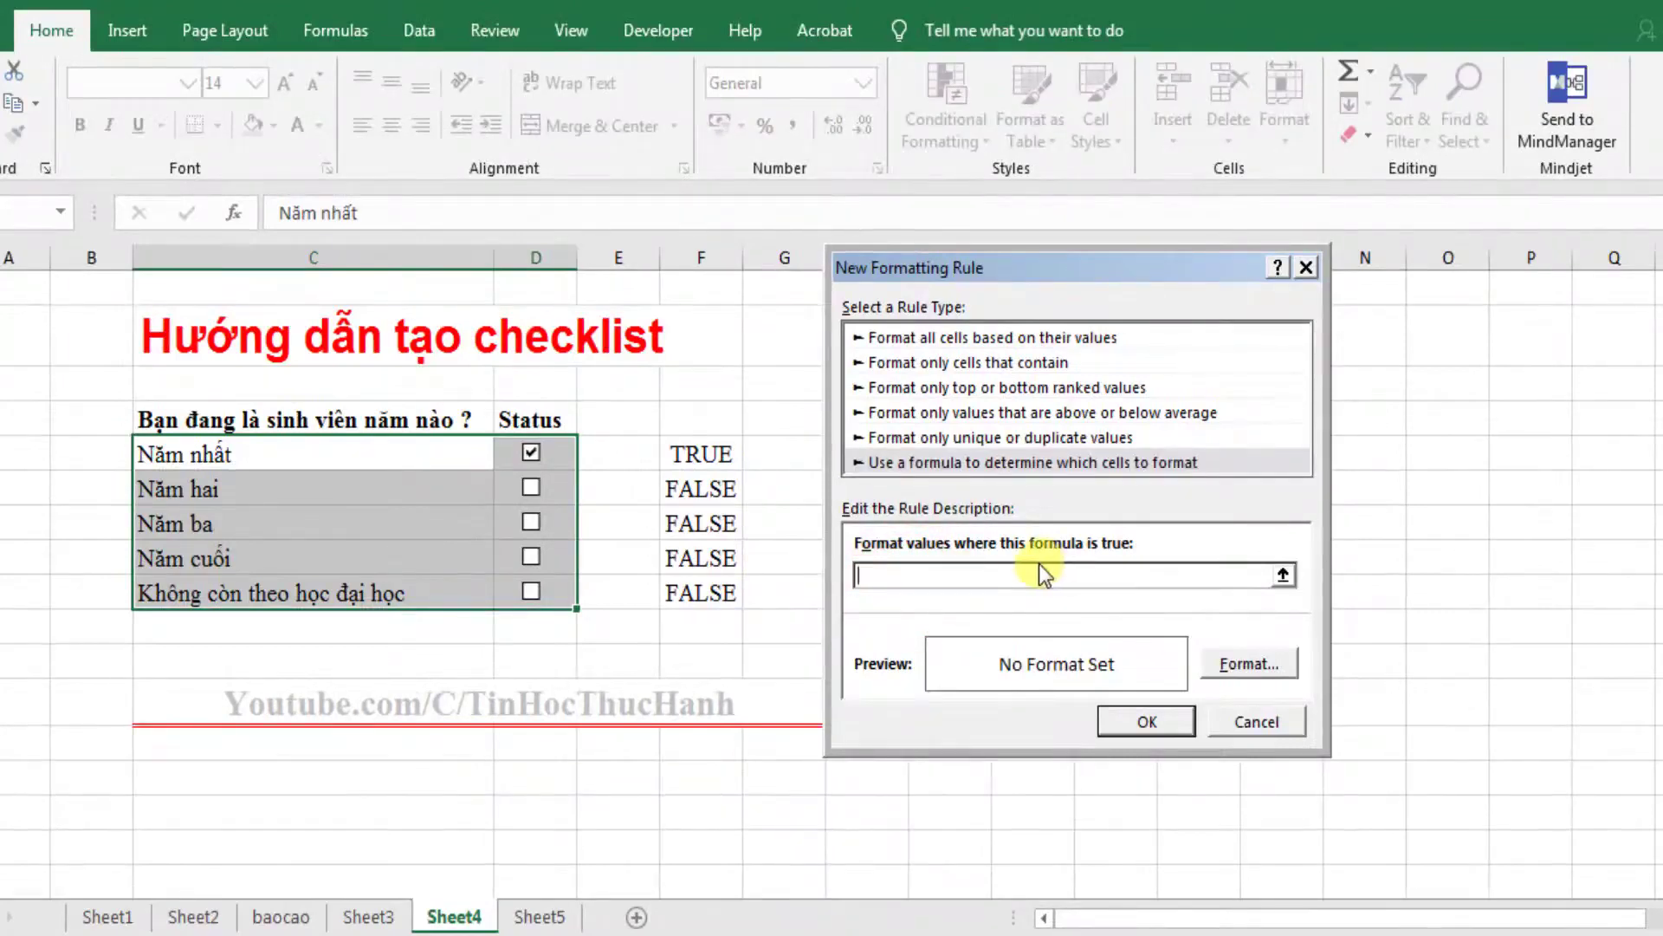
left_click_drag(981, 265, 1030, 254)
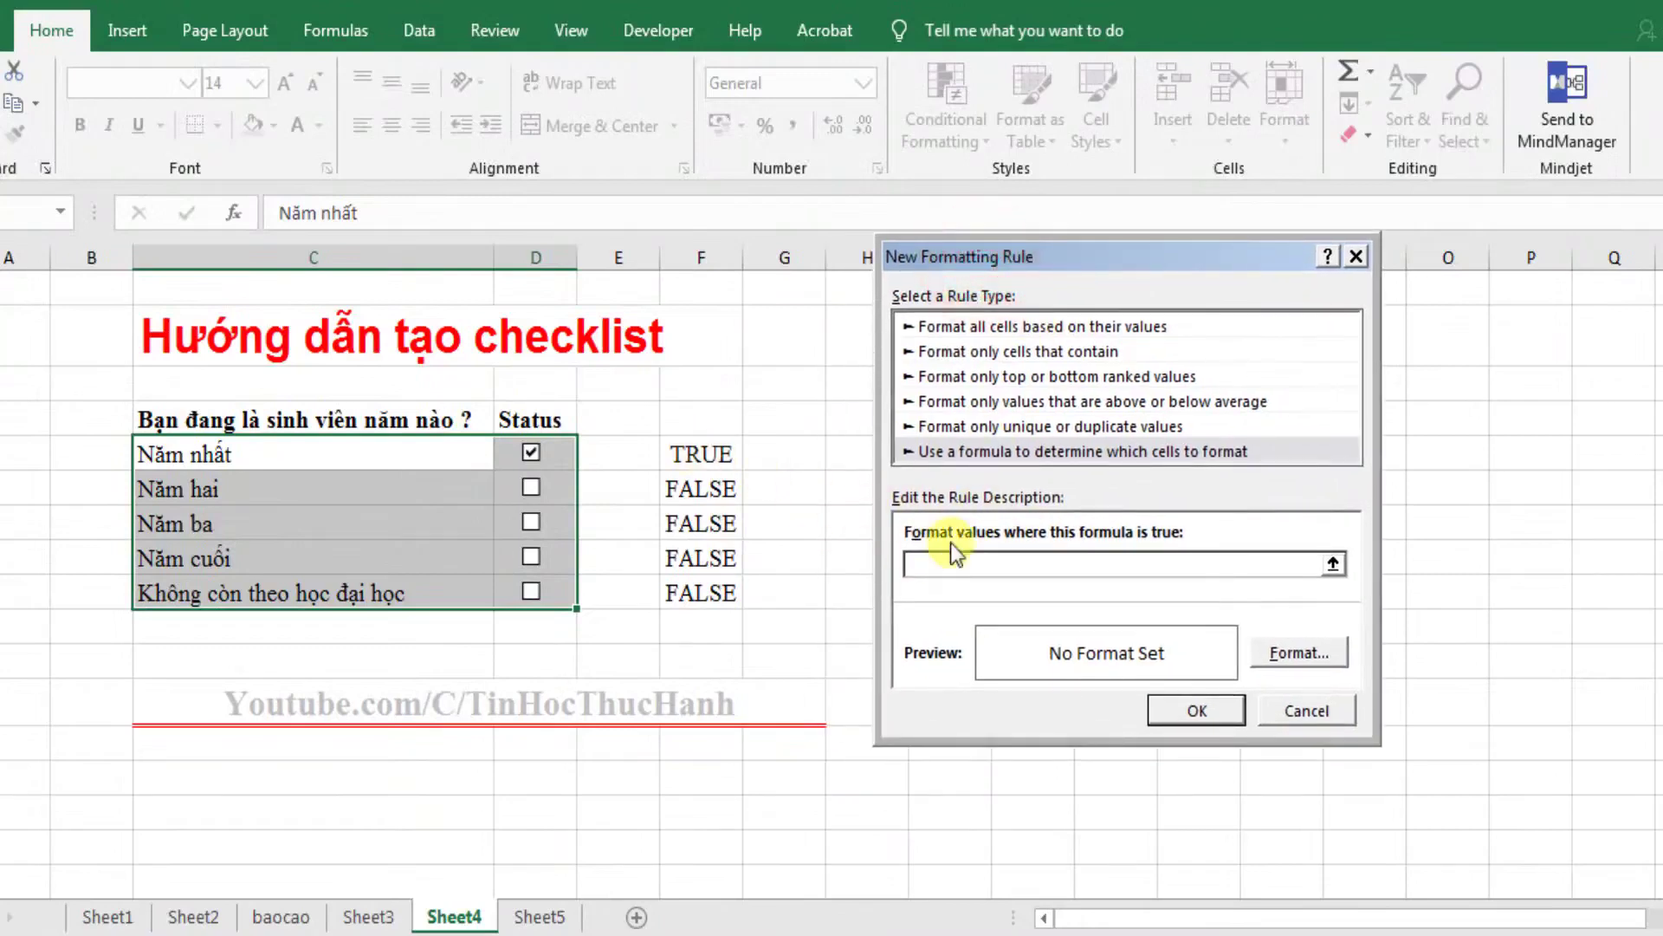
left_click(693, 451)
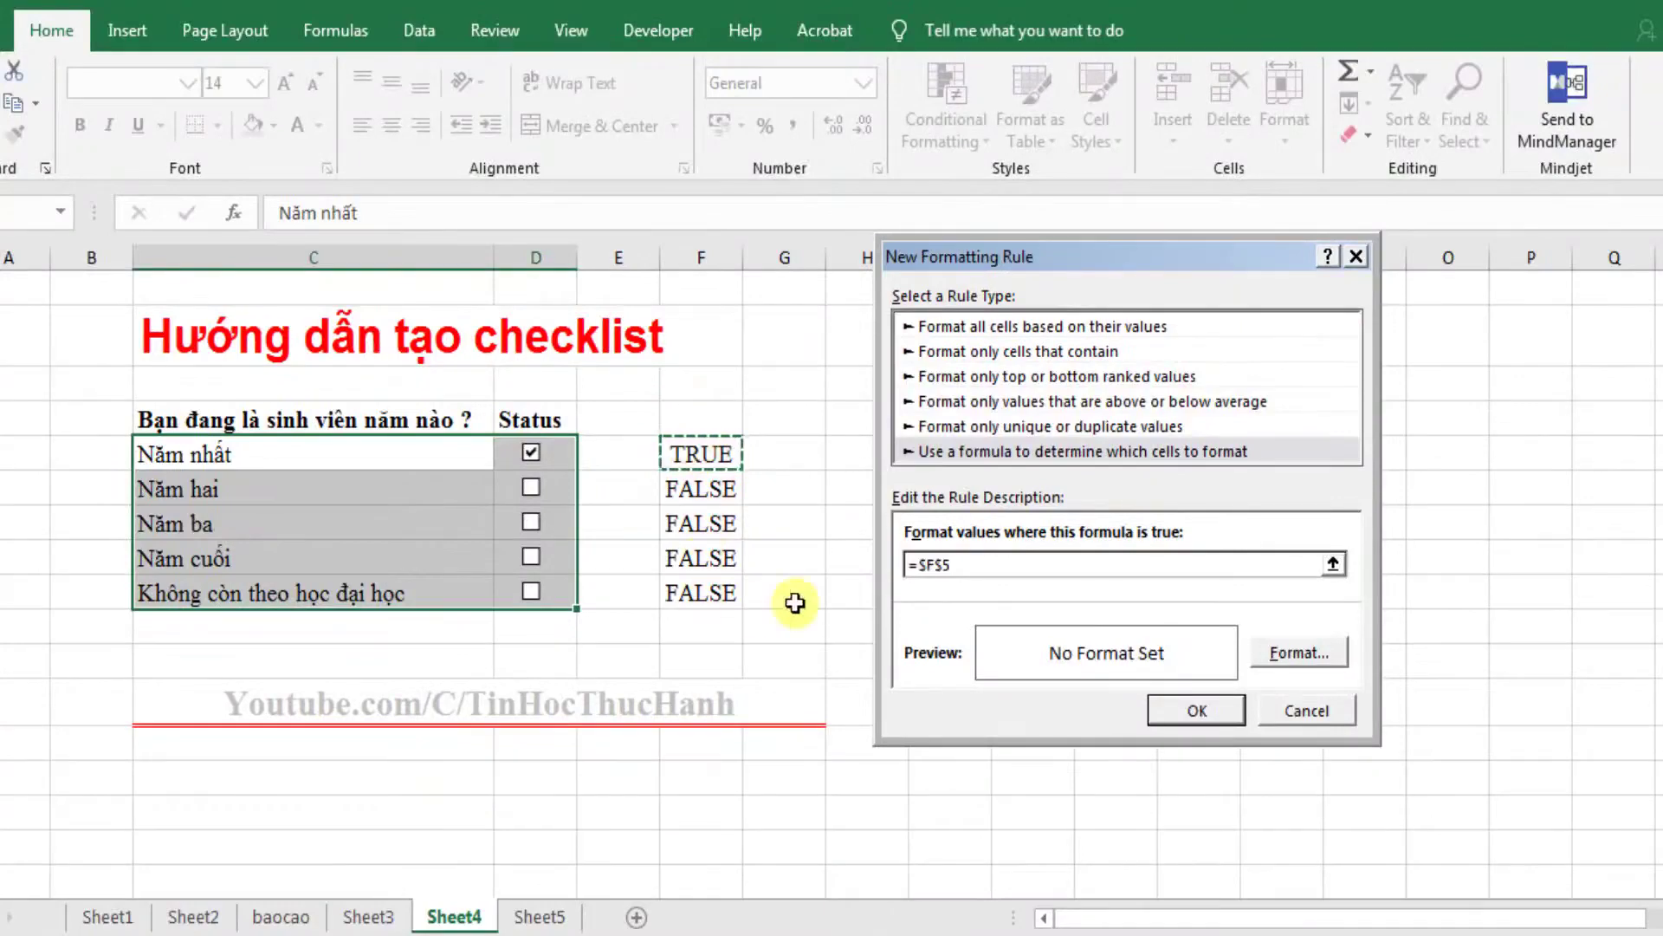
left_click(938, 567)
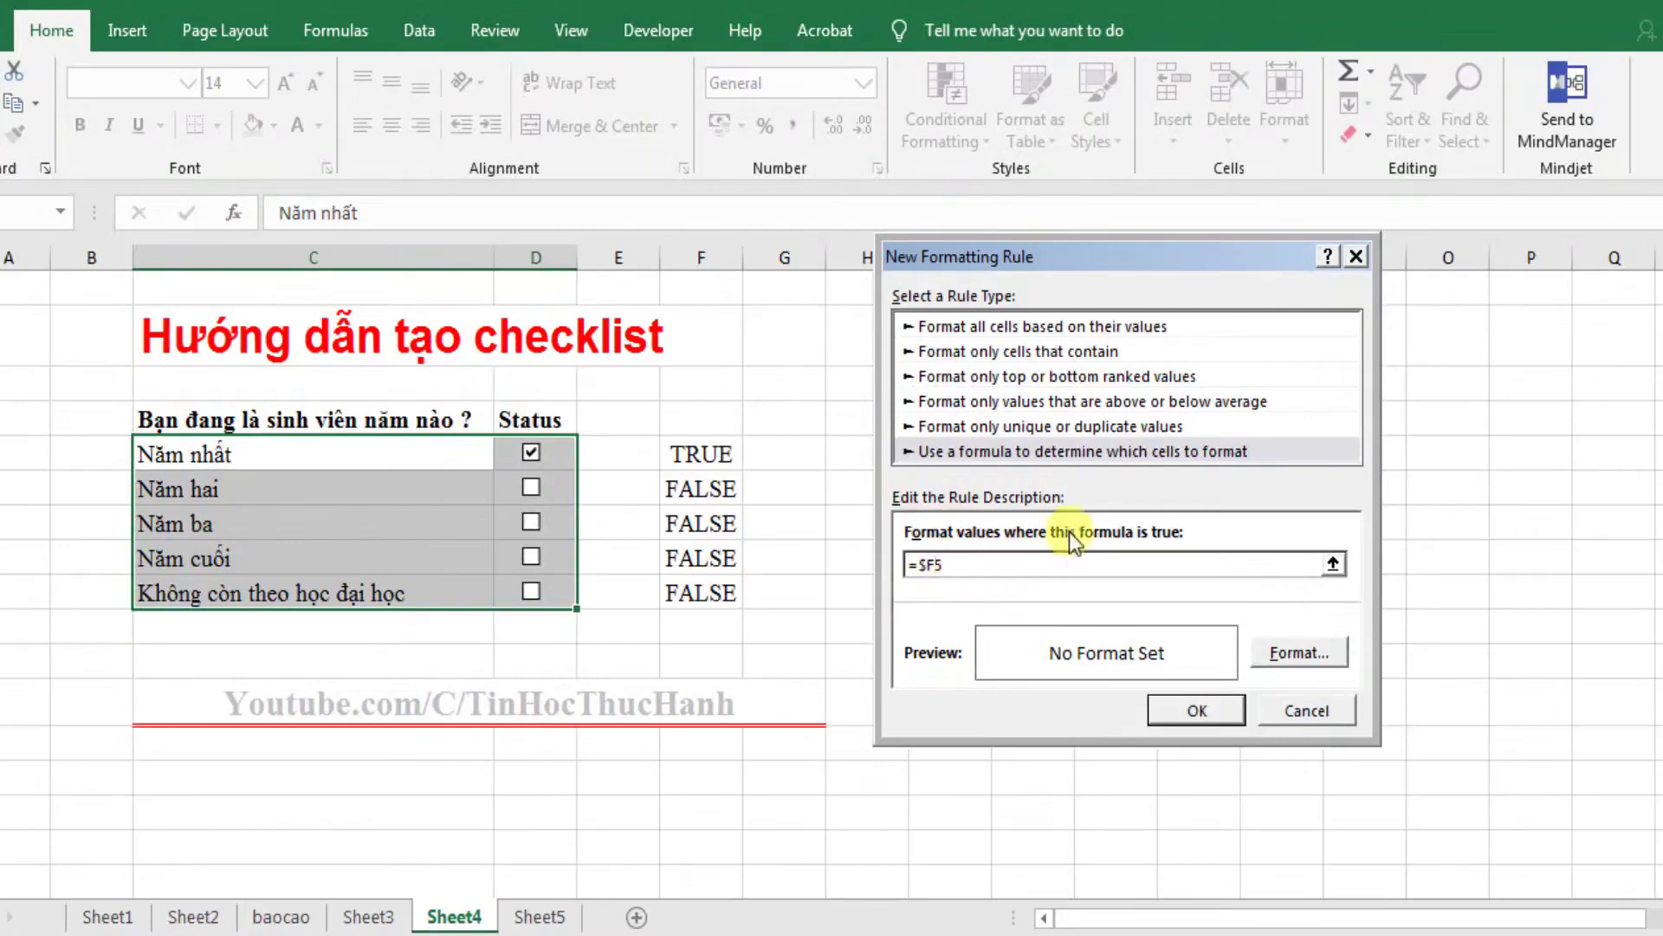
left_click_drag(983, 263, 955, 242)
left_click(1281, 633)
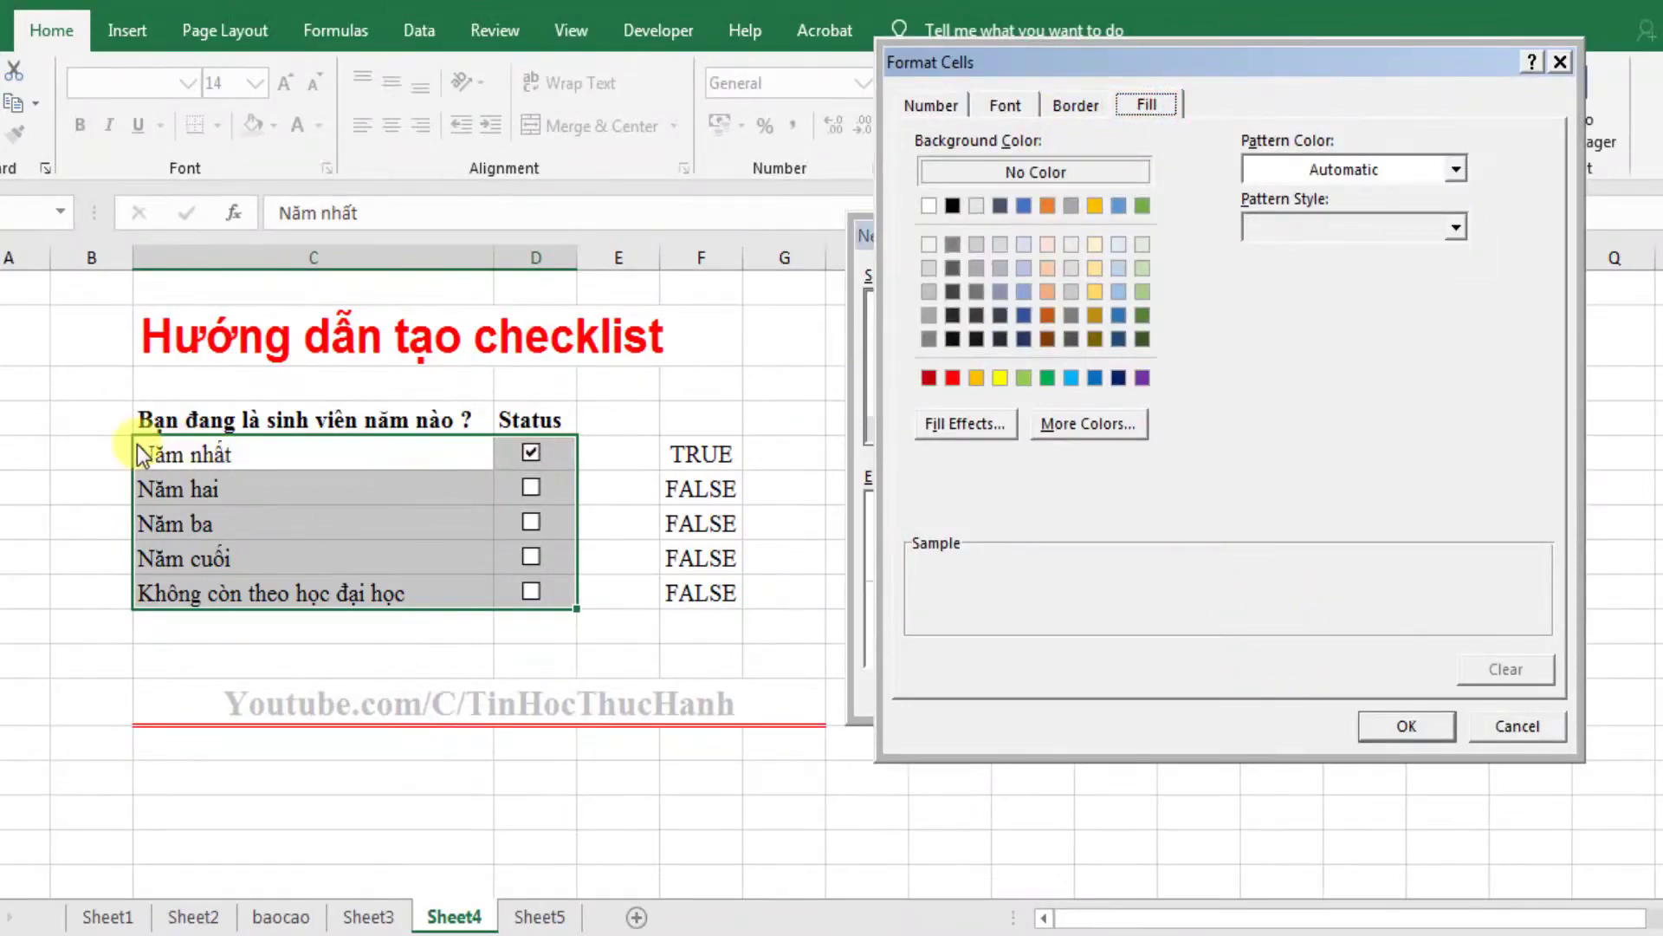
Format matching rows with bold text and yellow fill, and save the rule.
left_click(1012, 105)
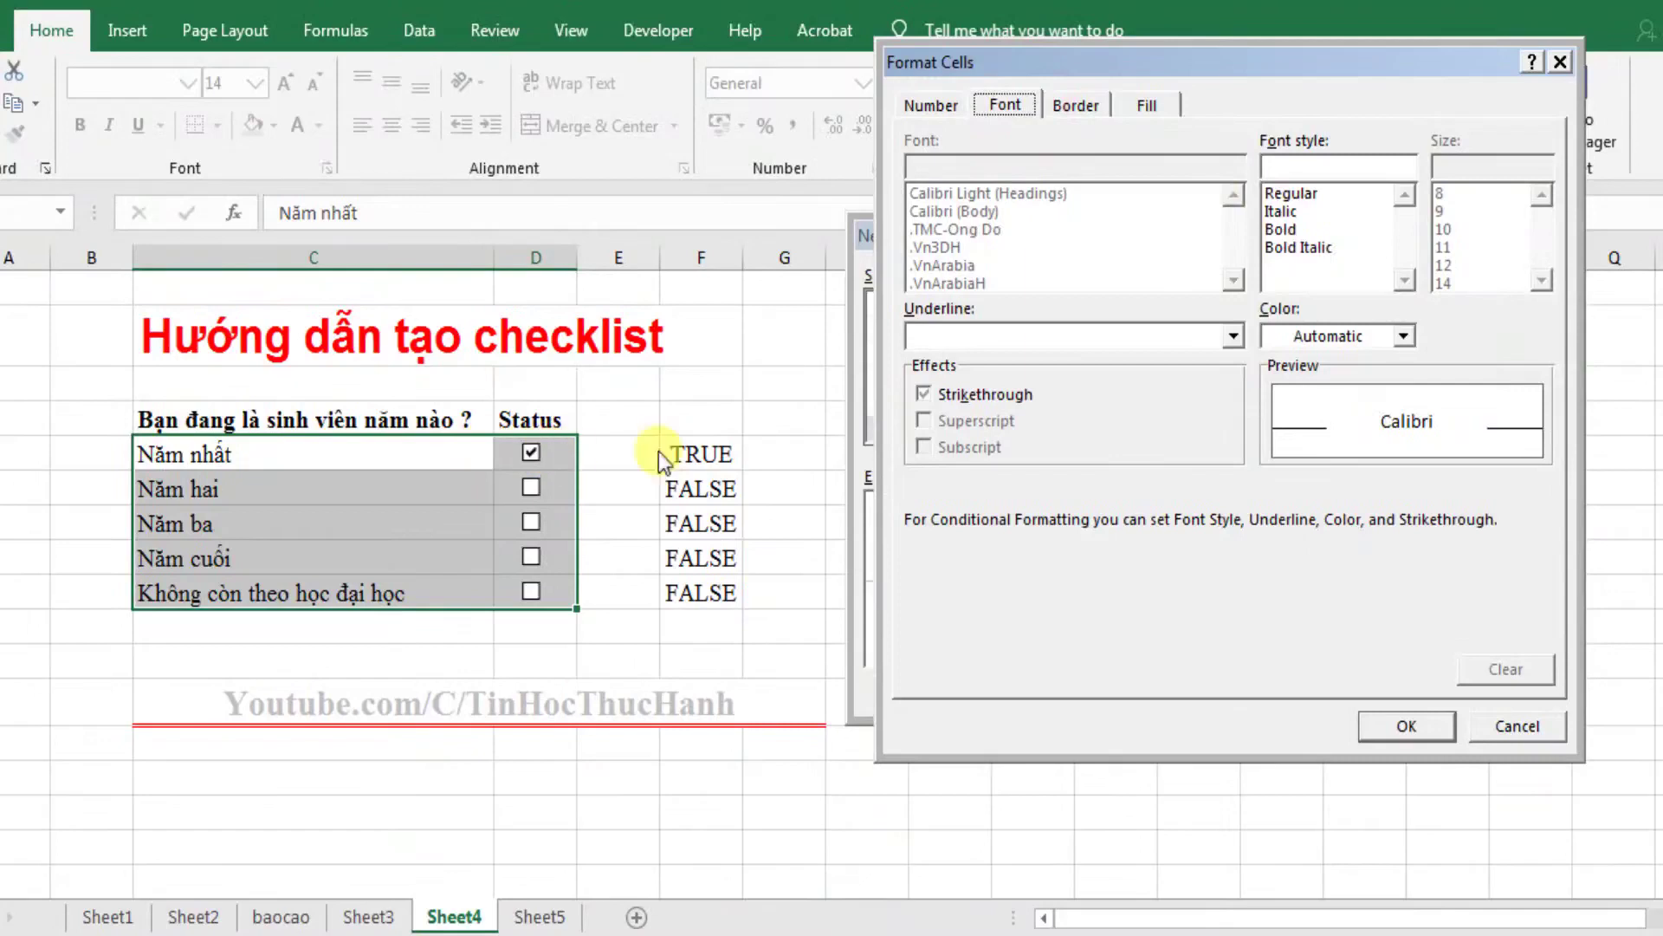
left_click(1281, 229)
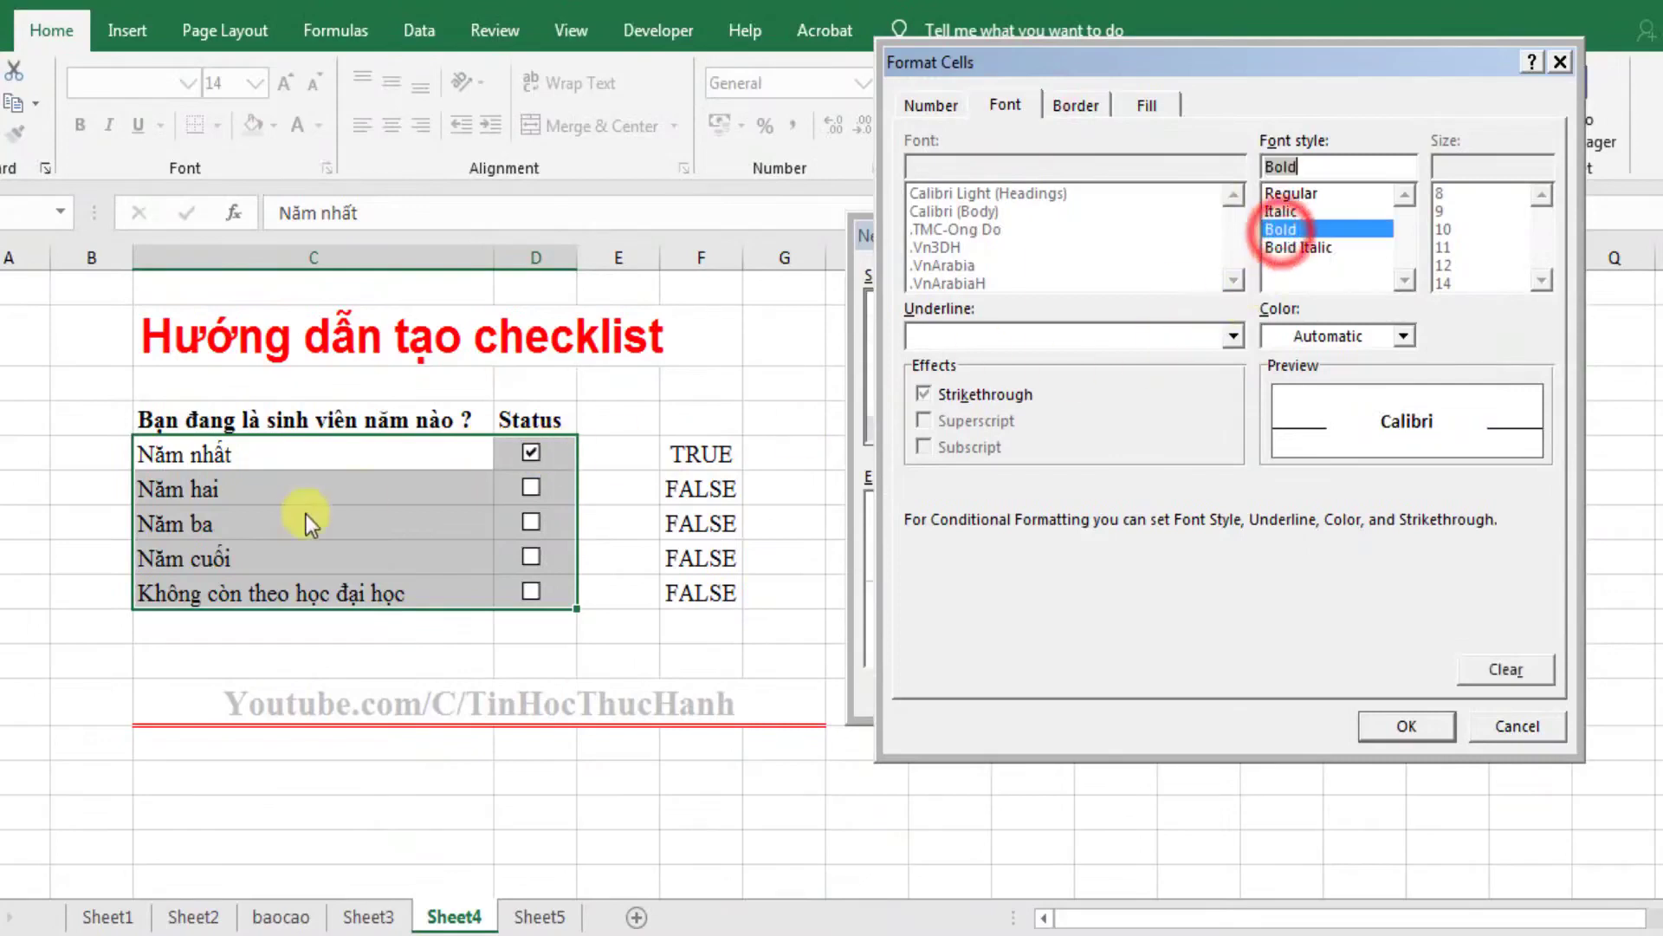
left_click(1142, 105)
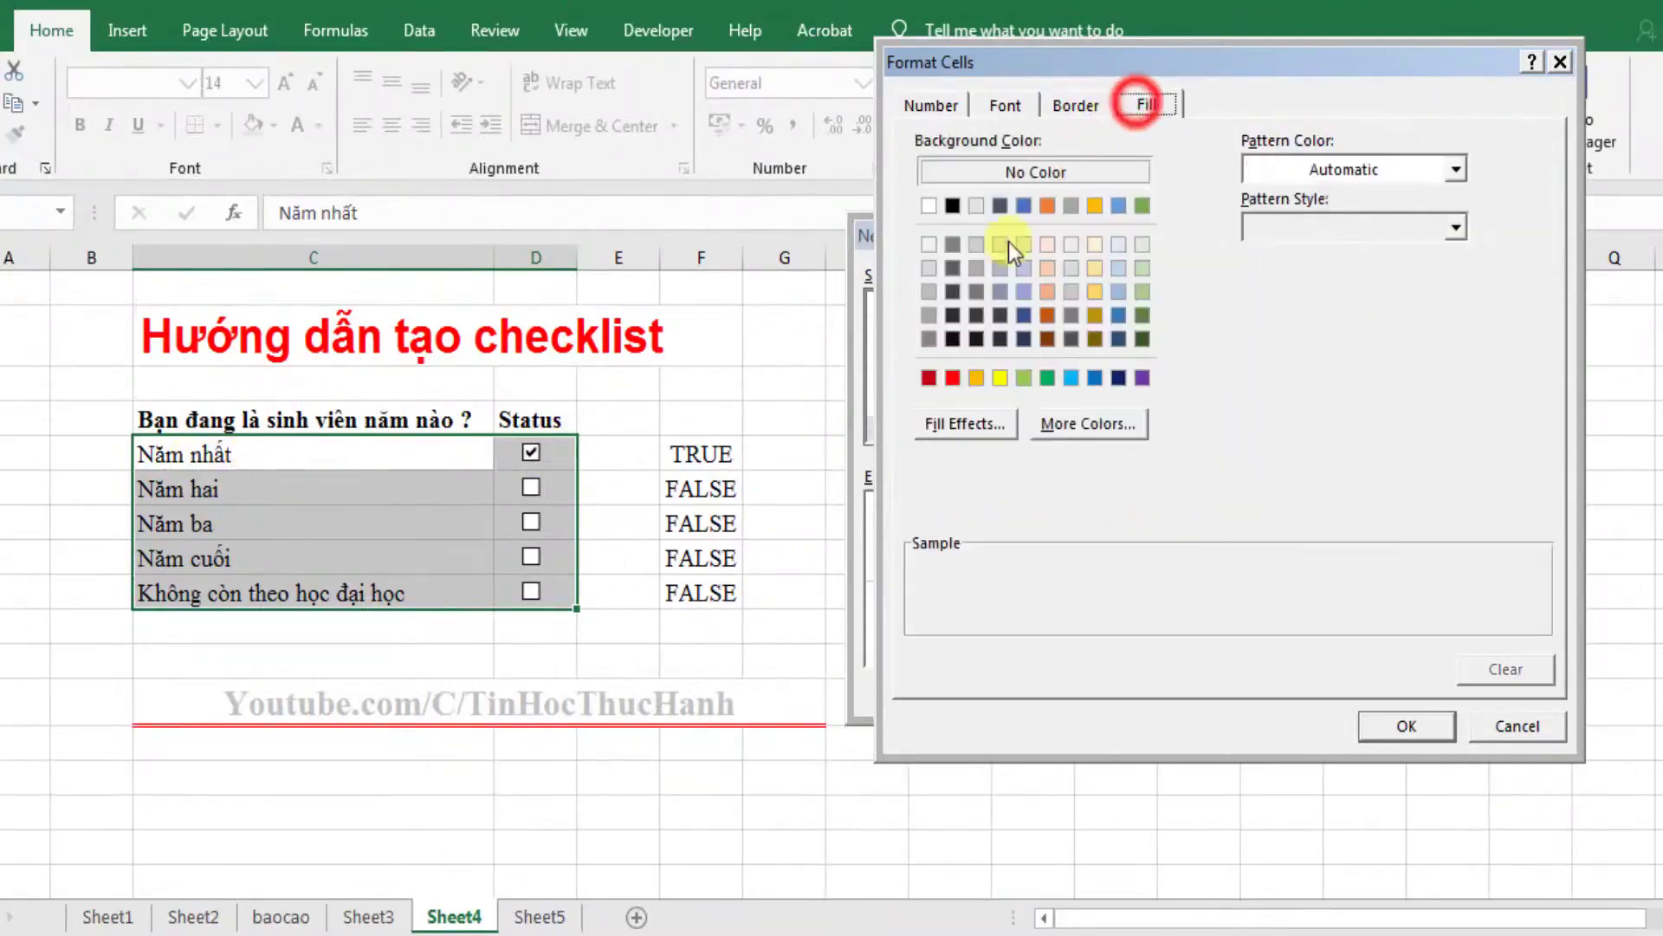
left_click(1001, 378)
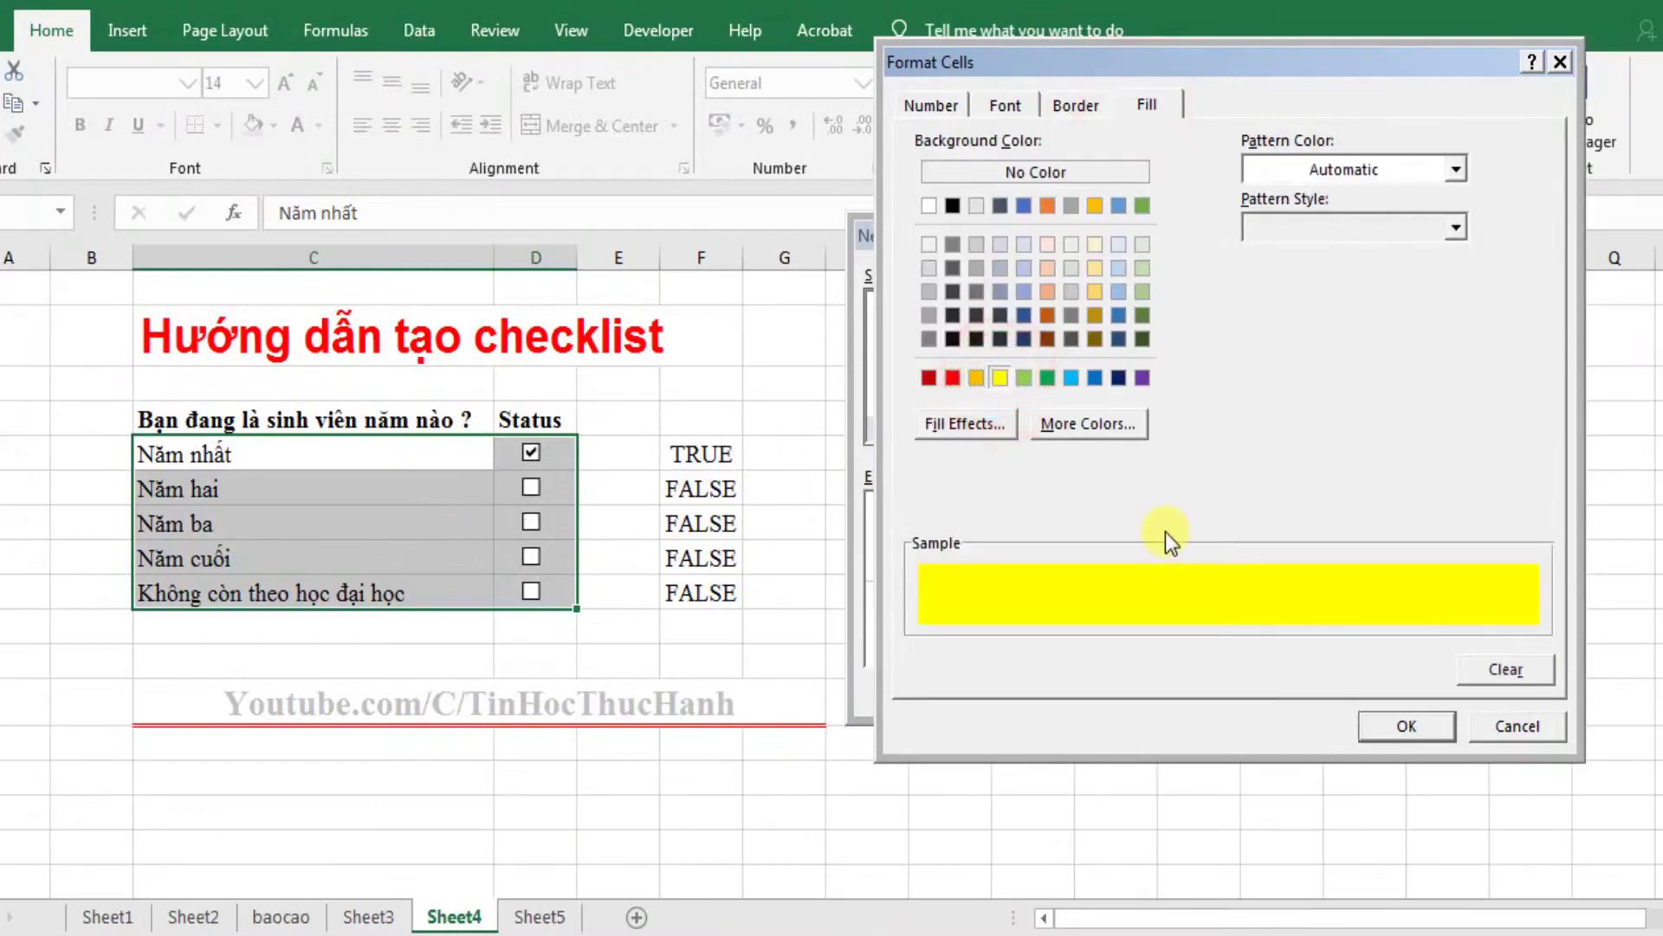
left_click(1403, 727)
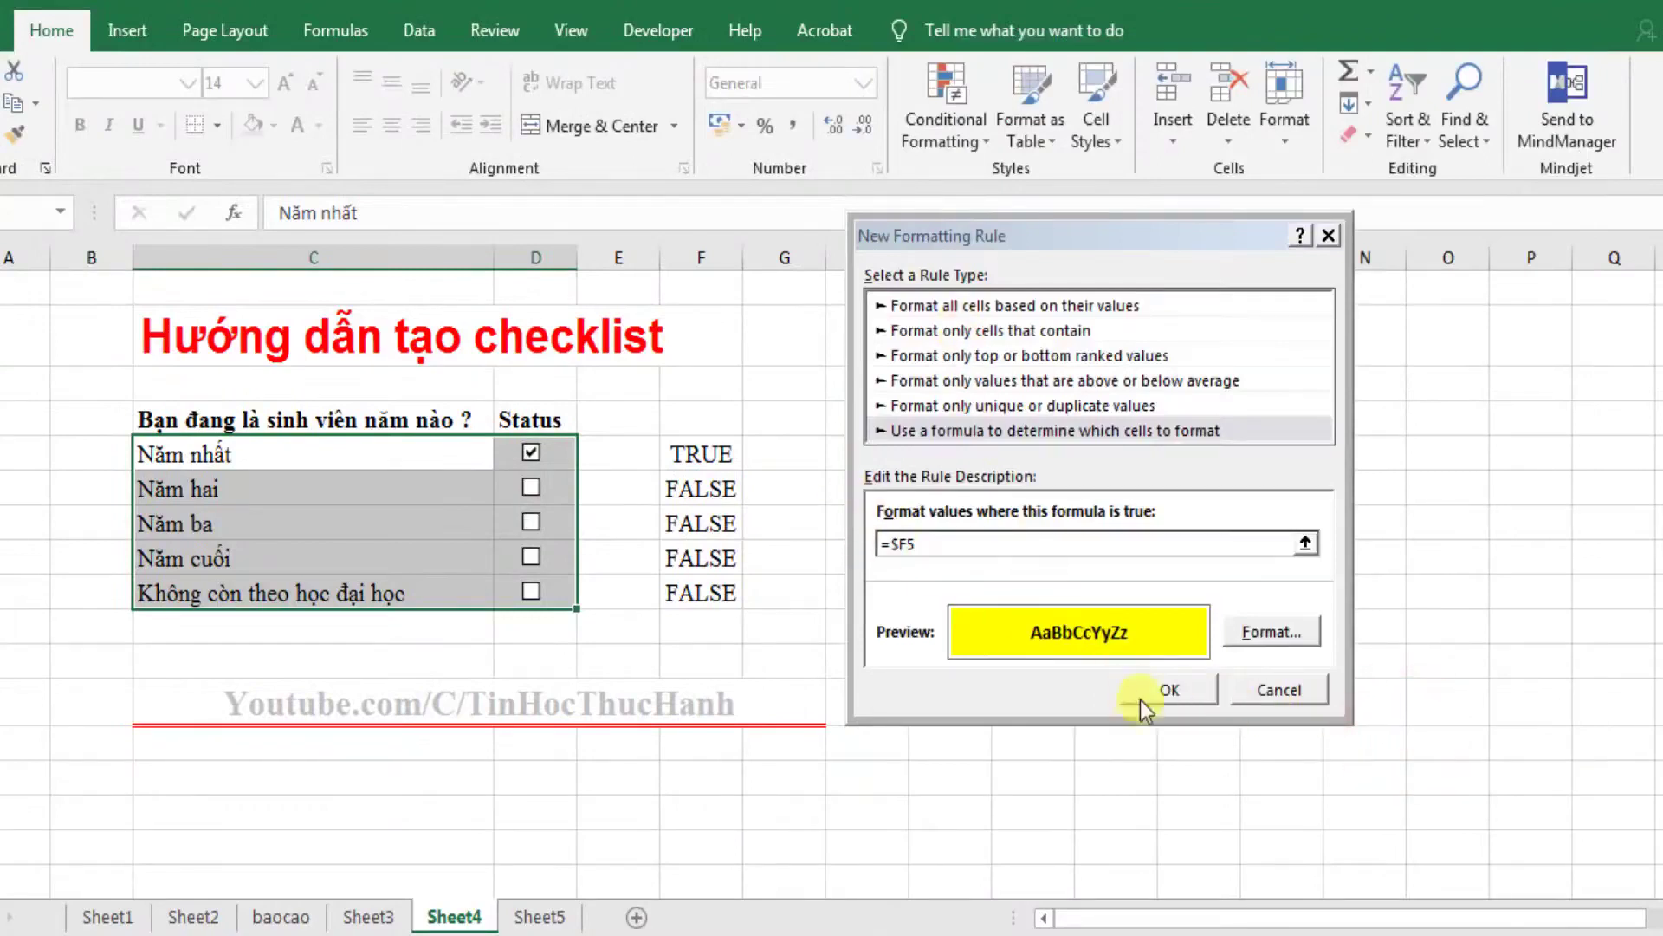
left_click(1161, 693)
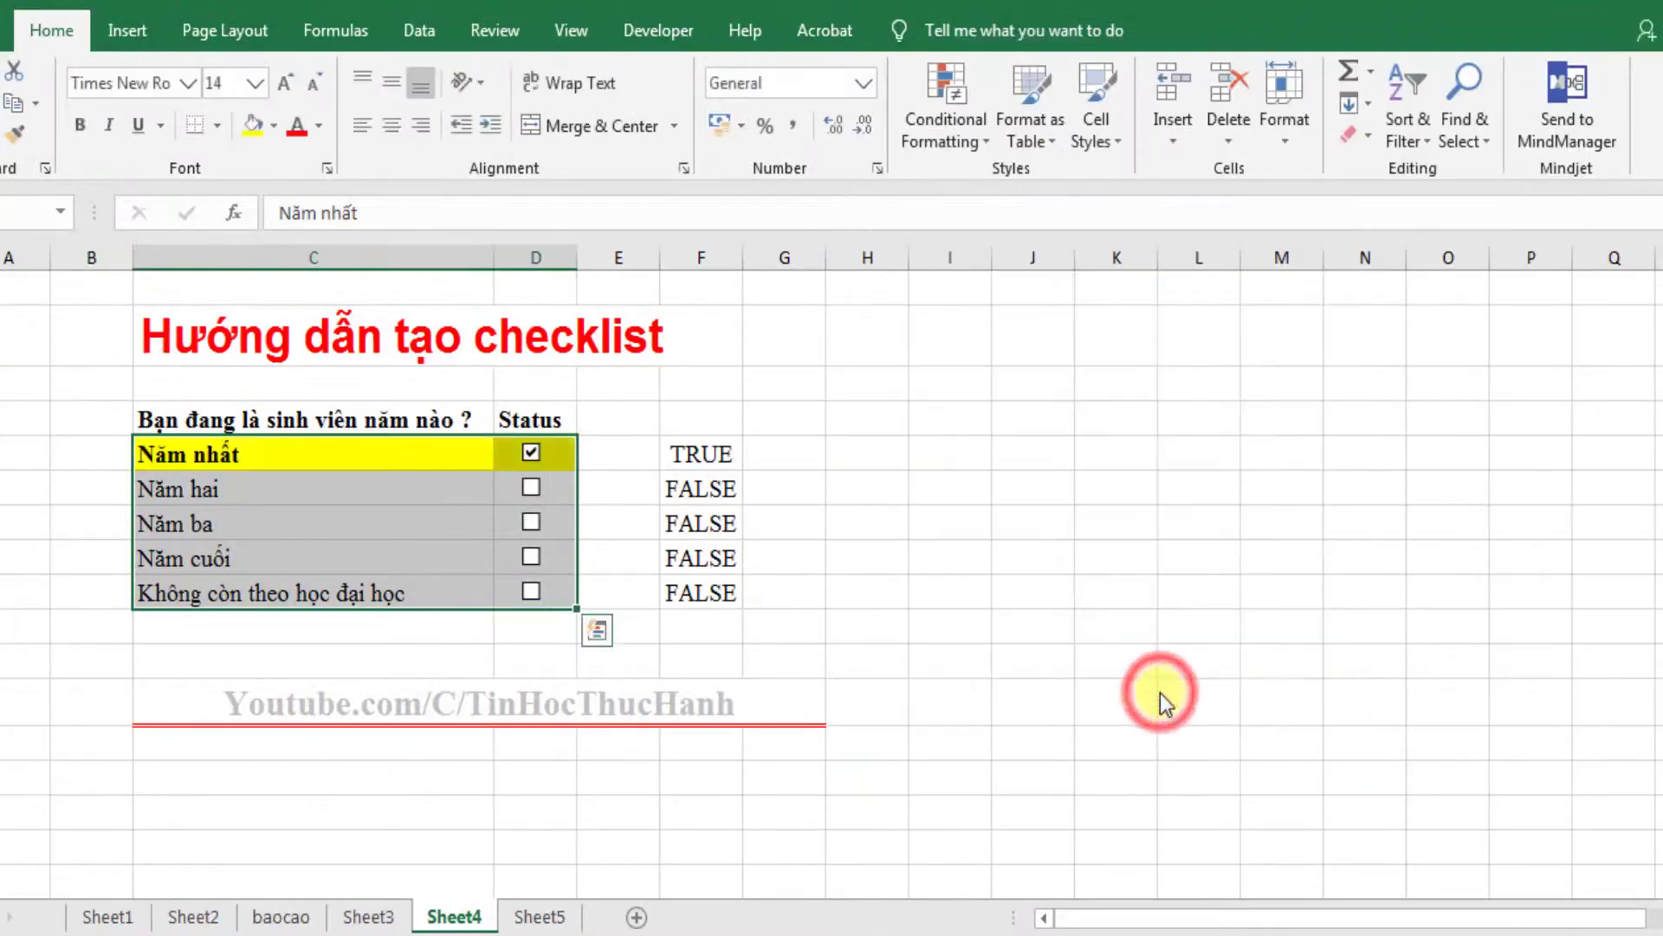
left_click(1031, 627)
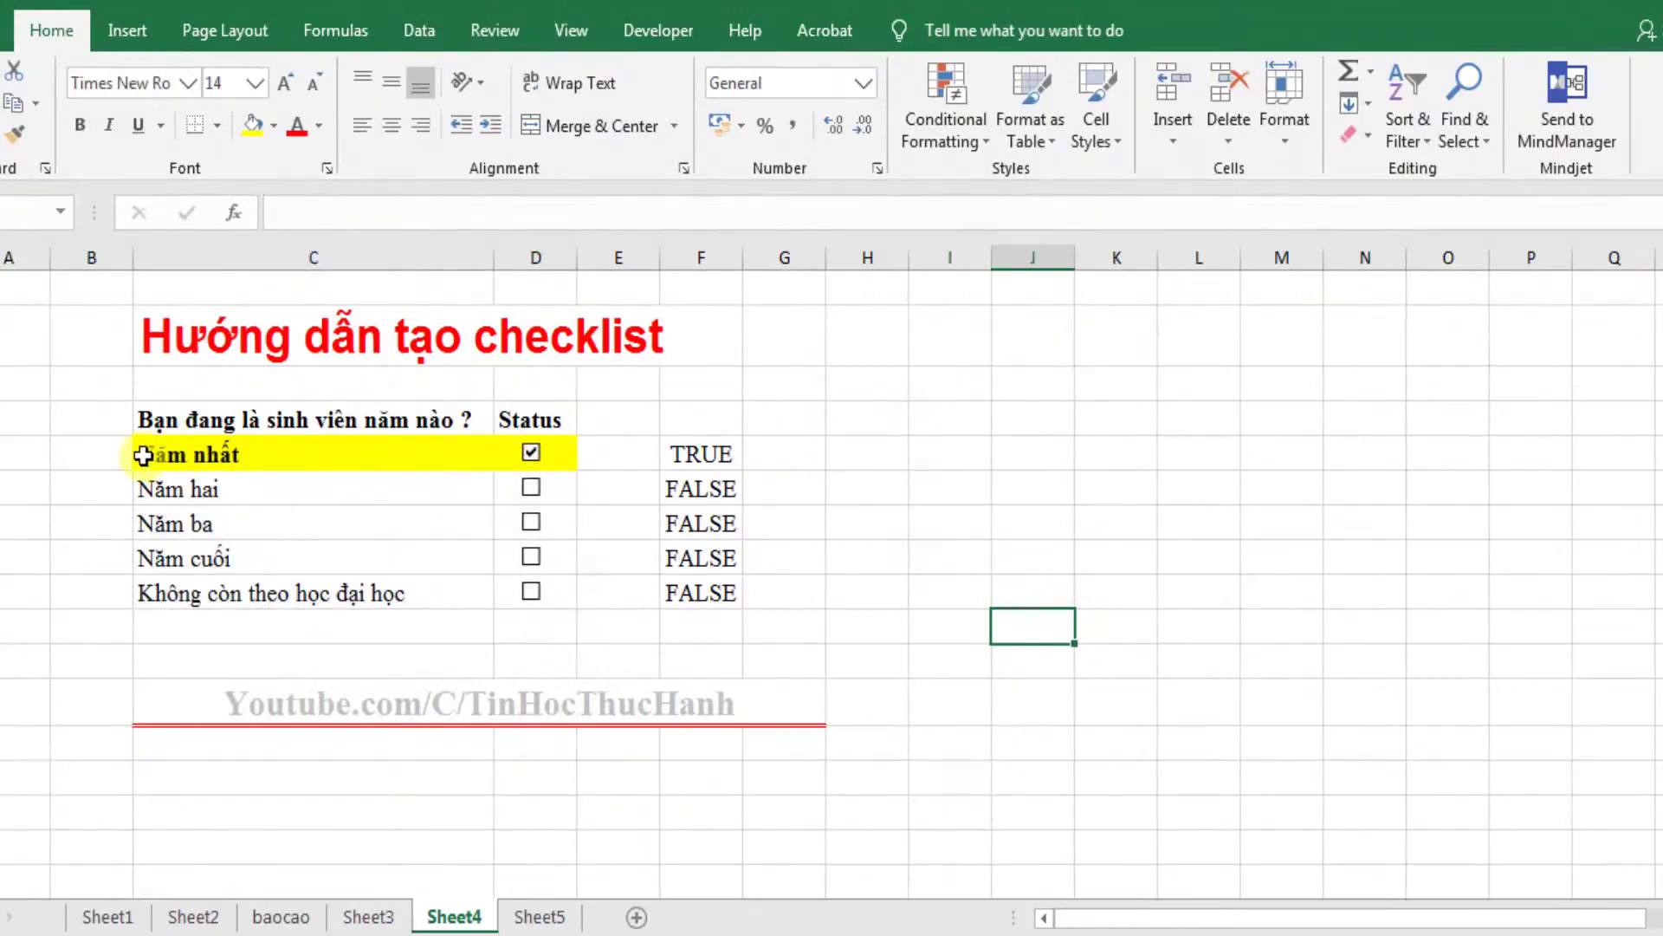
Tick the Năm ba, Năm cuối and last task checkboxes to test the highlighting.
left_click(330, 467)
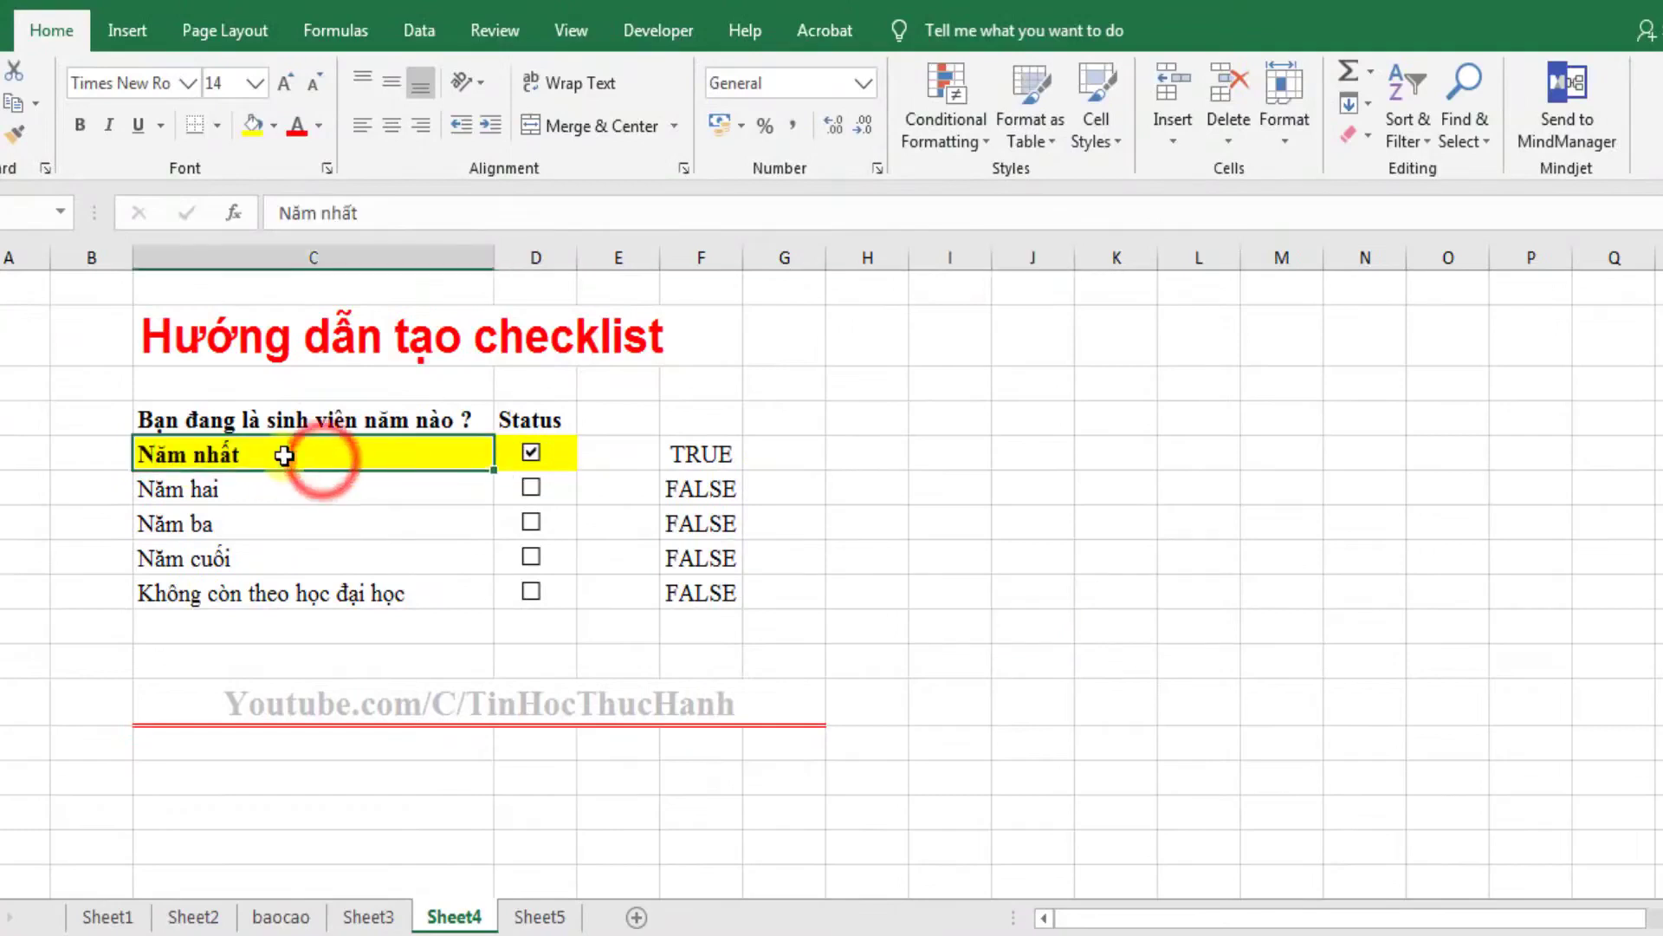
left_click(532, 523)
left_click(531, 557)
left_click(531, 593)
Untick every checkbox so F5:F9 read FALSE, then select F5:F9.
left_click(531, 452)
left_click(531, 488)
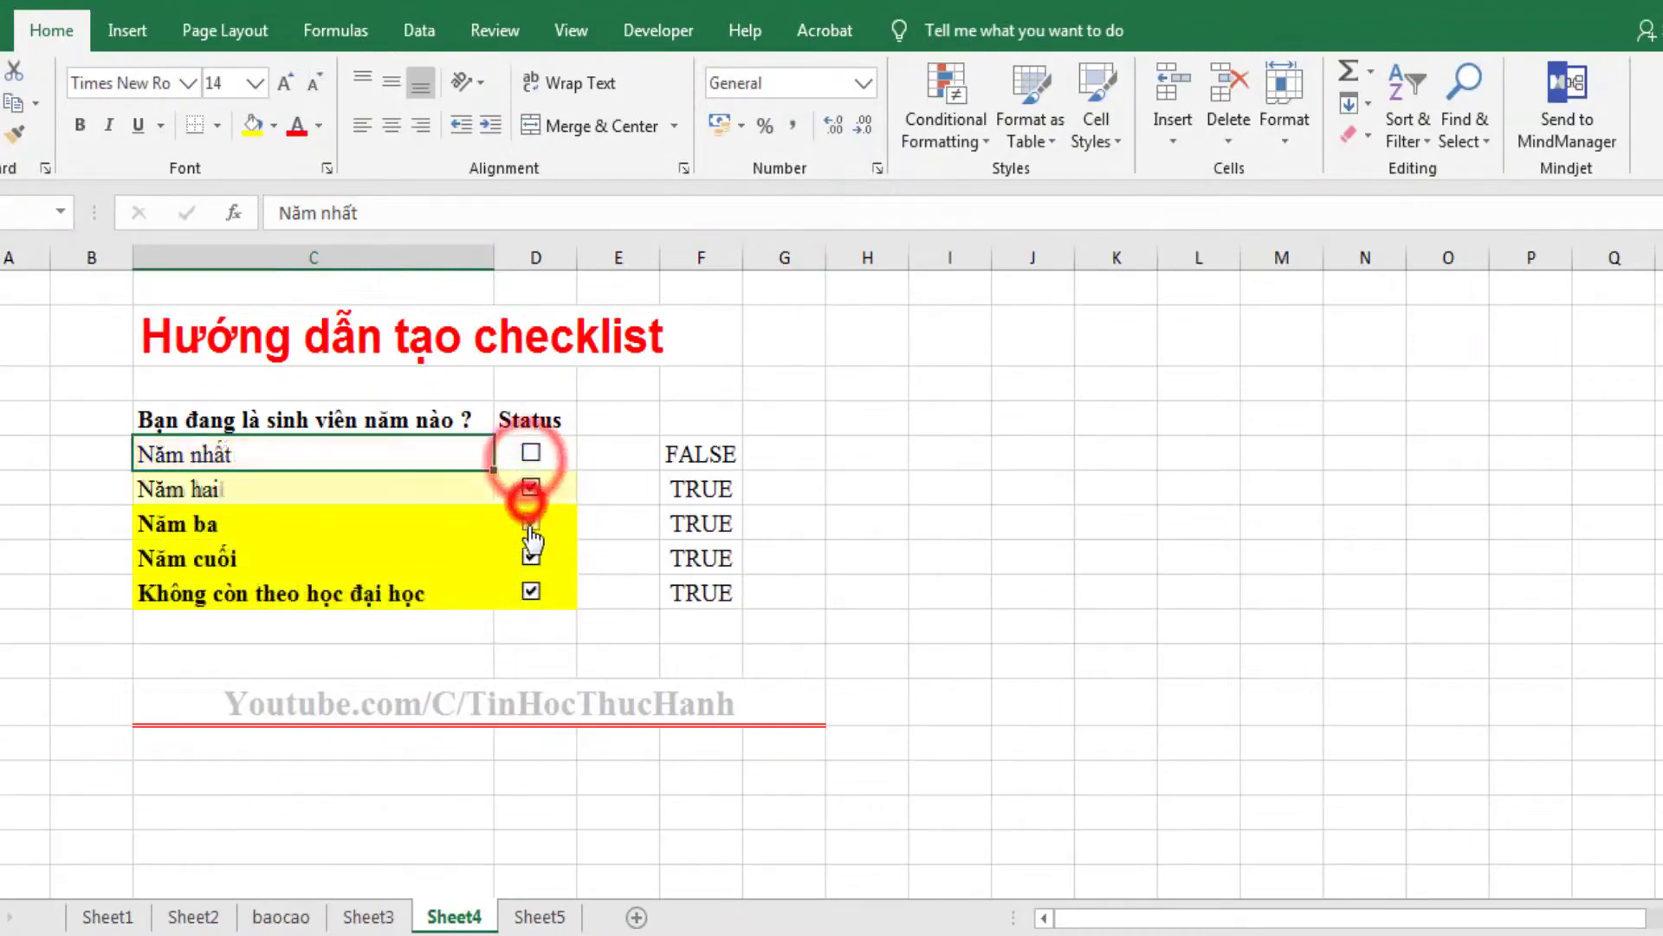
left_click(531, 523)
left_click(531, 488)
left_click(531, 557)
left_click(531, 591)
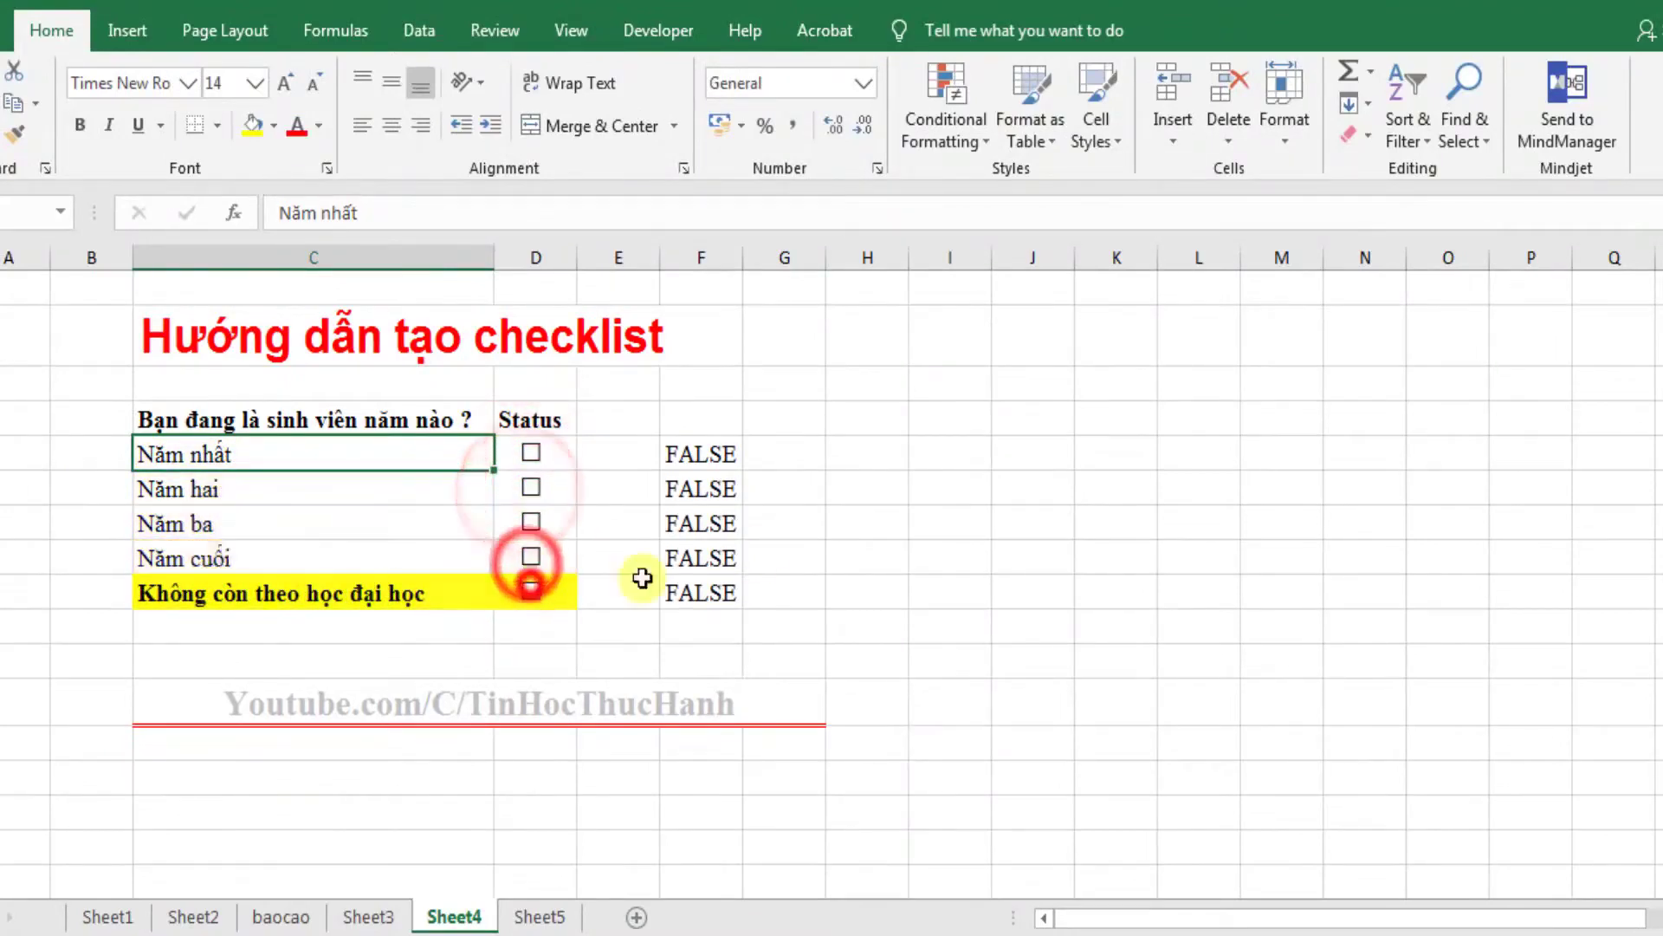
left_click(896, 558)
left_click_drag(683, 444, 689, 593)
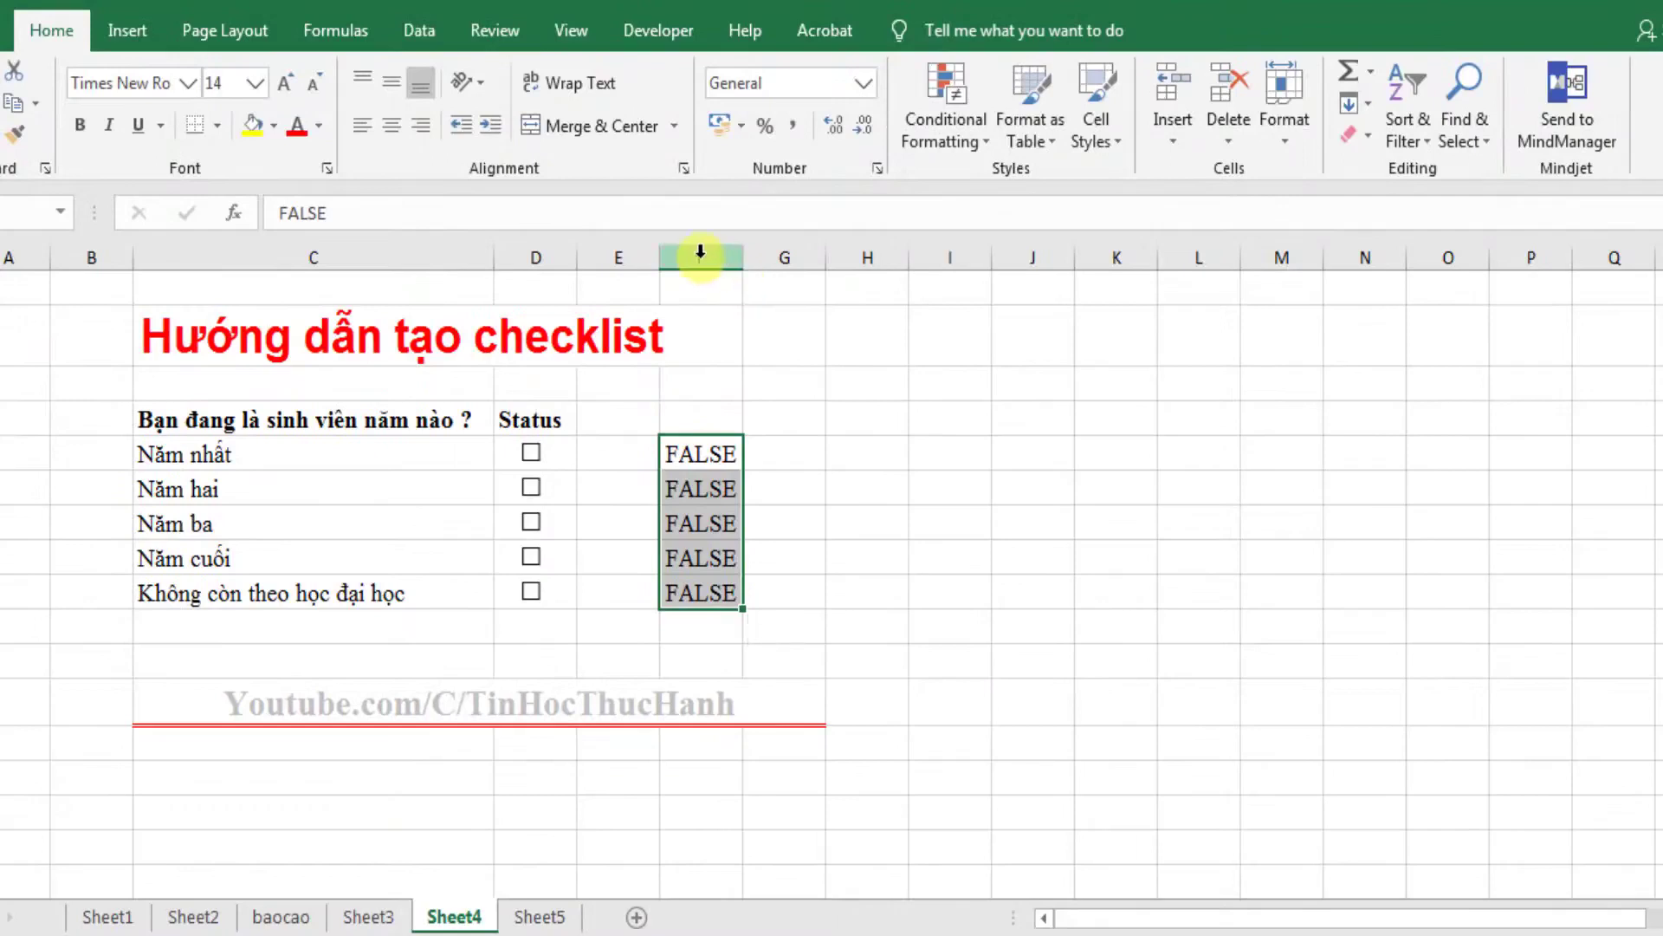
Hide column F, which holds the linked TRUE/FALSE values.
left_click(318, 125)
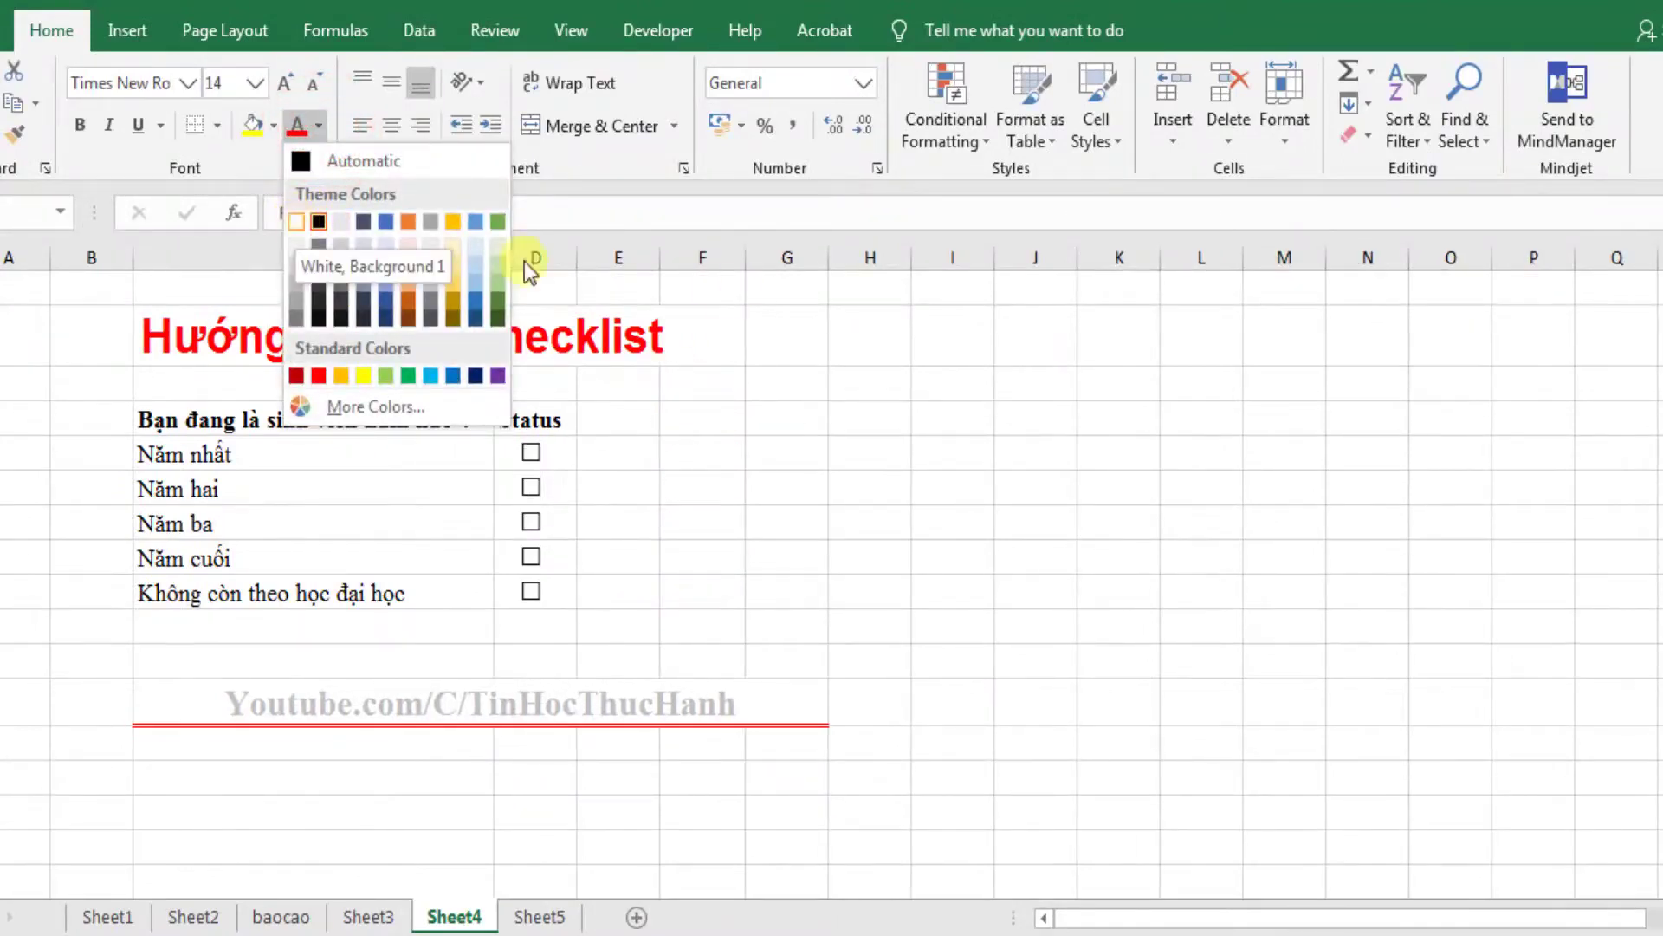
left_click(707, 253)
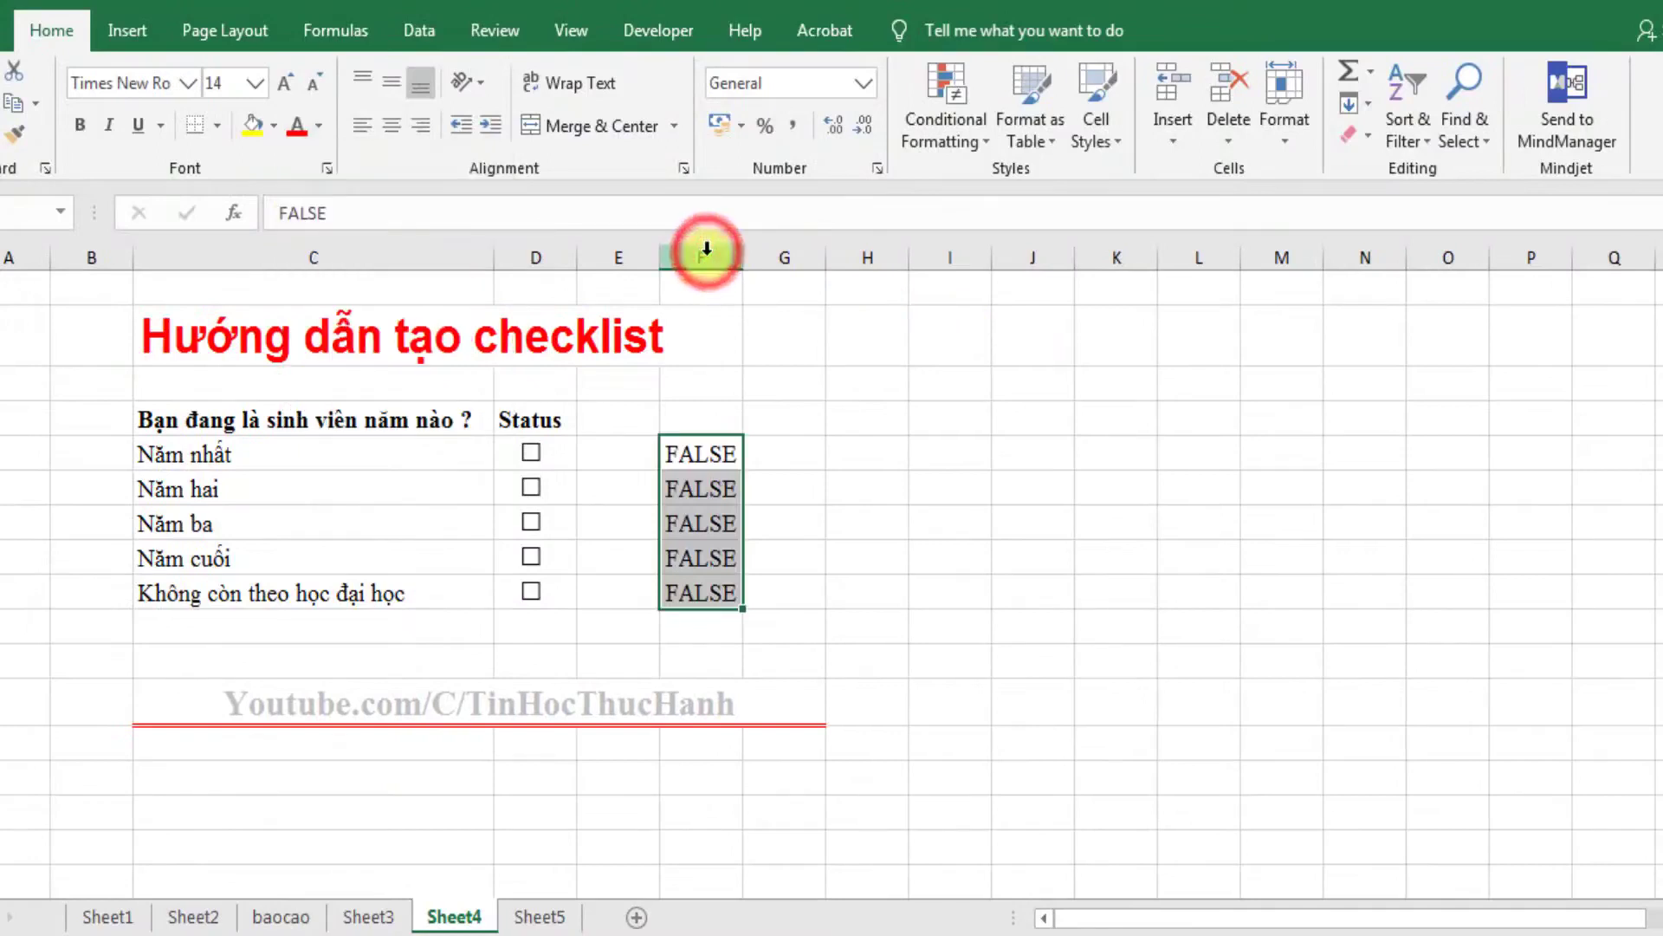
right_click(707, 255)
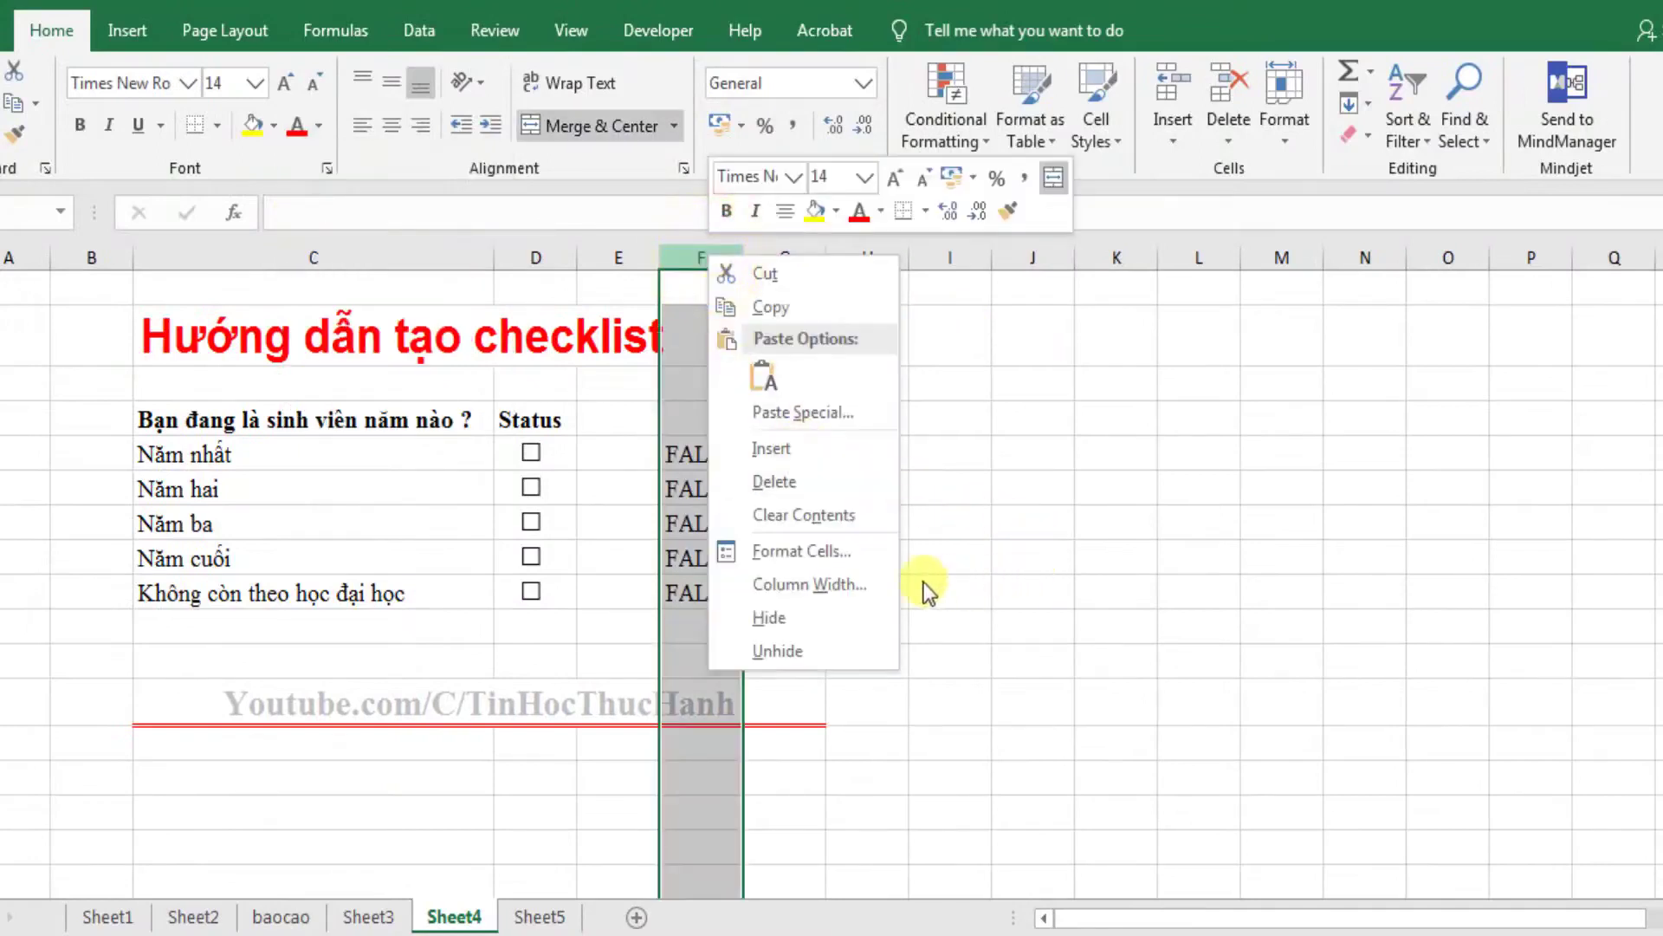
left_click(793, 617)
left_click(858, 520)
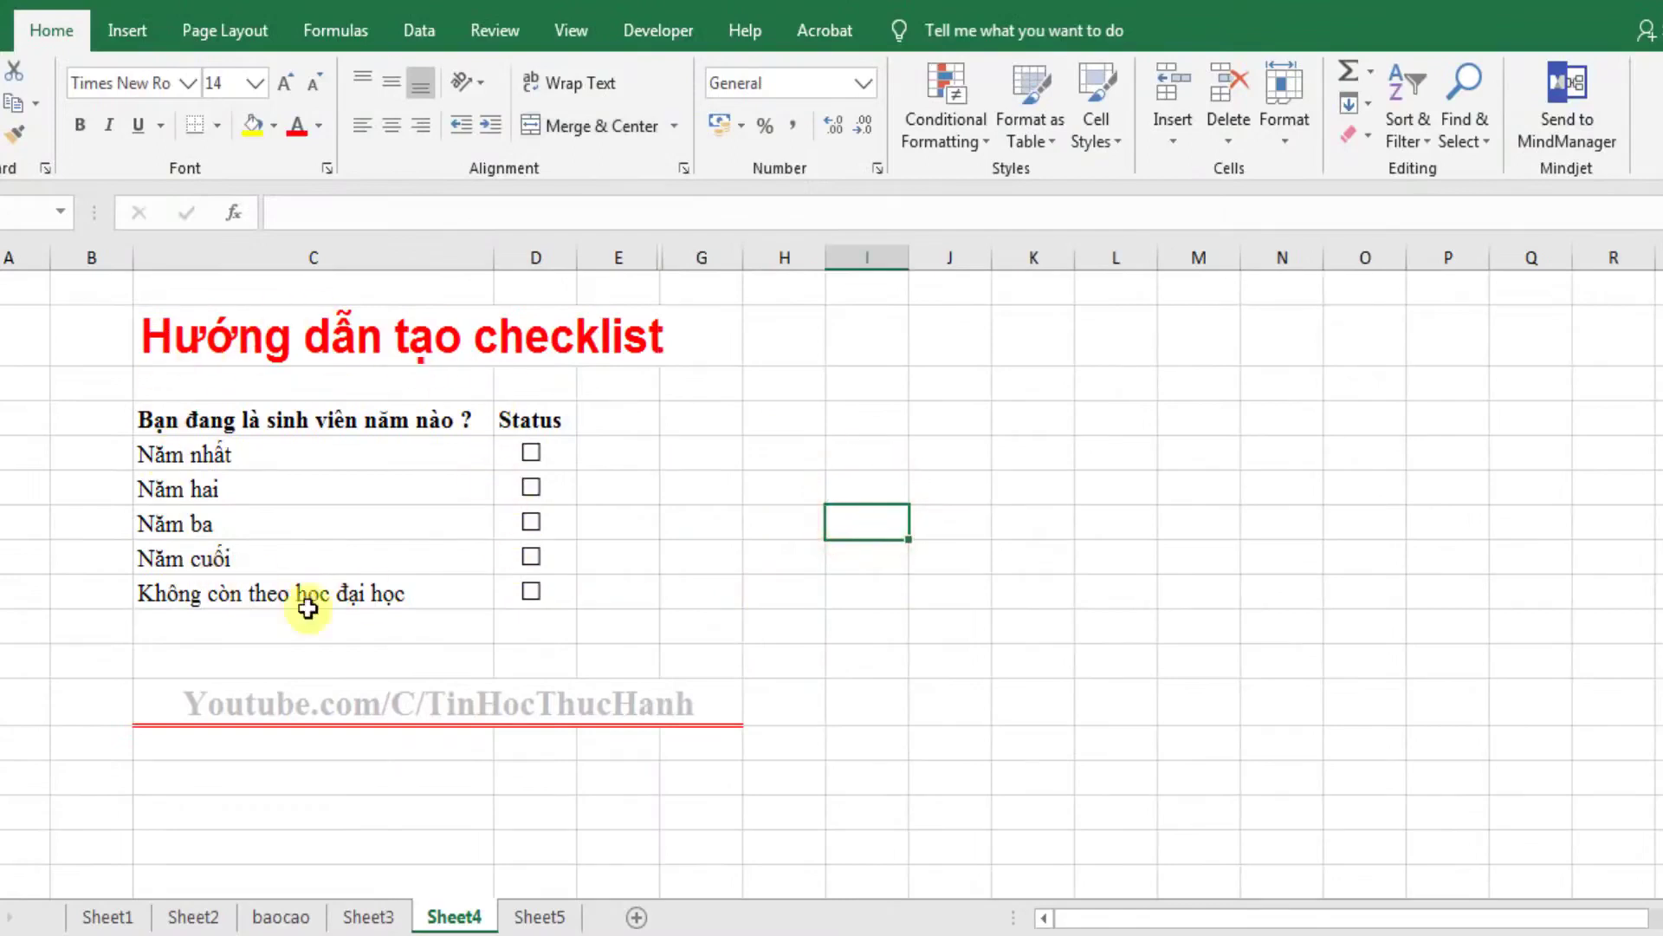
Test the year check boxes by ticking and unticking each one in turn.
left_click(531, 452)
left_click(531, 452)
left_click(531, 488)
left_click(531, 487)
left_click(531, 521)
left_click(531, 522)
left_click(531, 557)
left_click(532, 557)
left_click(531, 593)
Leave Năm nhất, Năm hai and Năm ba ticked so their rows show bold yellow.
left_click(531, 487)
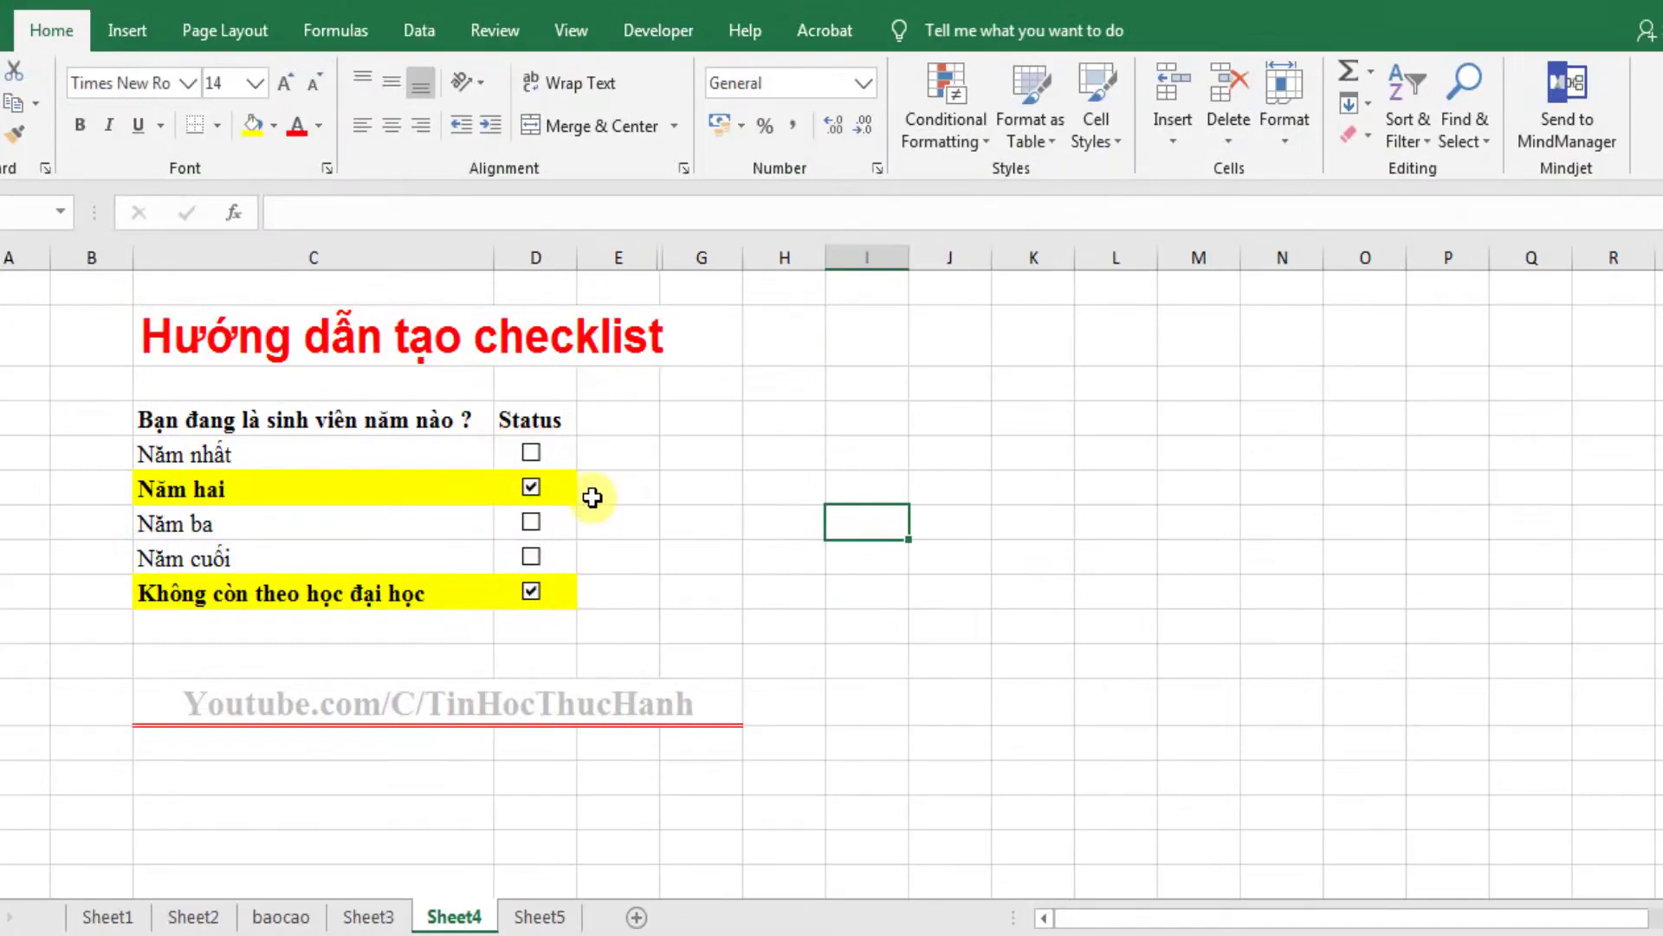
left_click(532, 488)
left_click(532, 591)
left_click(531, 522)
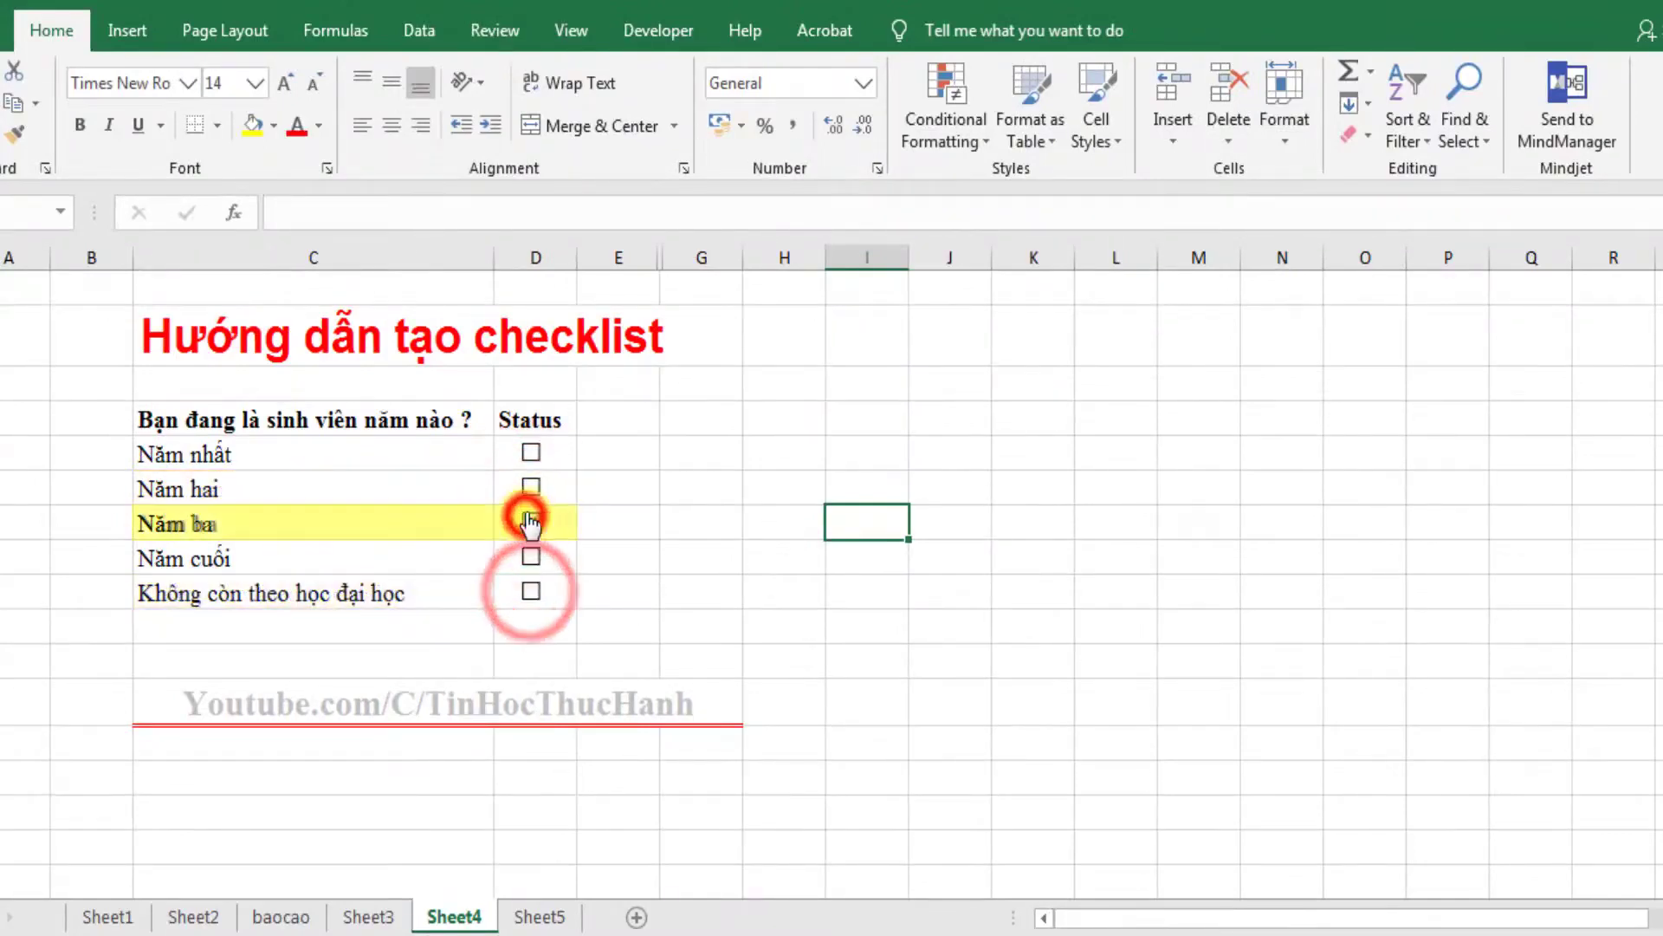
left_click(531, 488)
left_click(531, 451)
left_click(582, 561)
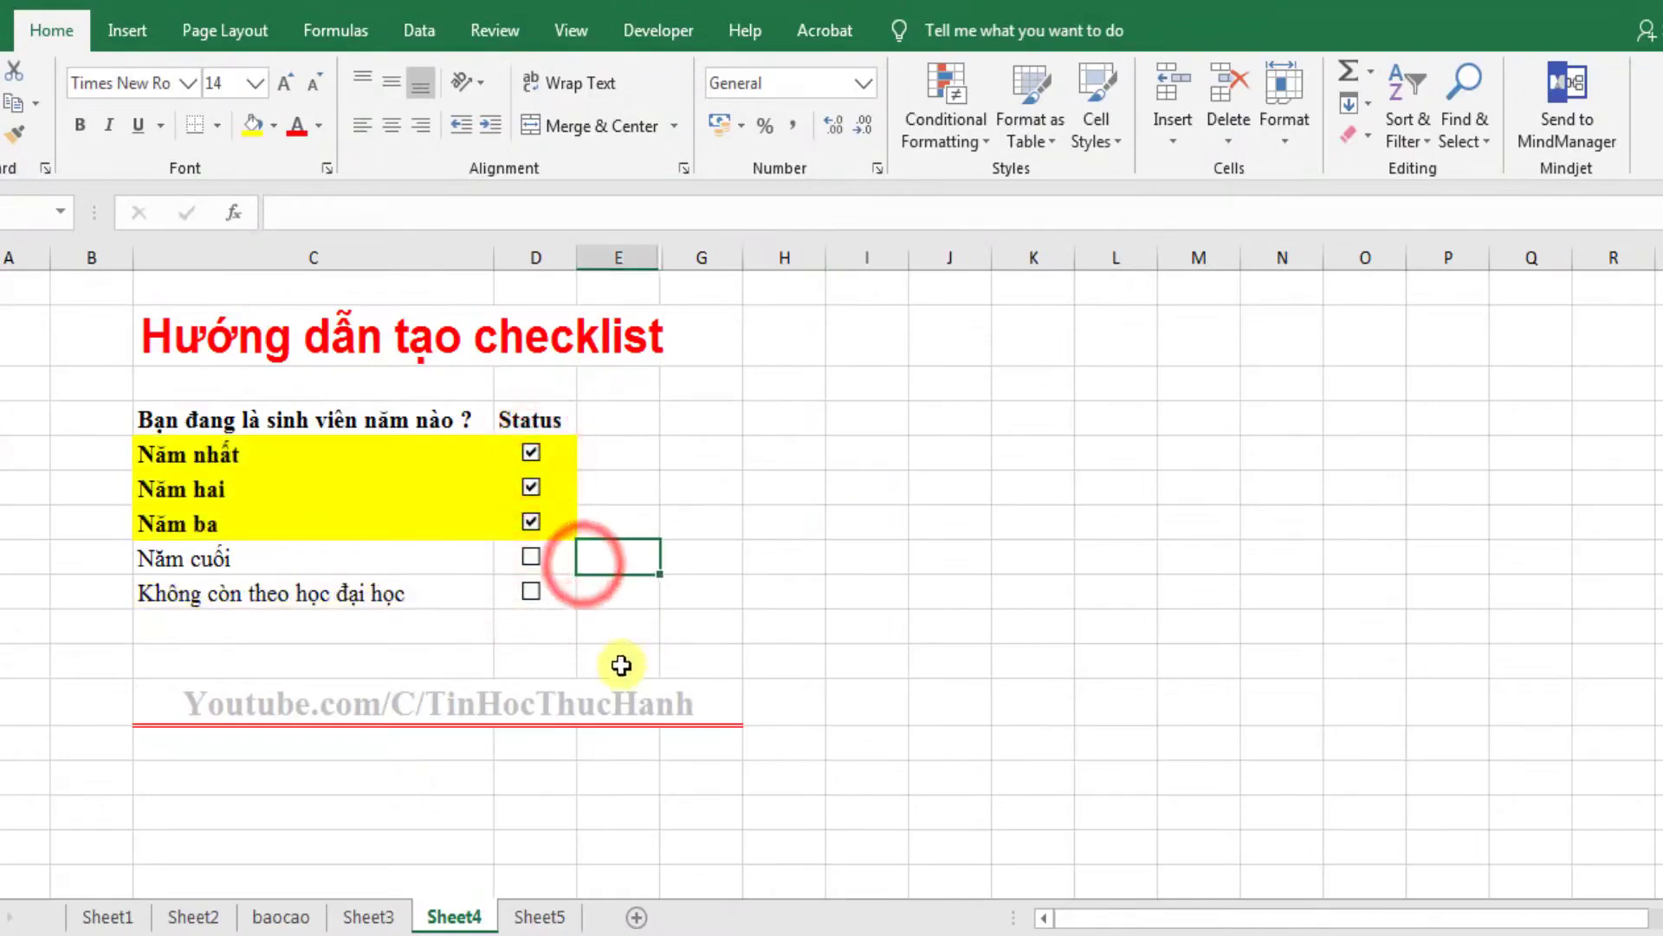
left_click(541, 916)
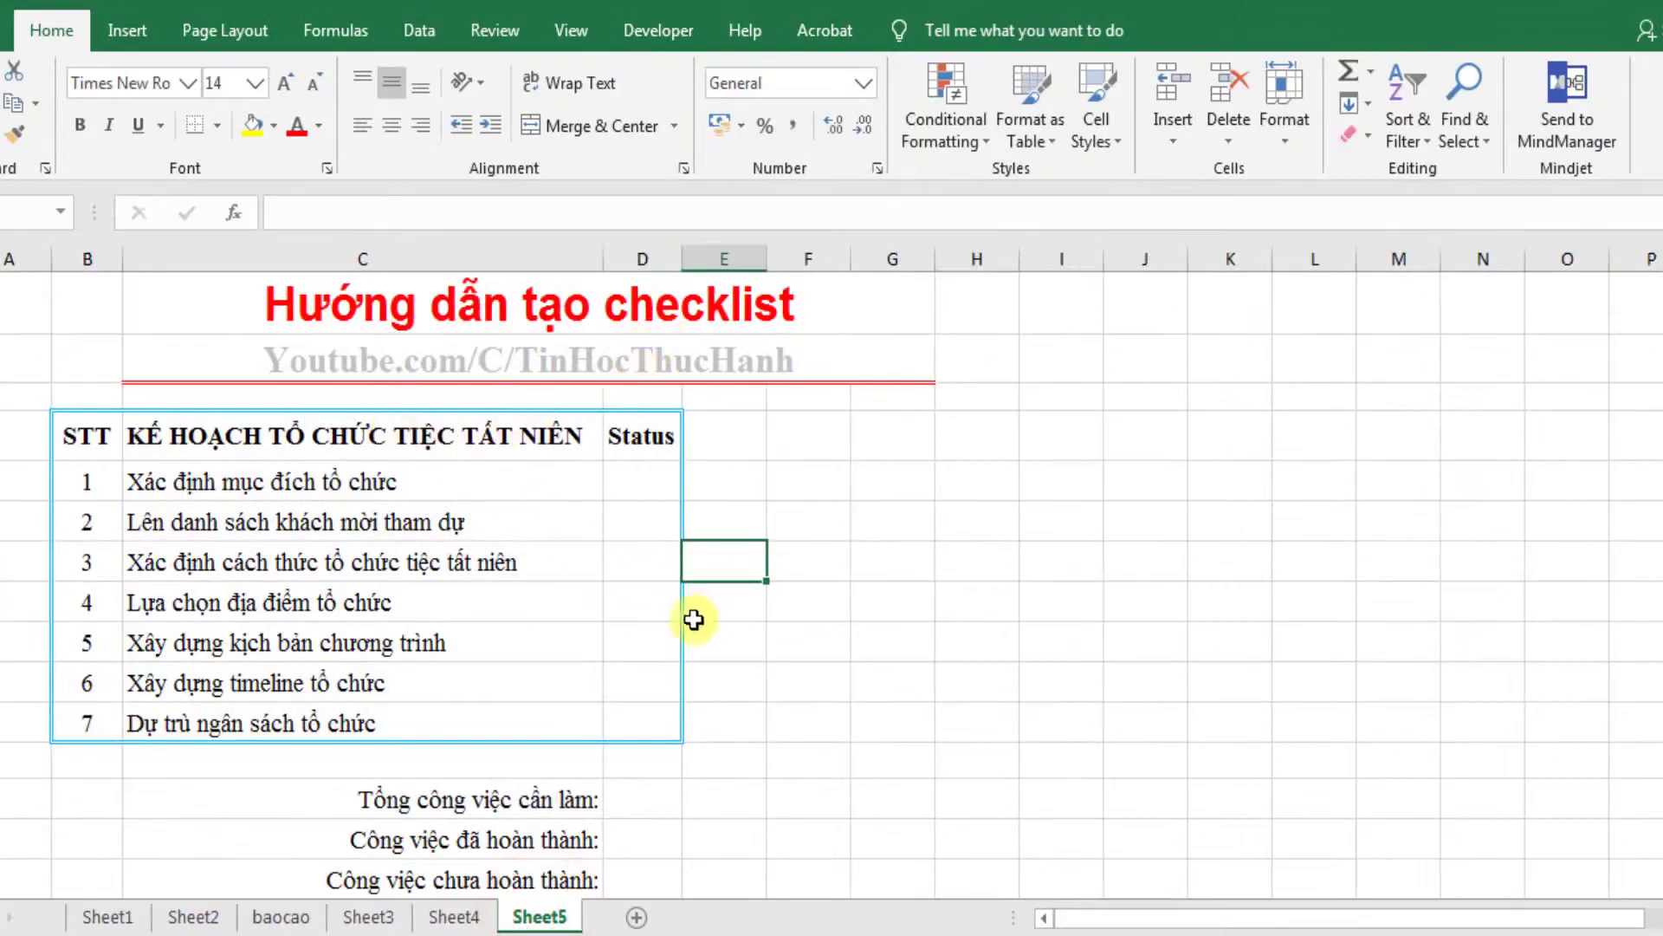
Review the seven party-planning tasks, from Xác định mục đích tổ chức to Dự trù ngân sách tổ chức.
left_click(862, 493)
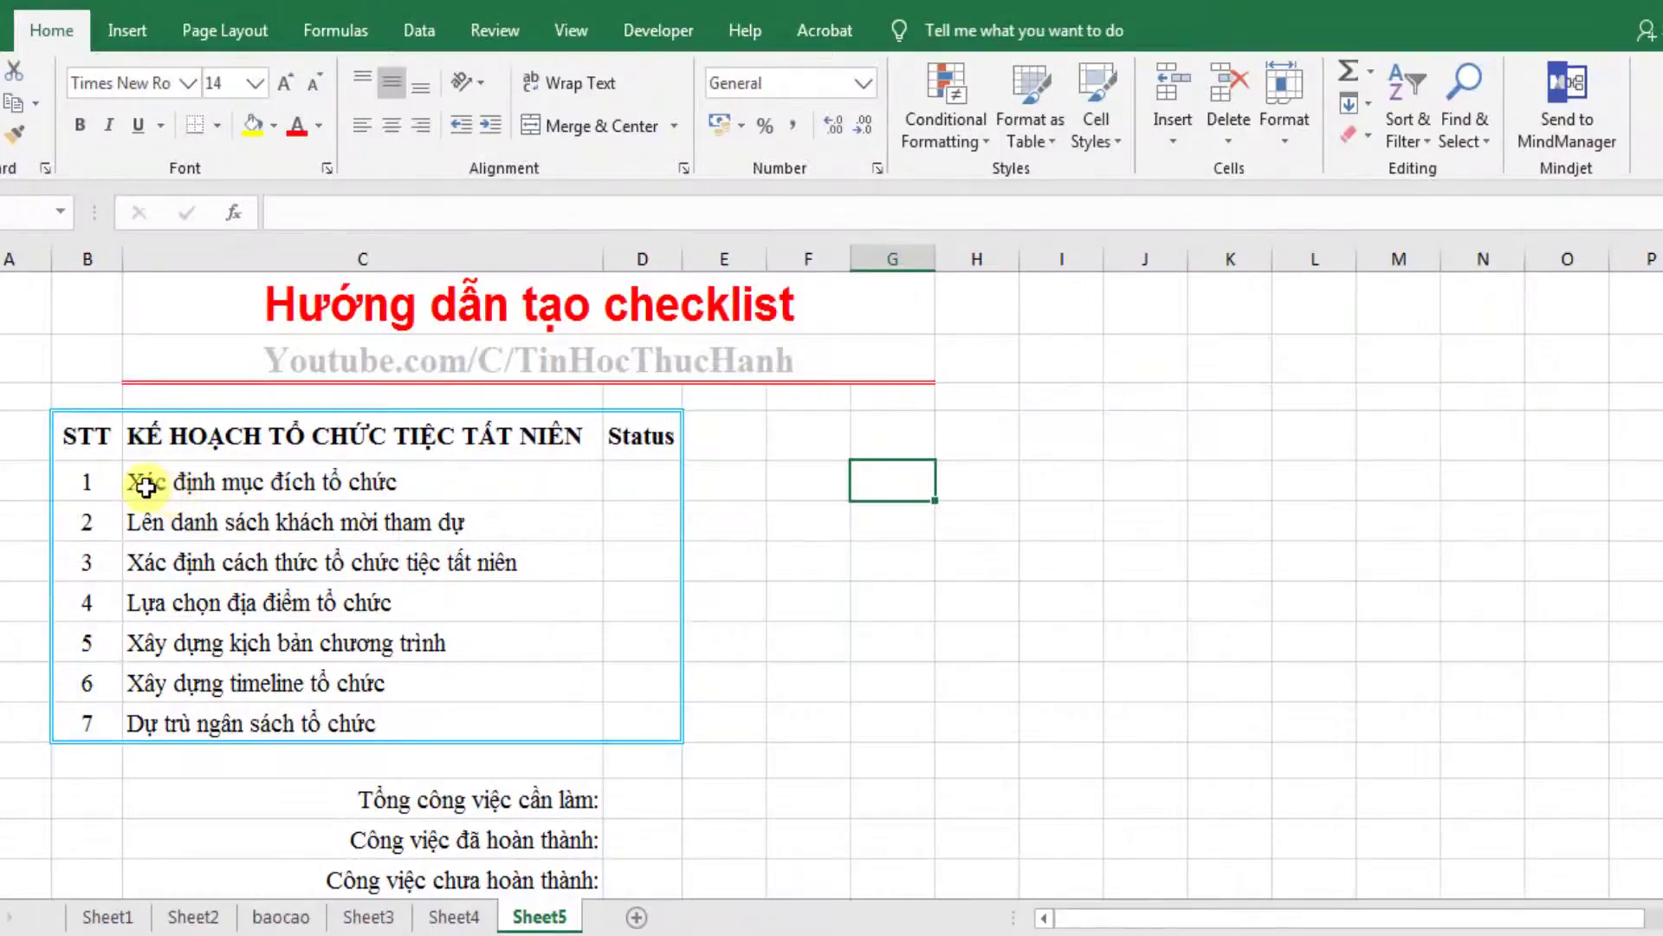
left_click(161, 483)
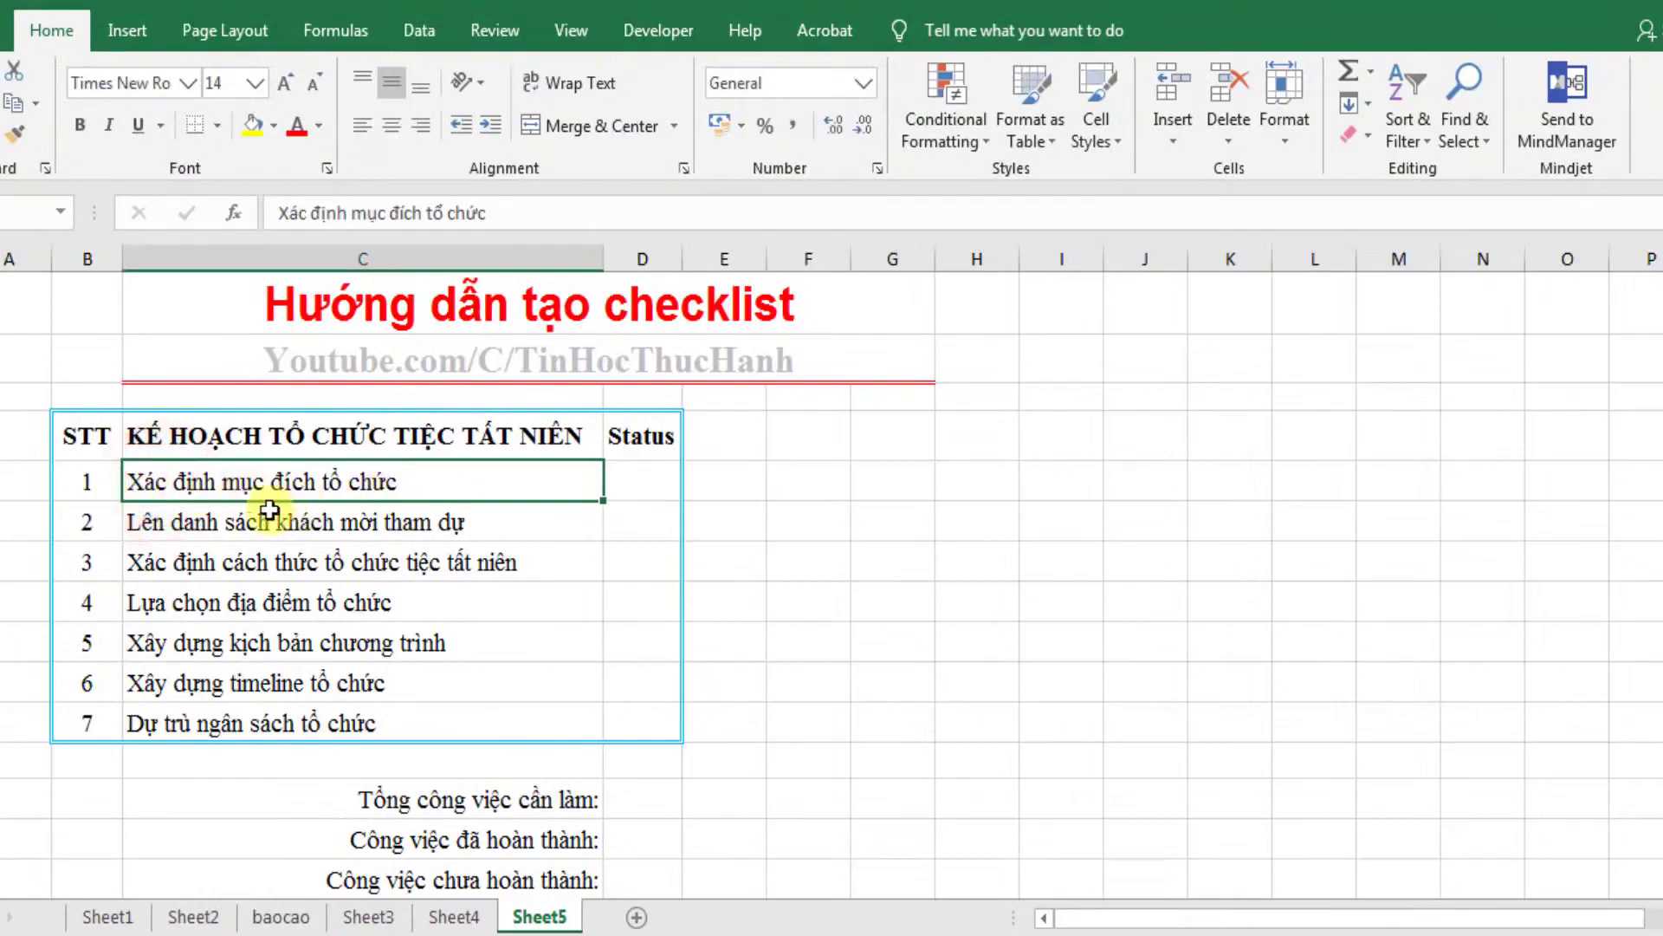
left_click(183, 531)
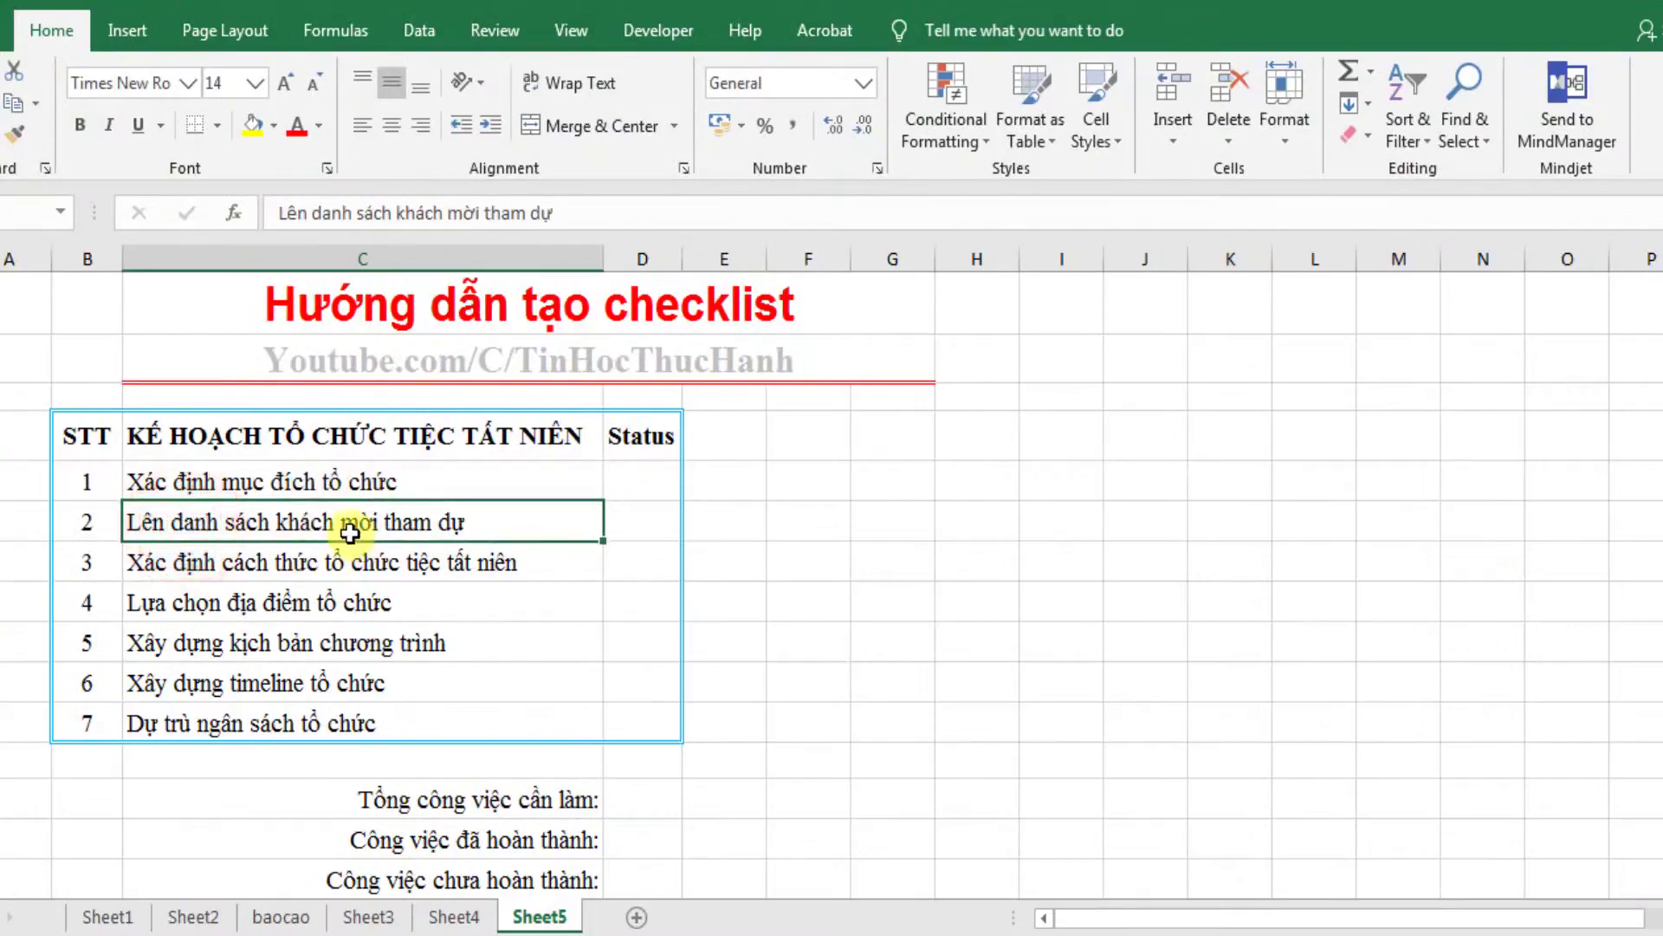
left_click(242, 568)
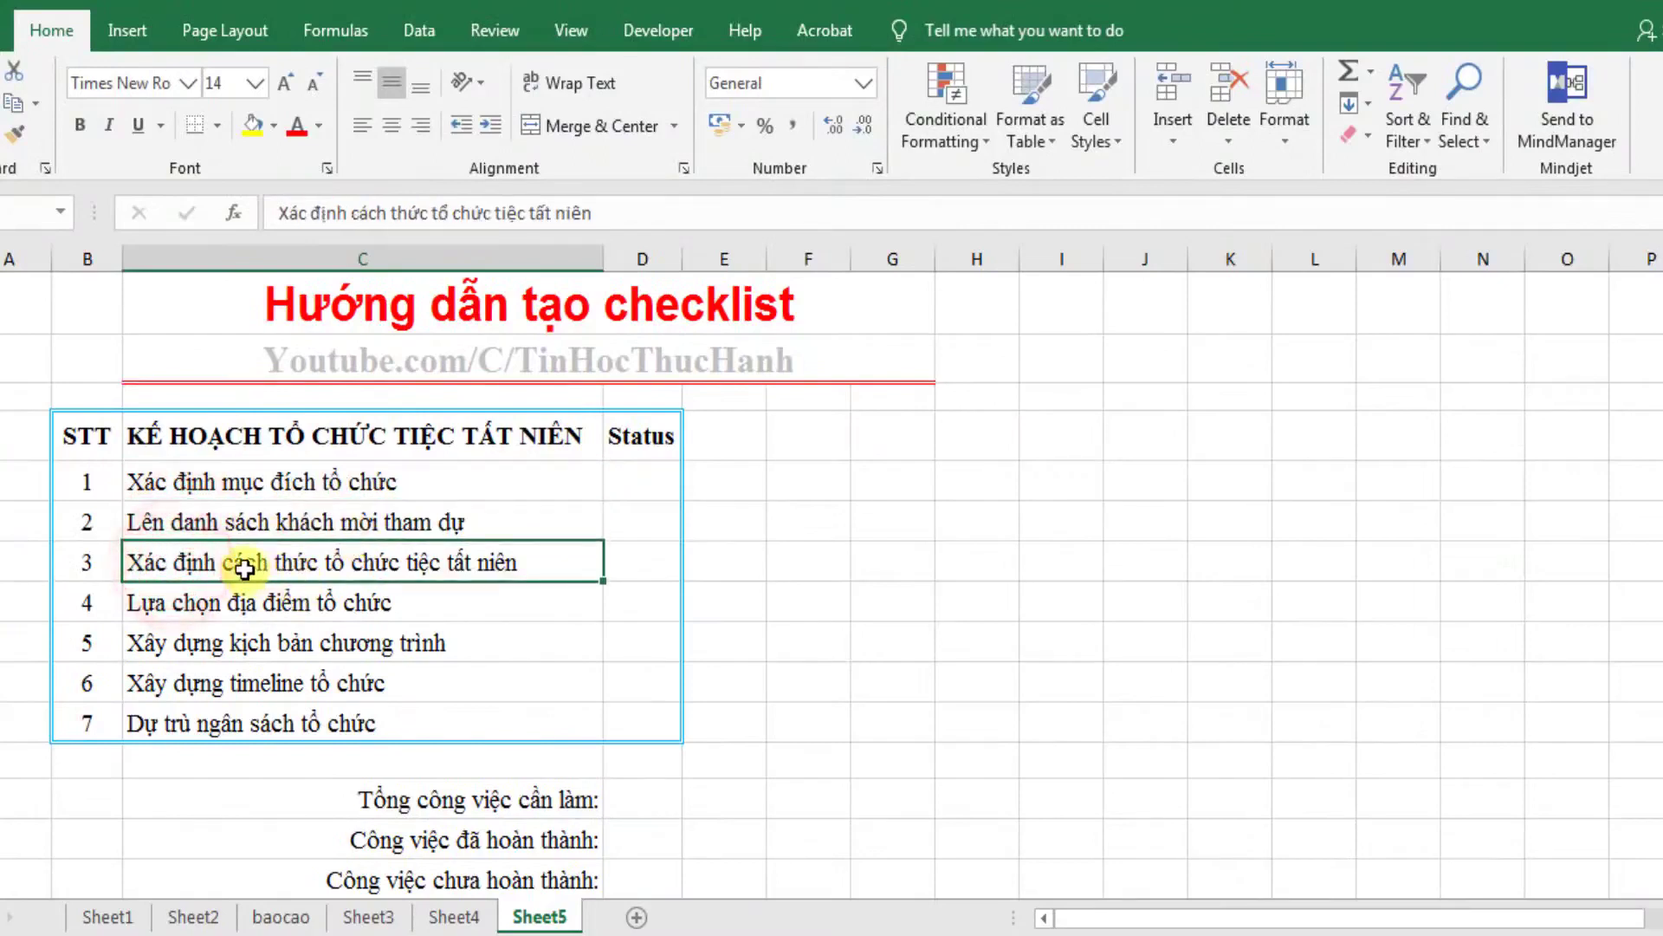
left_click(200, 608)
left_click(211, 644)
left_click(208, 685)
left_click(183, 726)
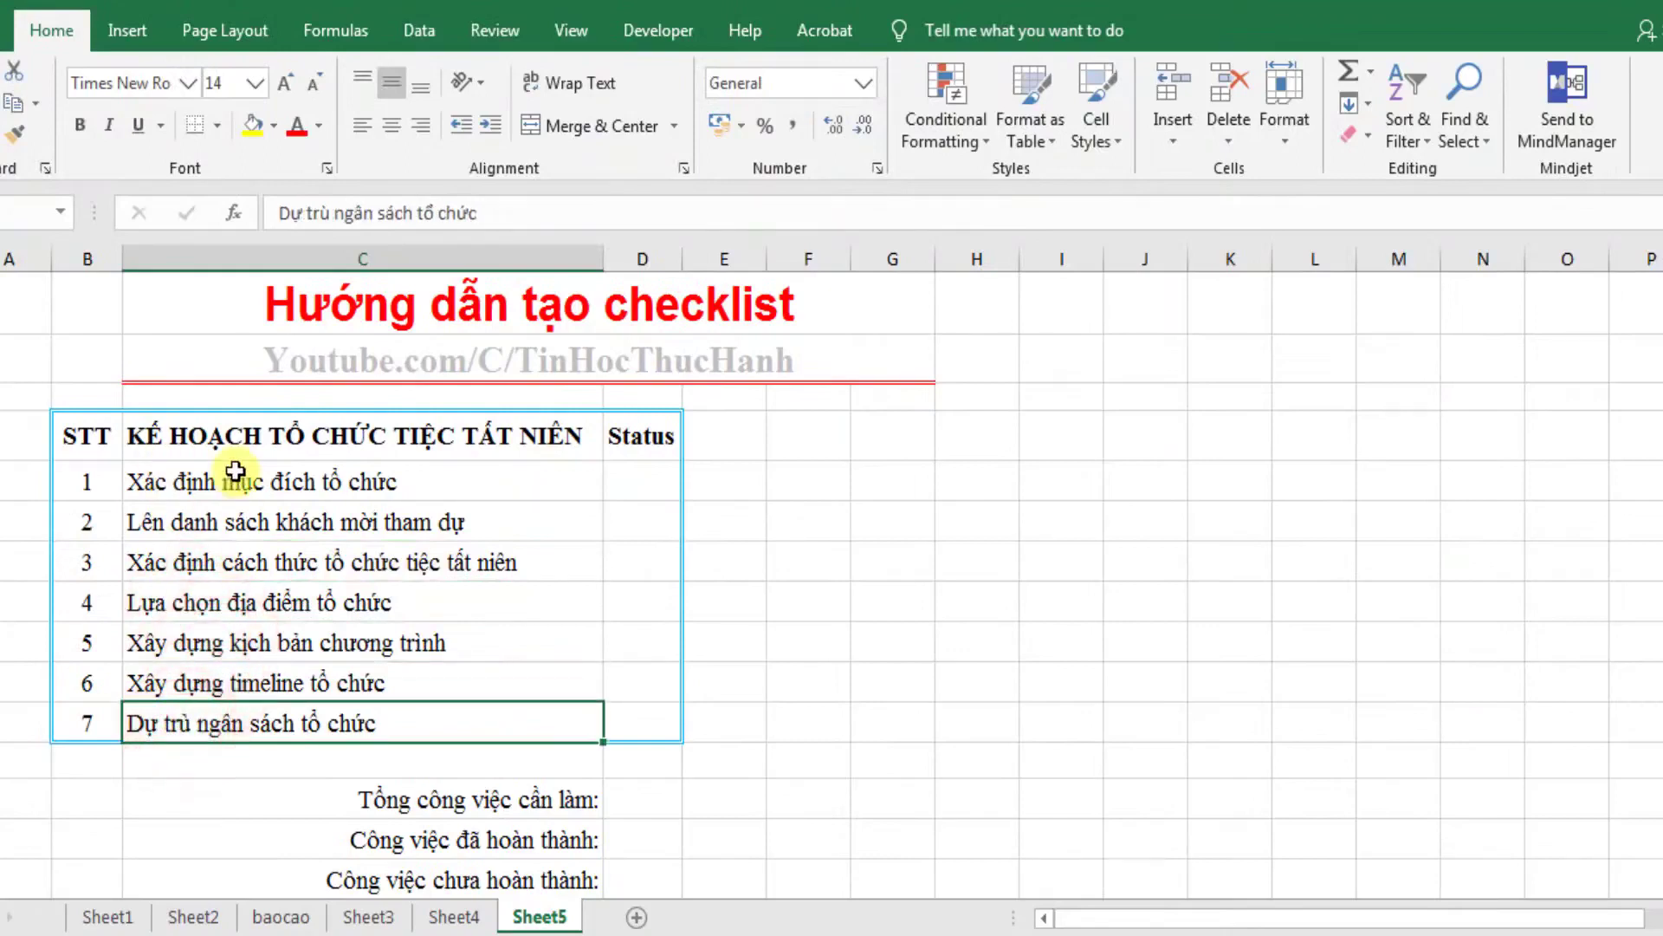
left_click(648, 481)
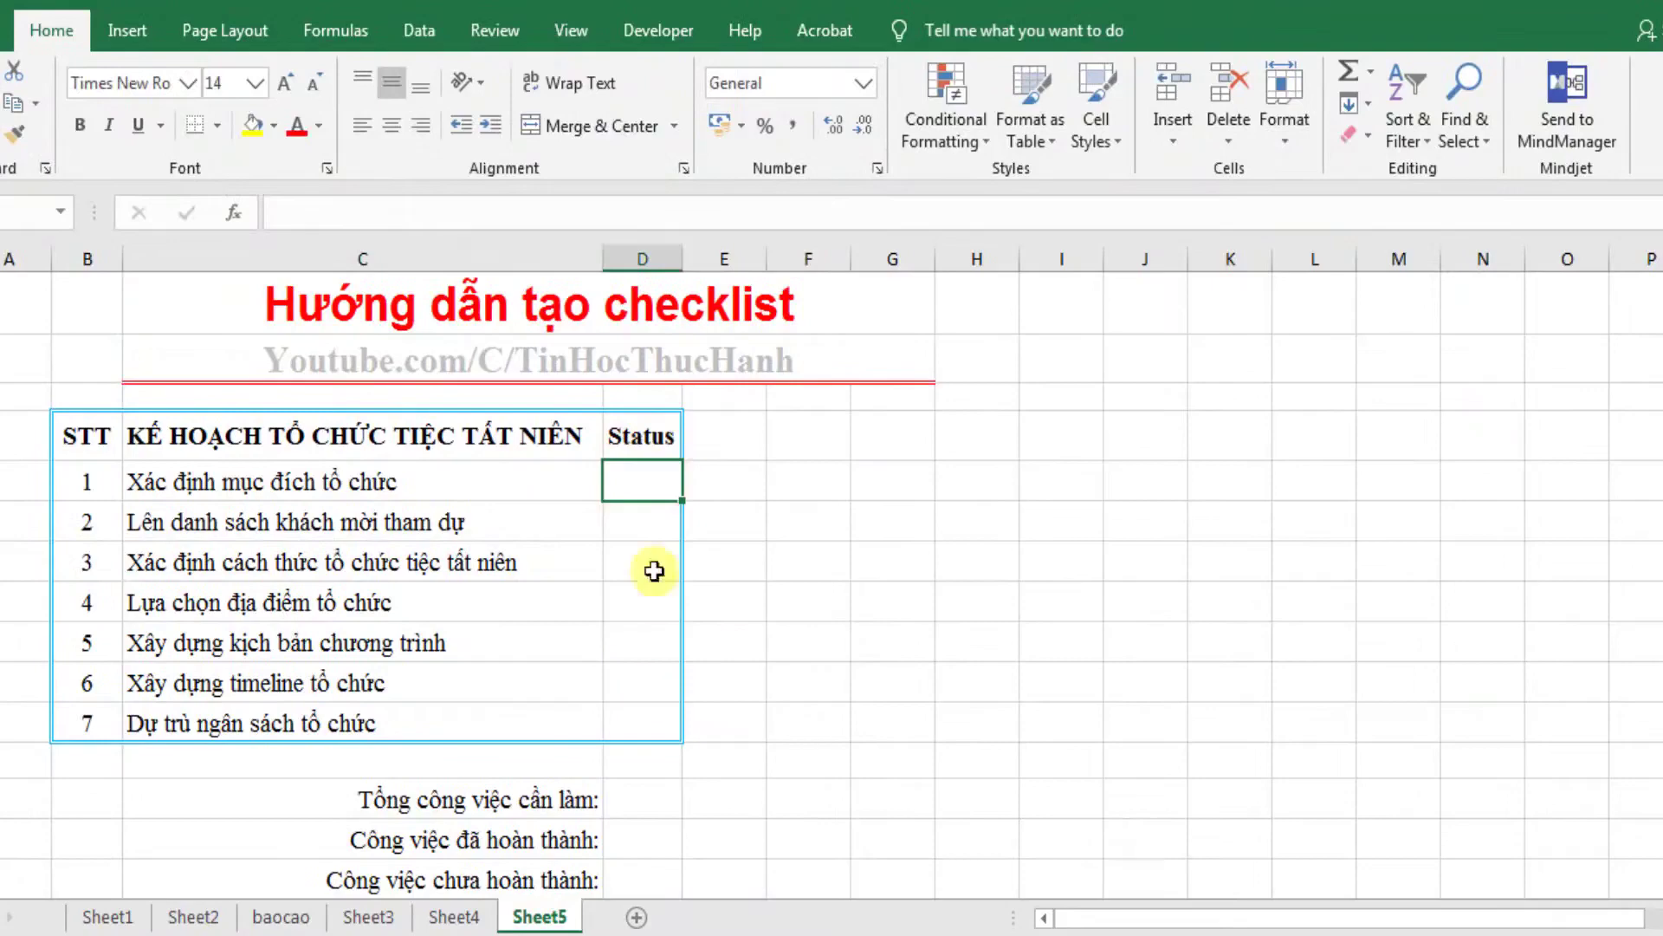
Compare with Sheet4's finished checklist, then return to the Sheet5 task list.
left_click(466, 918)
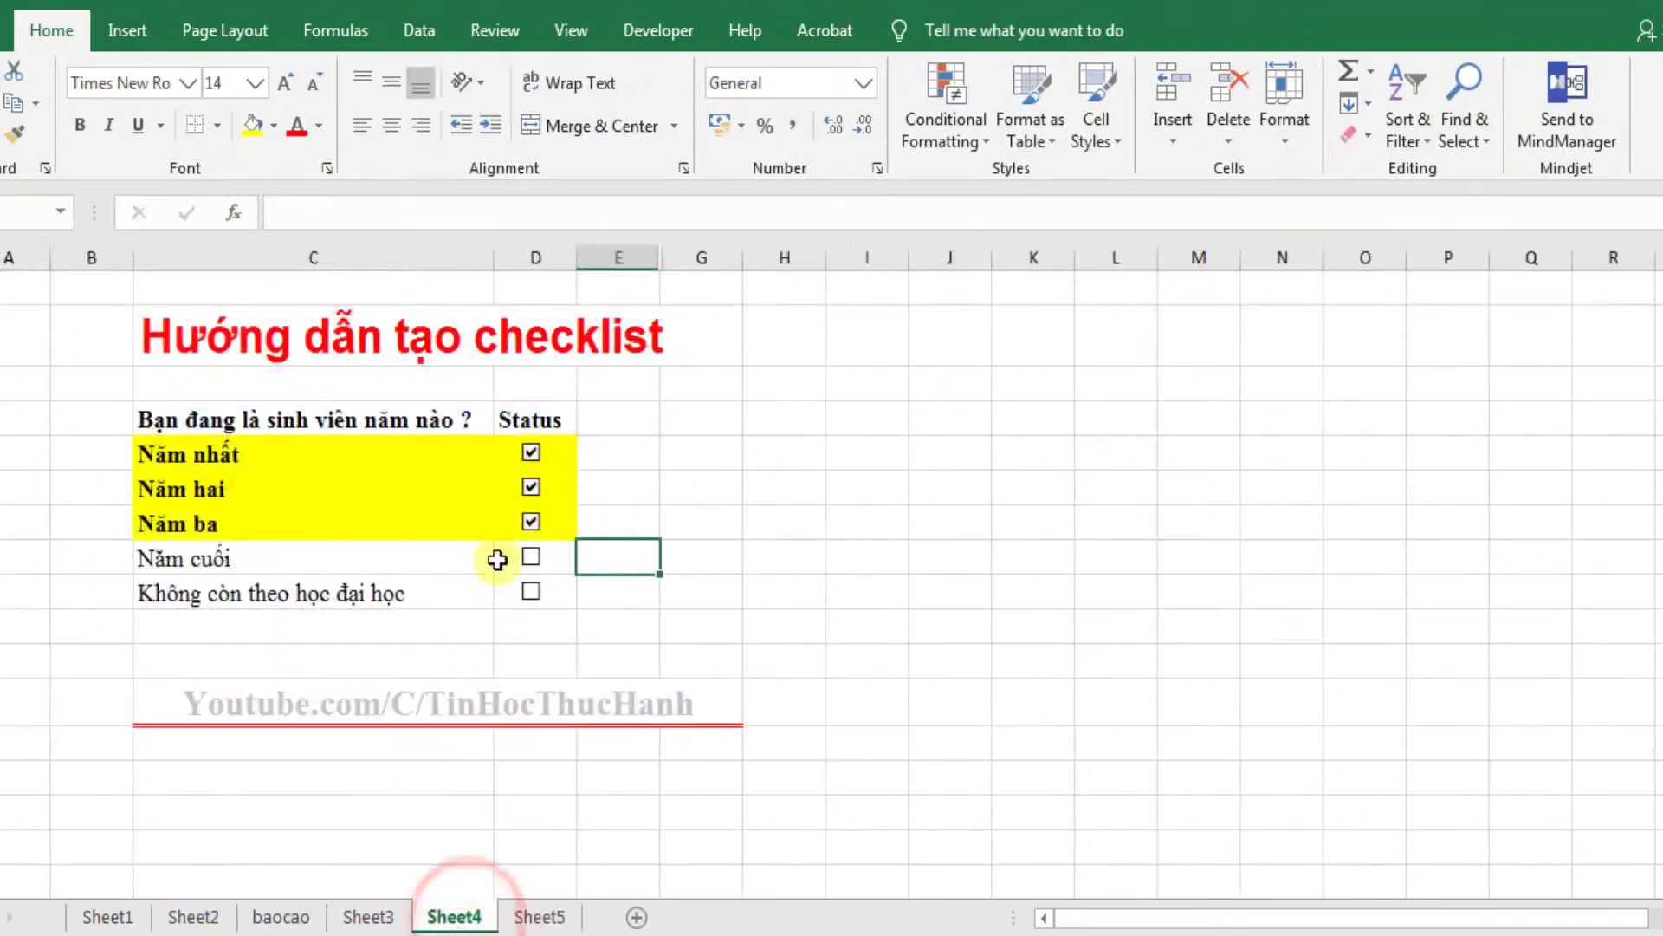
left_click(541, 919)
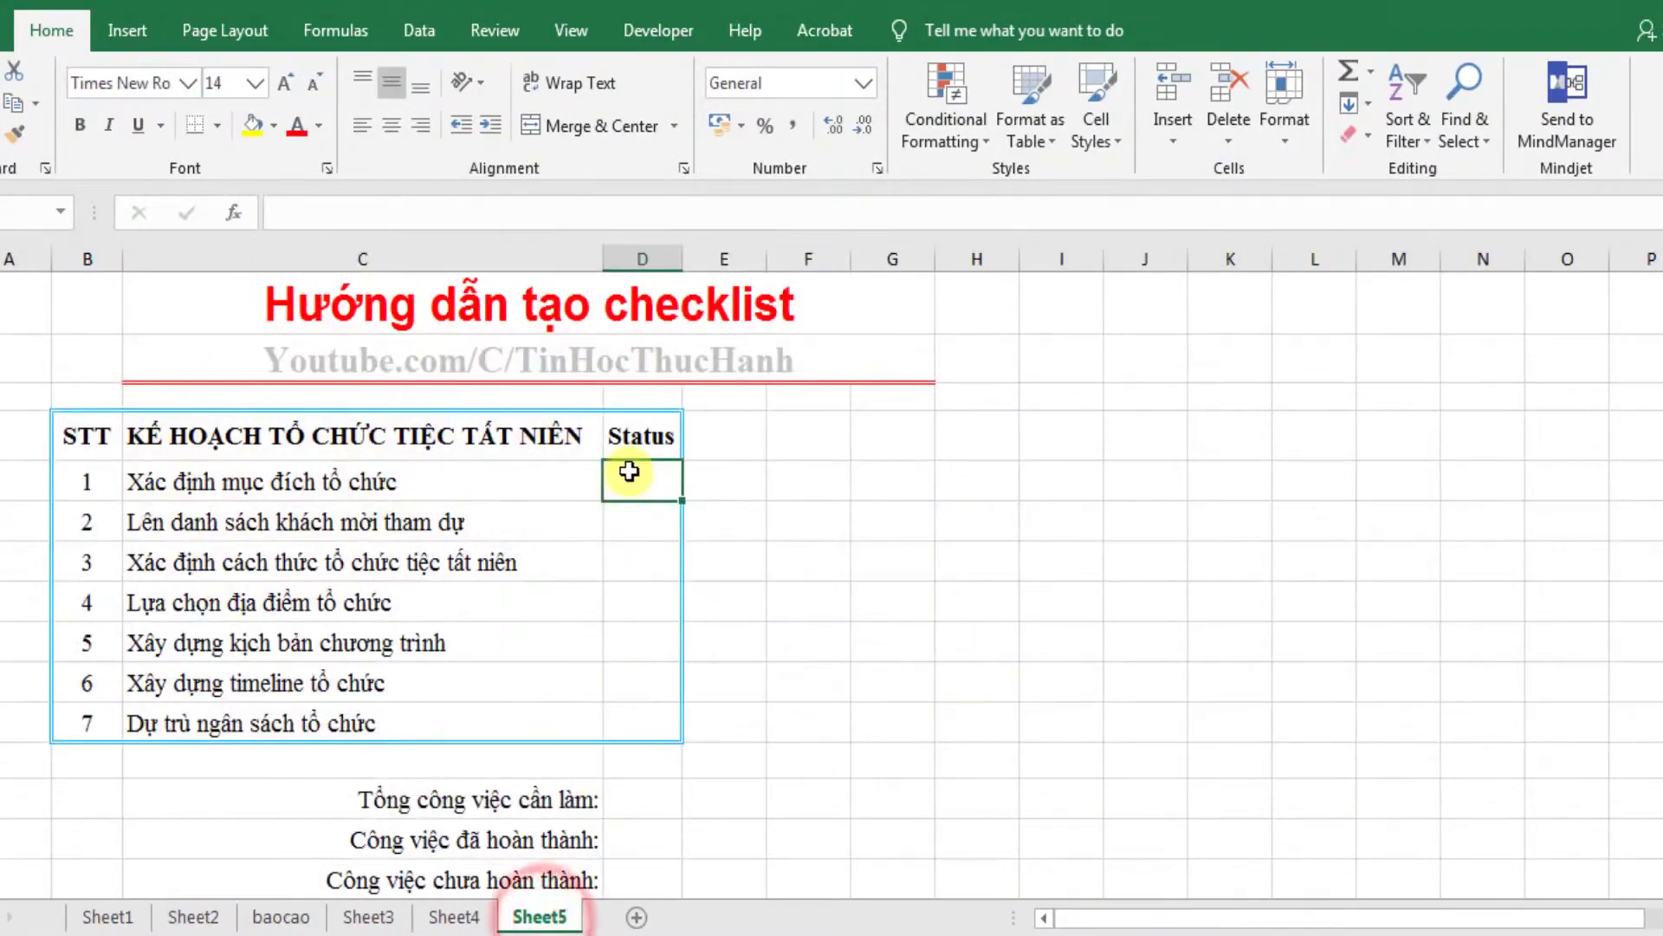
left_click(653, 37)
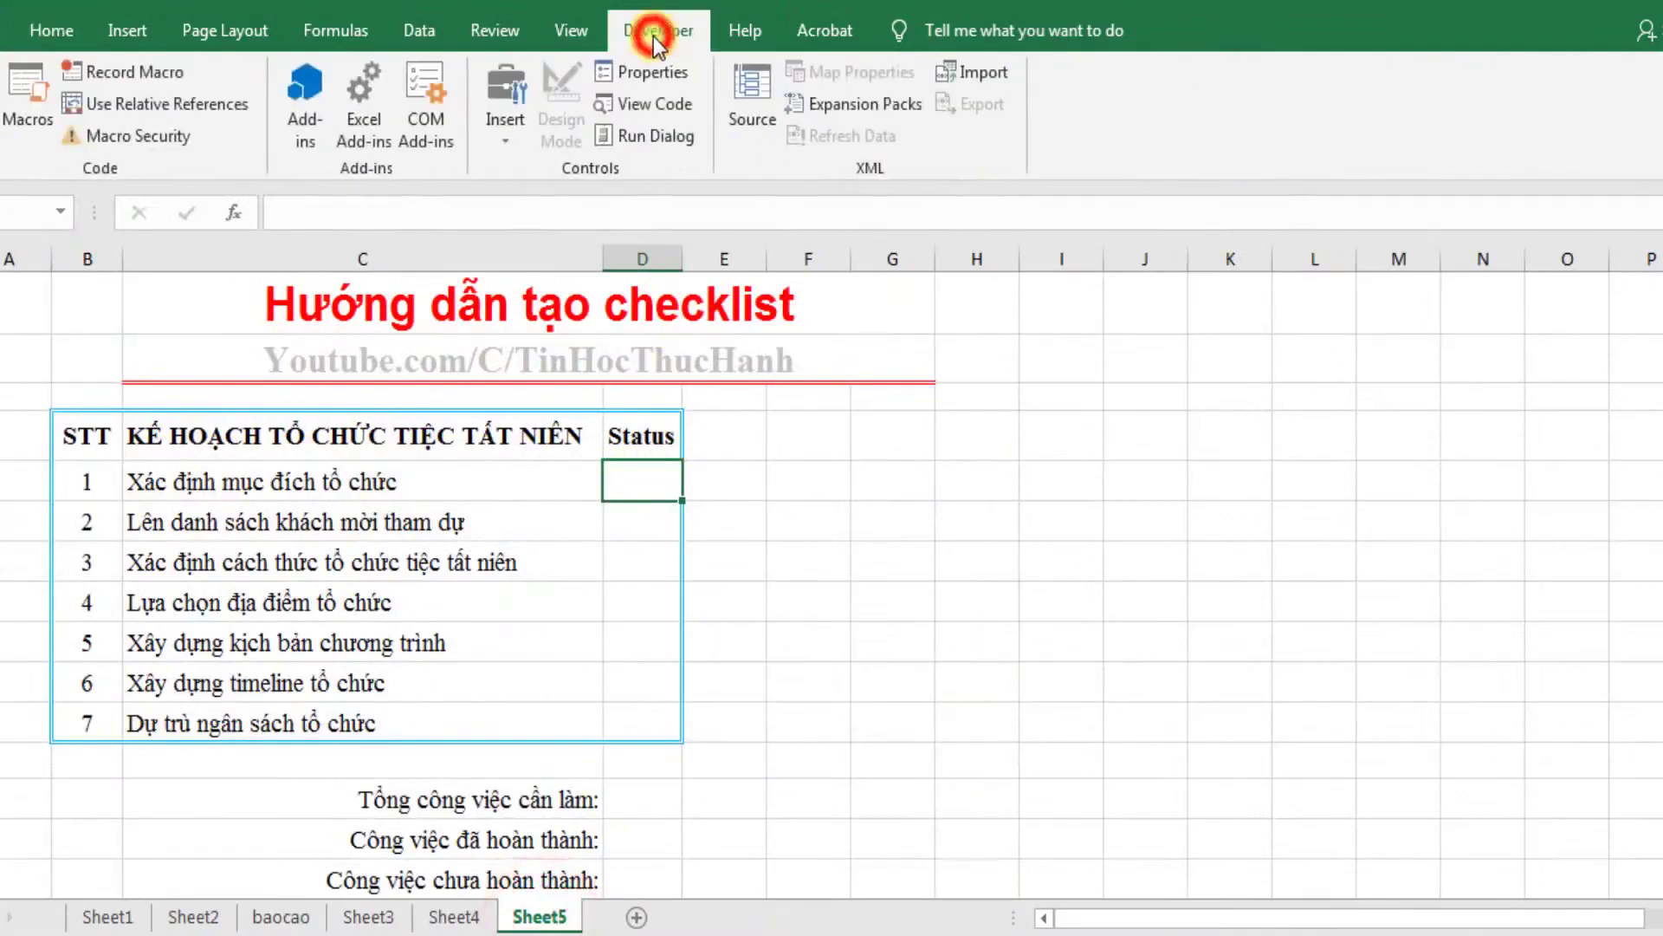
Draw a form check box in Status cell D5, clear its label, and test ticking it.
left_click(508, 141)
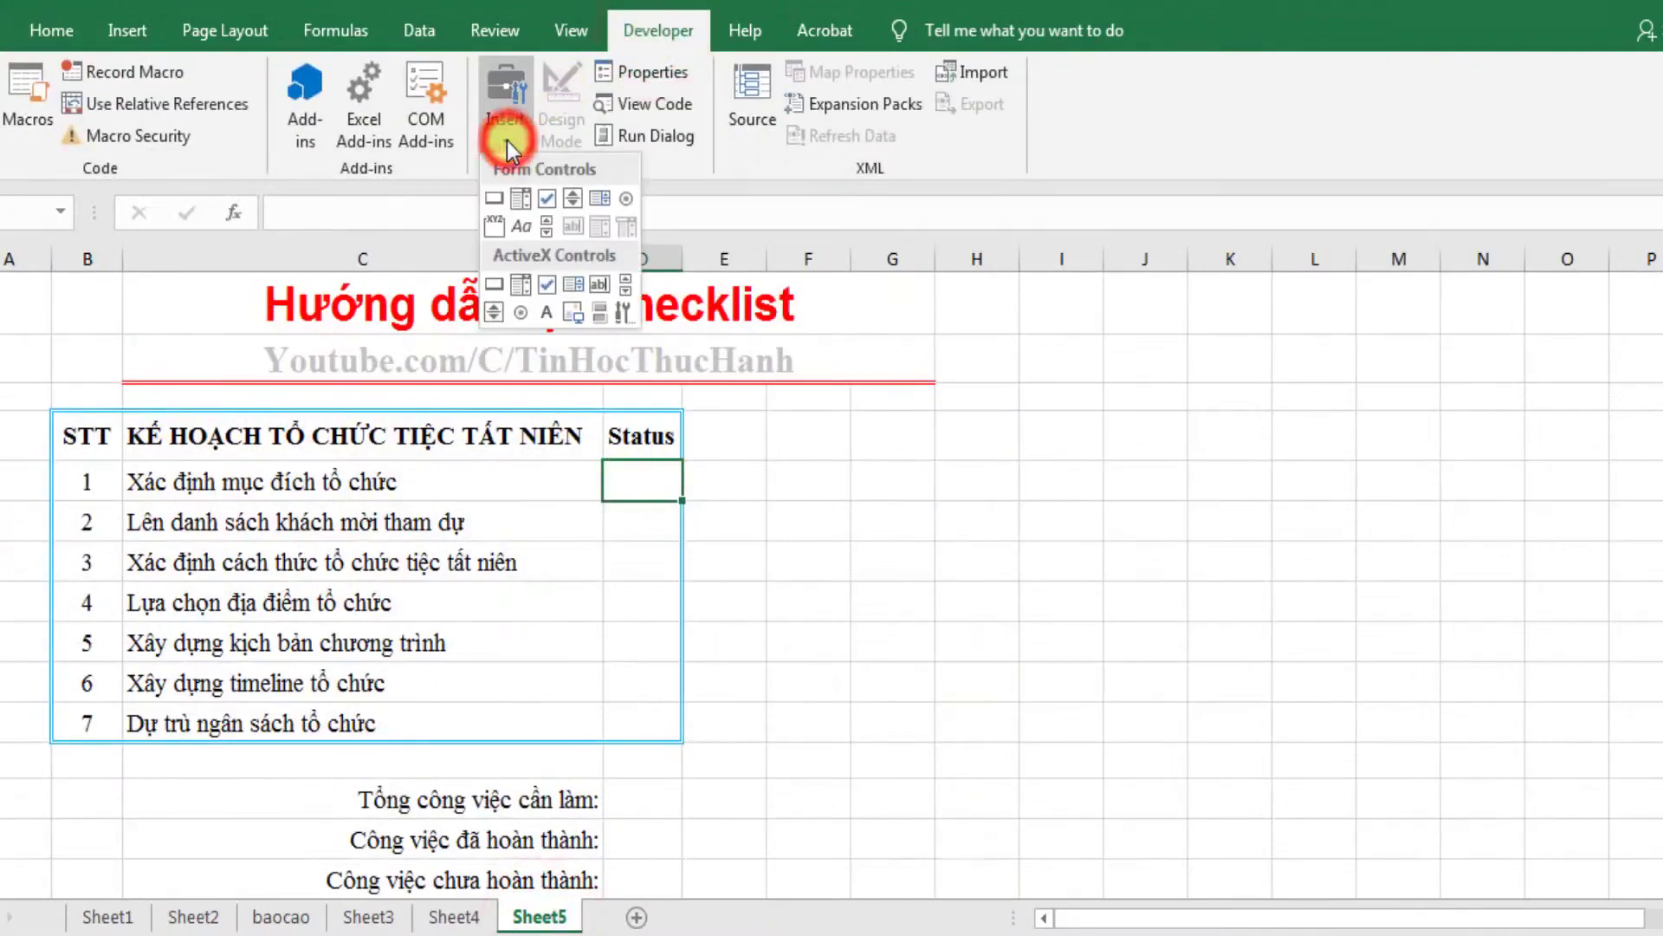
left_click(547, 200)
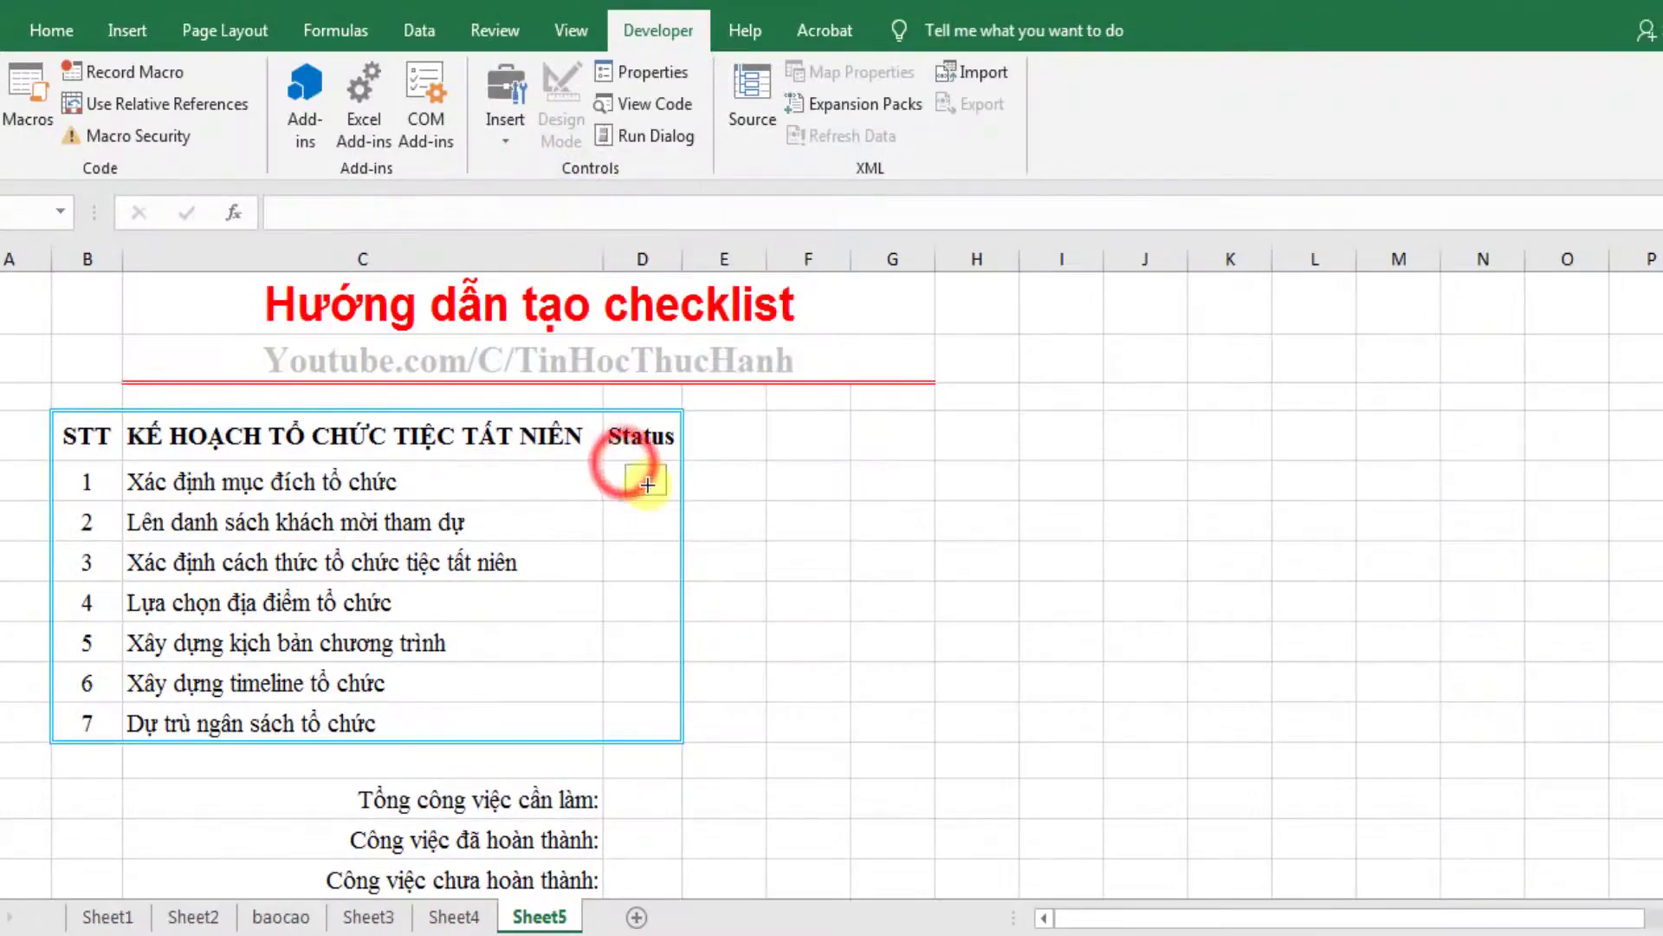
left_click_drag(624, 463, 667, 495)
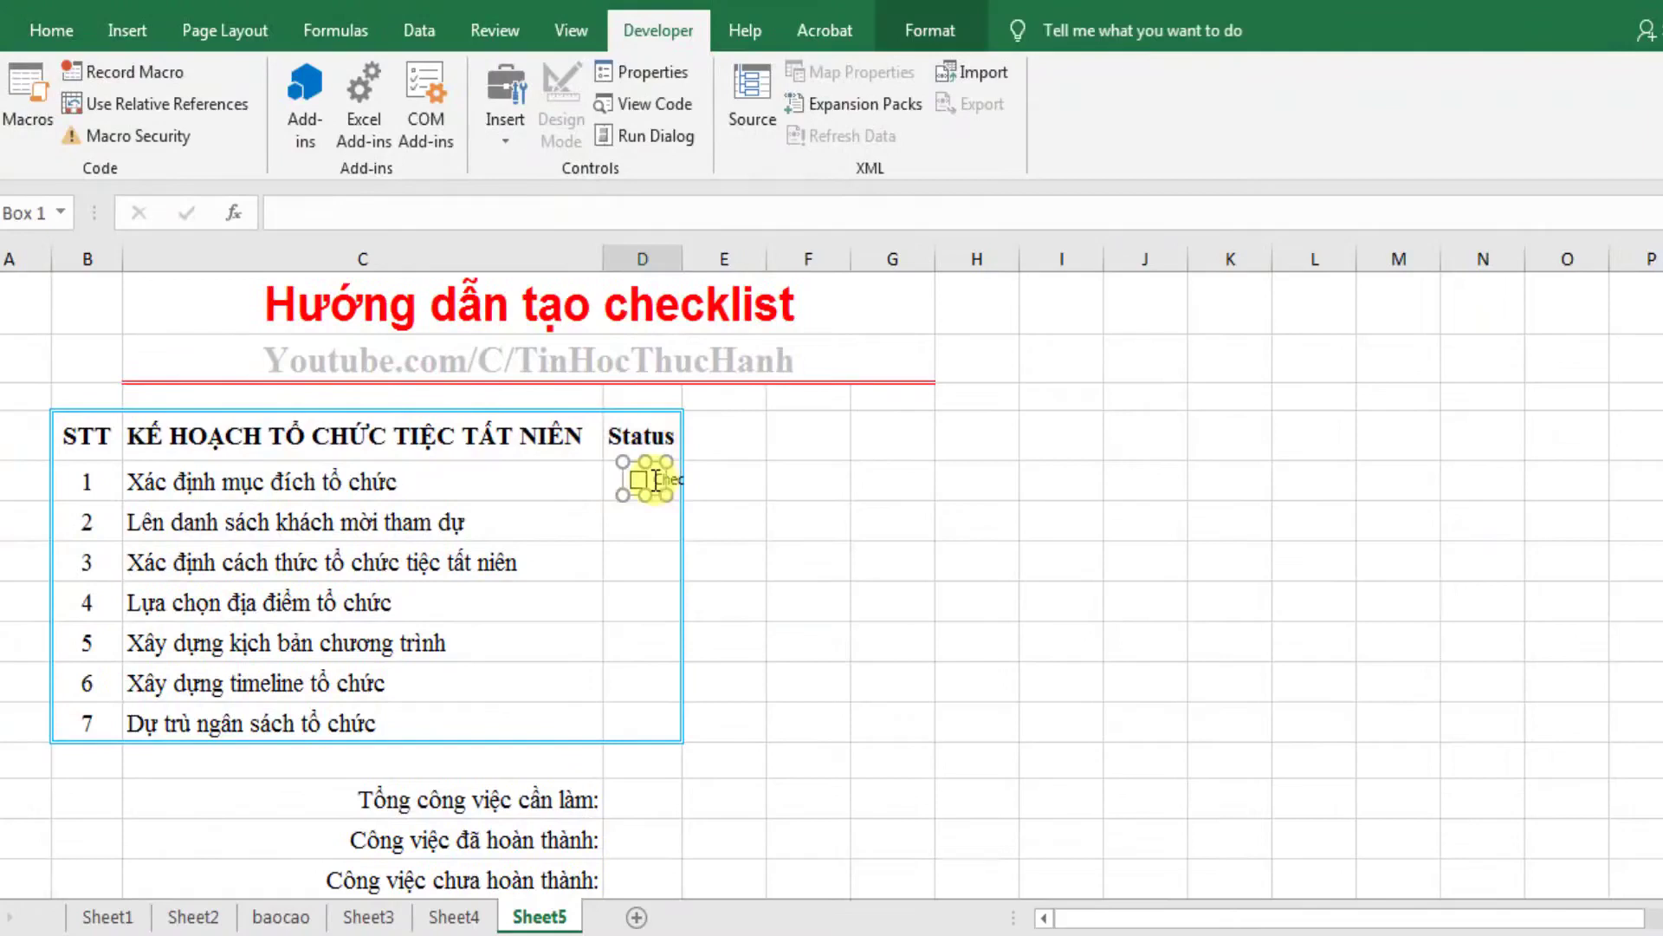
left_click(664, 482)
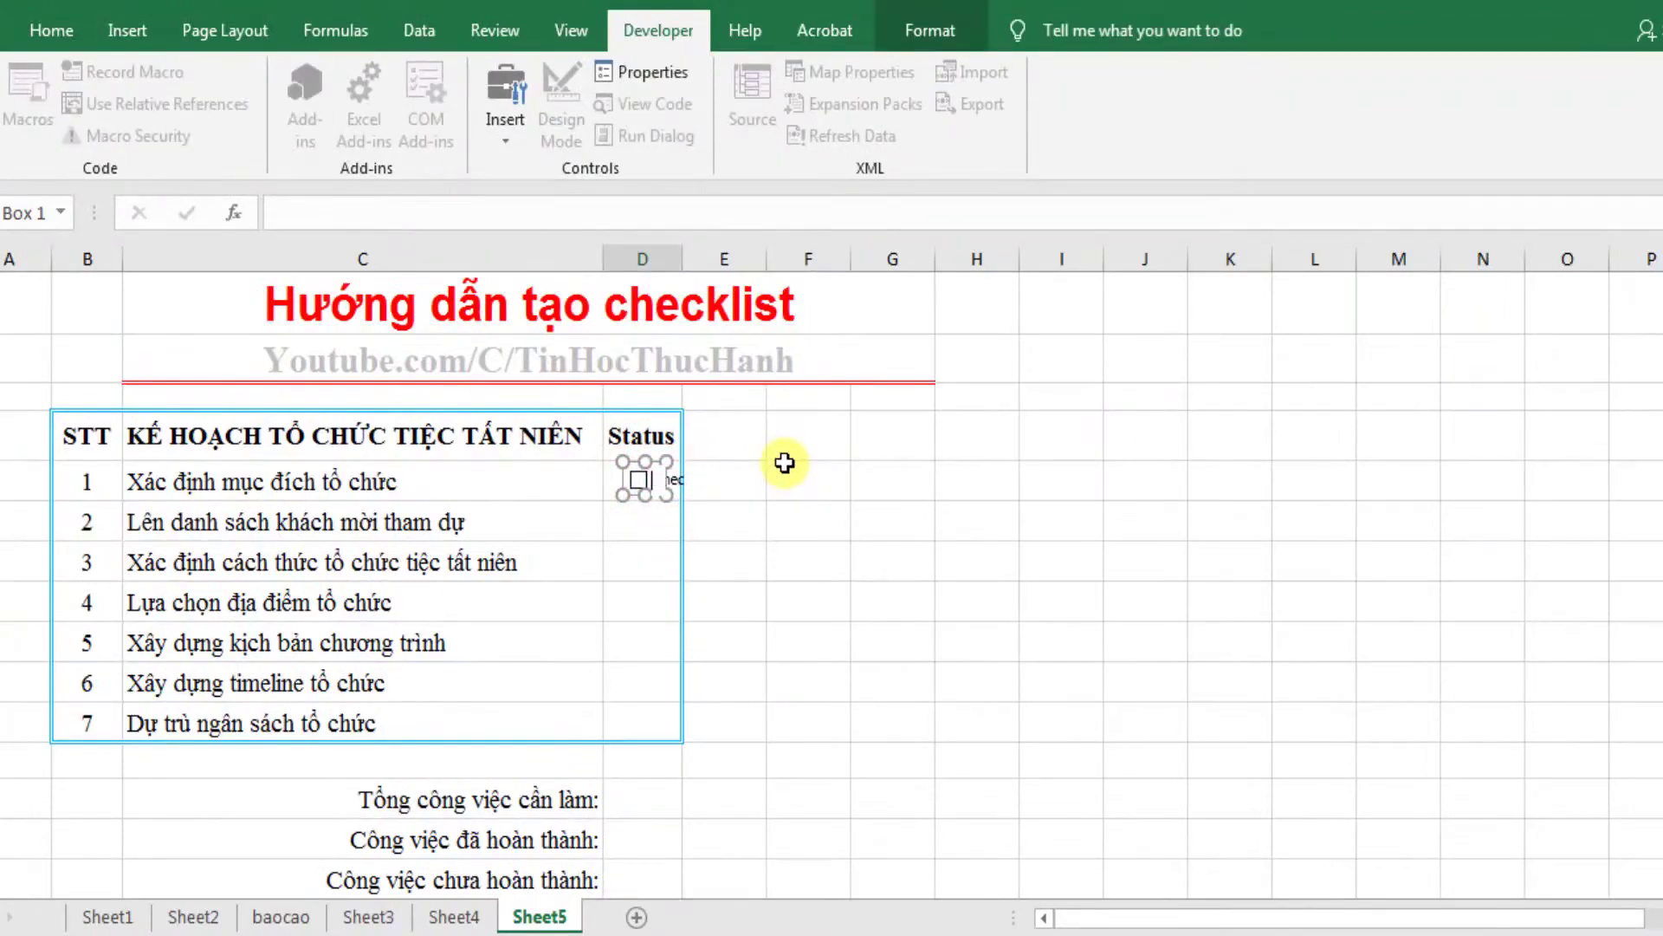
left_click(761, 475)
left_click(641, 481)
left_click(657, 481)
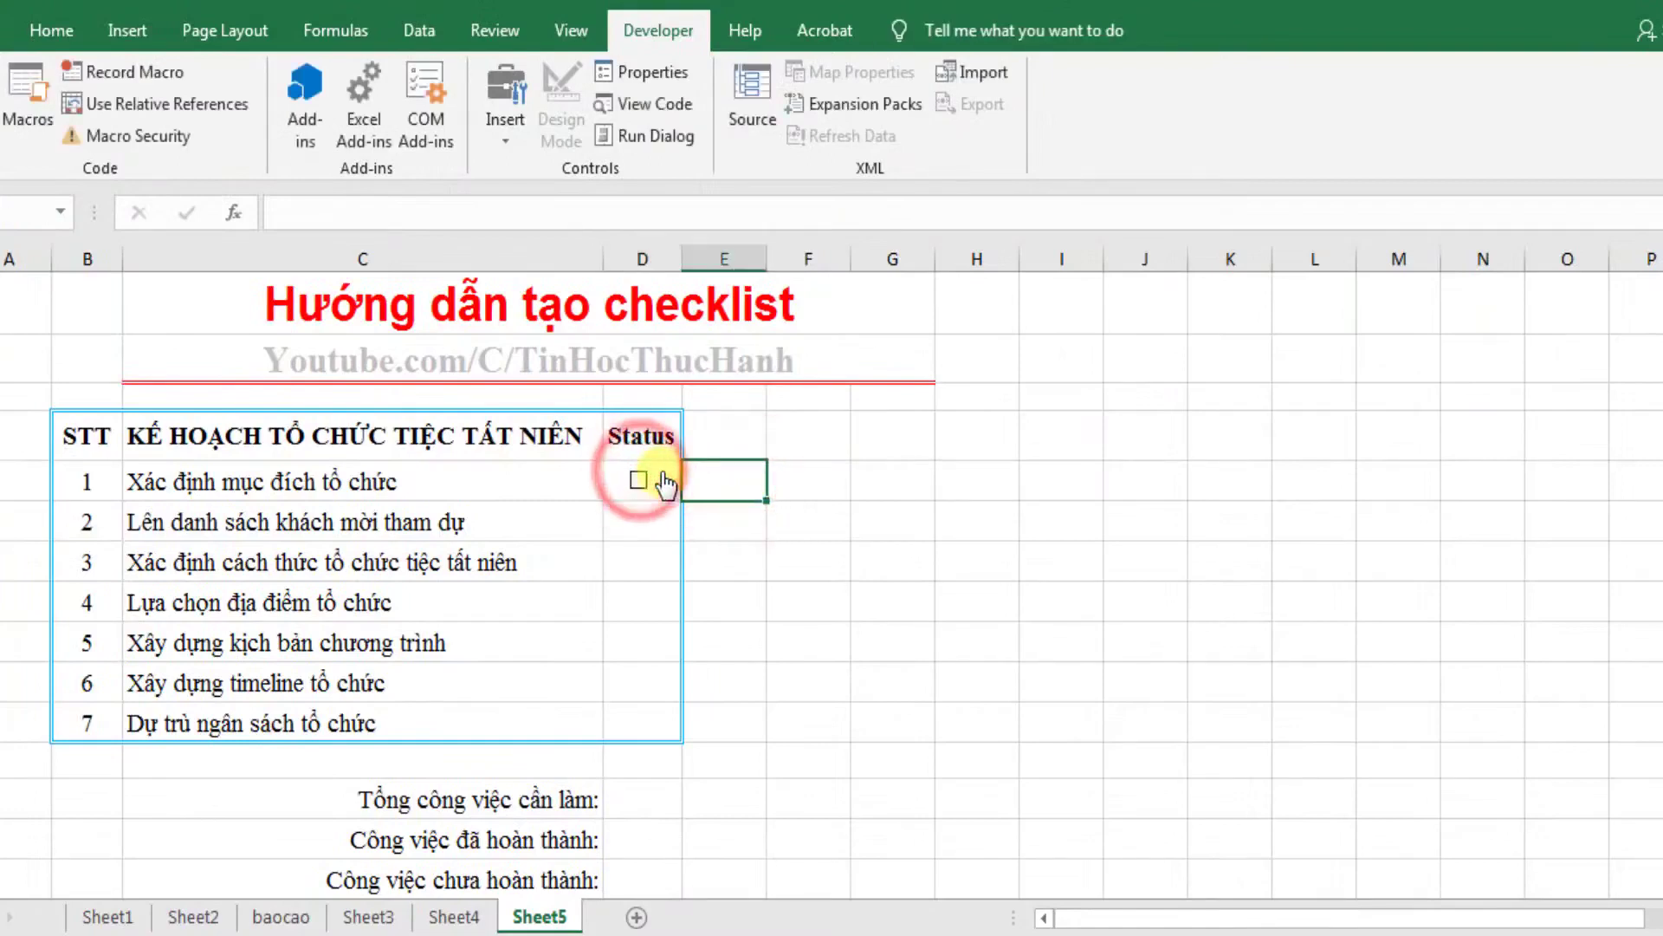
Fill the D5 check box down through D11 so each of the seven tasks has one.
left_click(676, 472)
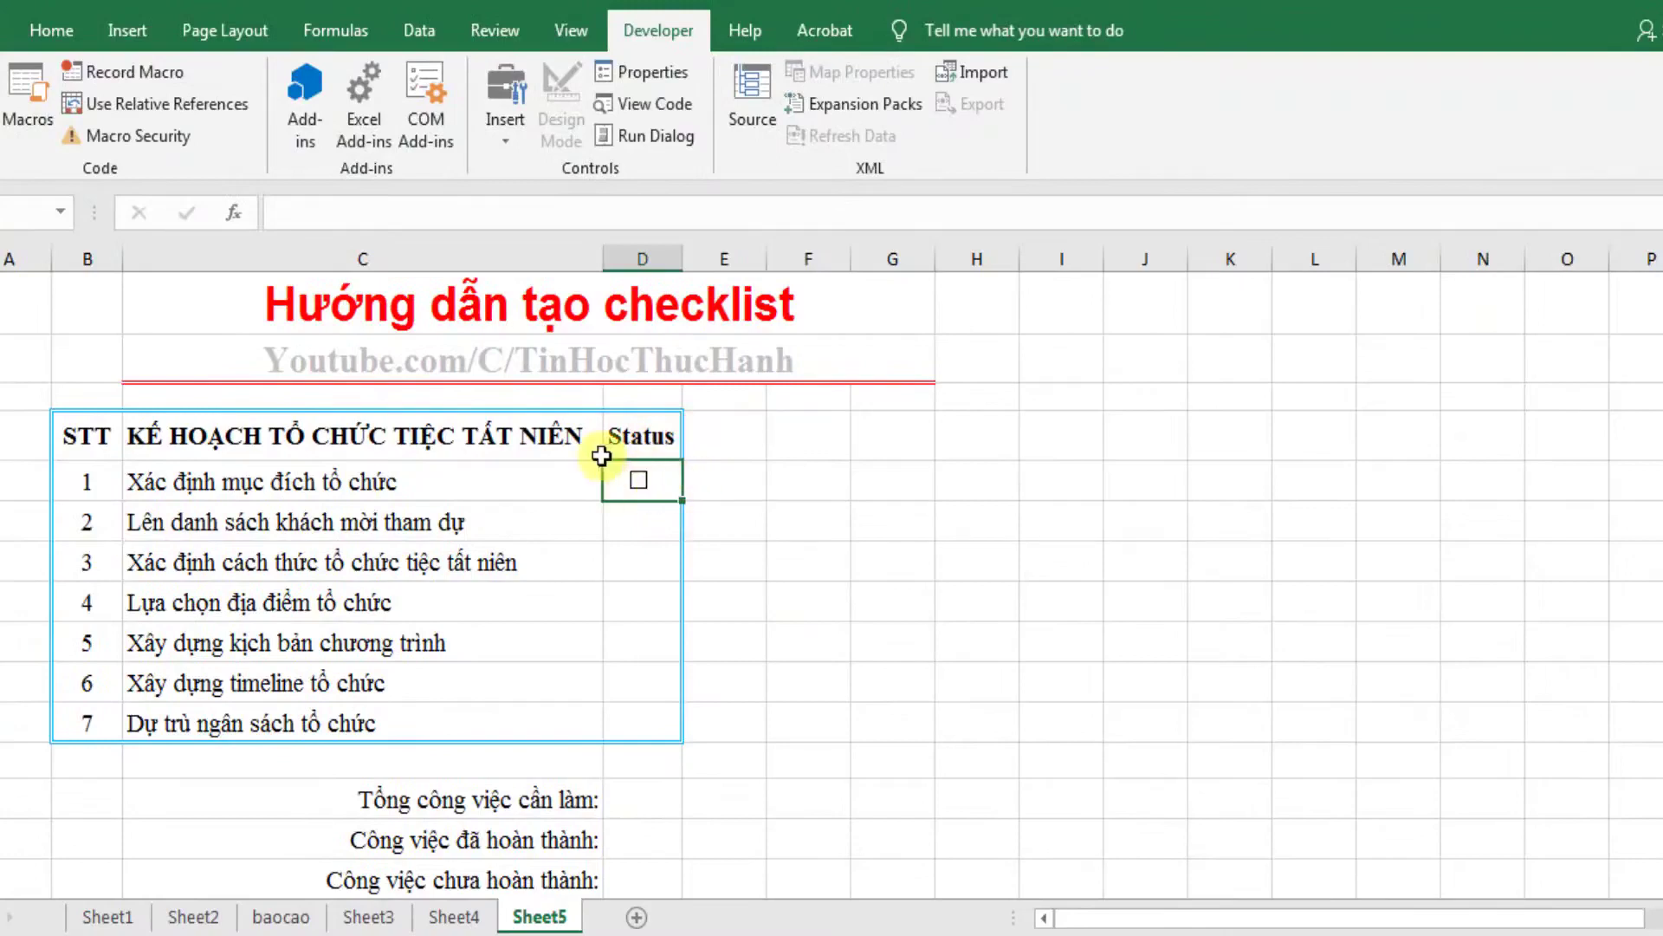
left_click_drag(681, 502, 666, 732)
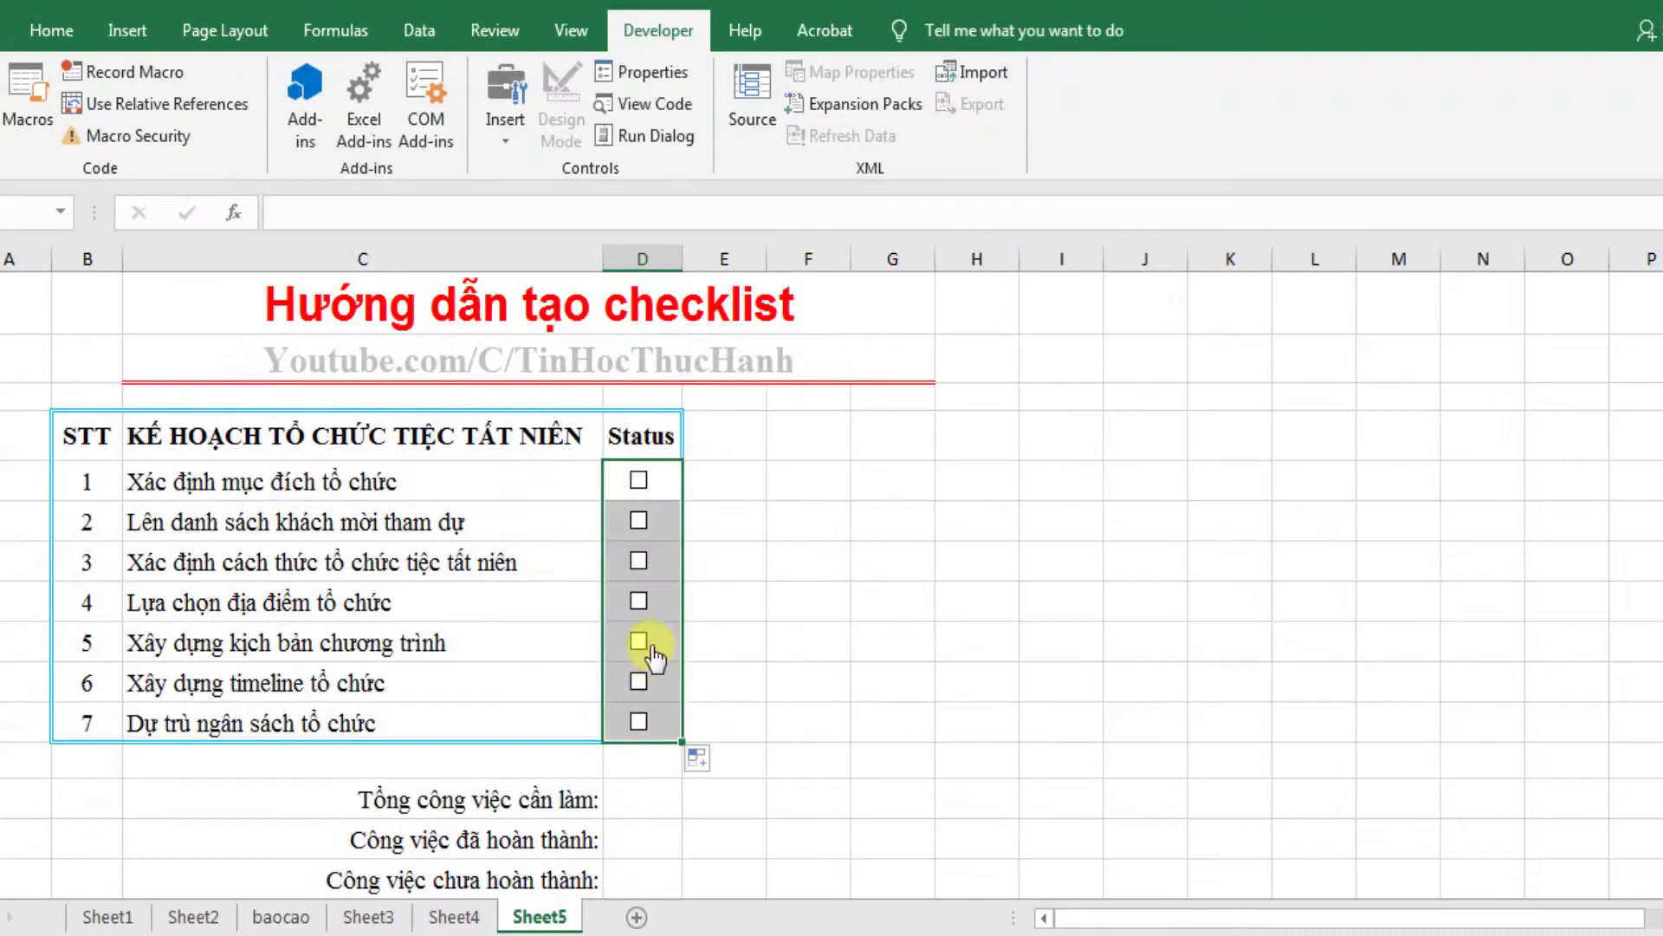
left_click(759, 554)
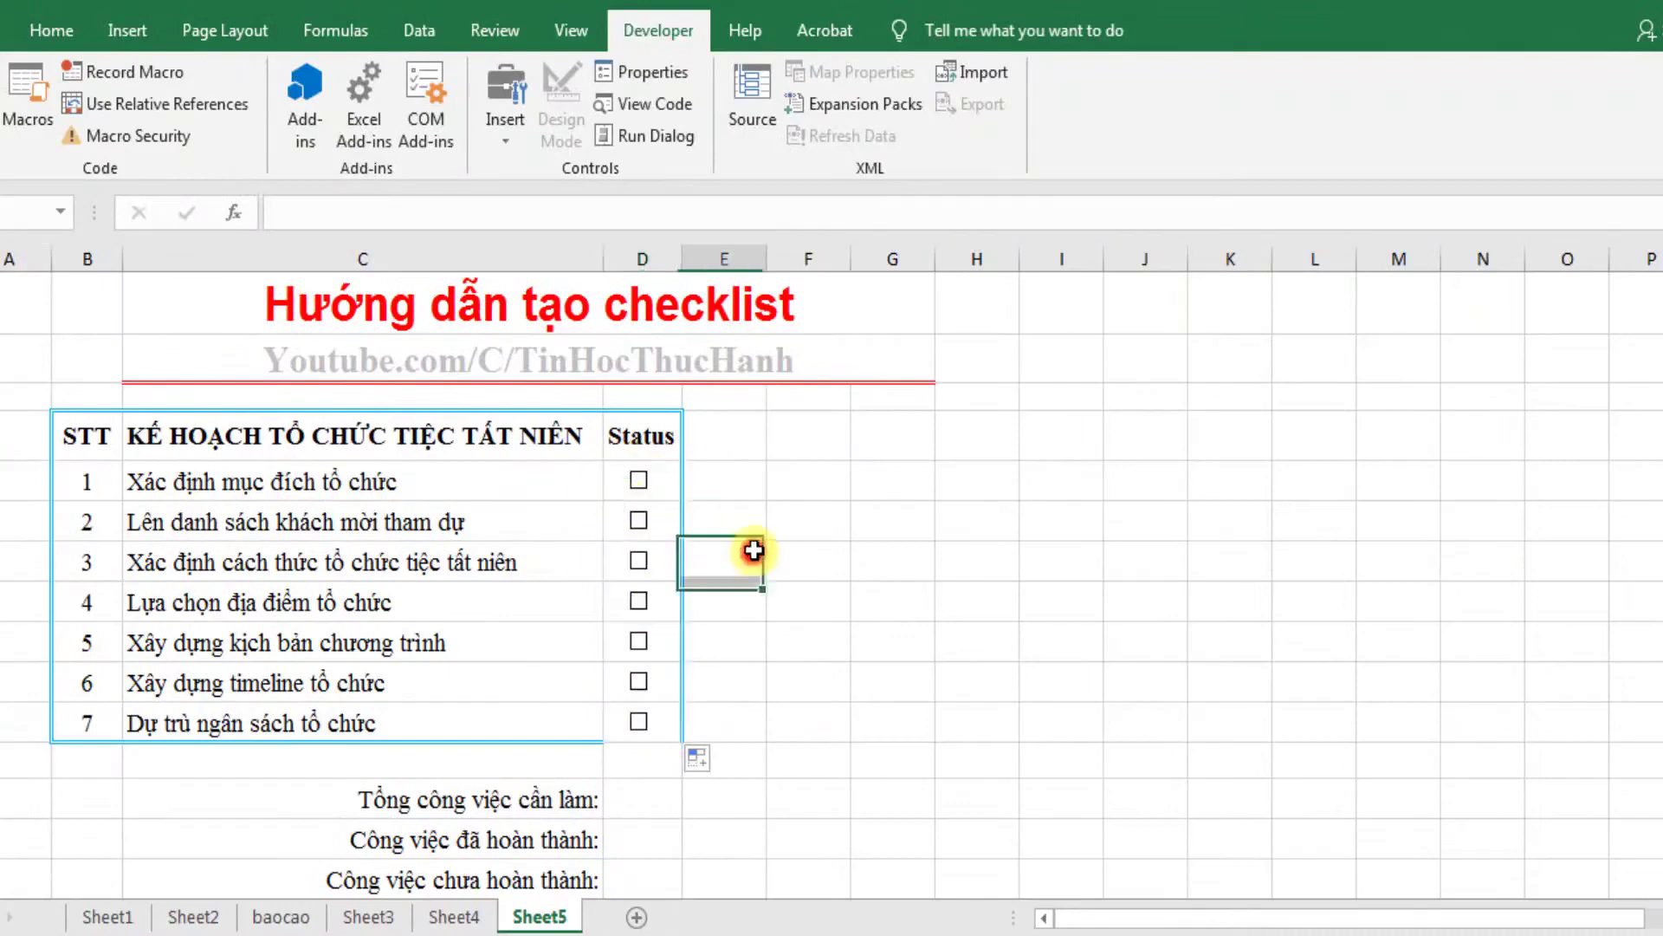
left_click(638, 481)
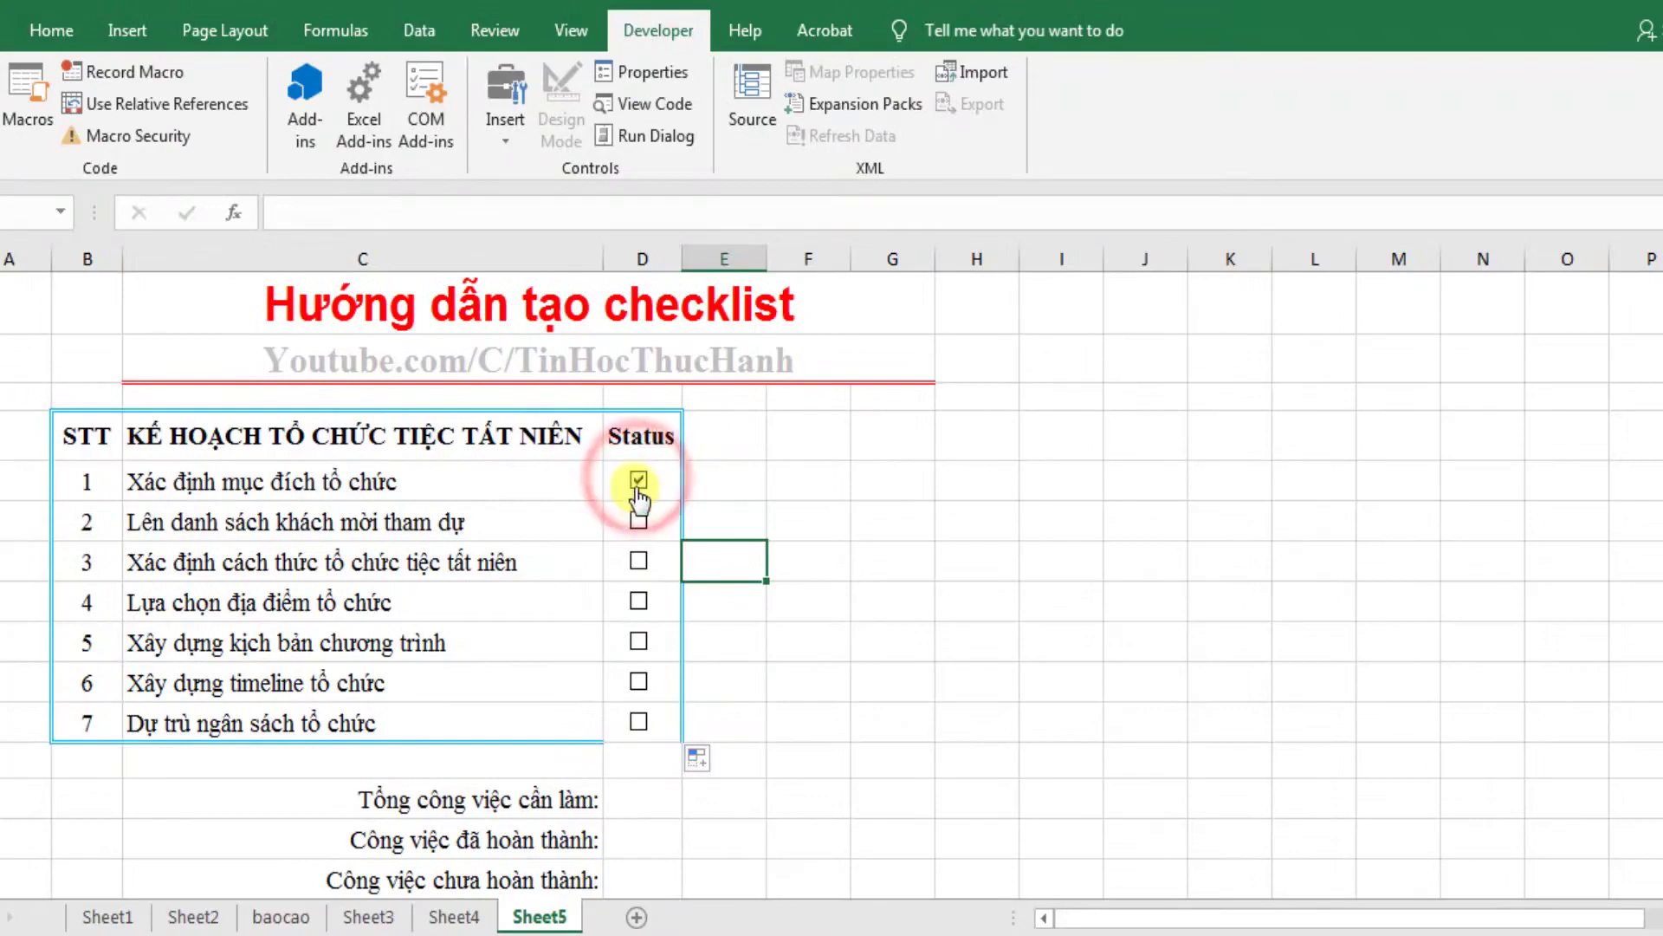
left_click(167, 486)
left_click(96, 483)
left_click(229, 486)
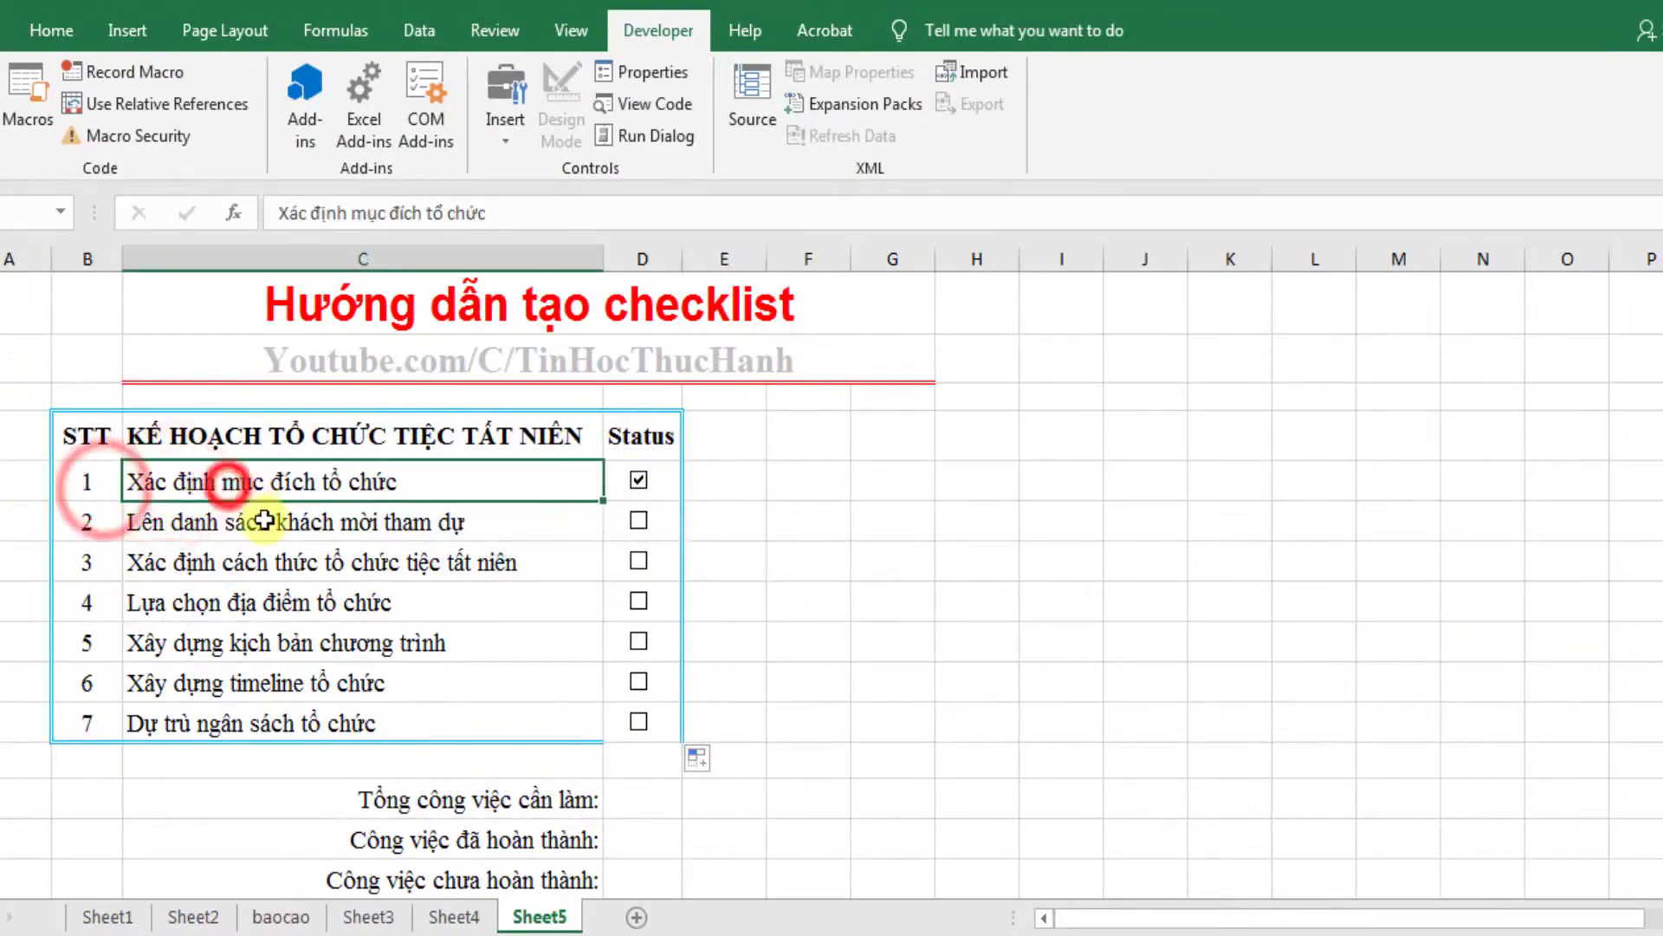
left_click(249, 524)
left_click(638, 481)
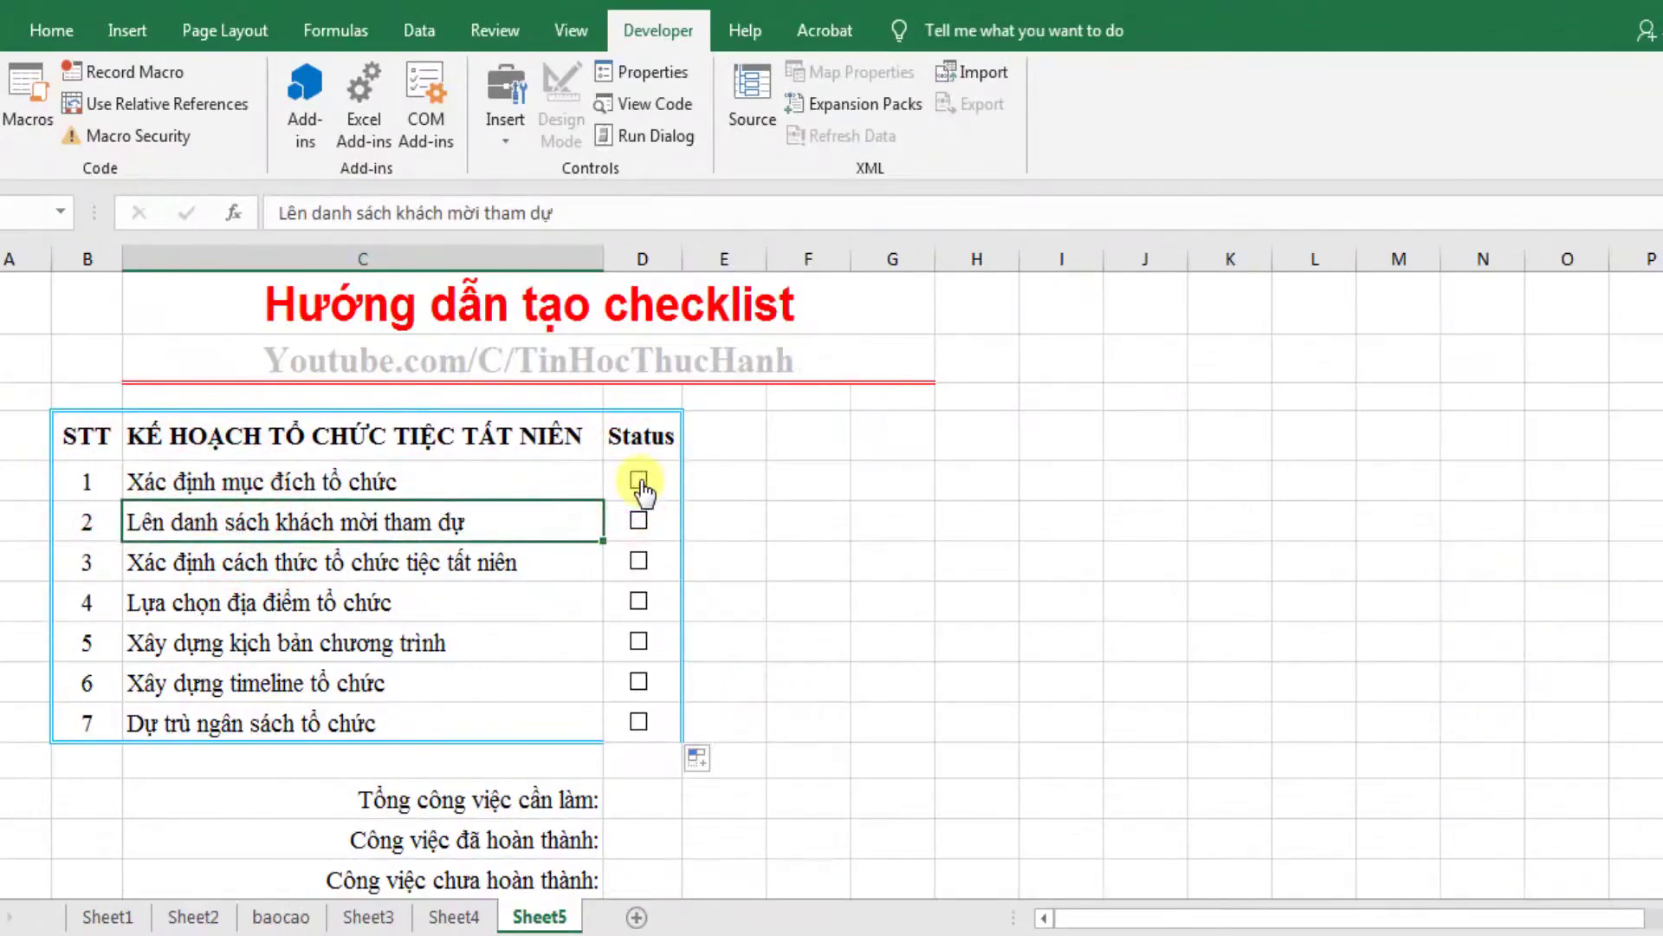
Link the first two task checkboxes to cells E5 and E6 through Format Control.
right_click(641, 483)
left_click(756, 738)
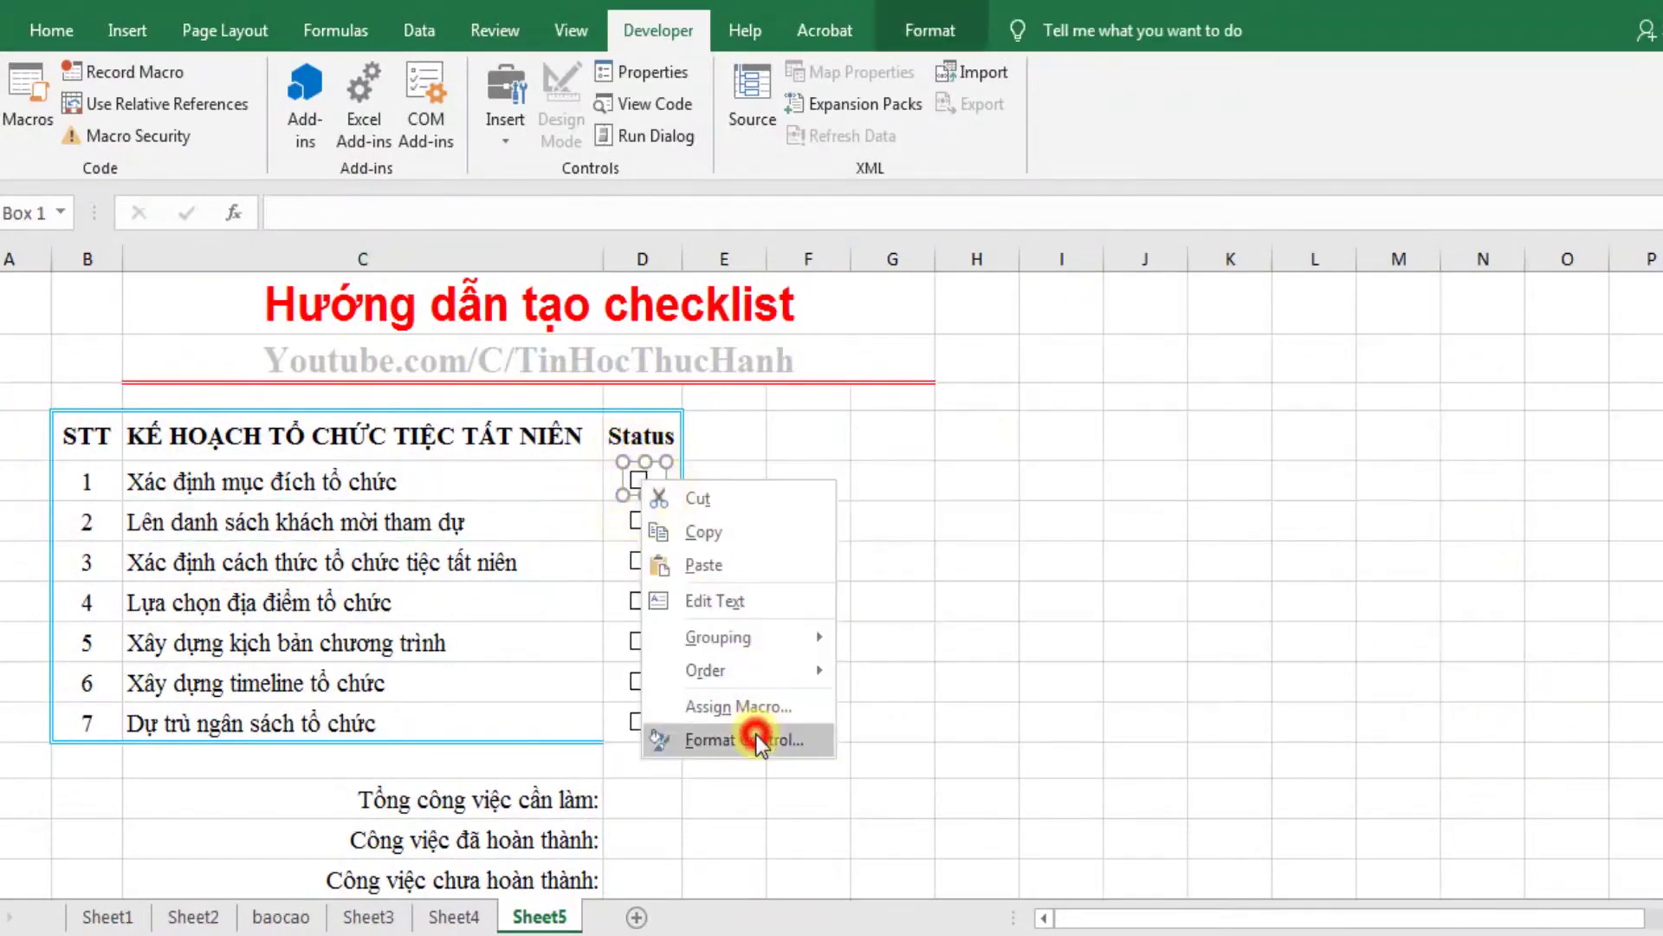
left_click_drag(944, 159, 1000, 159)
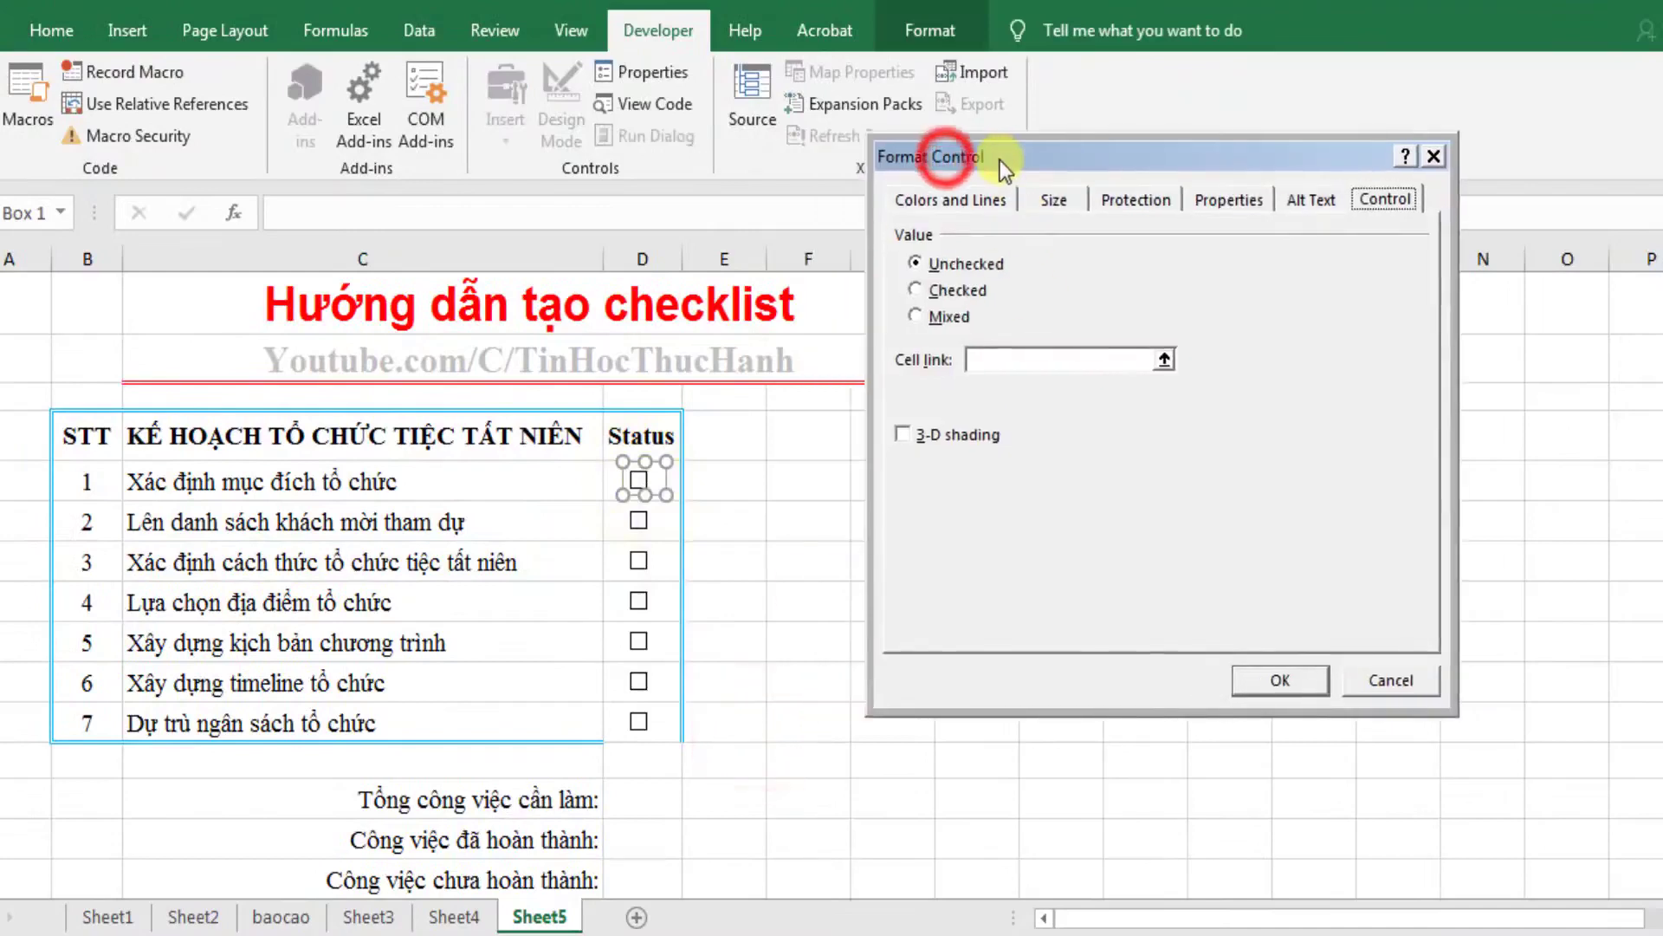
left_click(1017, 361)
left_click(711, 479)
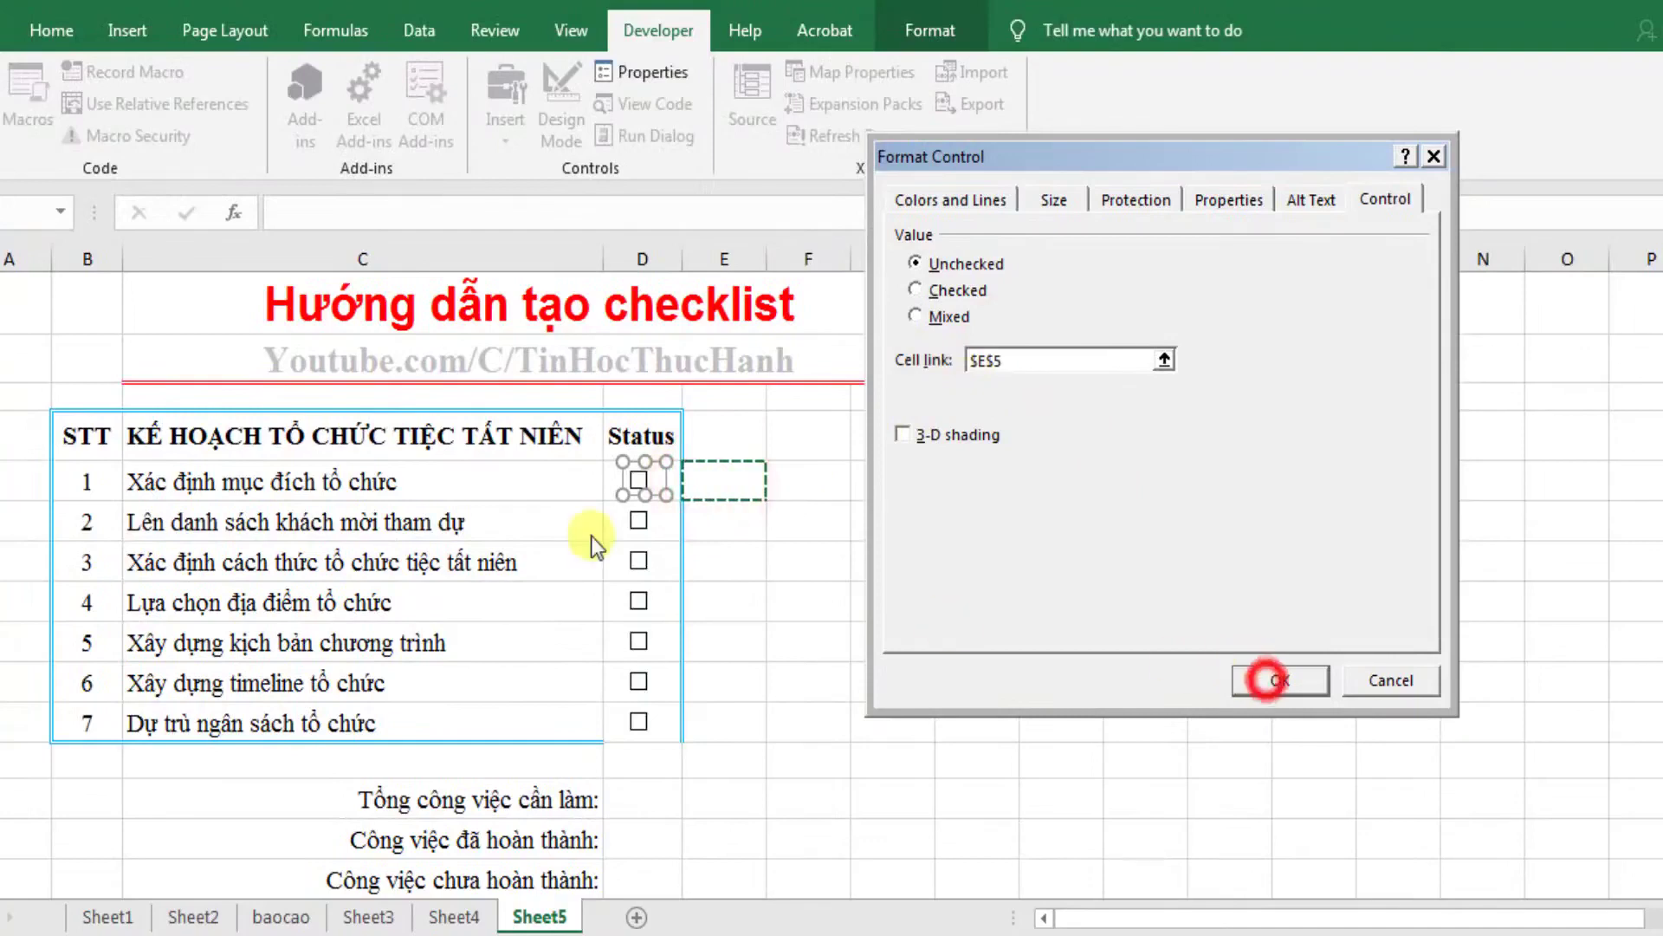
right_click(650, 524)
left_click(745, 787)
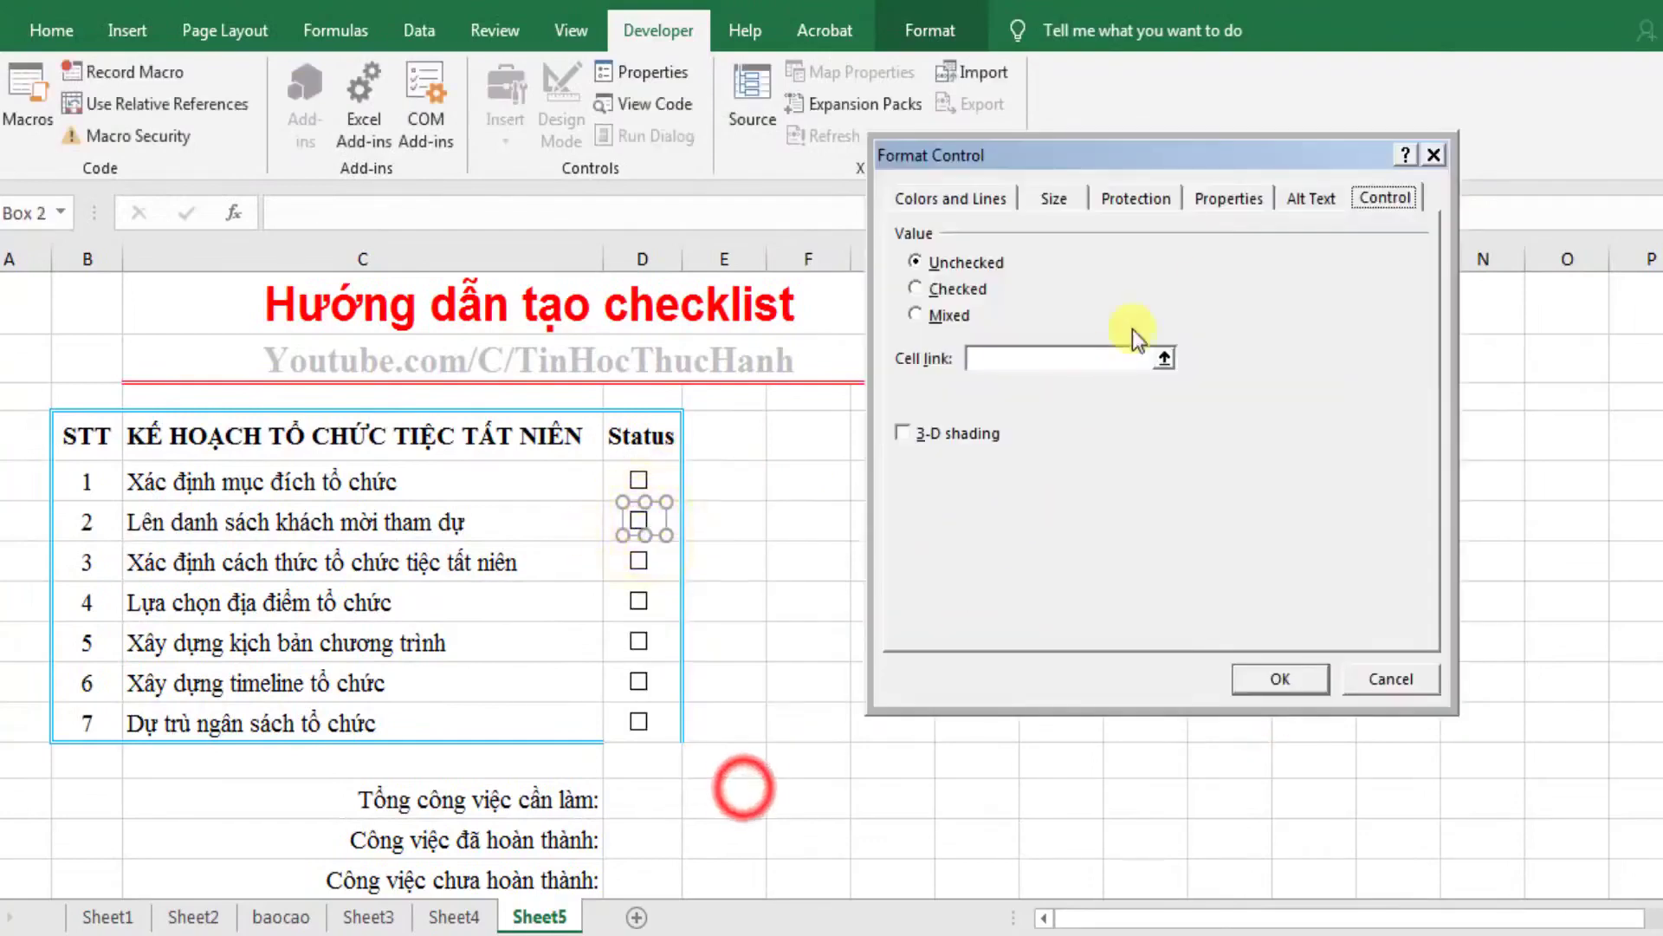
left_click(1025, 358)
left_click(728, 520)
left_click(1268, 687)
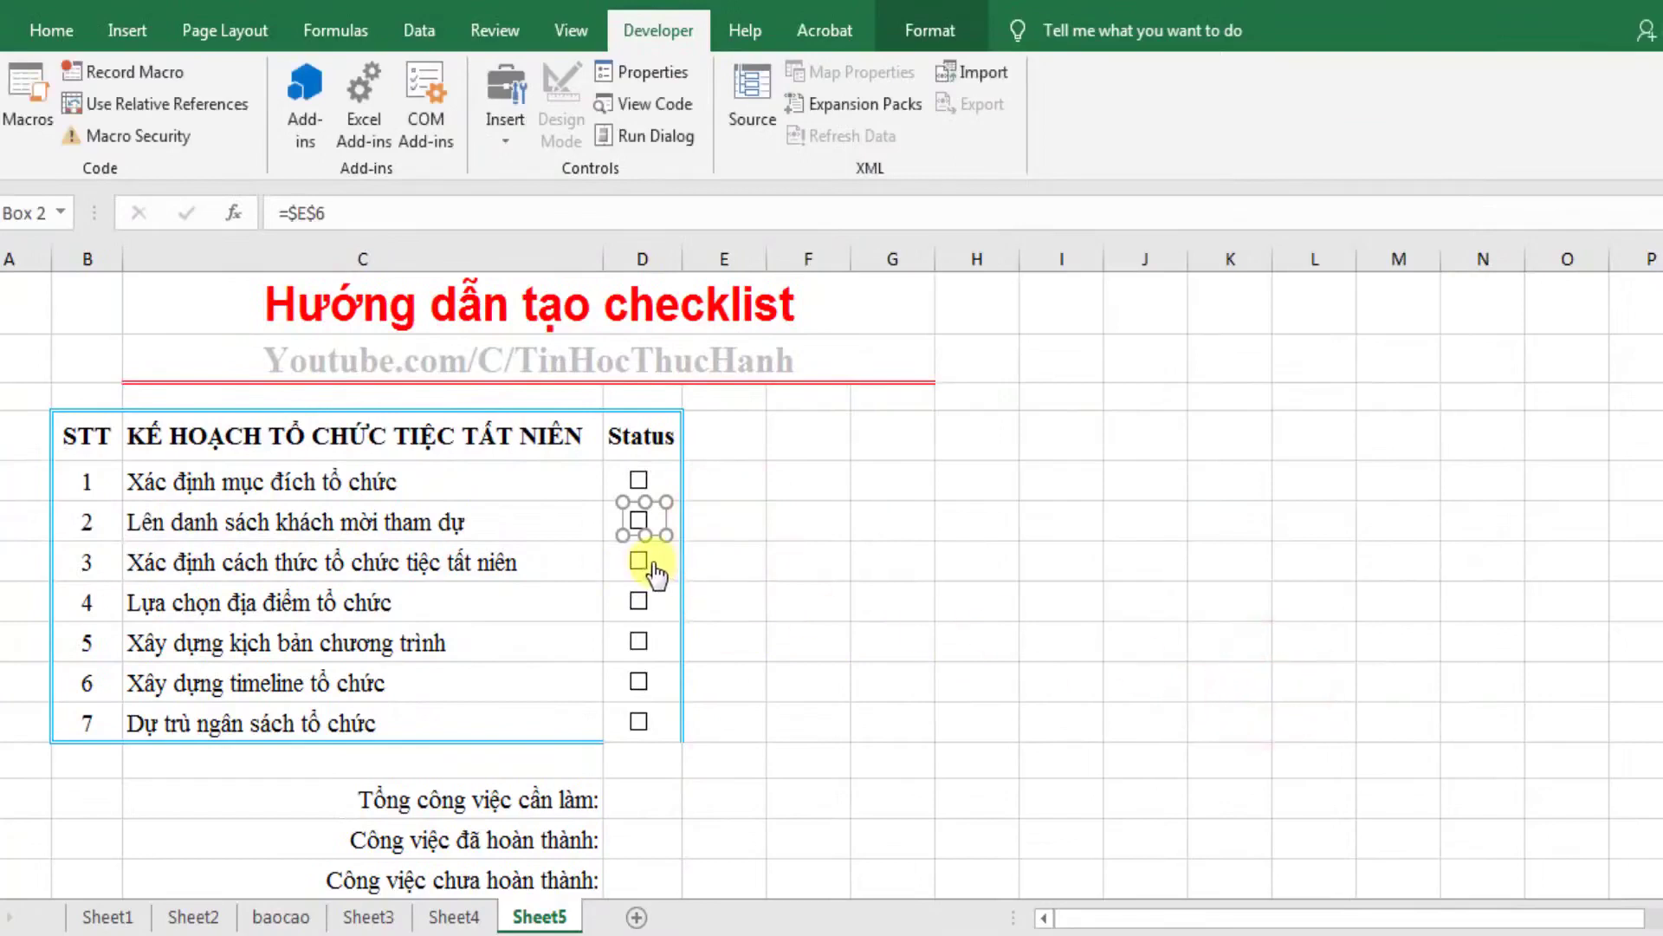
Link the third and fourth checkboxes to cells E7 and E8.
right_click(656, 572)
left_click(752, 814)
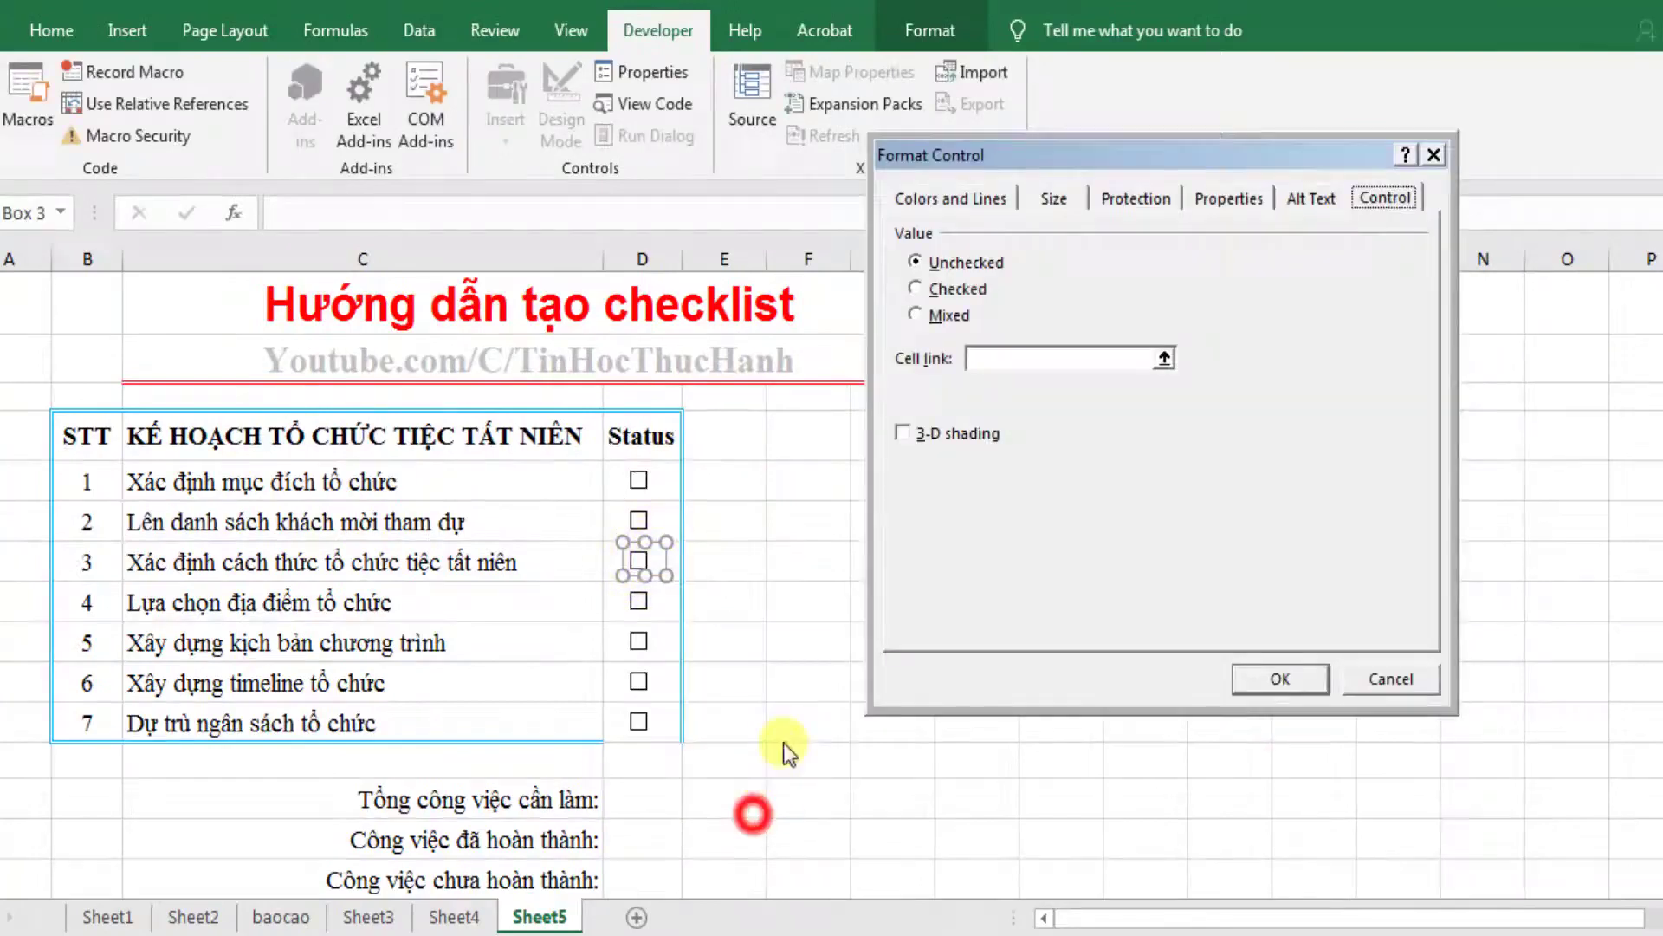
left_click(1010, 358)
left_click(719, 561)
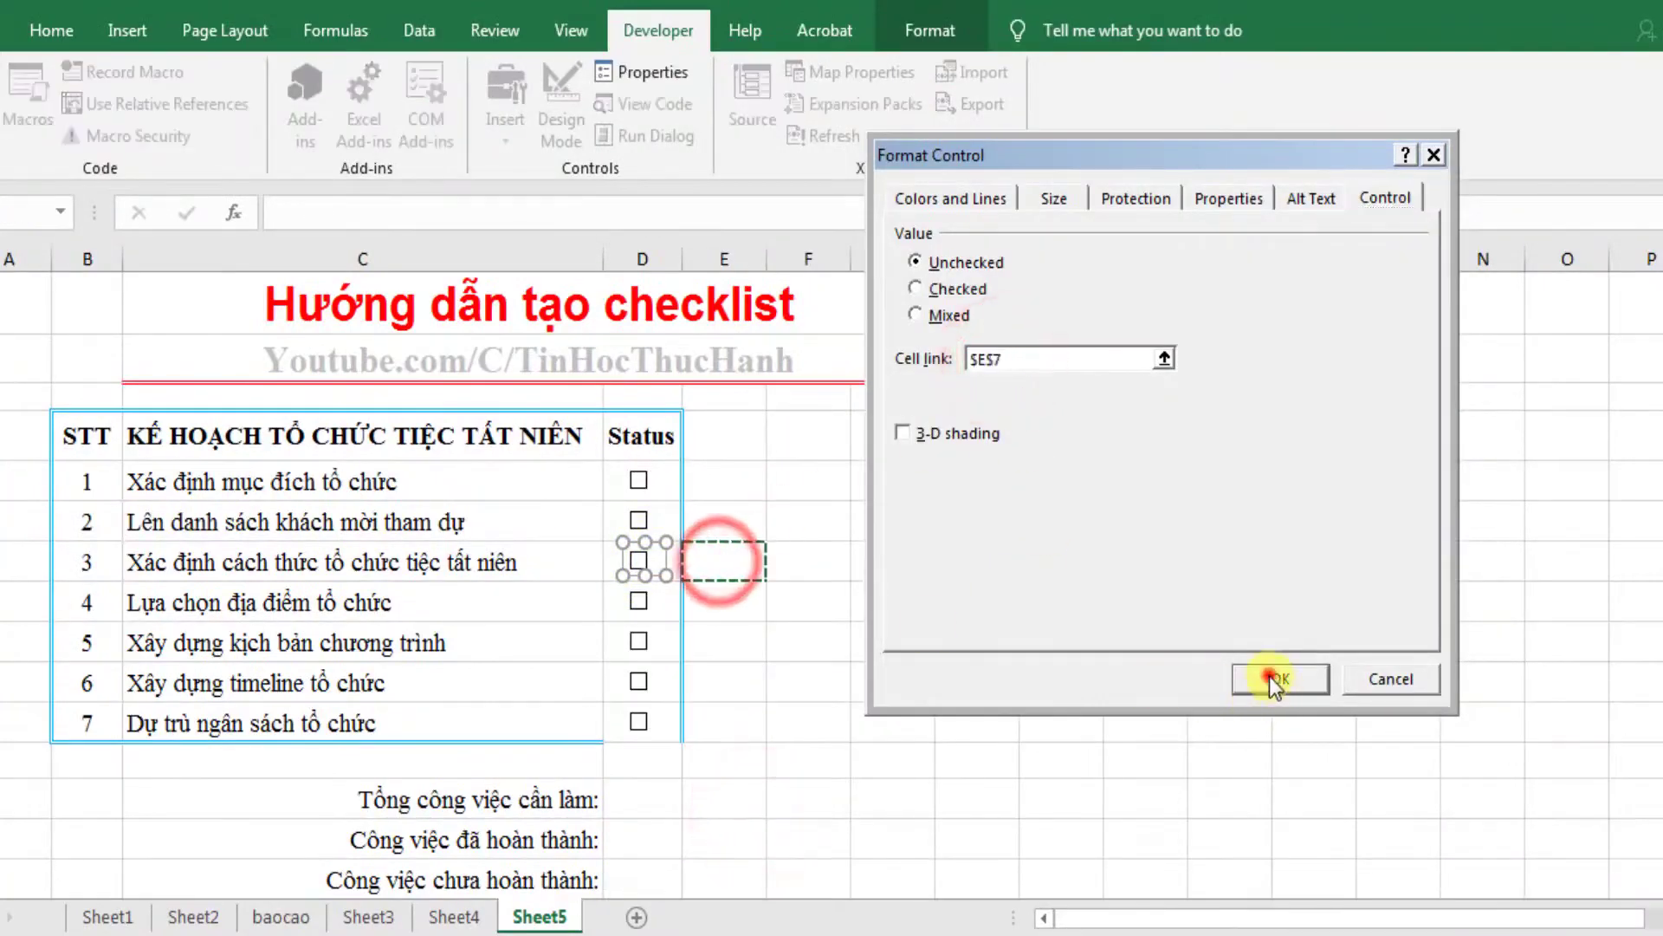
left_click(1270, 677)
right_click(641, 606)
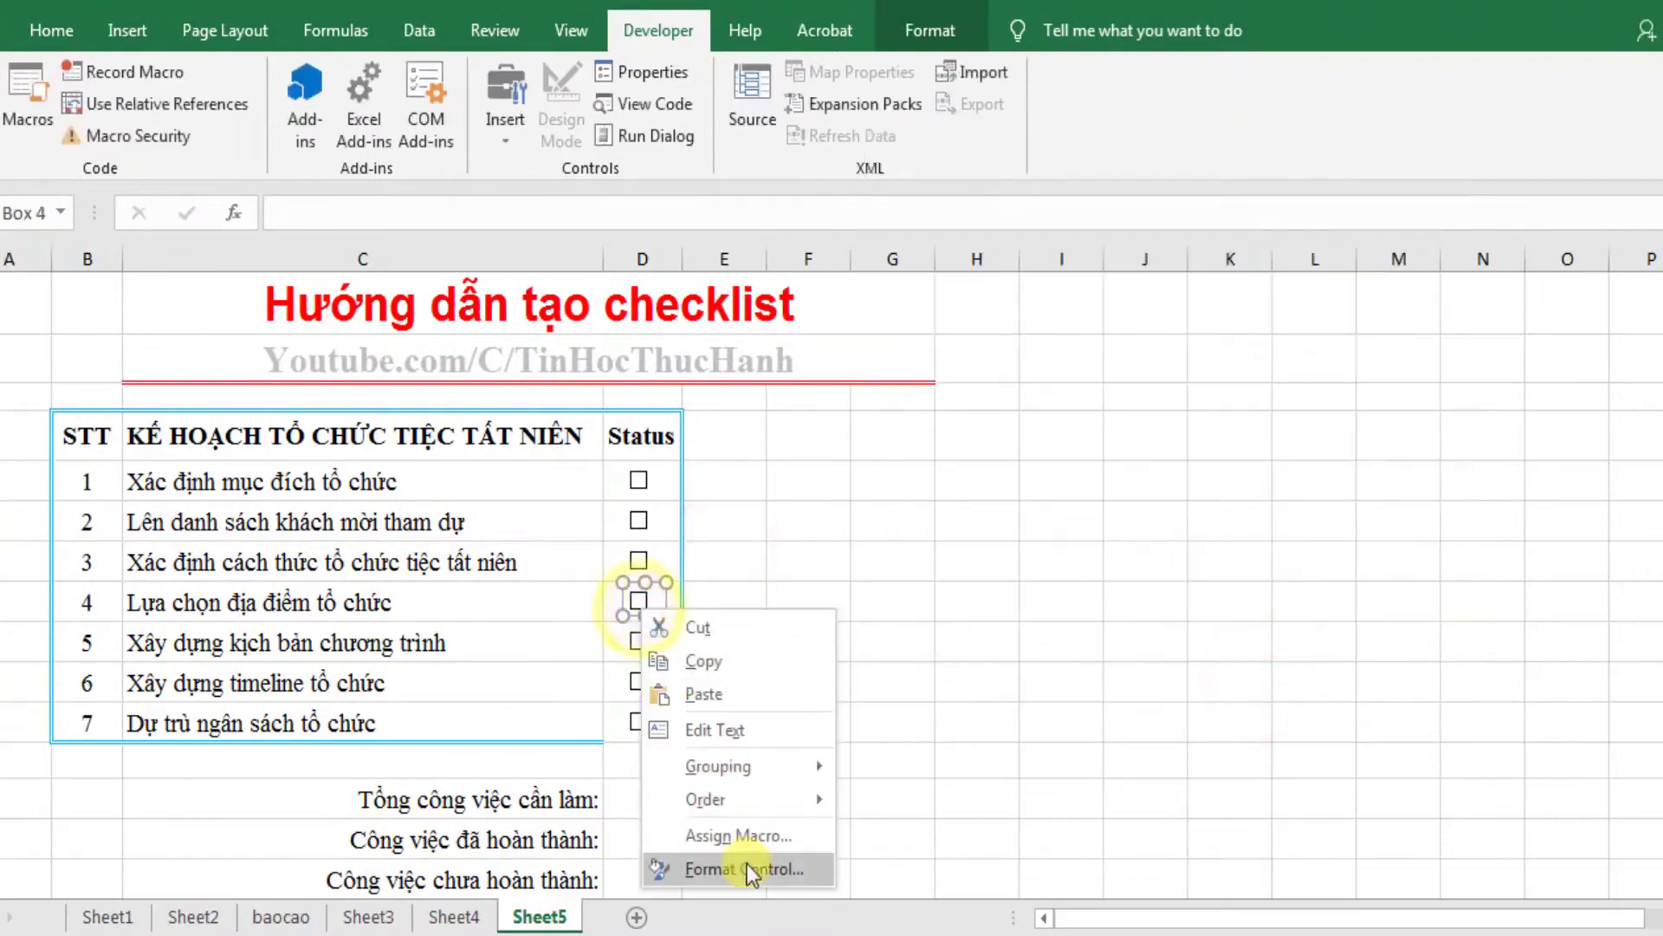
left_click(749, 869)
left_click(1009, 358)
left_click(712, 605)
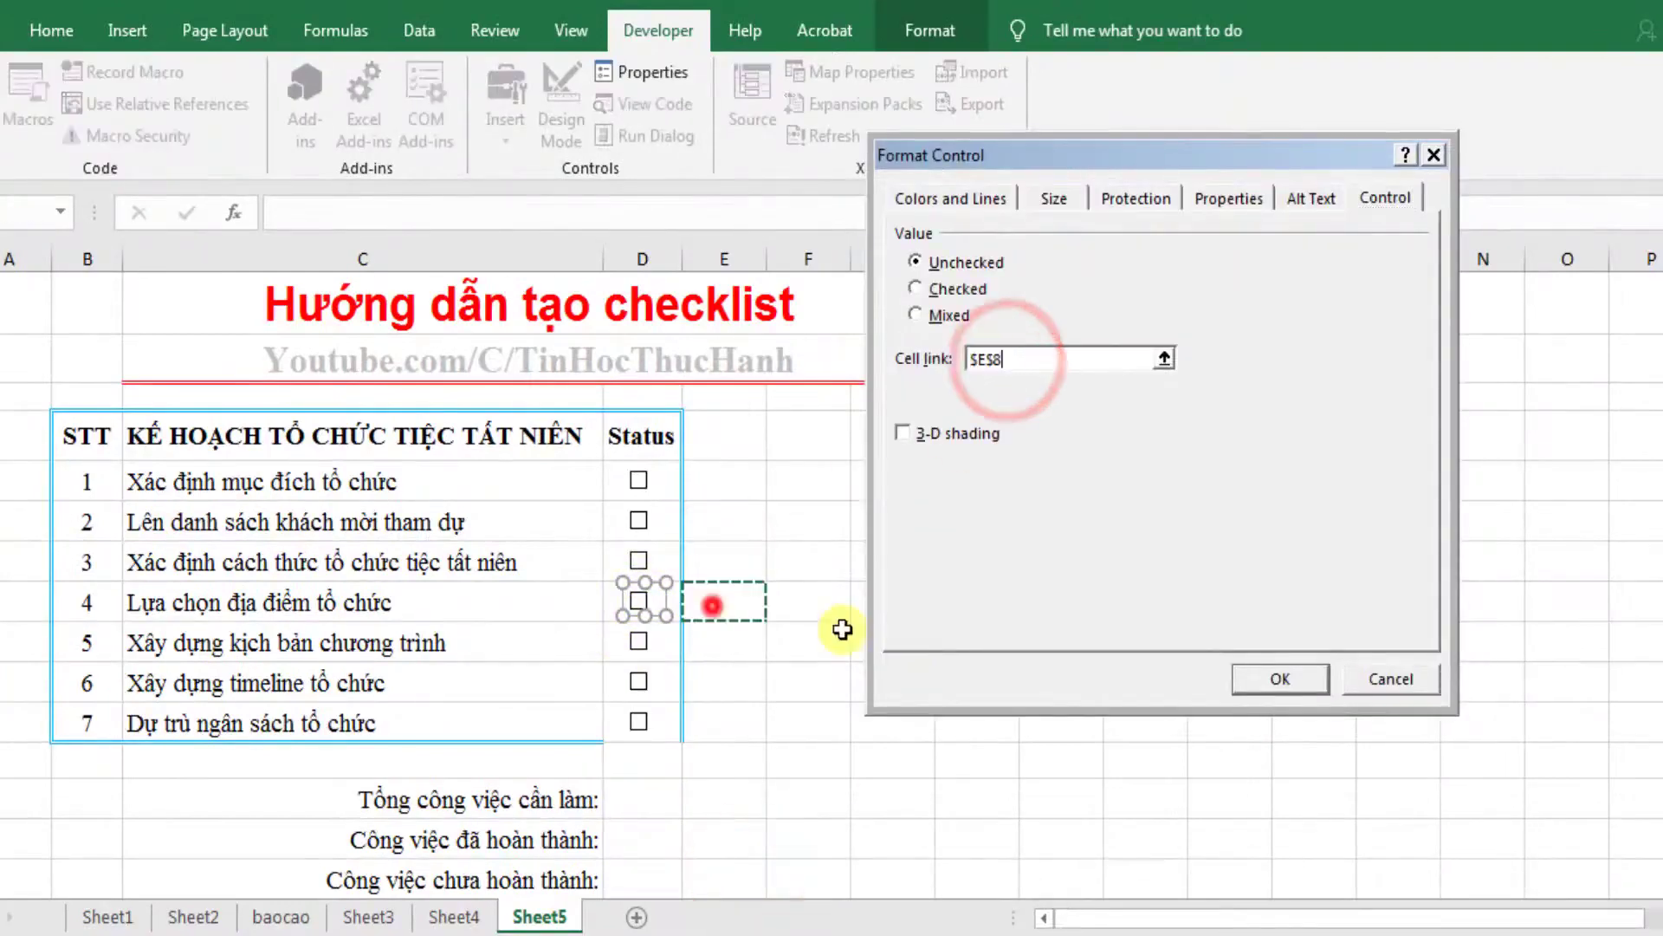
left_click(1269, 676)
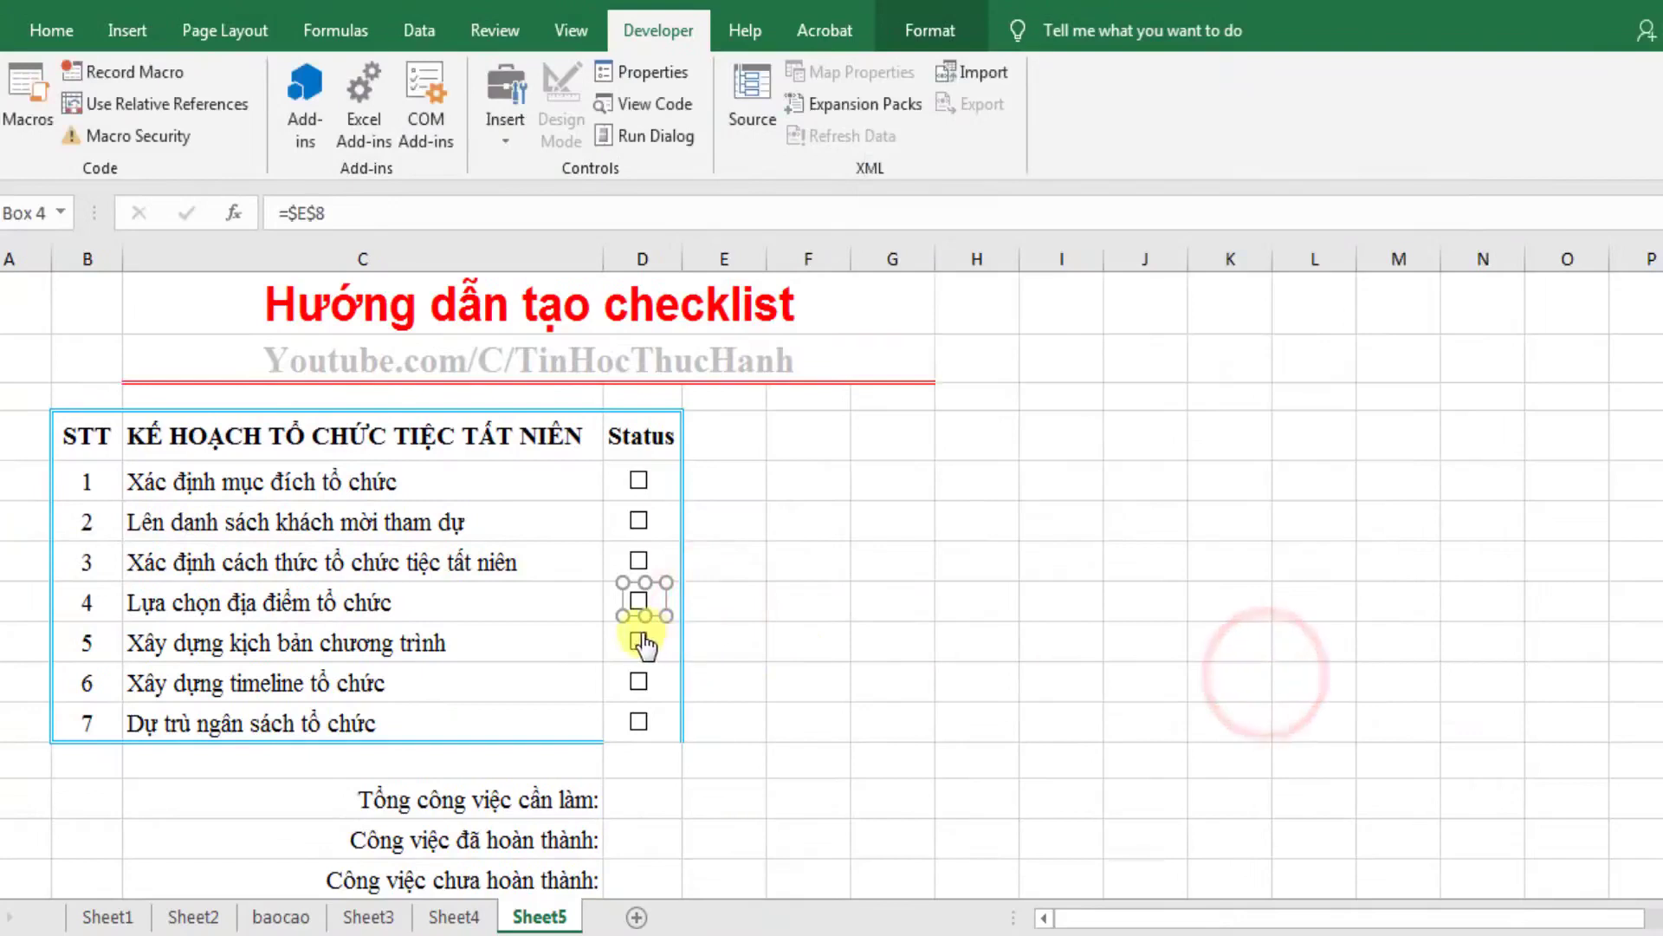
Link the fifth and sixth checkboxes to cells E9 and E10.
right_click(646, 645)
left_click(732, 892)
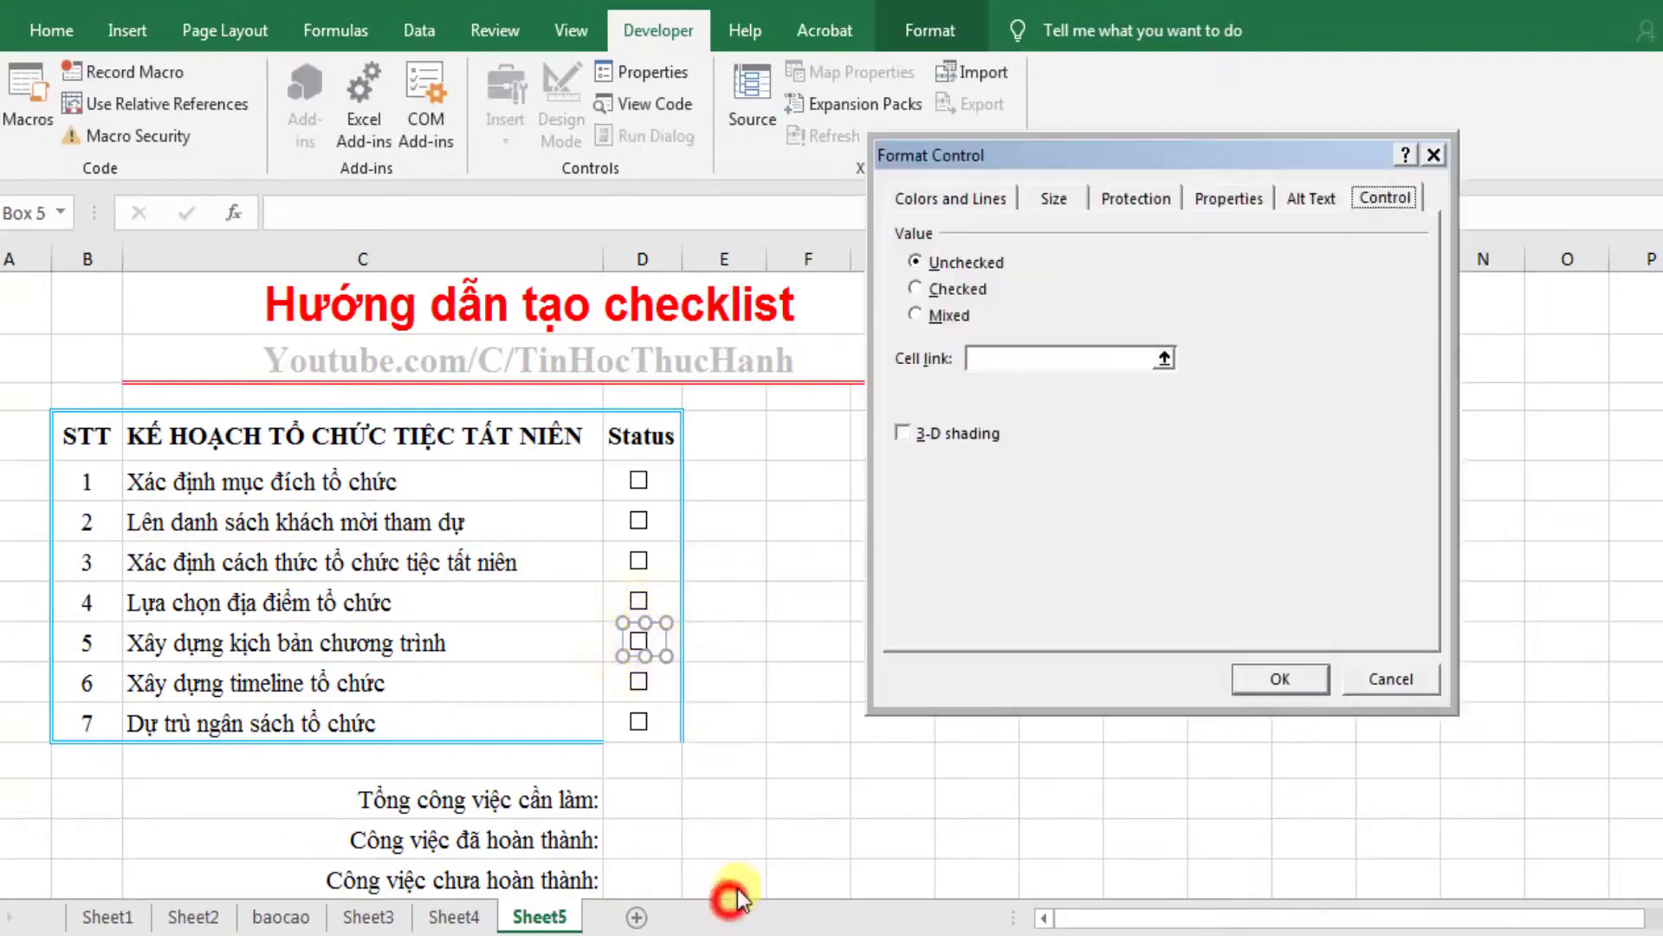
left_click(1007, 360)
left_click(723, 641)
left_click(1249, 671)
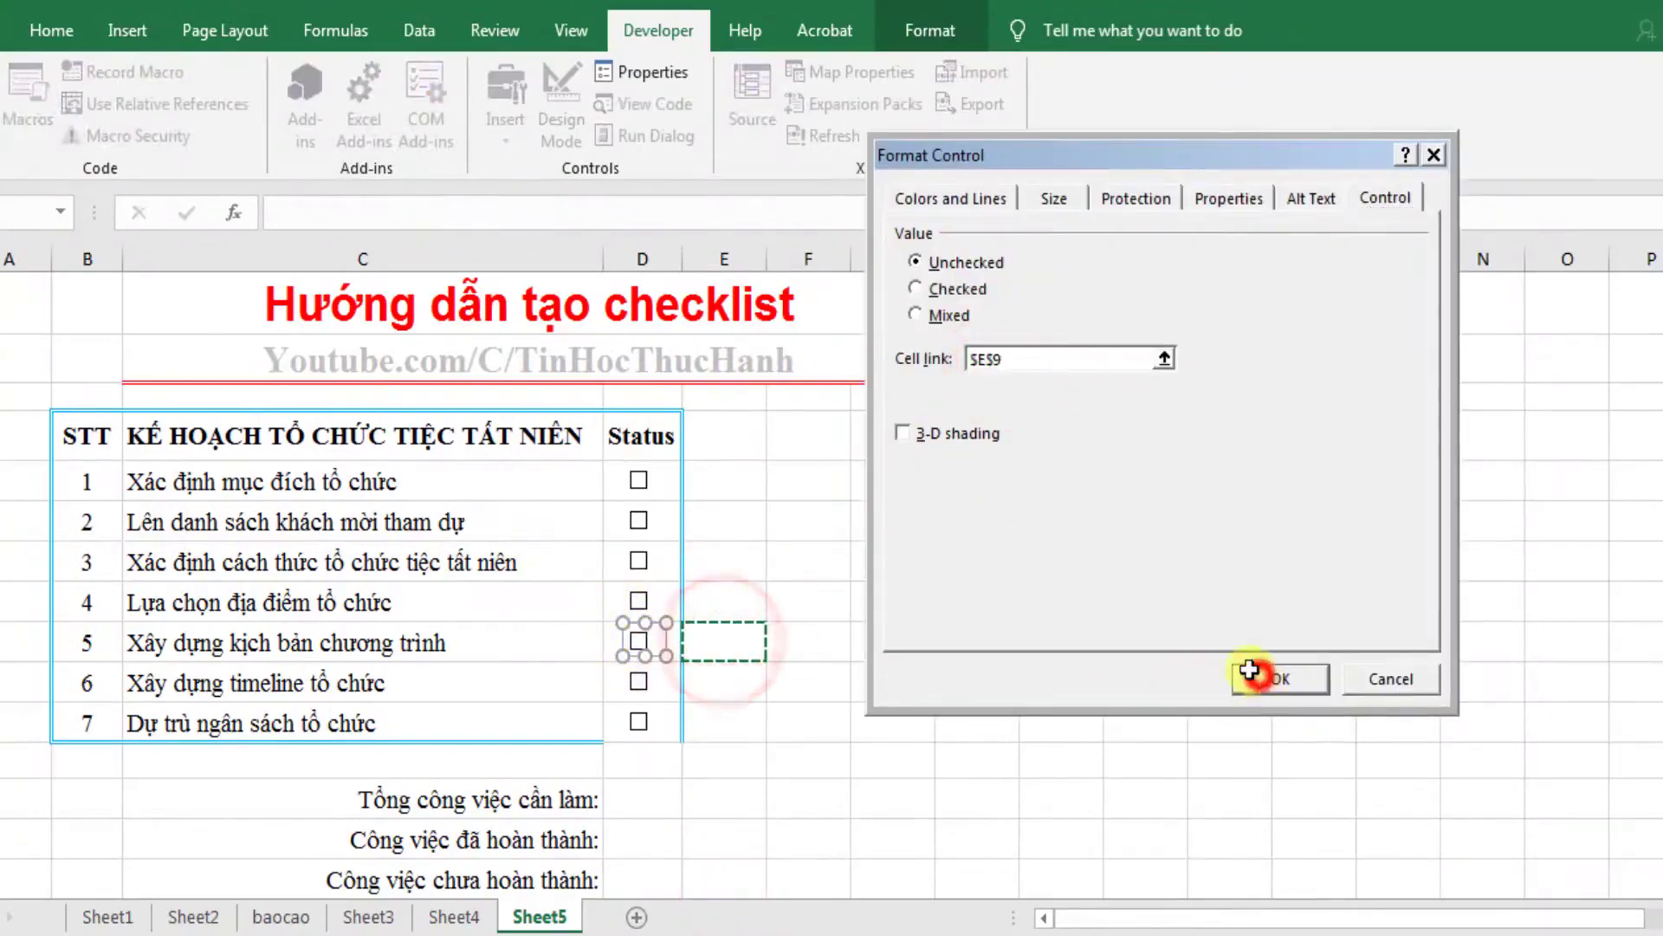
right_click(641, 681)
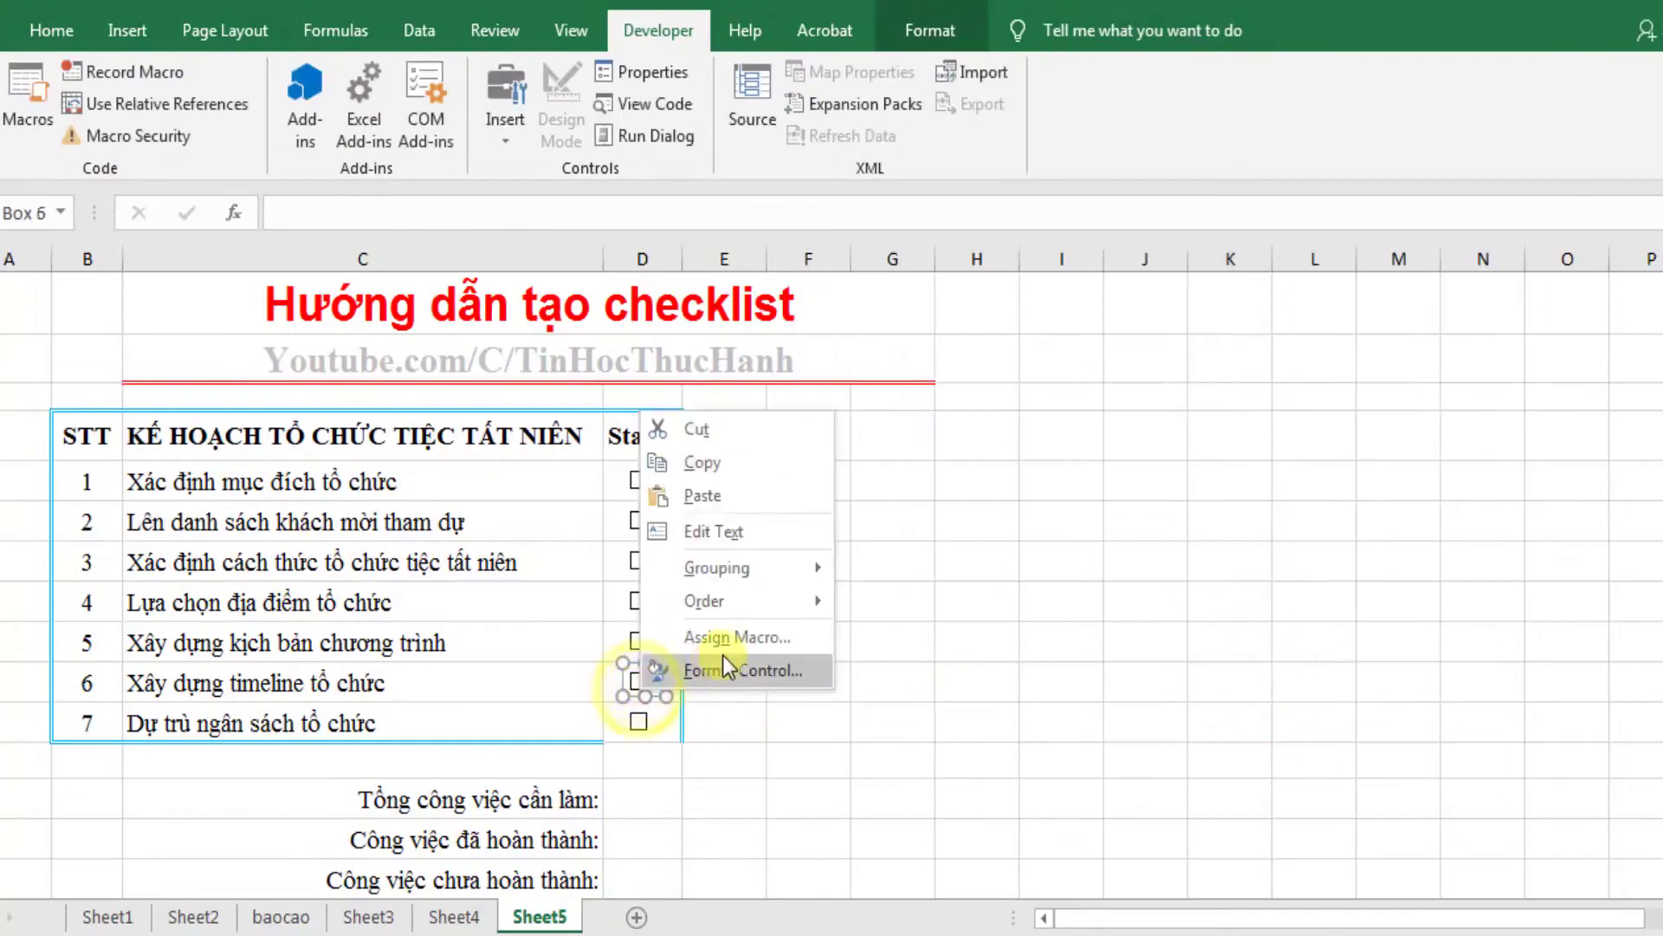
left_click(719, 667)
left_click(1040, 357)
left_click(723, 684)
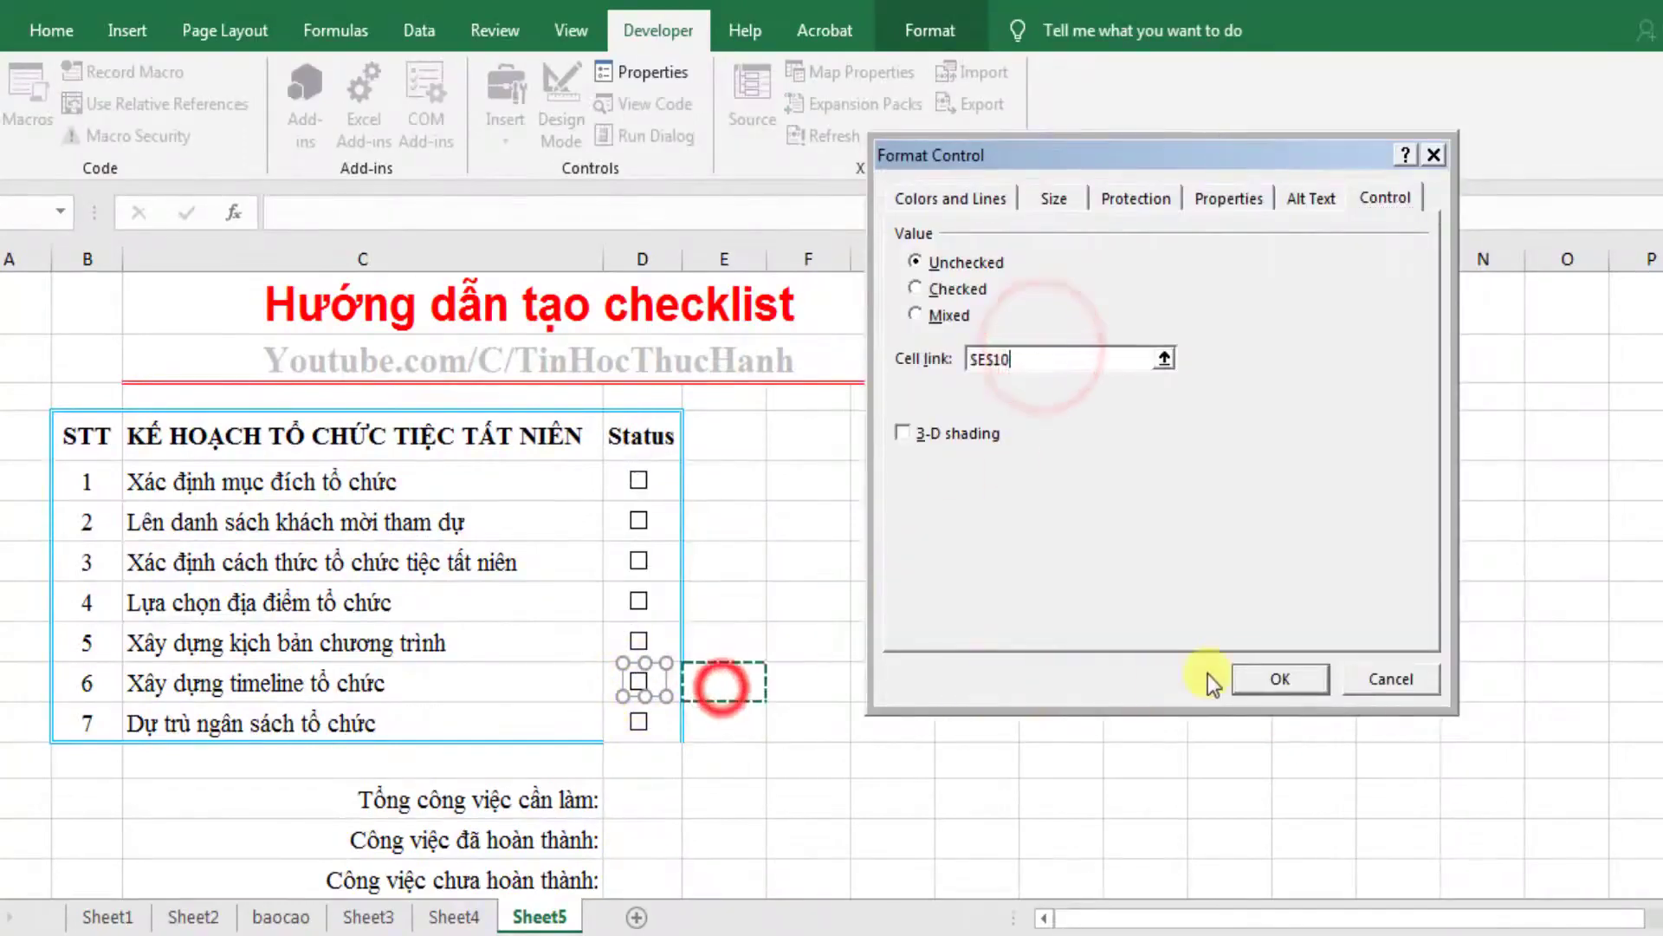
left_click(1250, 672)
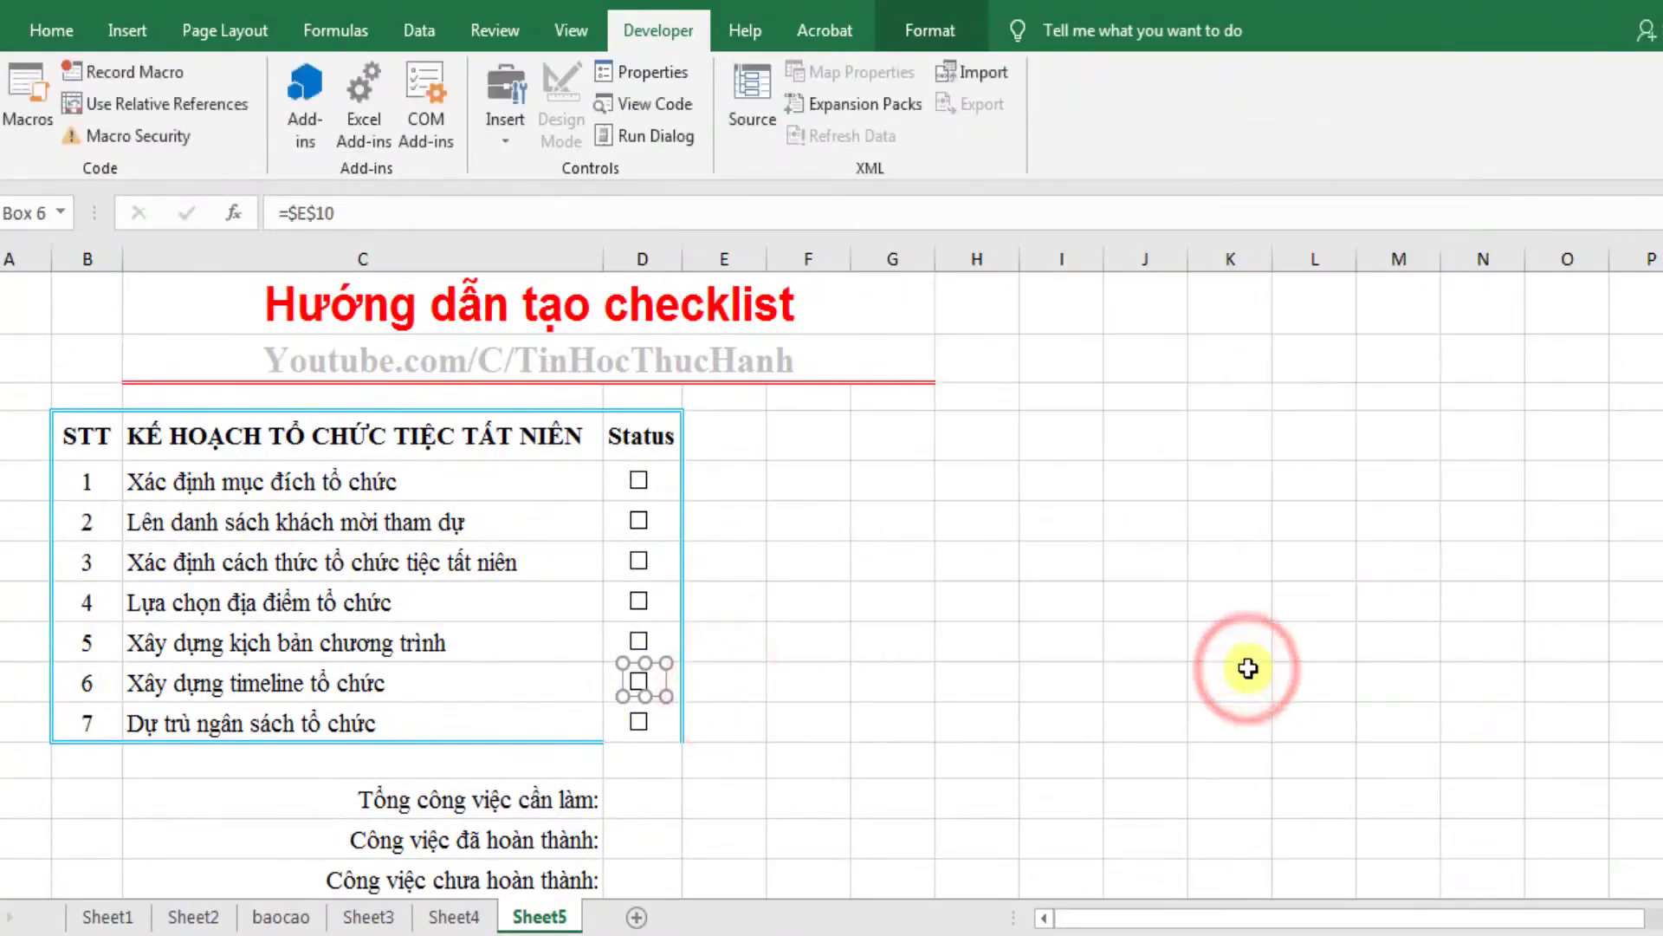
Link the seventh checkbox to cell E11.
right_click(642, 728)
left_click(730, 705)
left_click(1031, 357)
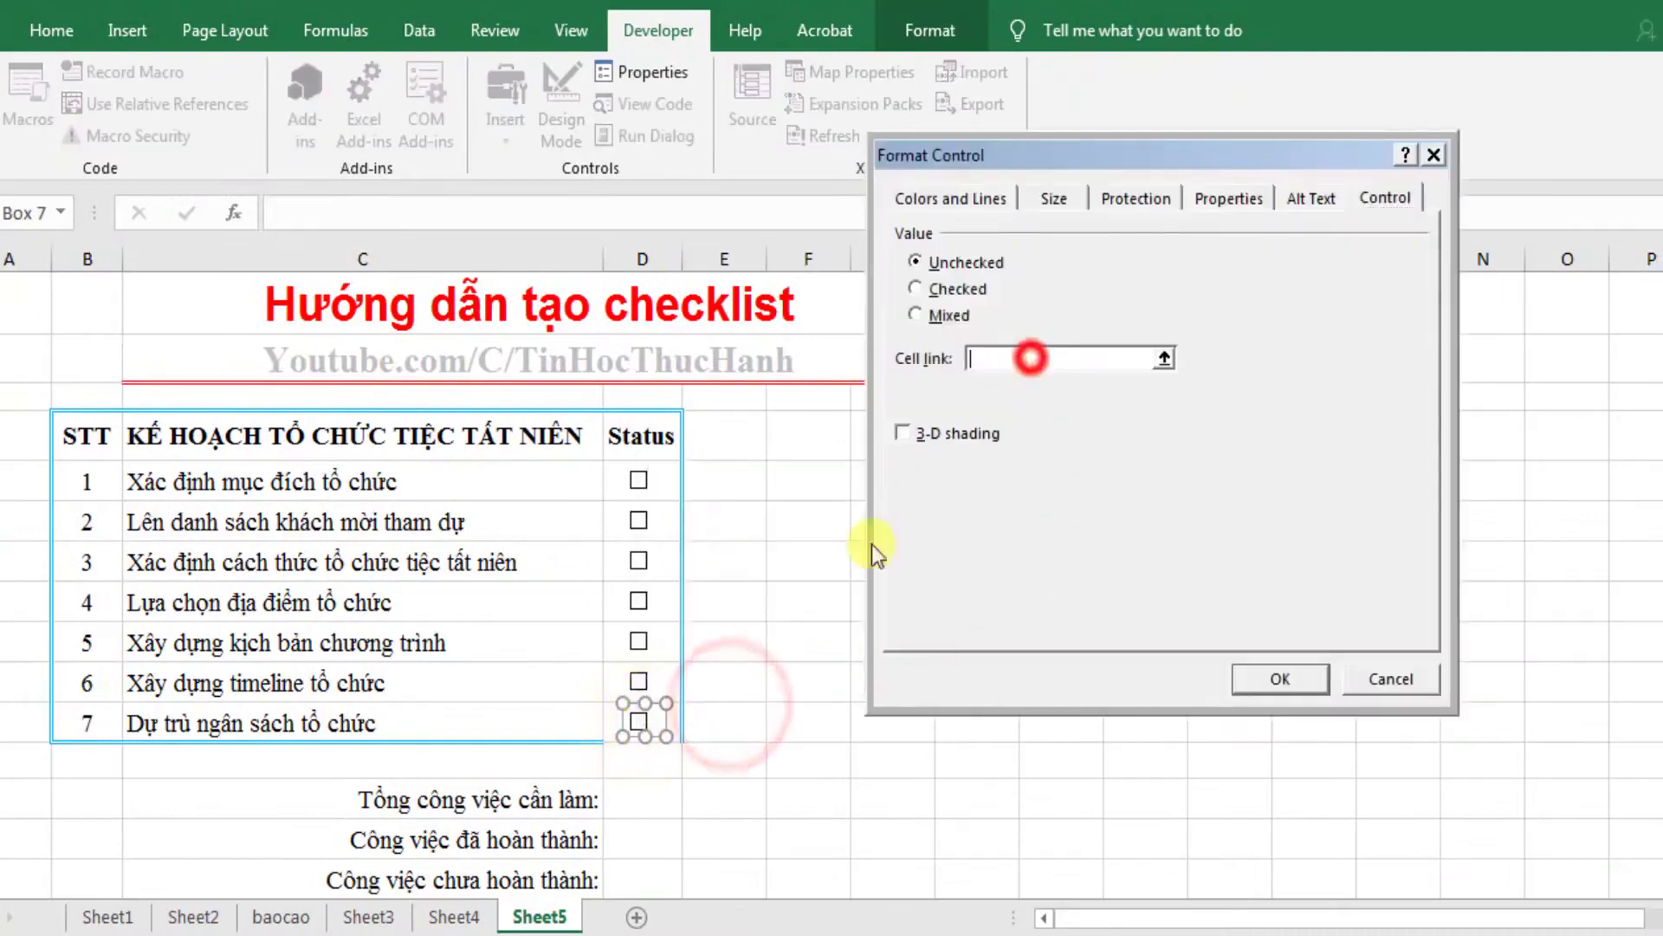
left_click(706, 713)
left_click(1253, 703)
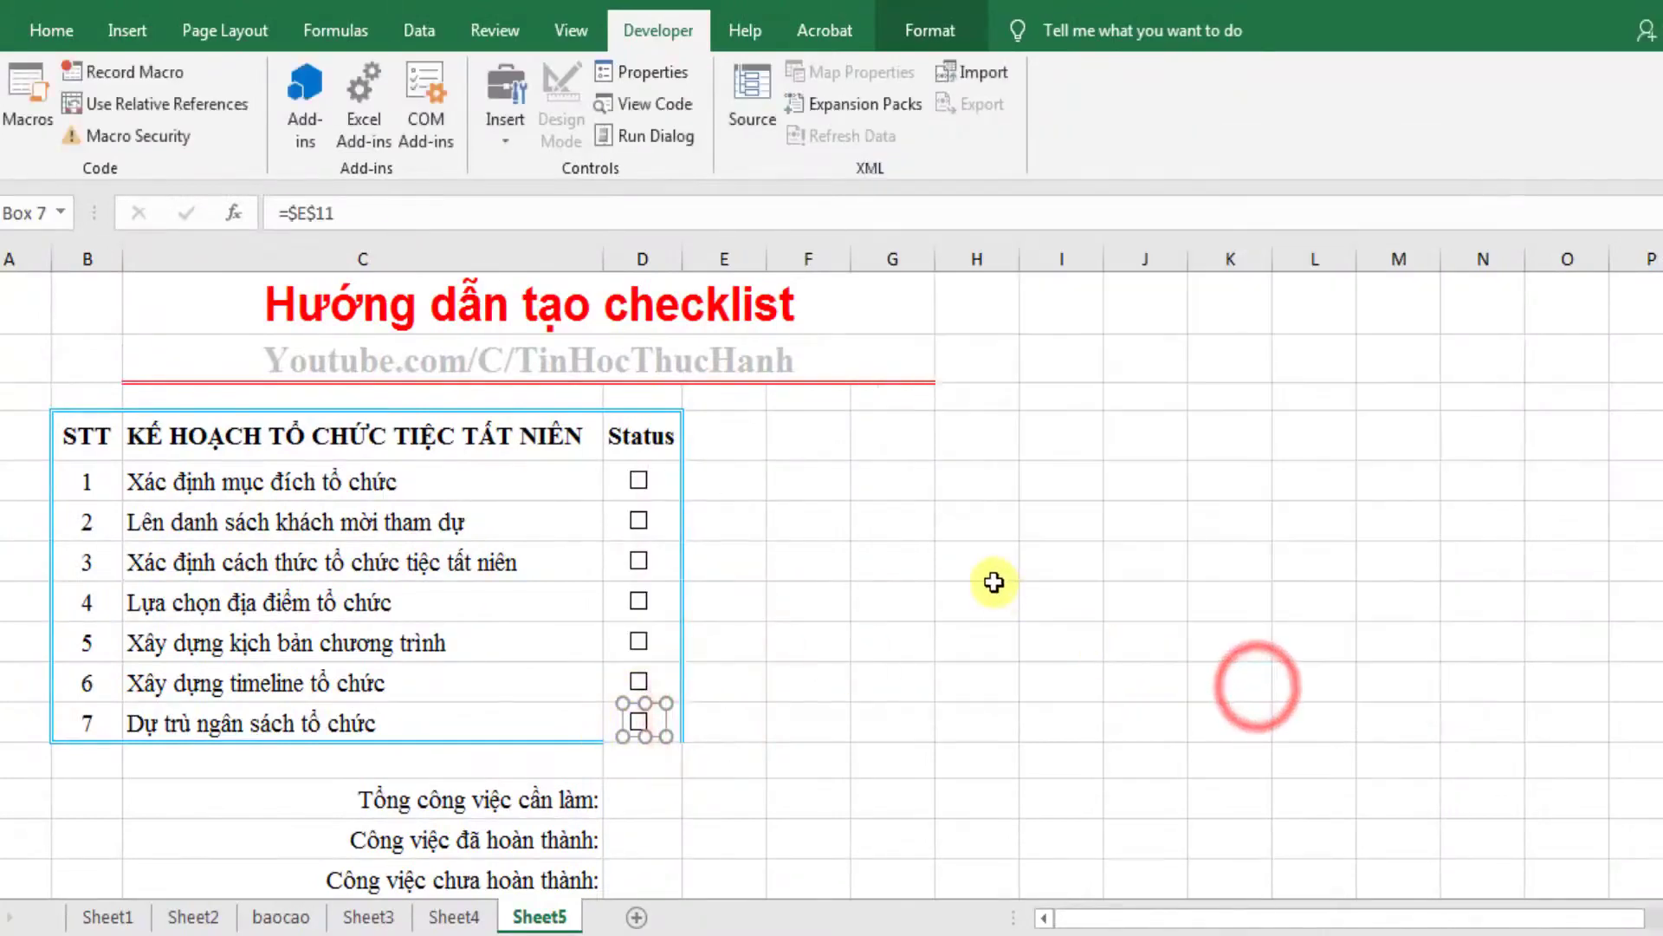
left_click(990, 582)
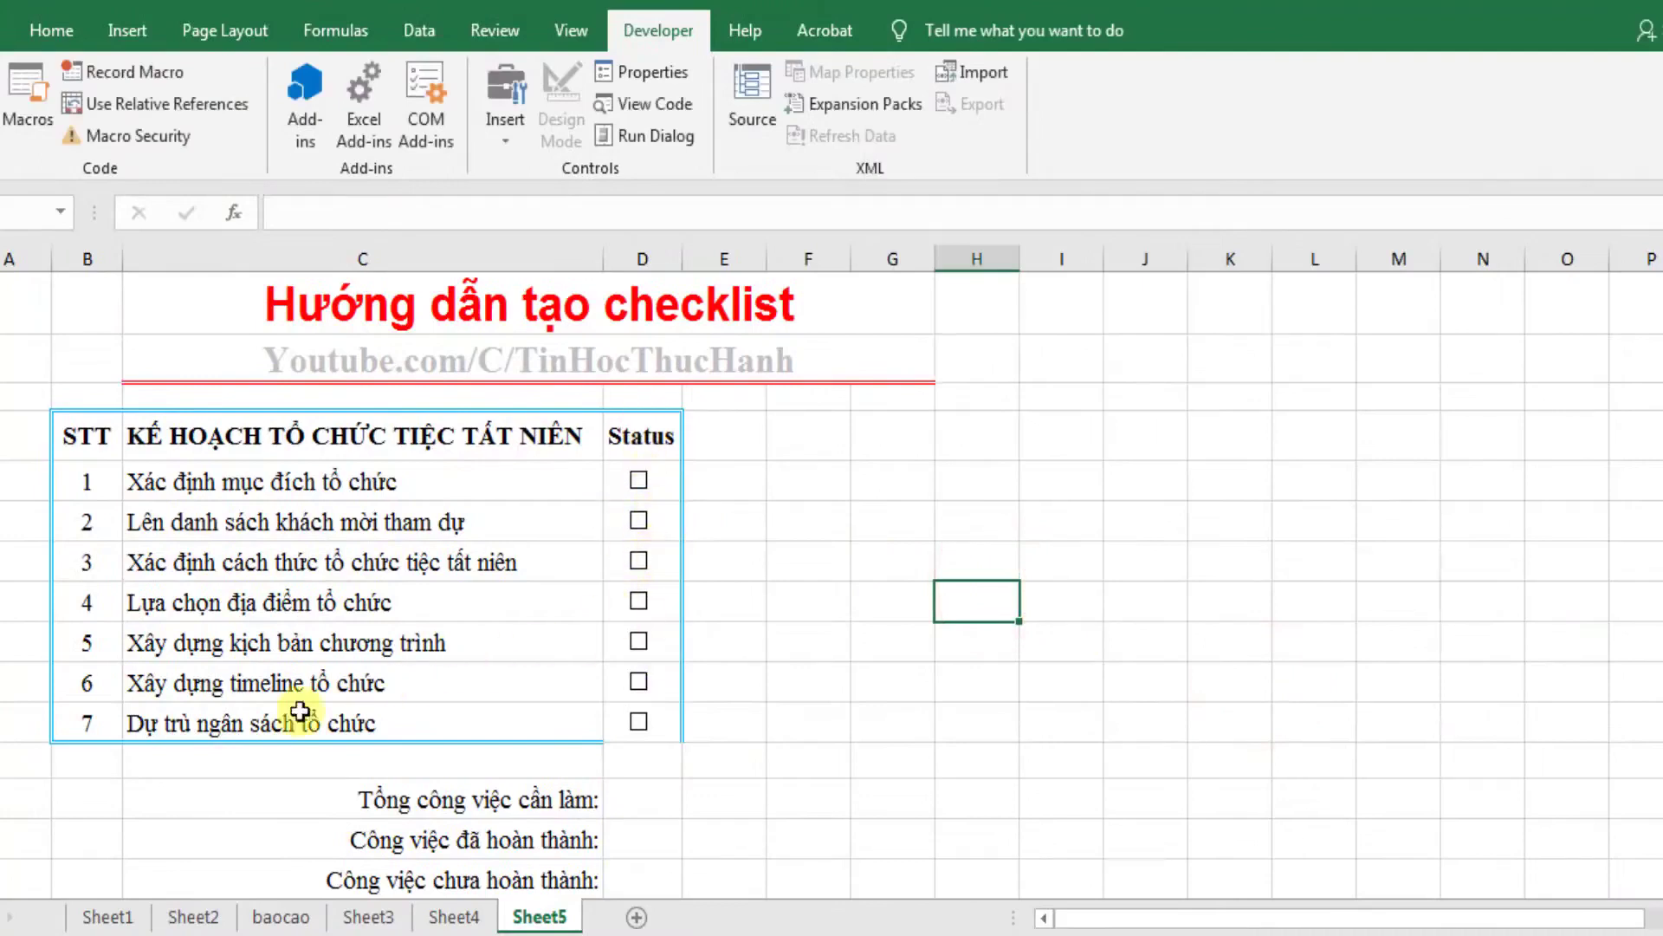
left_click(747, 670)
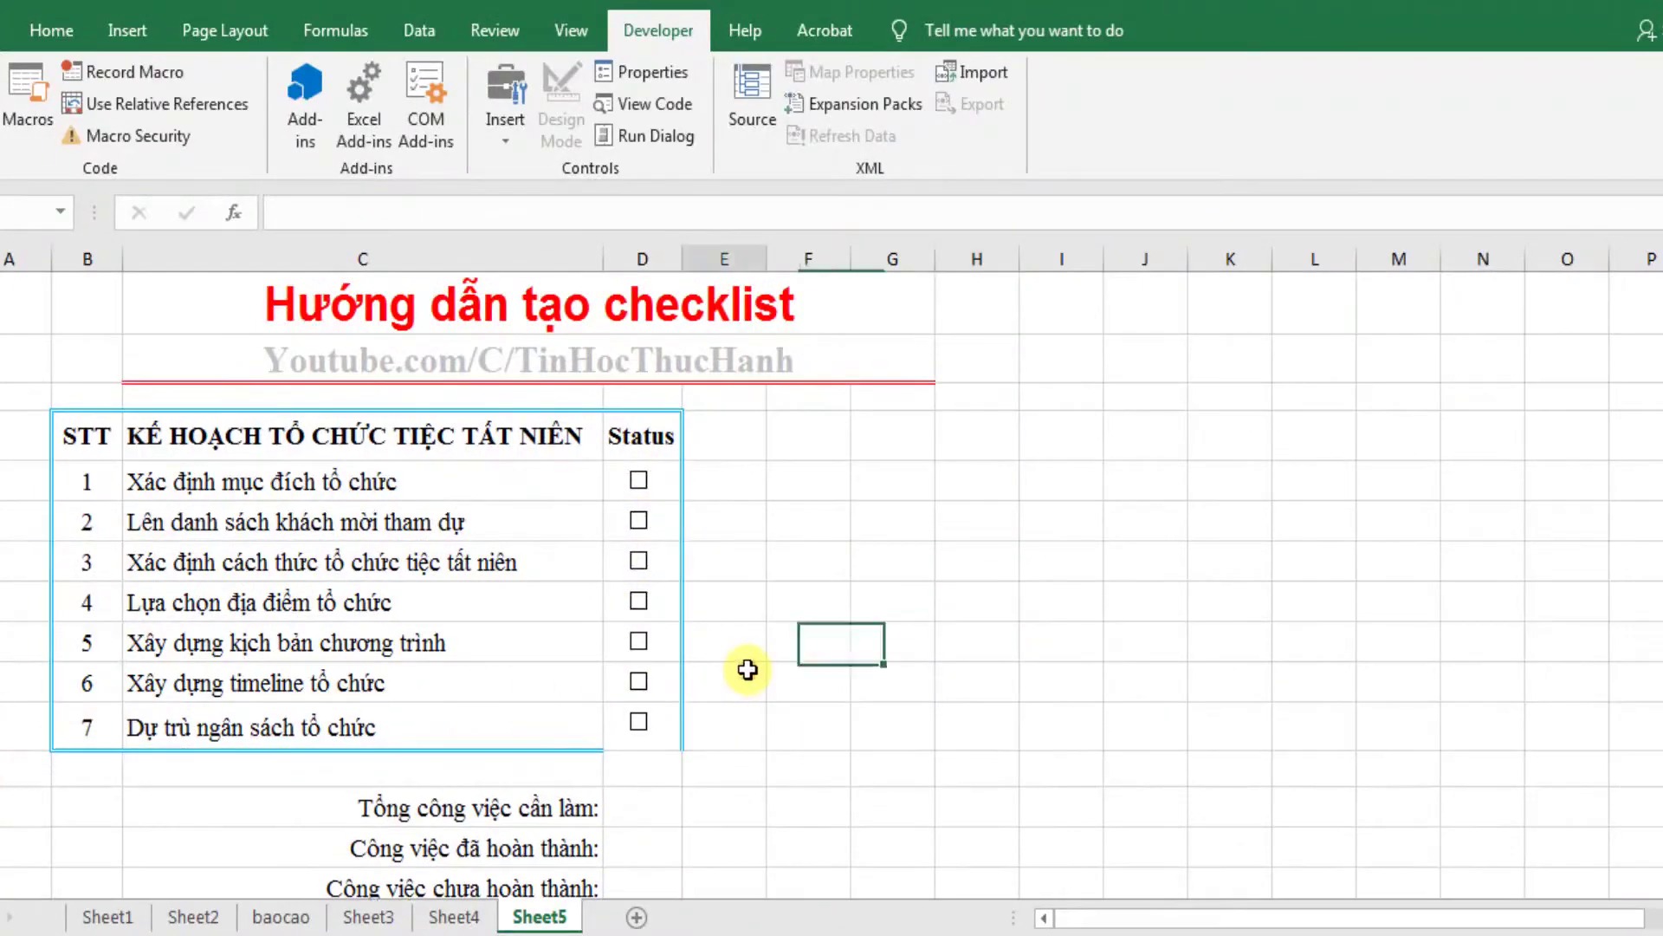
Toggle the first checkbox to confirm E5 switches between TRUE and FALSE, leaving it unticked.
left_click(638, 481)
left_click(700, 494)
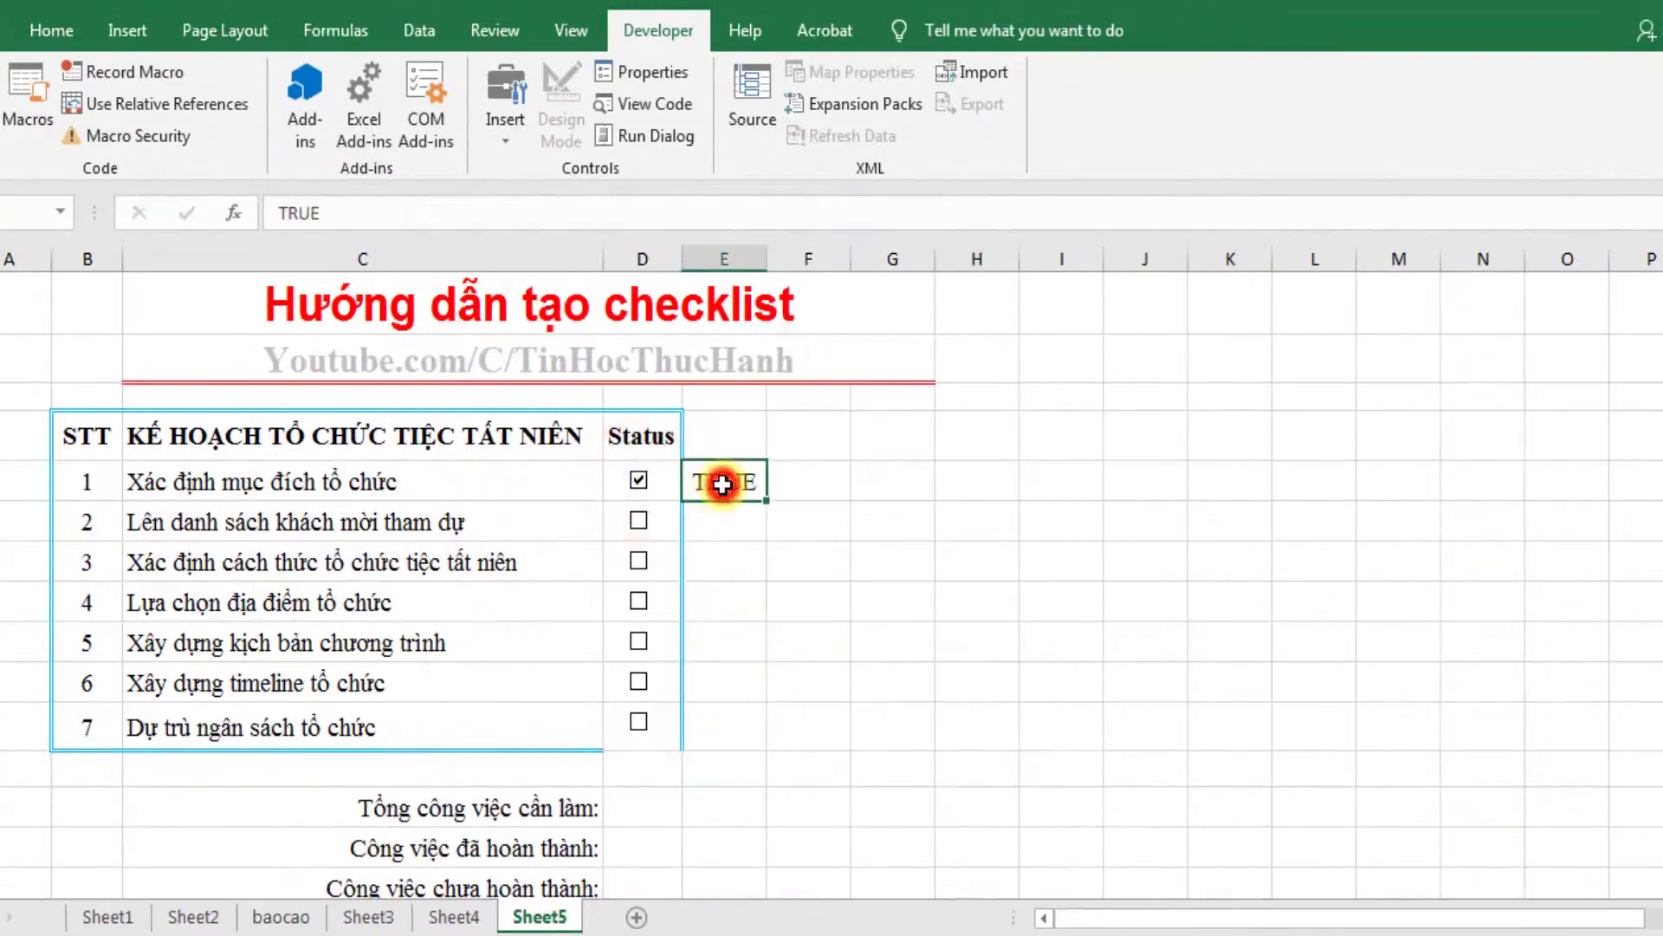
left_click(638, 481)
left_click(638, 481)
left_click(638, 481)
left_click(638, 481)
left_click(707, 531)
left_click(726, 483)
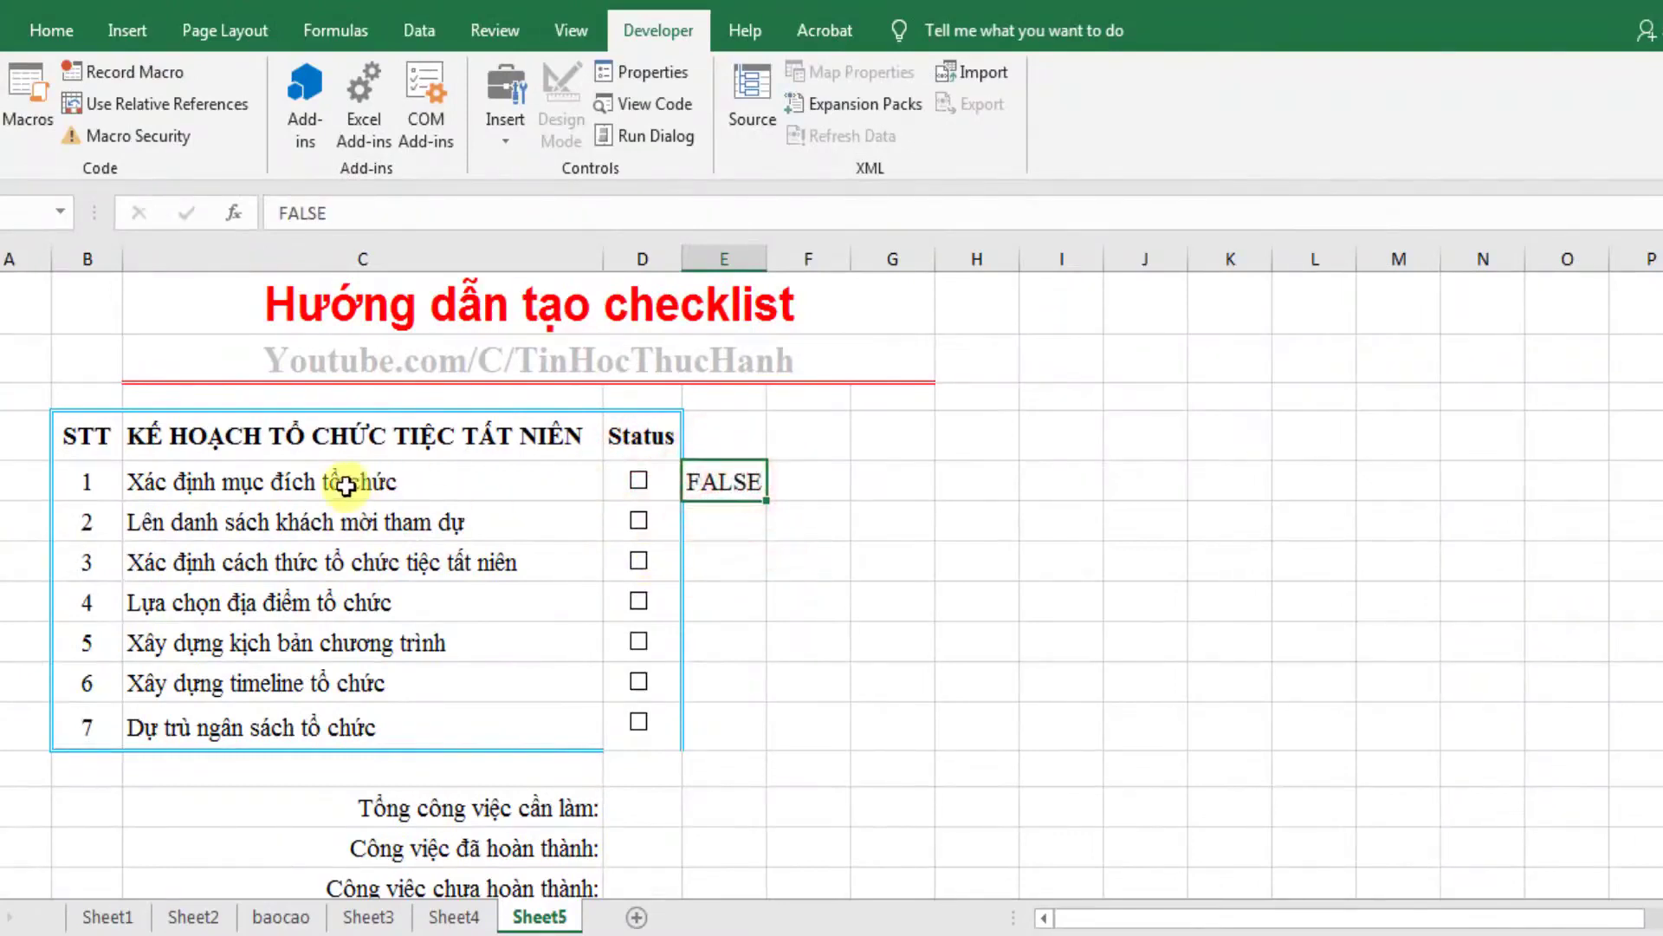
Select B6:C12 and begin a 'Use a formula to determine which cells to format' rule.
mouse_move(67, 482)
left_mouse_down()
mouse_move(337, 506)
mouse_move(305, 718)
left_mouse_up()
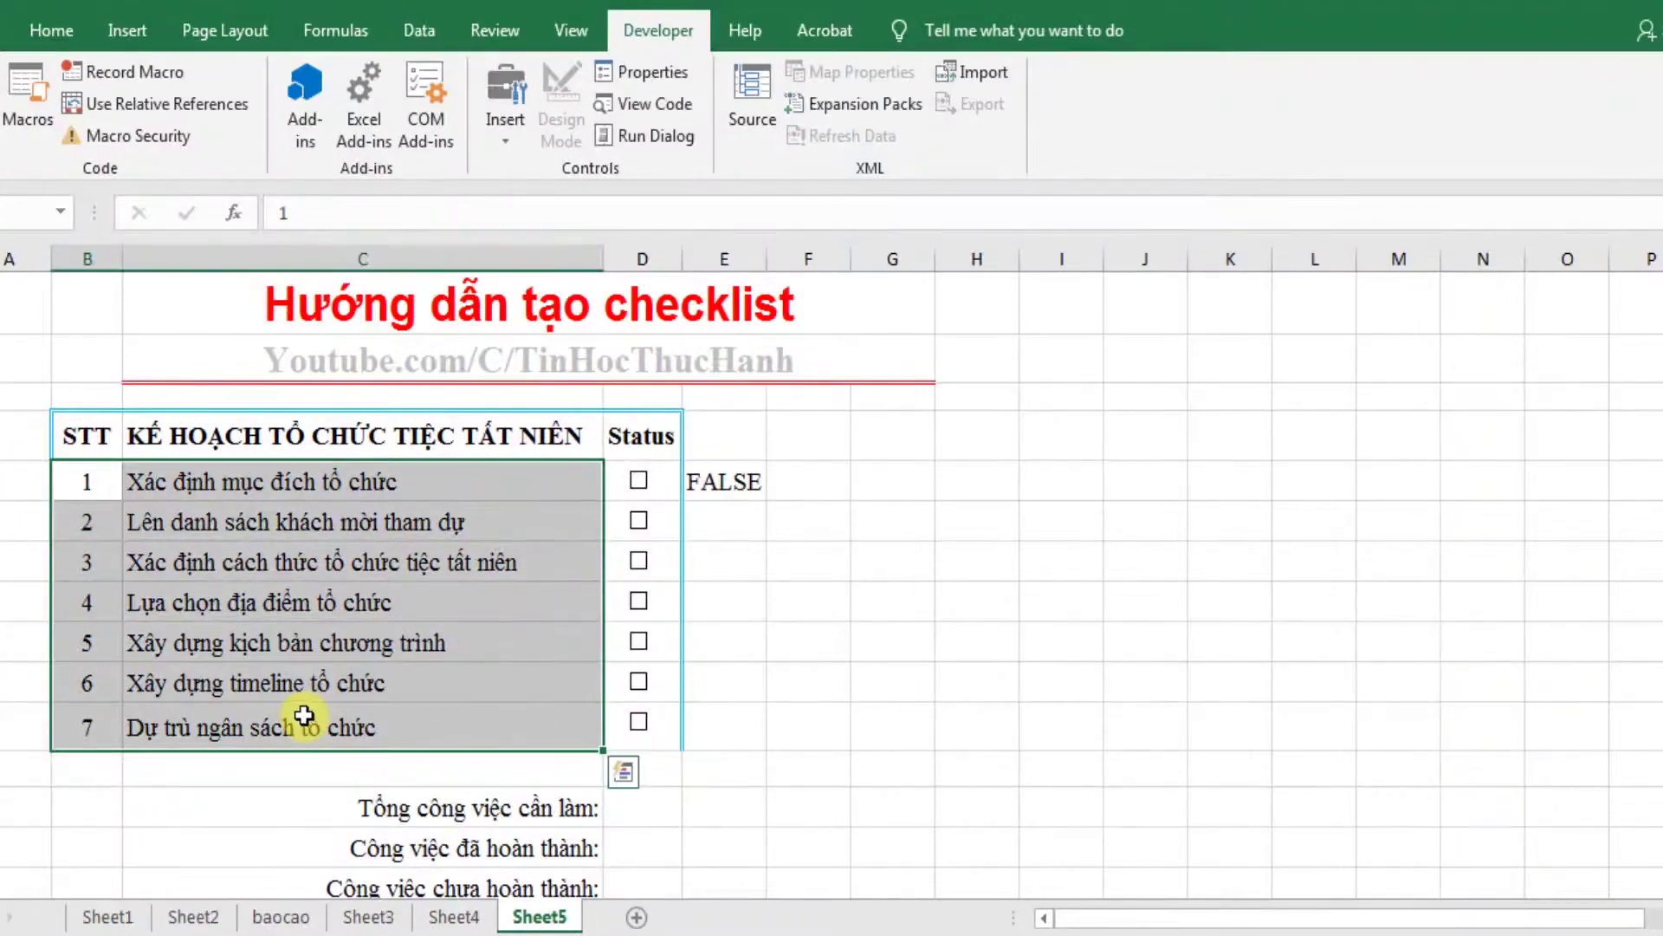
left_click_drag(95, 481, 451, 722)
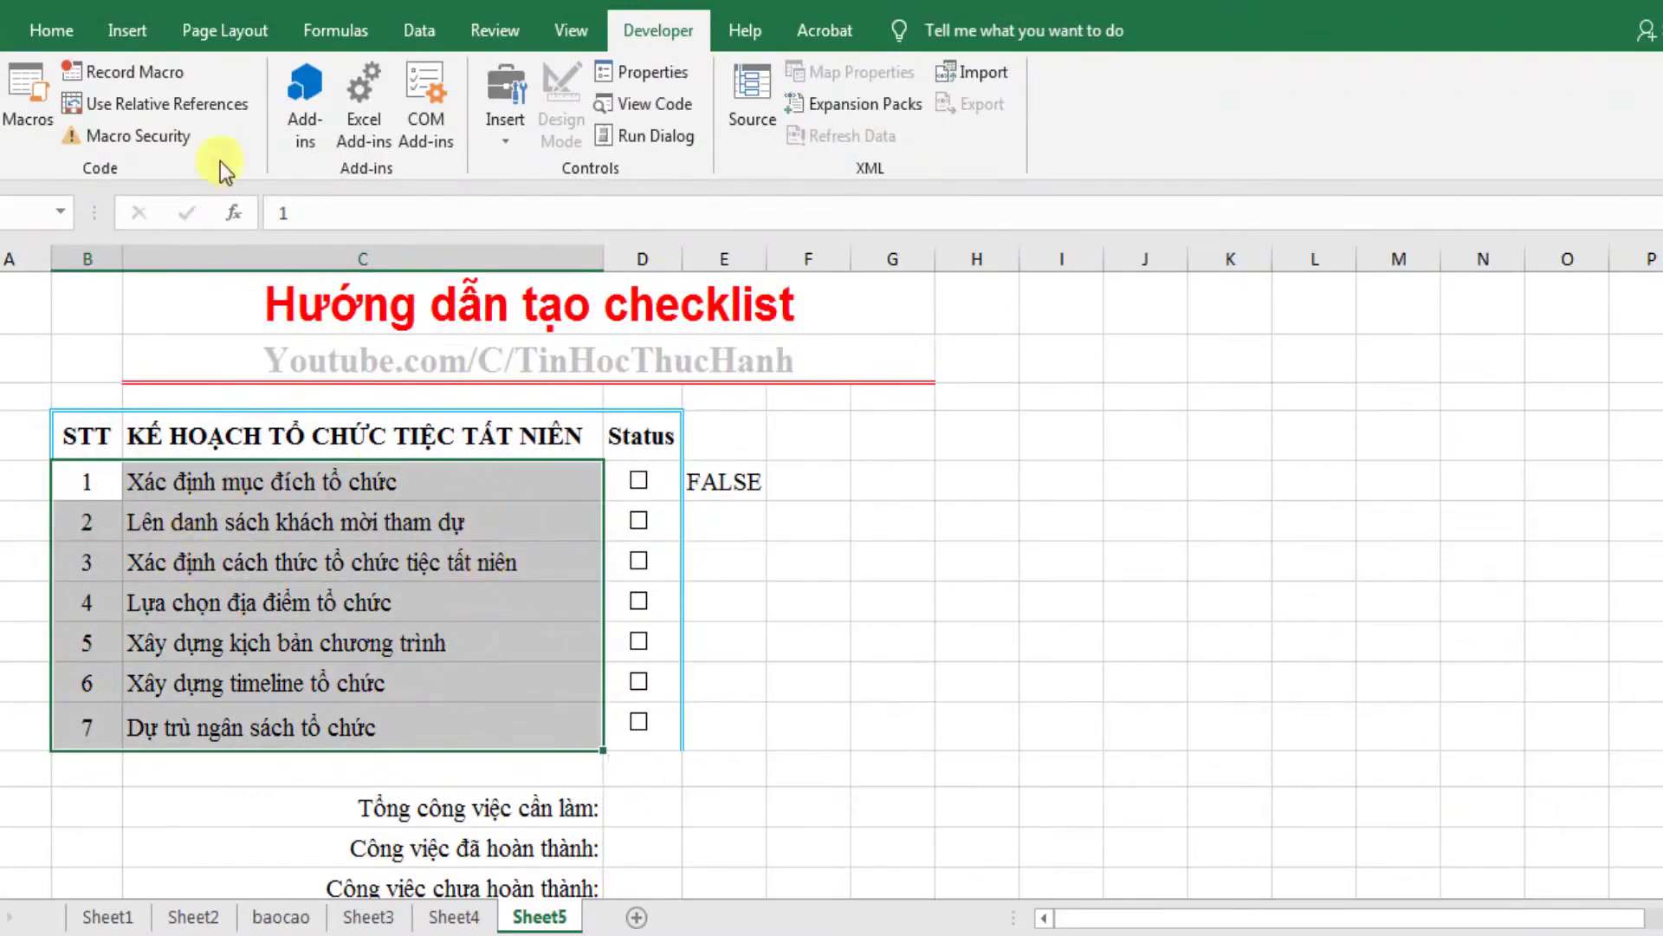
left_click(49, 32)
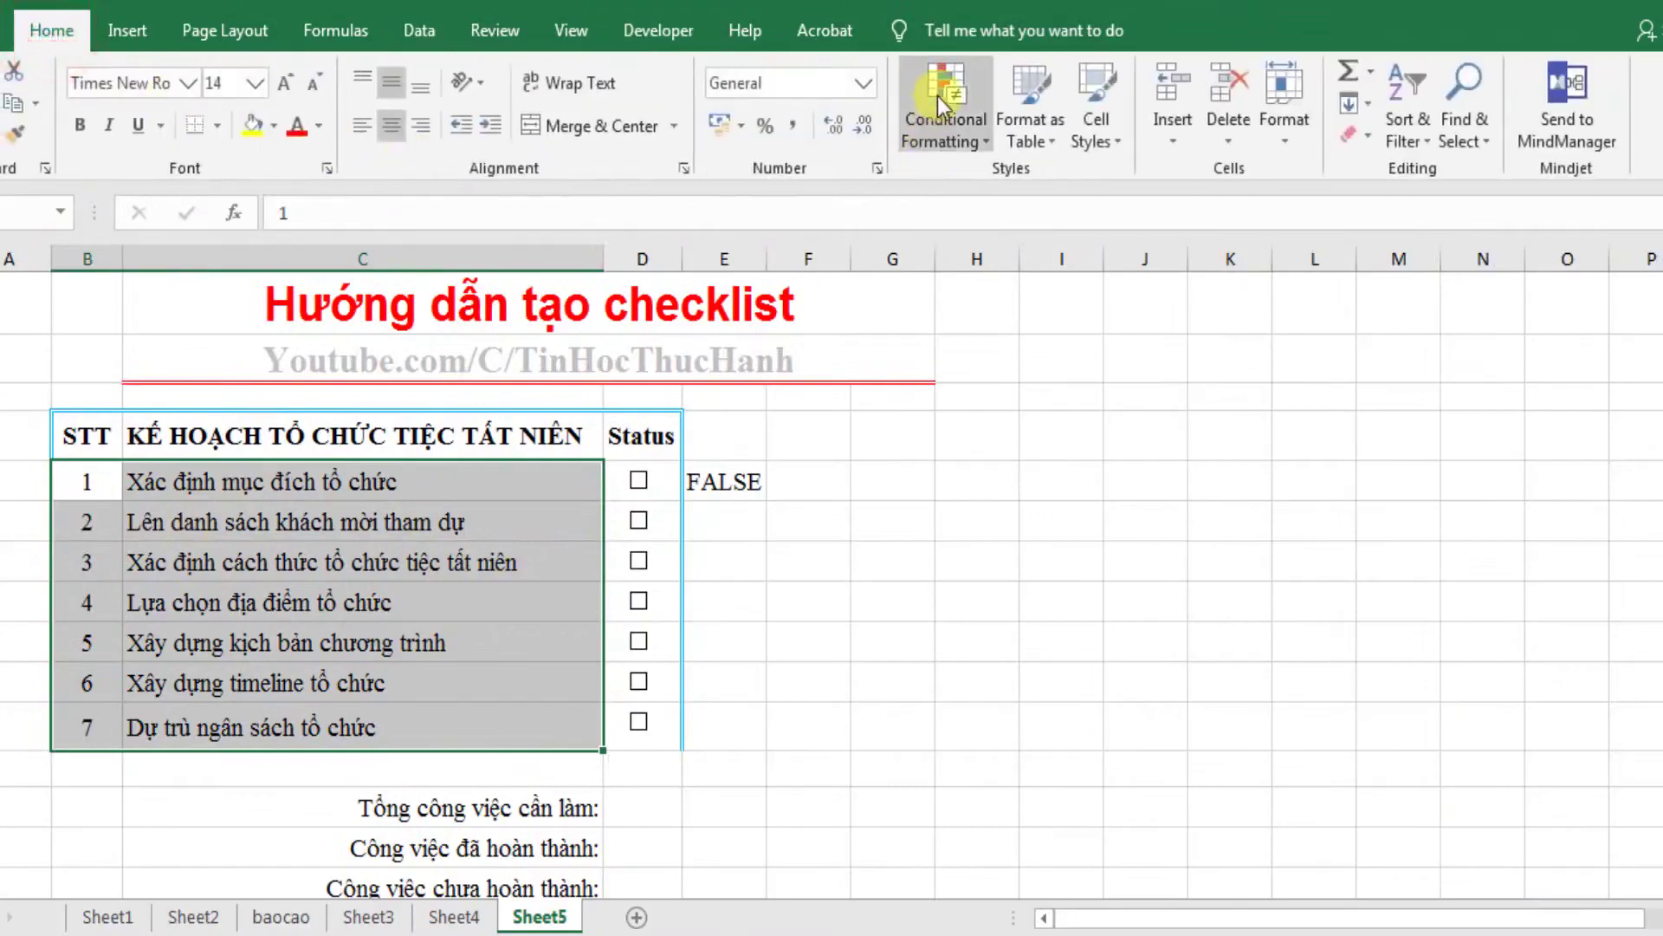
left_click(972, 143)
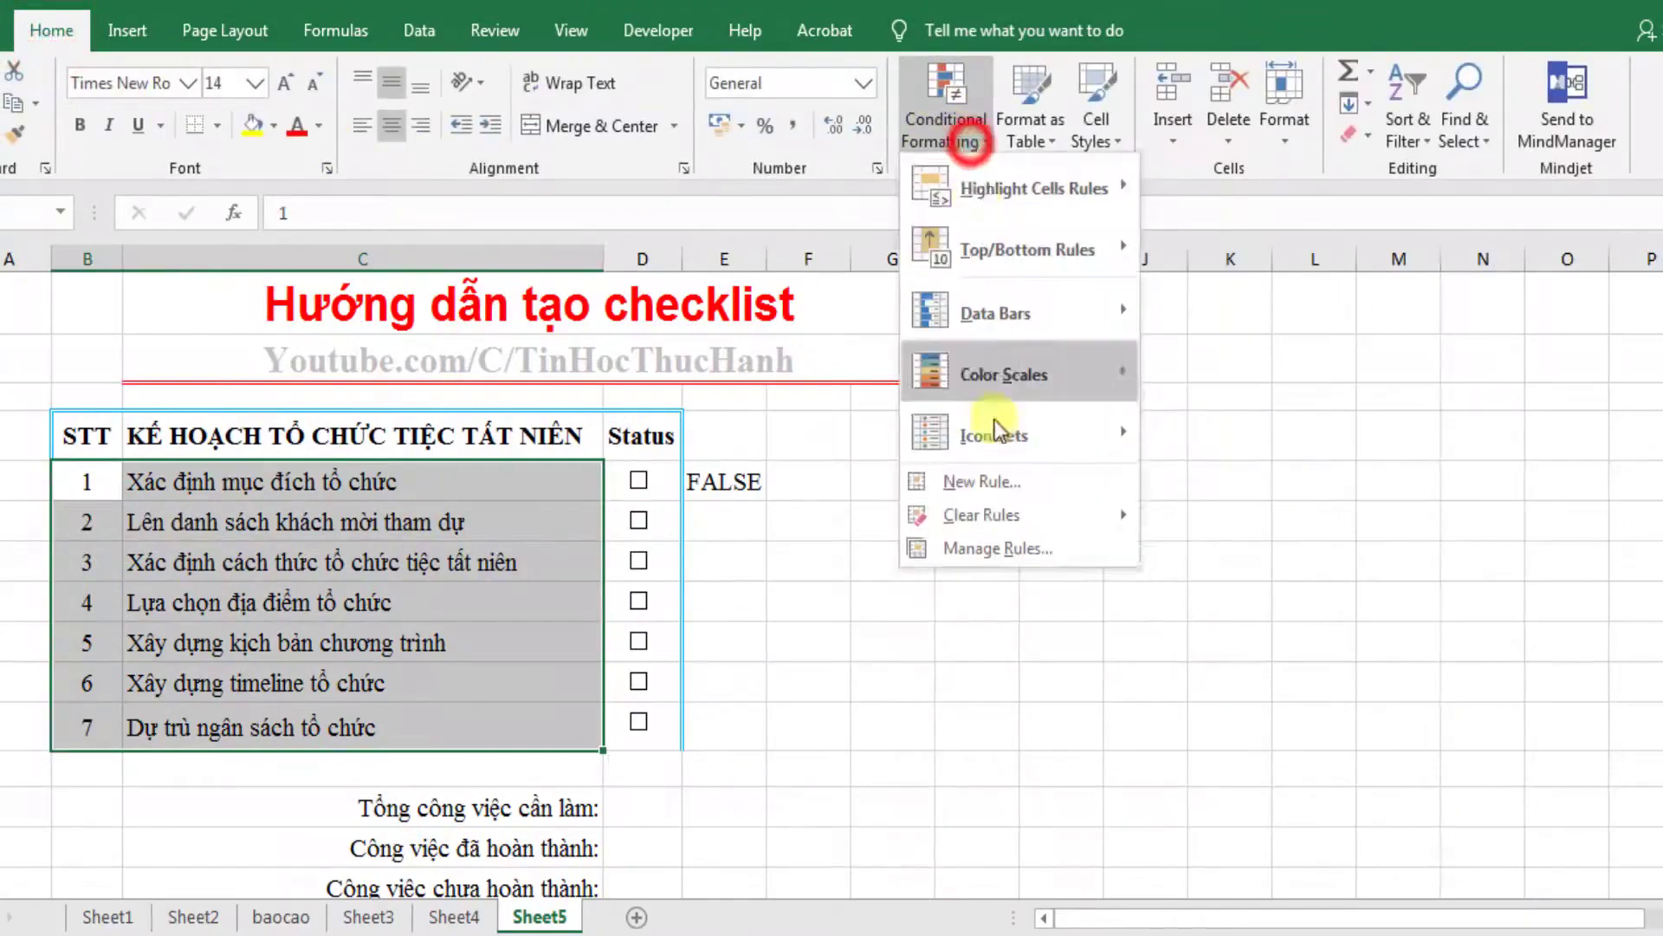
left_click(987, 484)
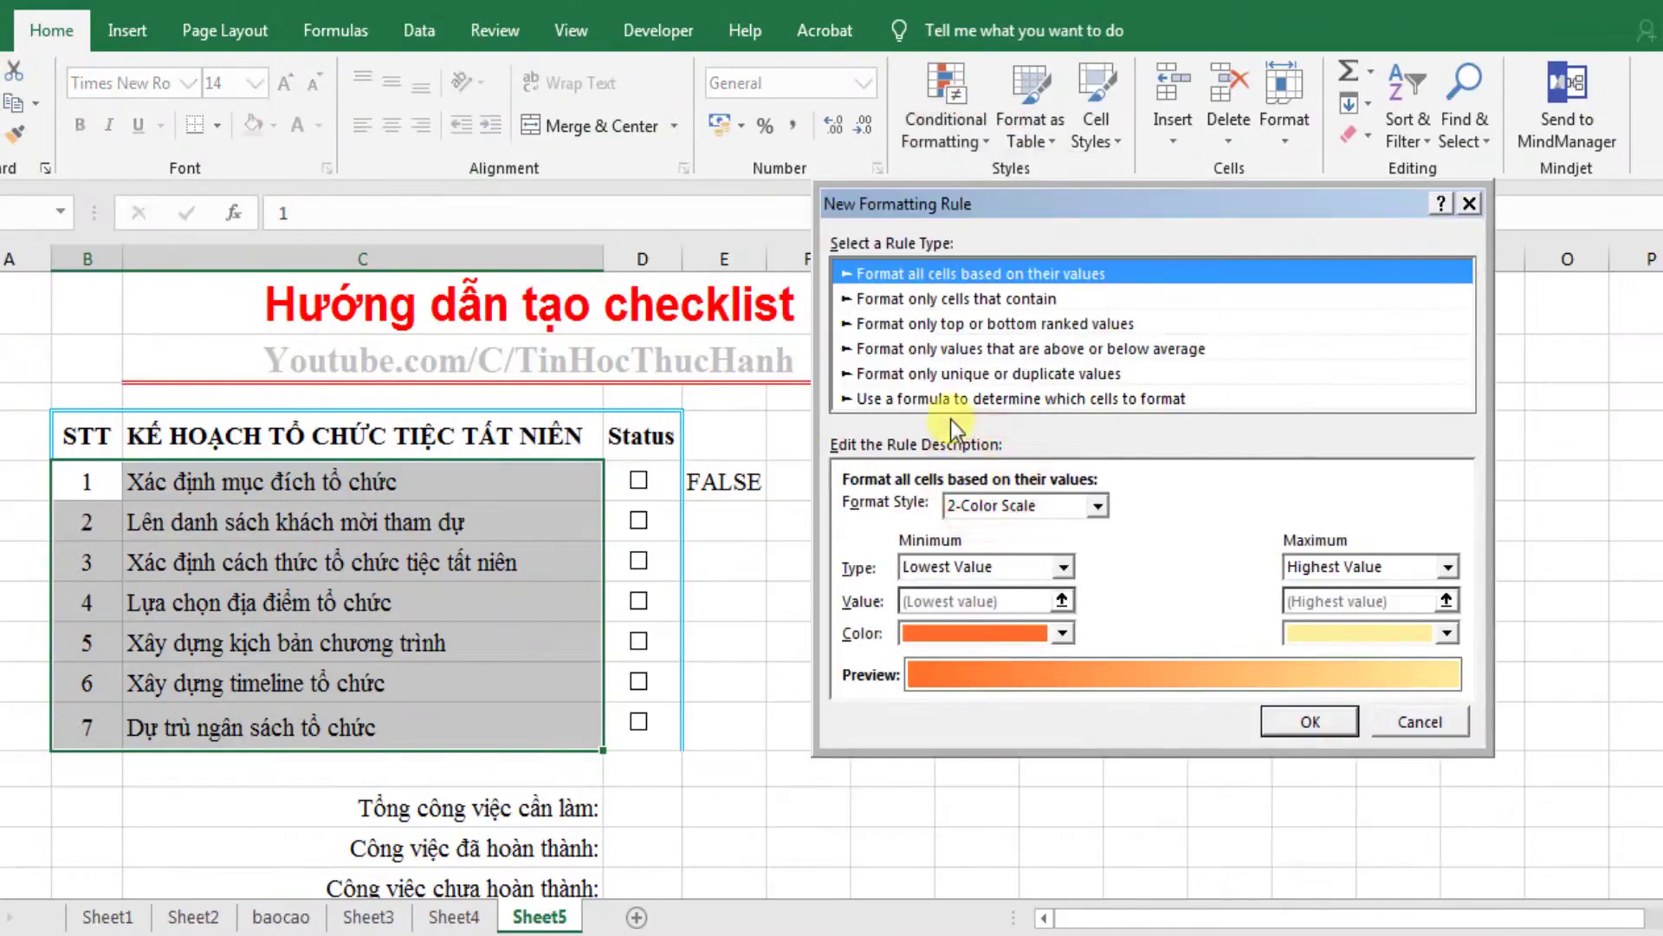
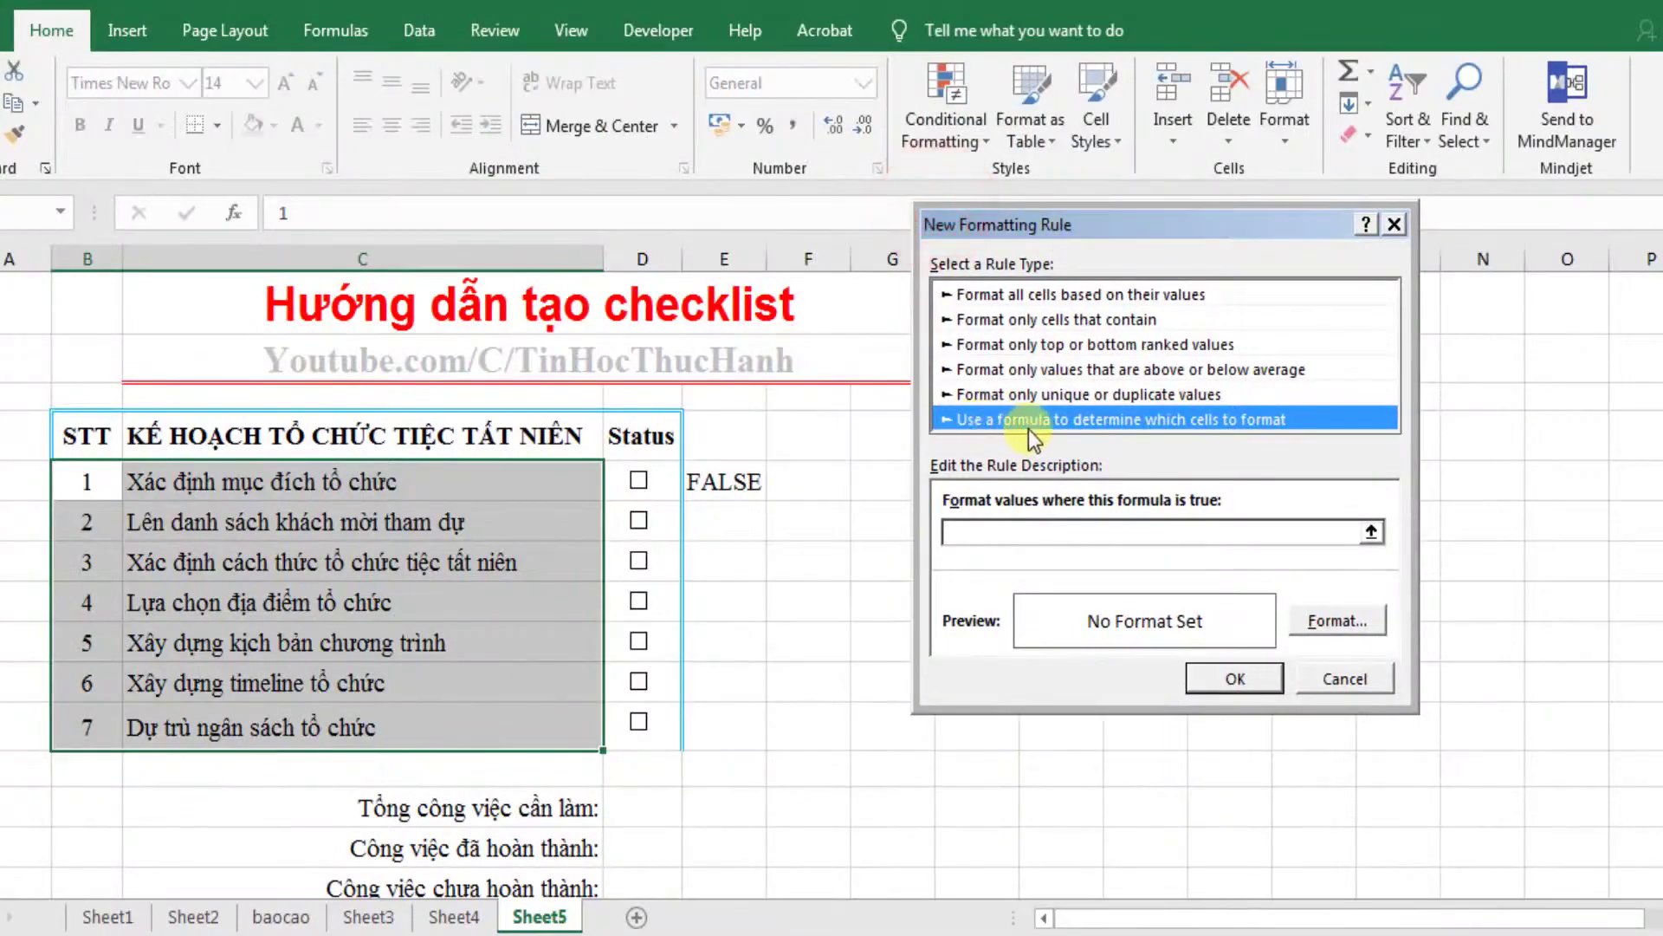
Base the highlight rule on cell E5 with the formula =$E5 and go to its format settings.
left_click(995, 531)
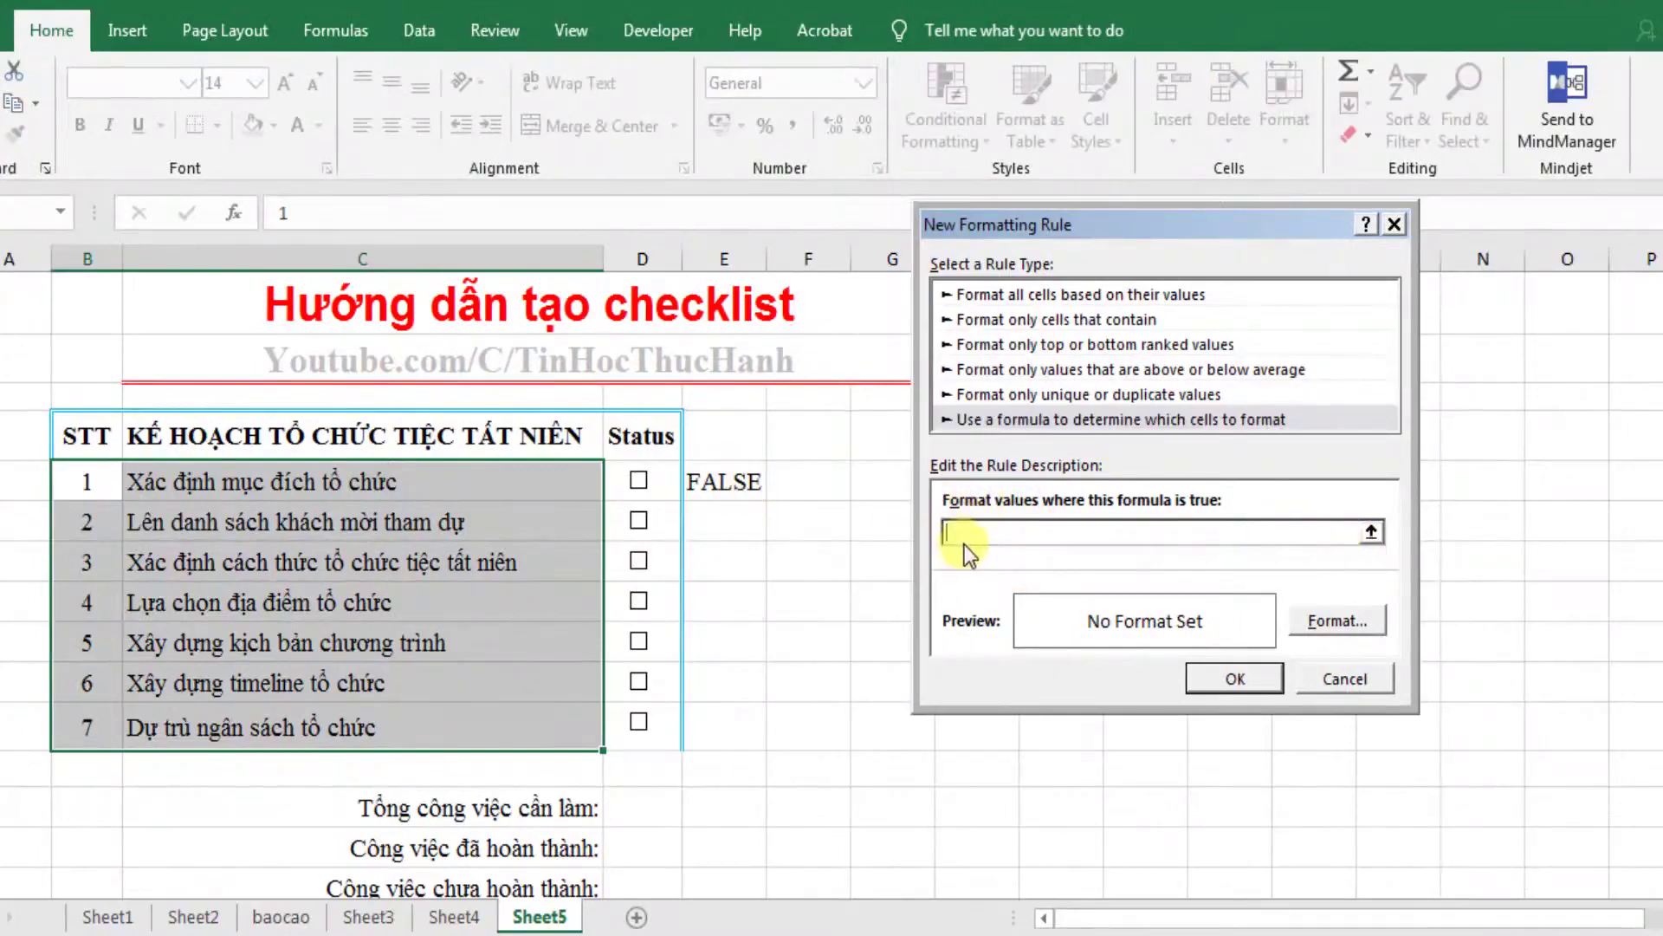
left_click(719, 481)
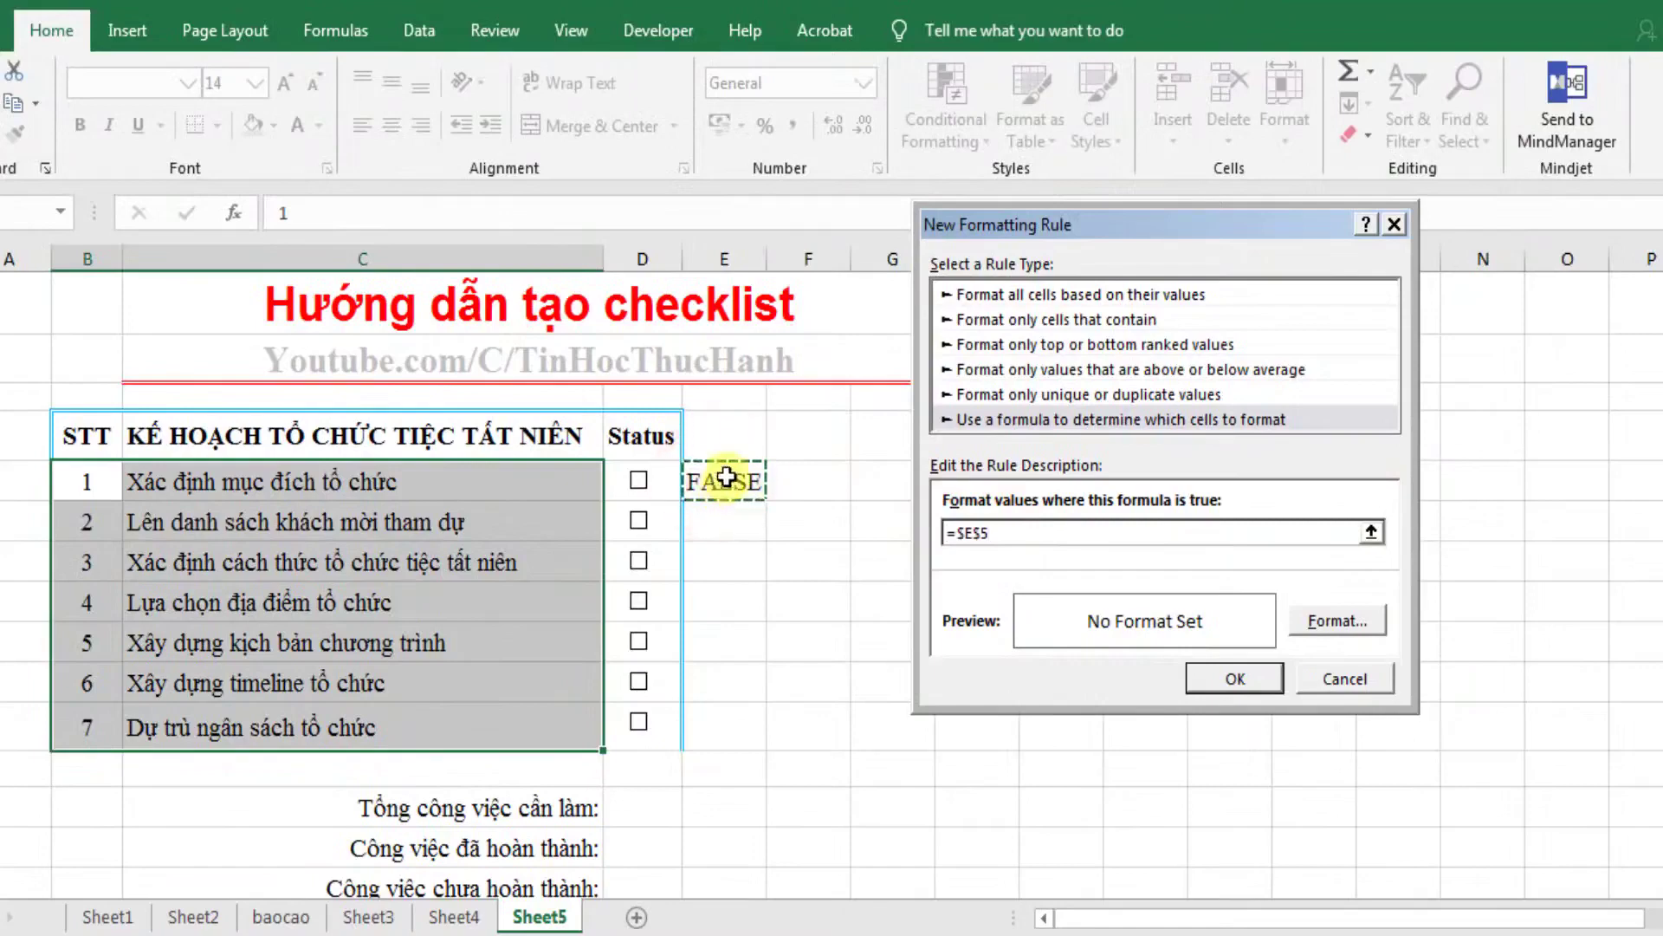
left_click(977, 534)
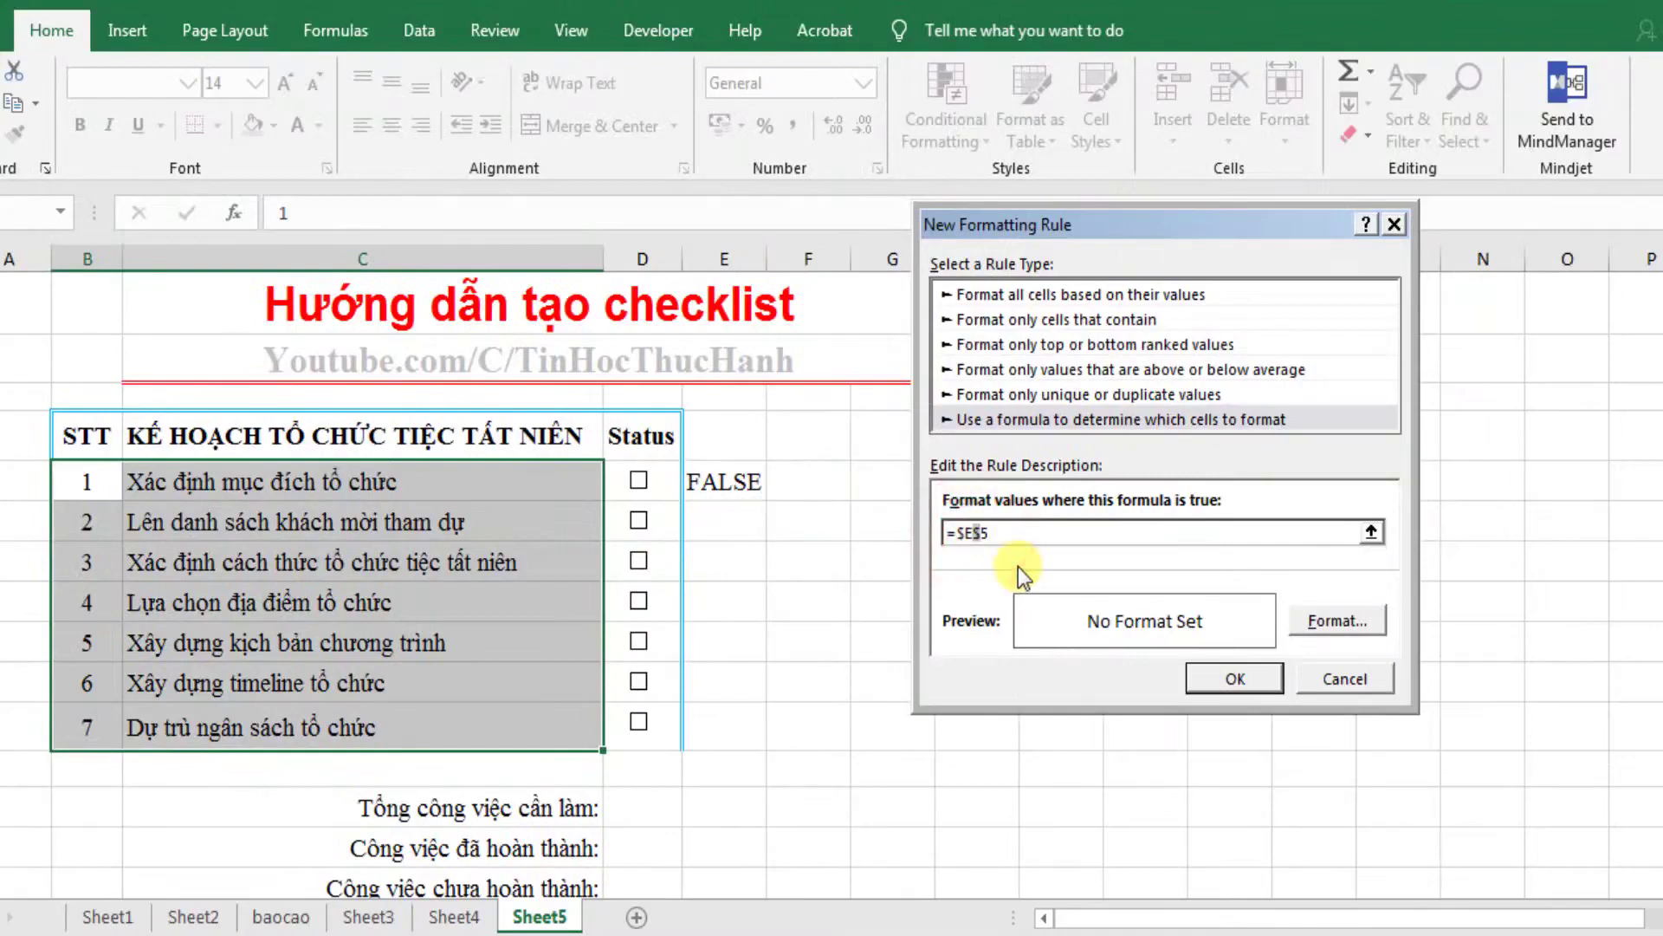
key("BackSpace")
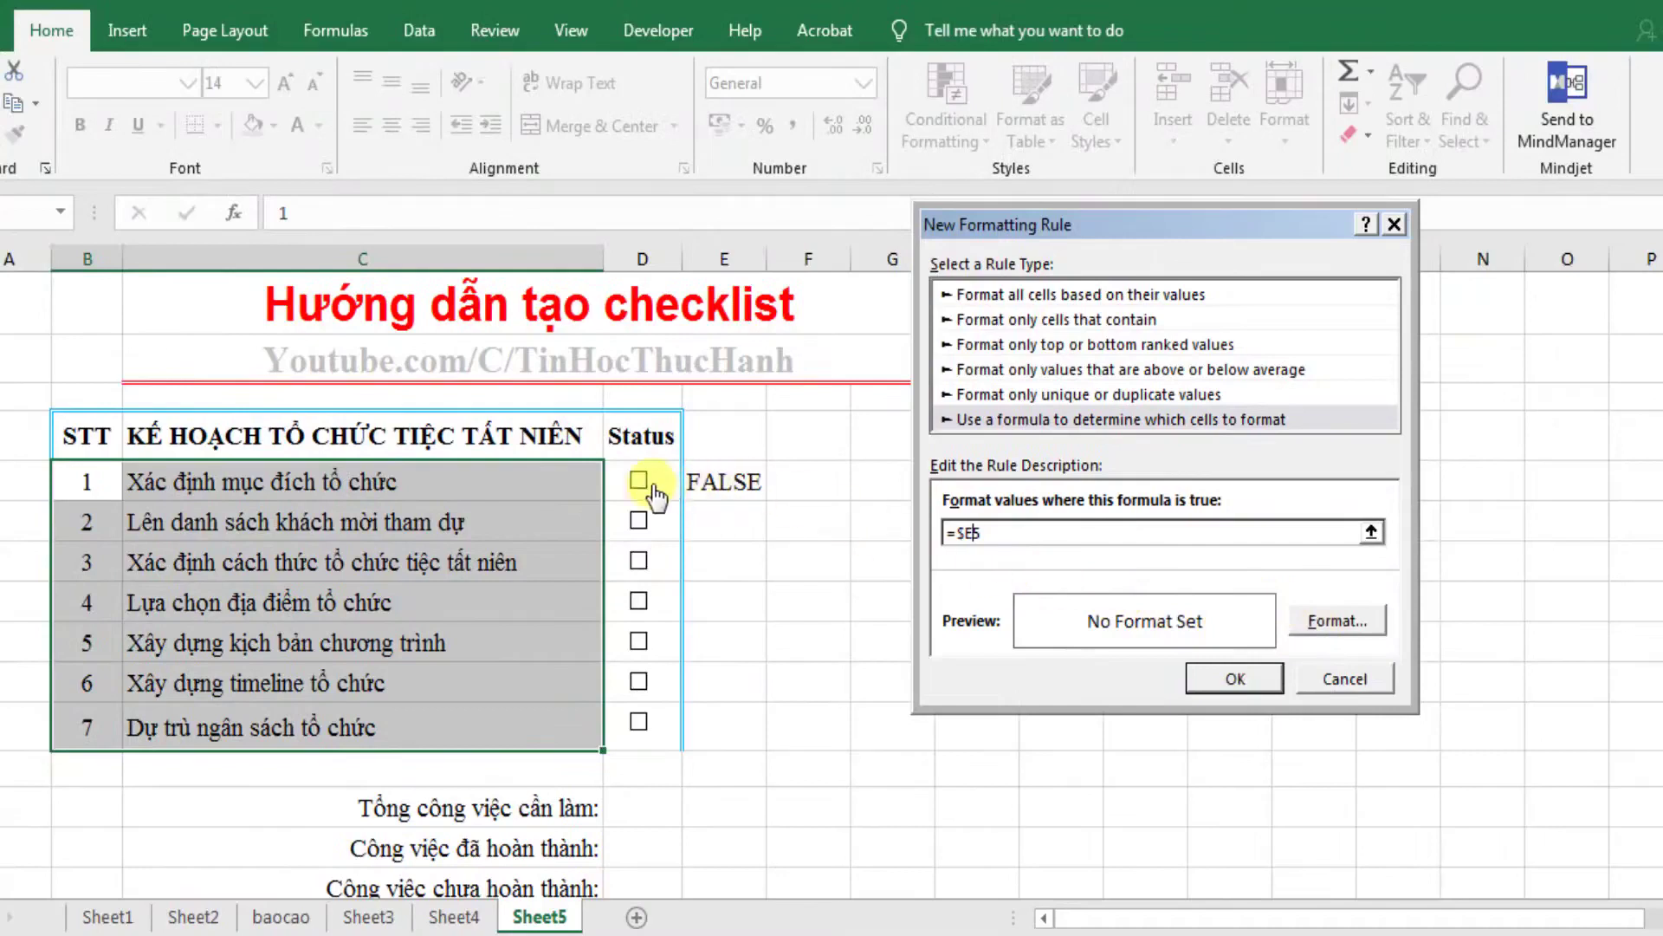
left_click(1319, 623)
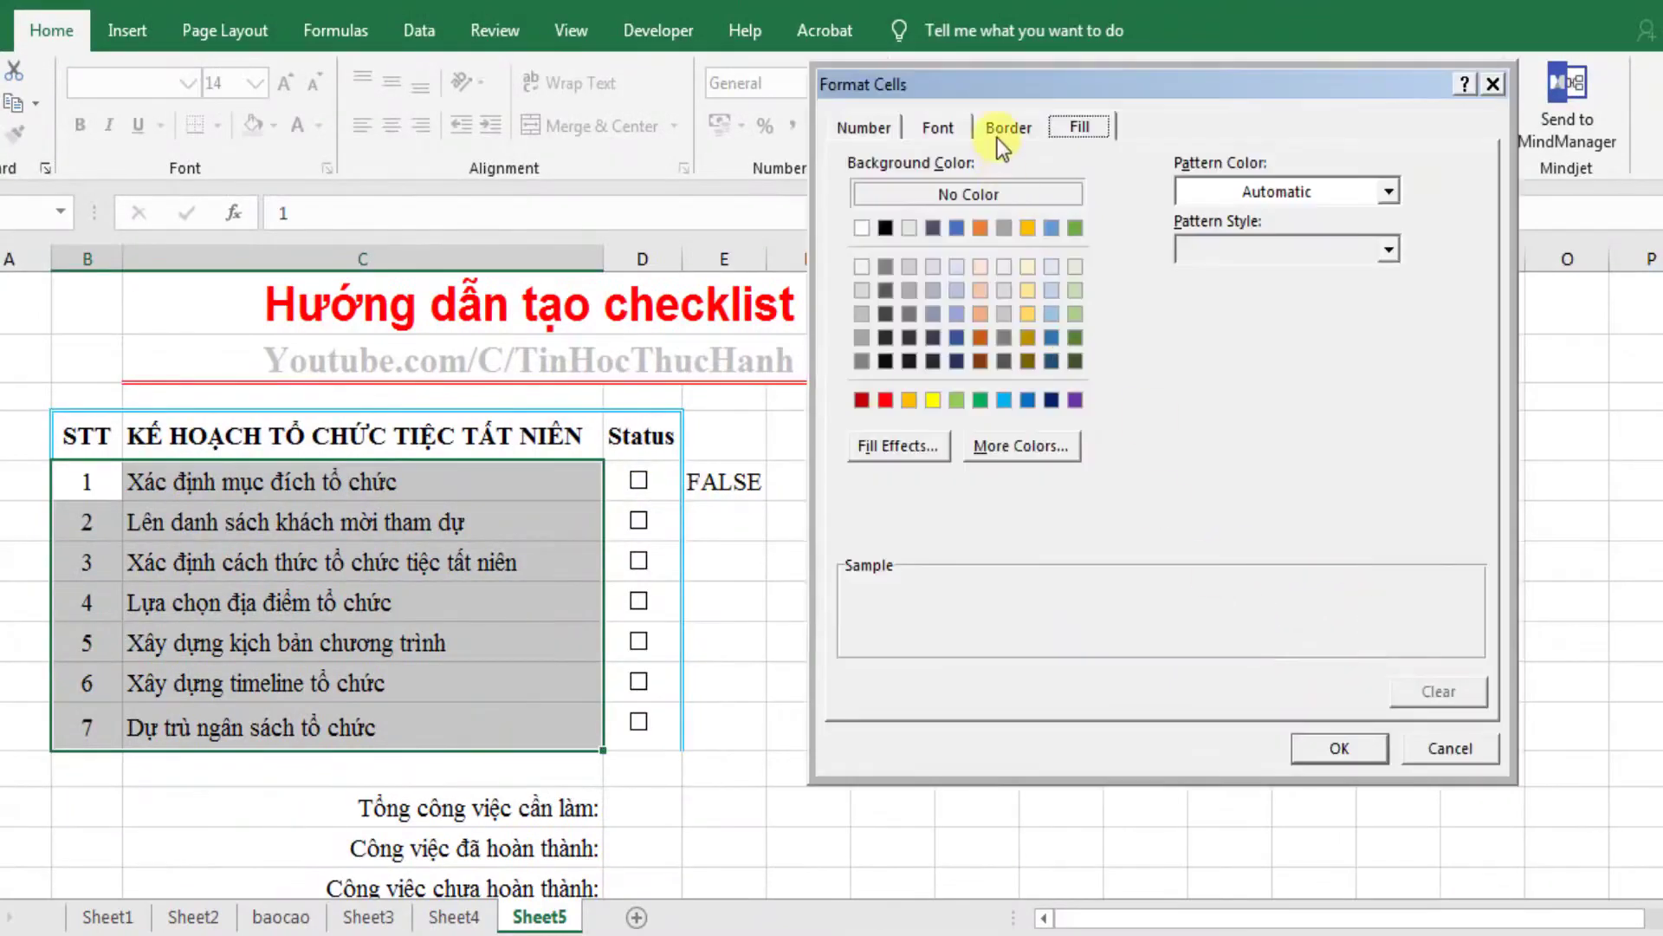
Format matching rows with bold text and a yellow fill, and save the =$E5 rule.
left_click(1007, 132)
left_click(936, 129)
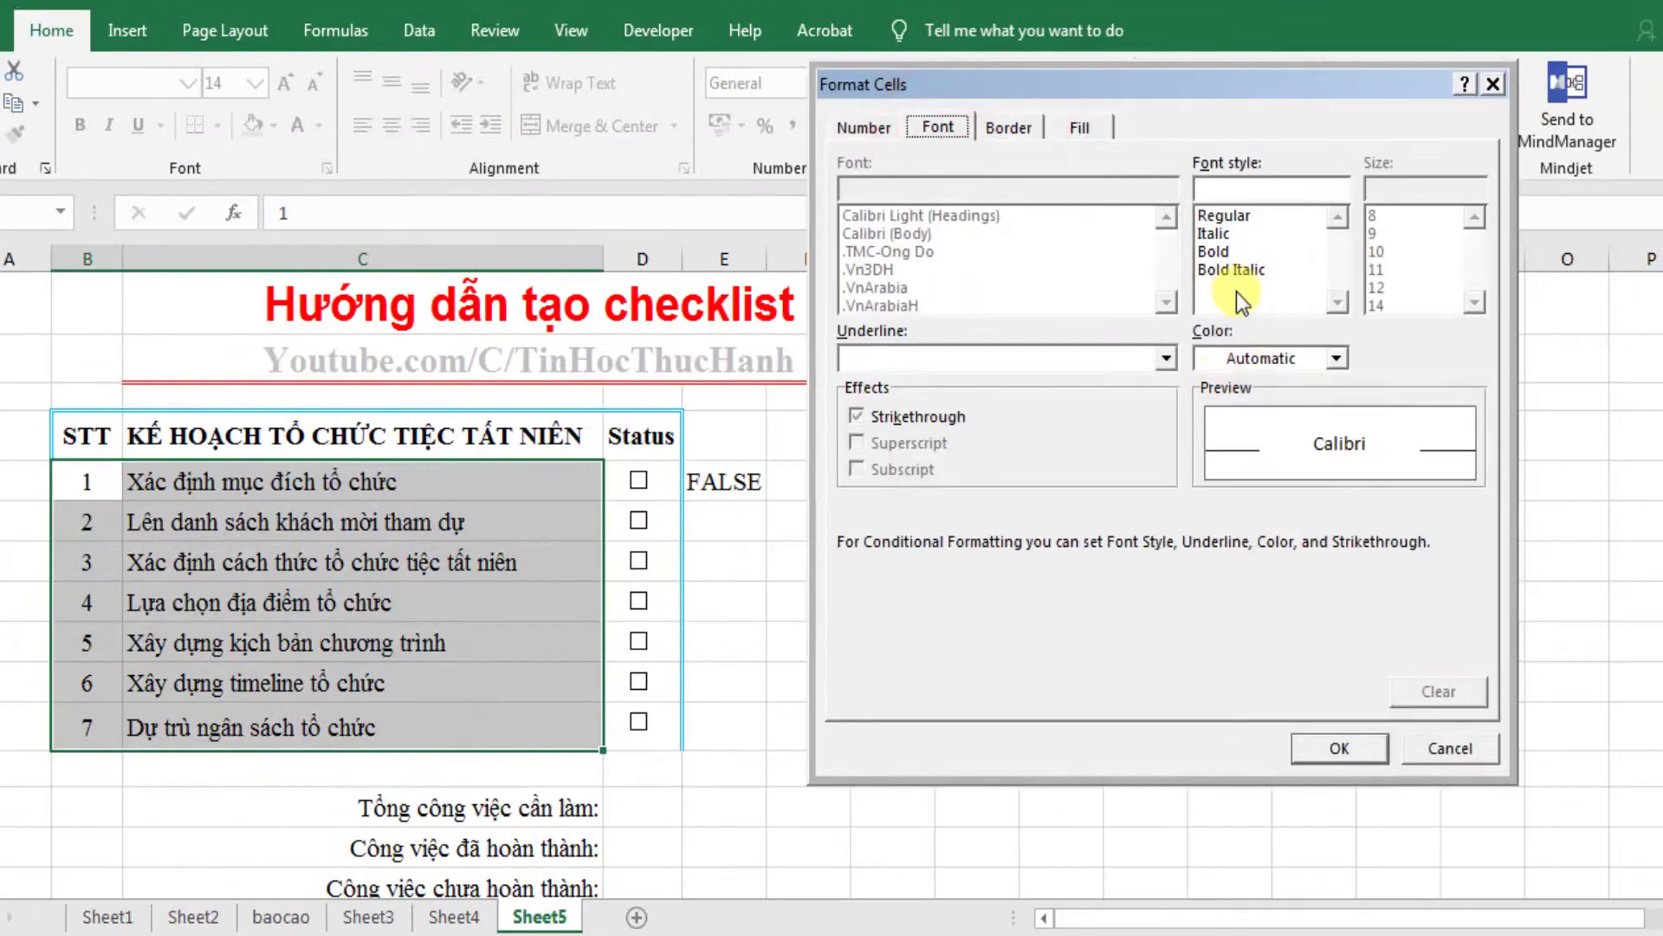
left_click(1079, 128)
left_click(934, 401)
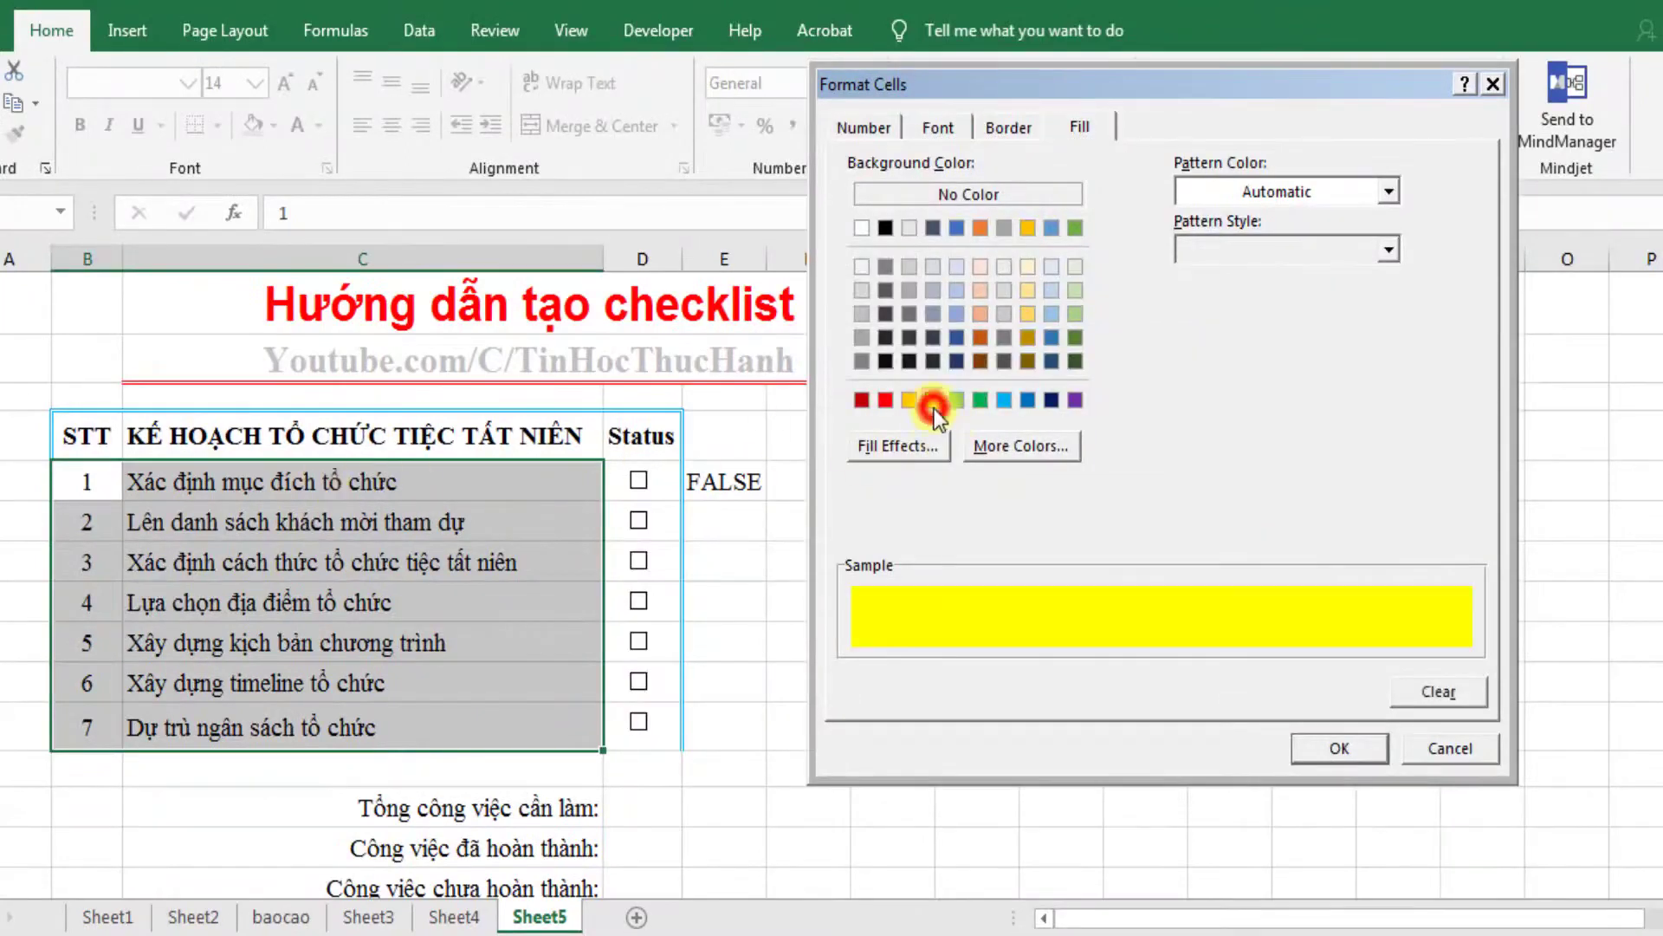
left_click(1338, 748)
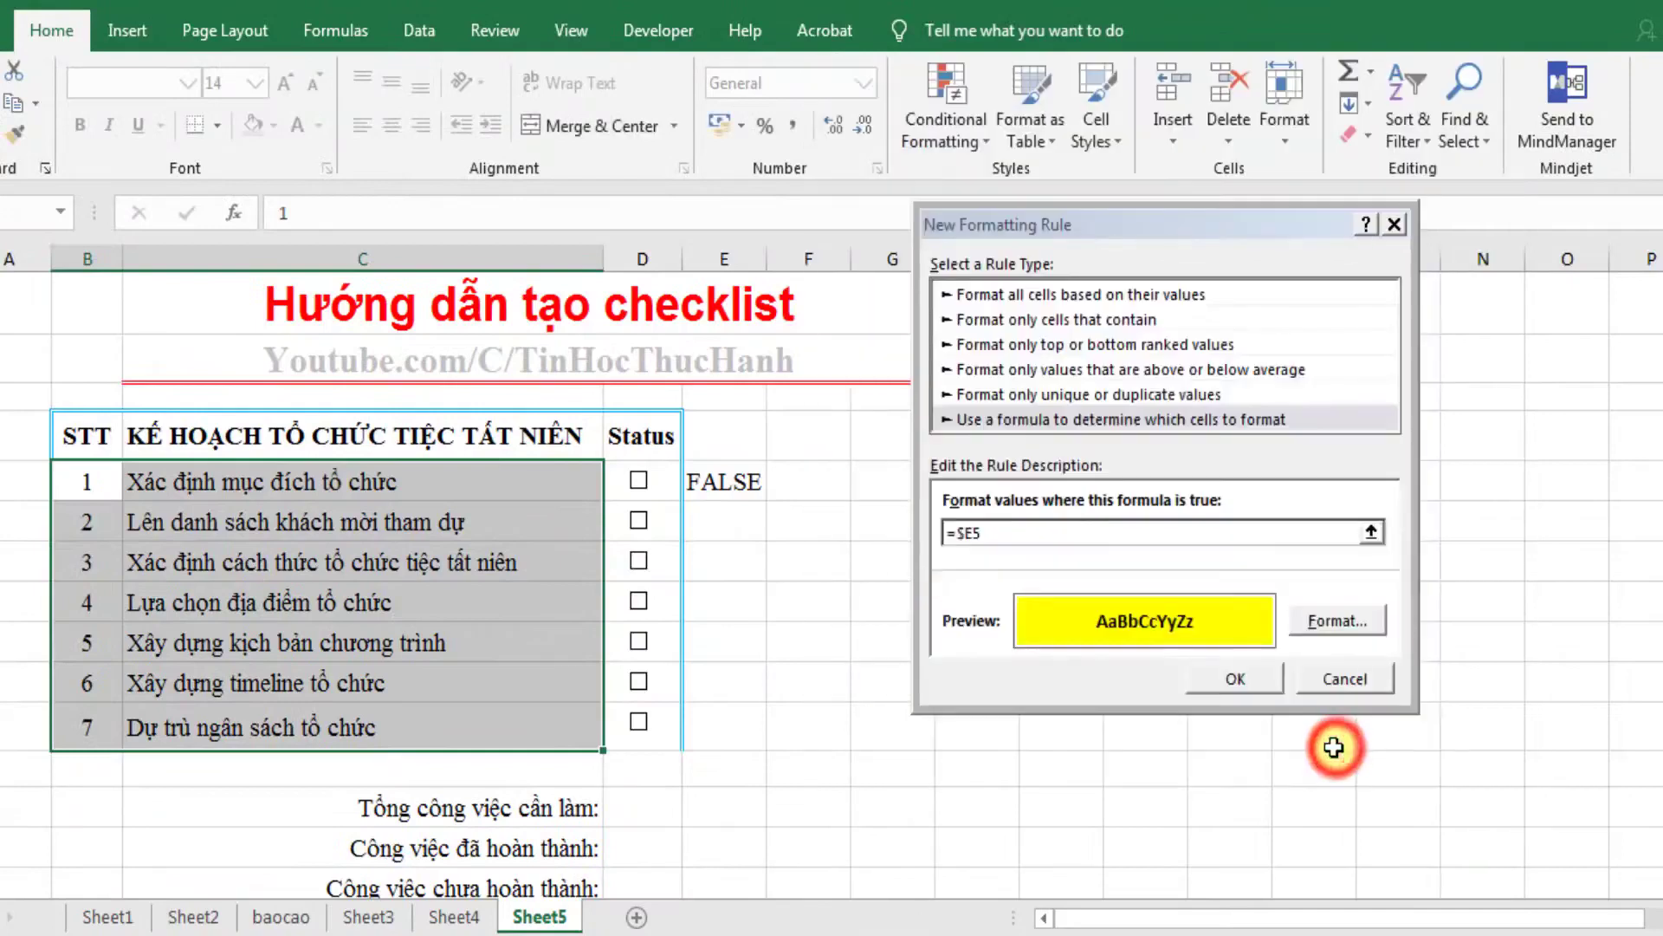
left_click(1343, 676)
left_click(835, 585)
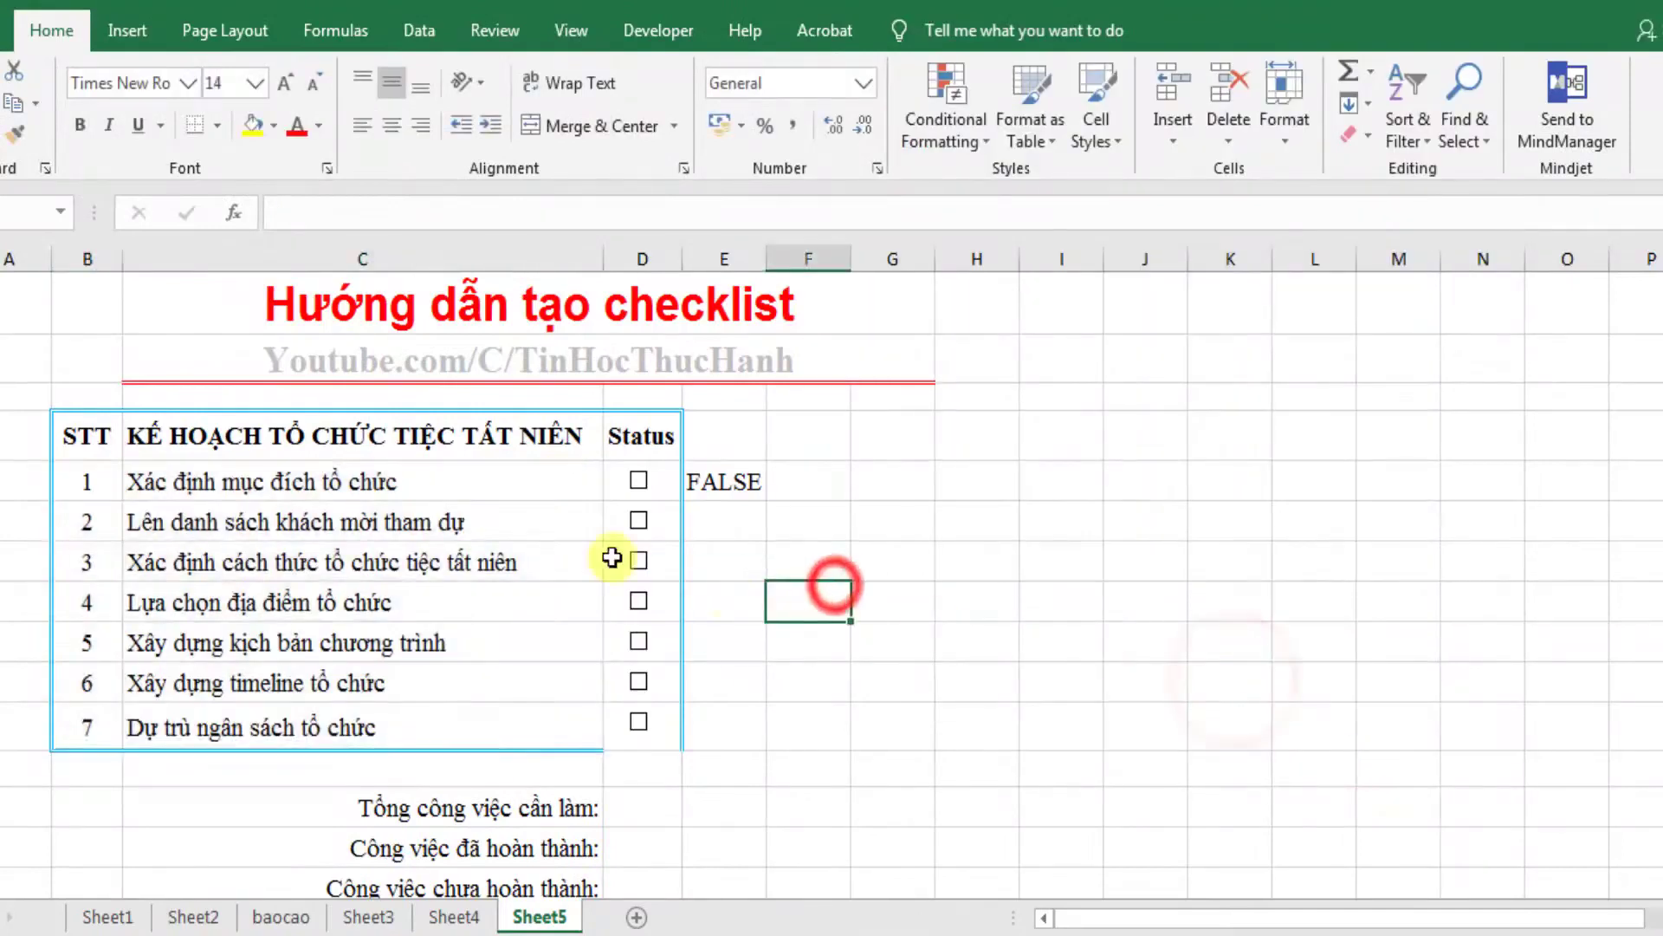
Tick and untick tasks 1, 3 and 4, then tick tasks 5, 6 and 7 to test the highlight.
left_click(639, 482)
left_click(639, 482)
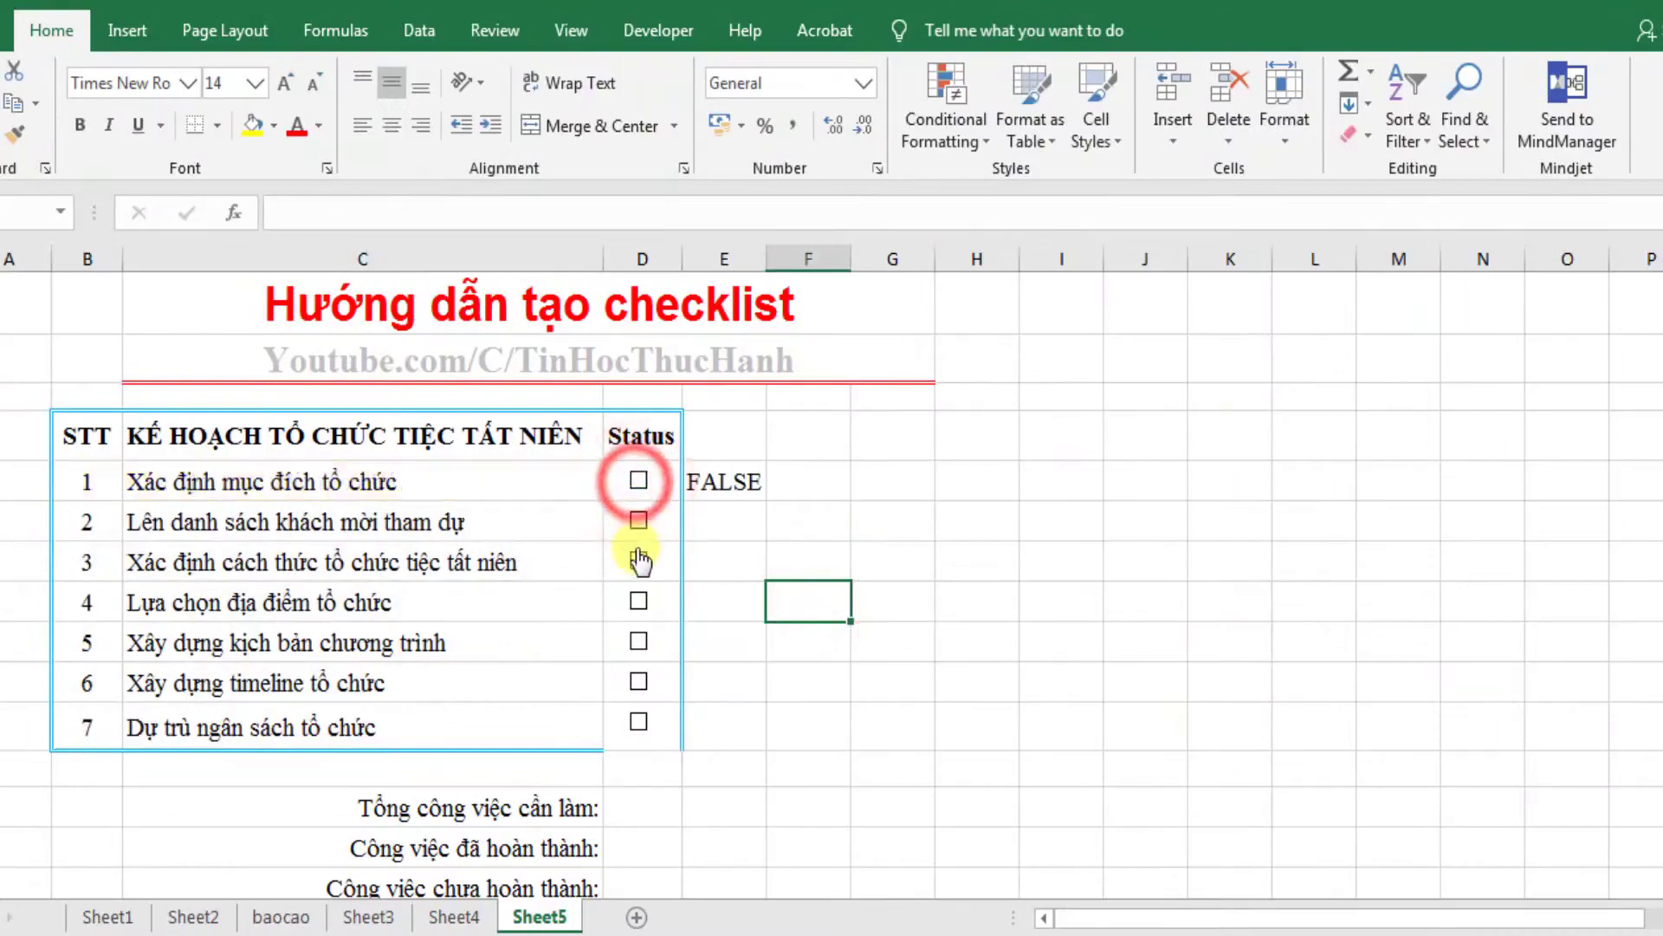
left_click(639, 561)
left_click(638, 561)
left_click(638, 602)
left_click(638, 601)
left_click(639, 641)
left_click(639, 681)
left_click(639, 724)
Untick tasks 4 through 7 so every checkbox is clear again.
left_click(639, 601)
left_click(638, 641)
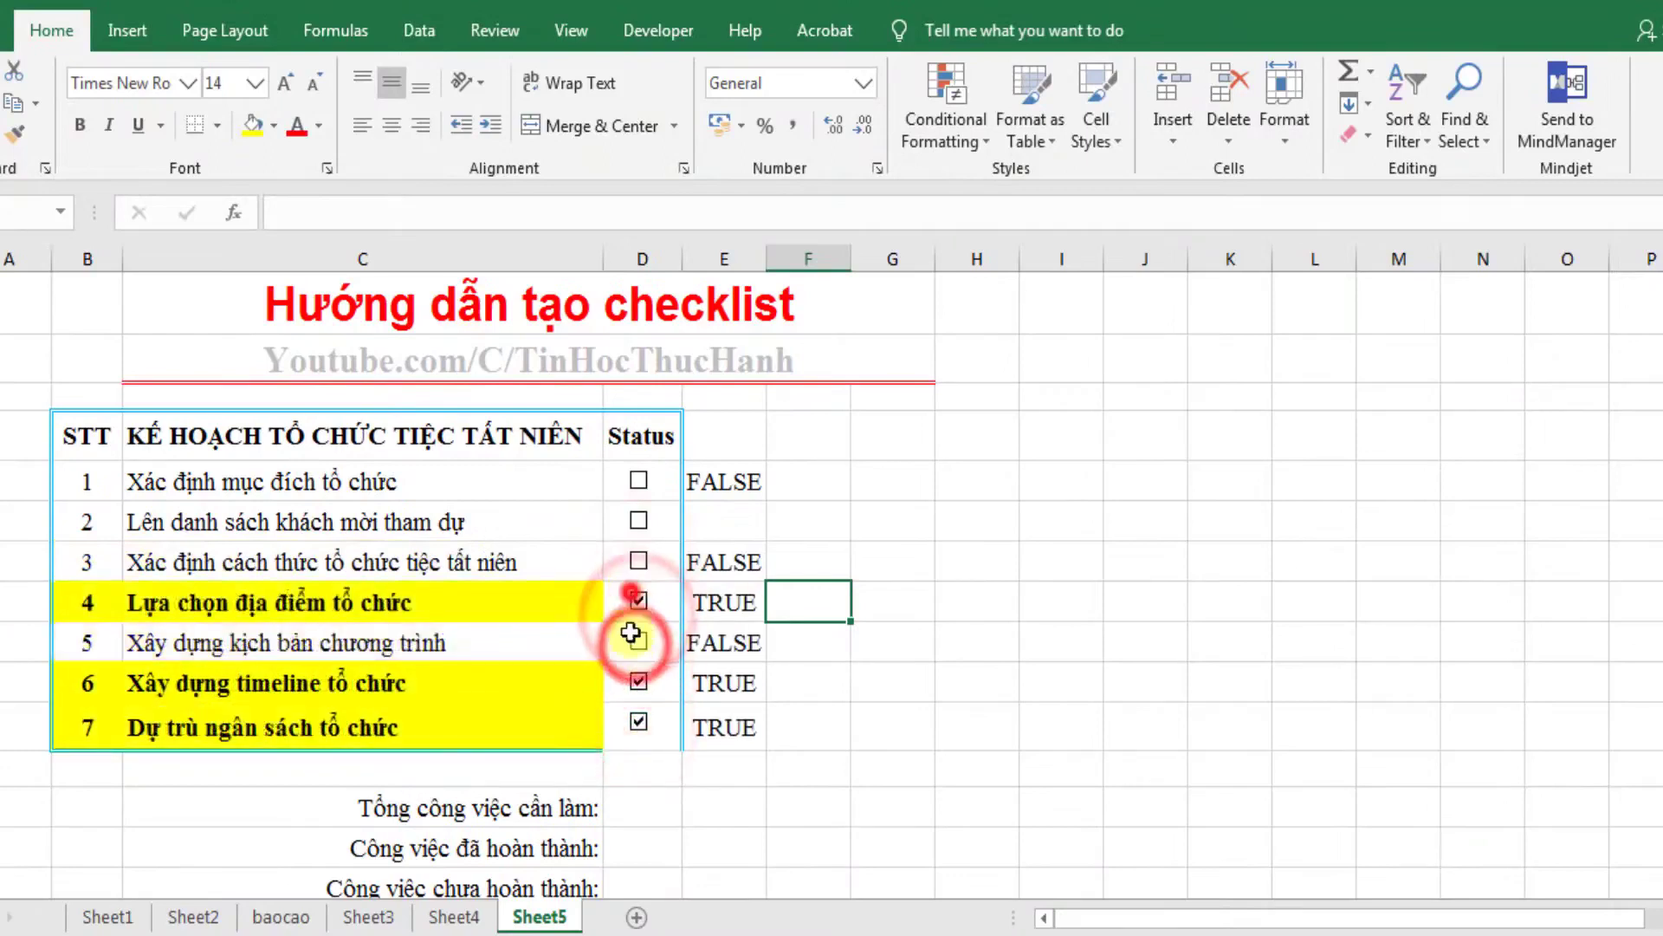
left_click(639, 601)
left_click(639, 681)
left_click(639, 724)
left_click(863, 715)
scroll(453, 631, "down", 1)
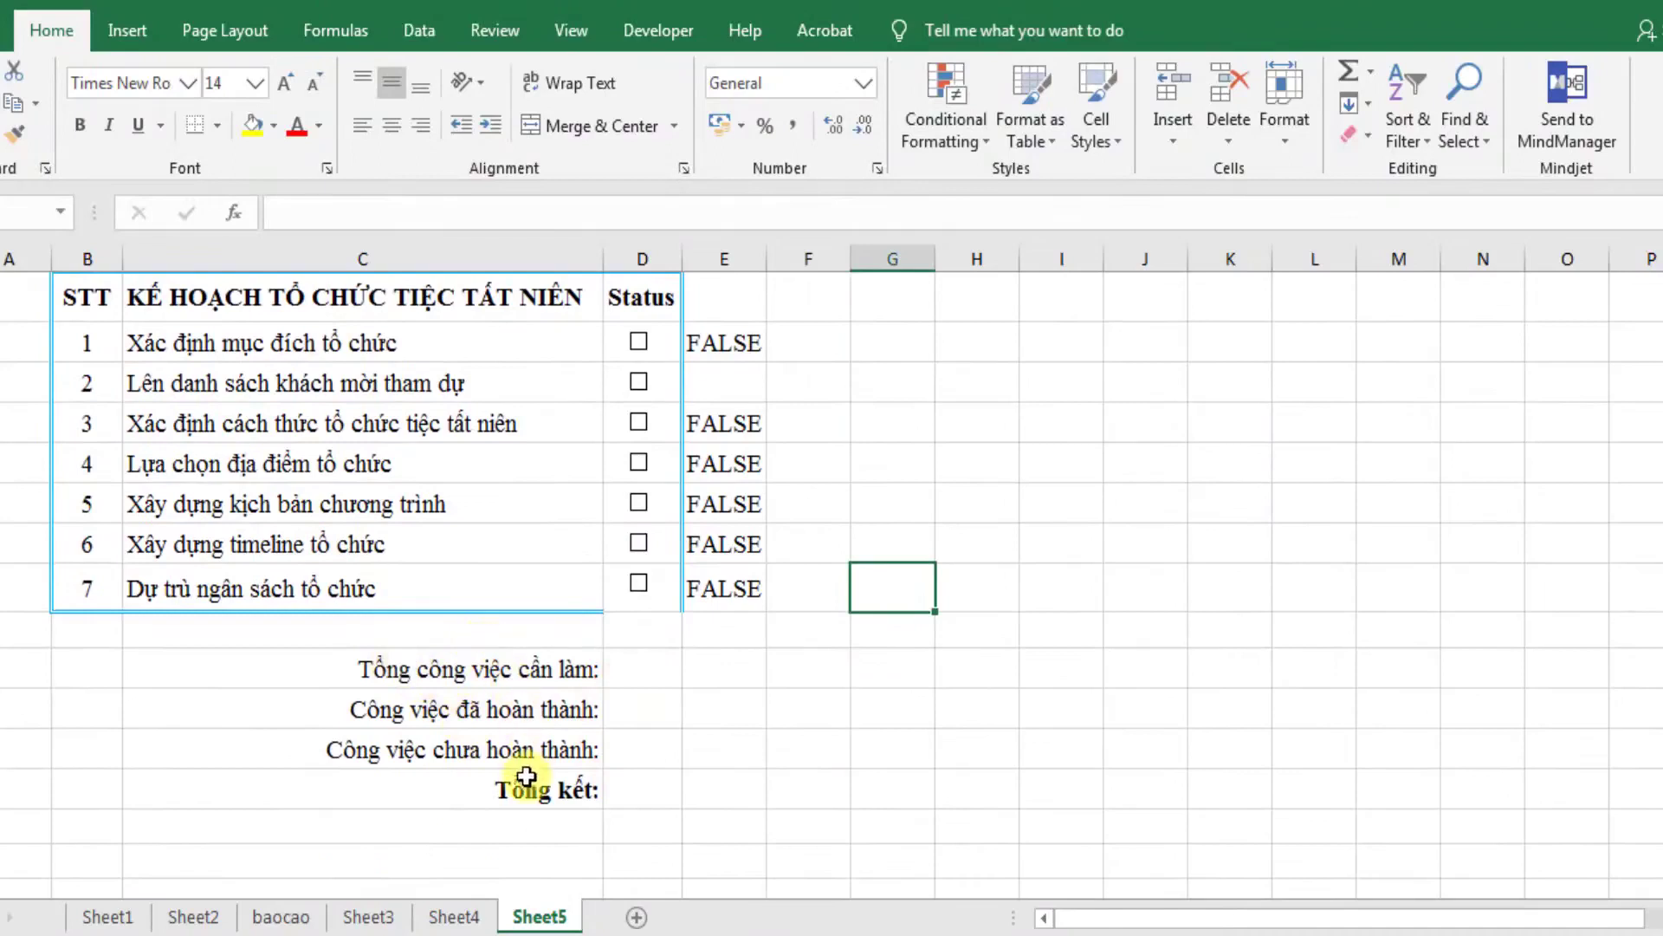
left_click(646, 672)
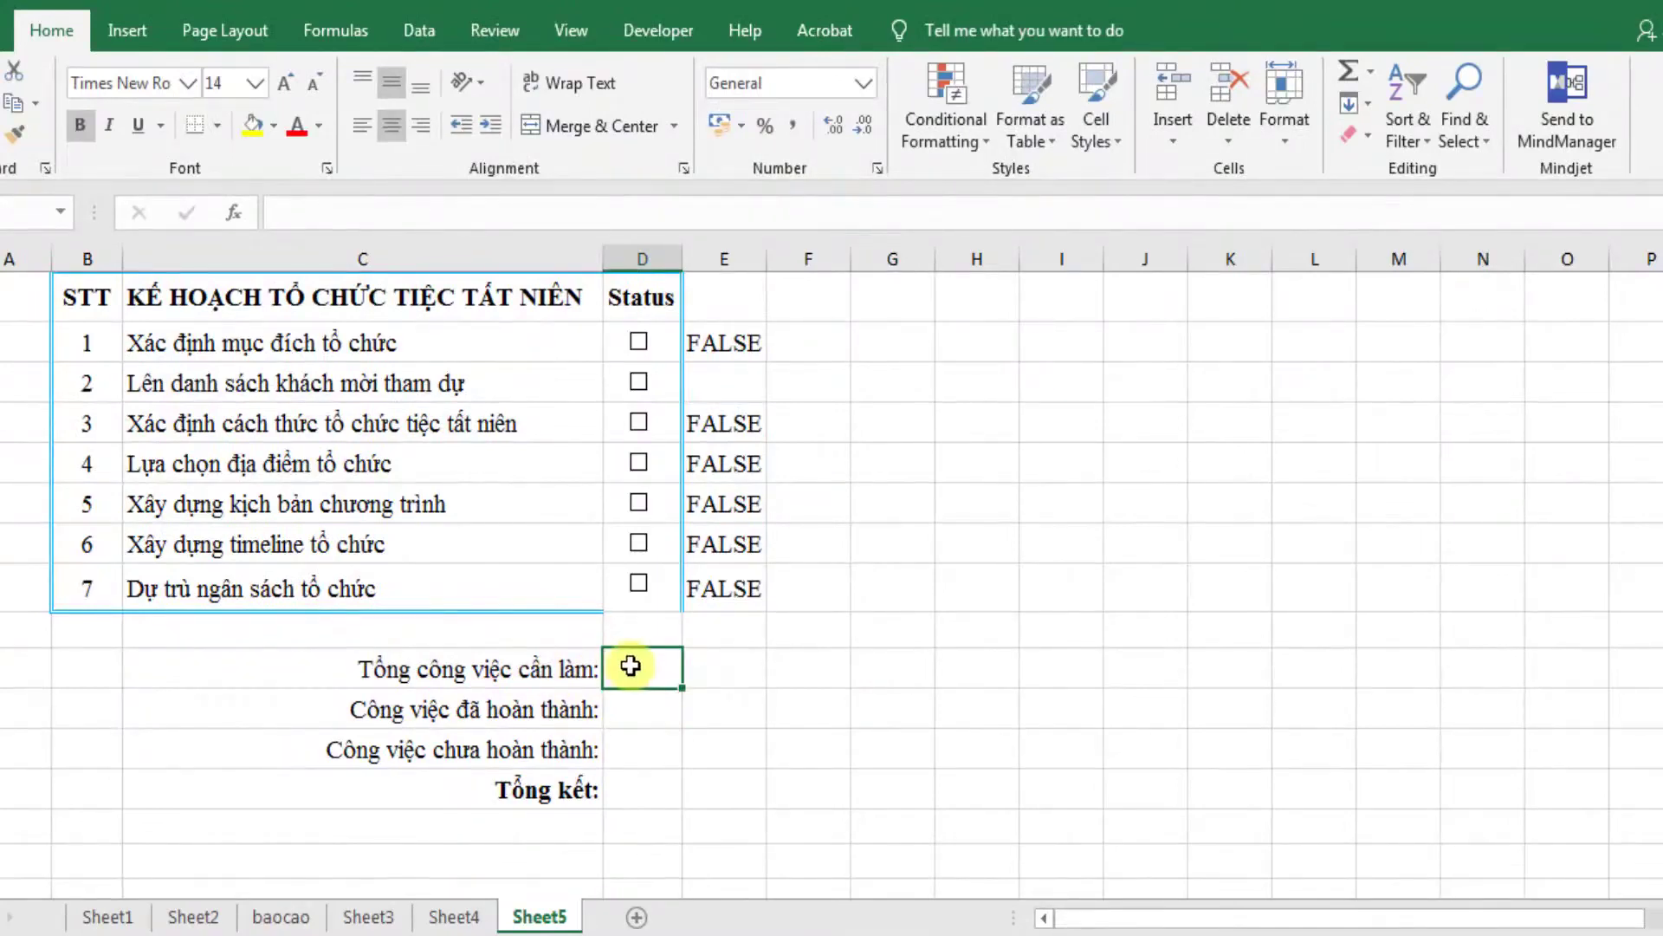
left_click(451, 707)
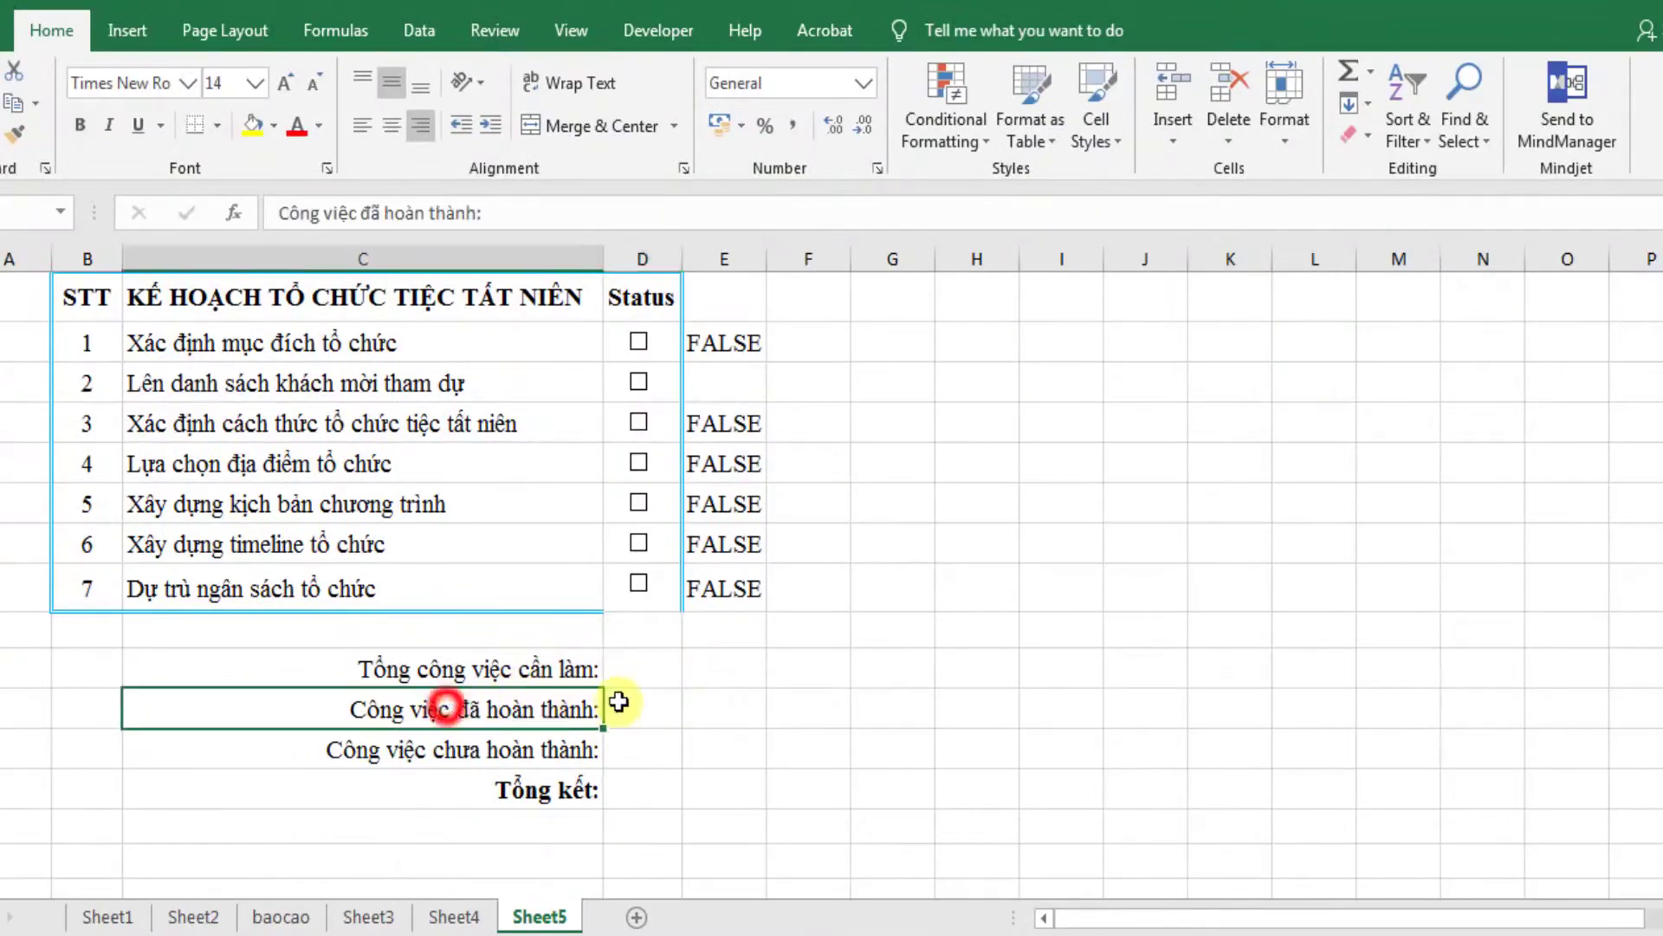
left_click(636, 716)
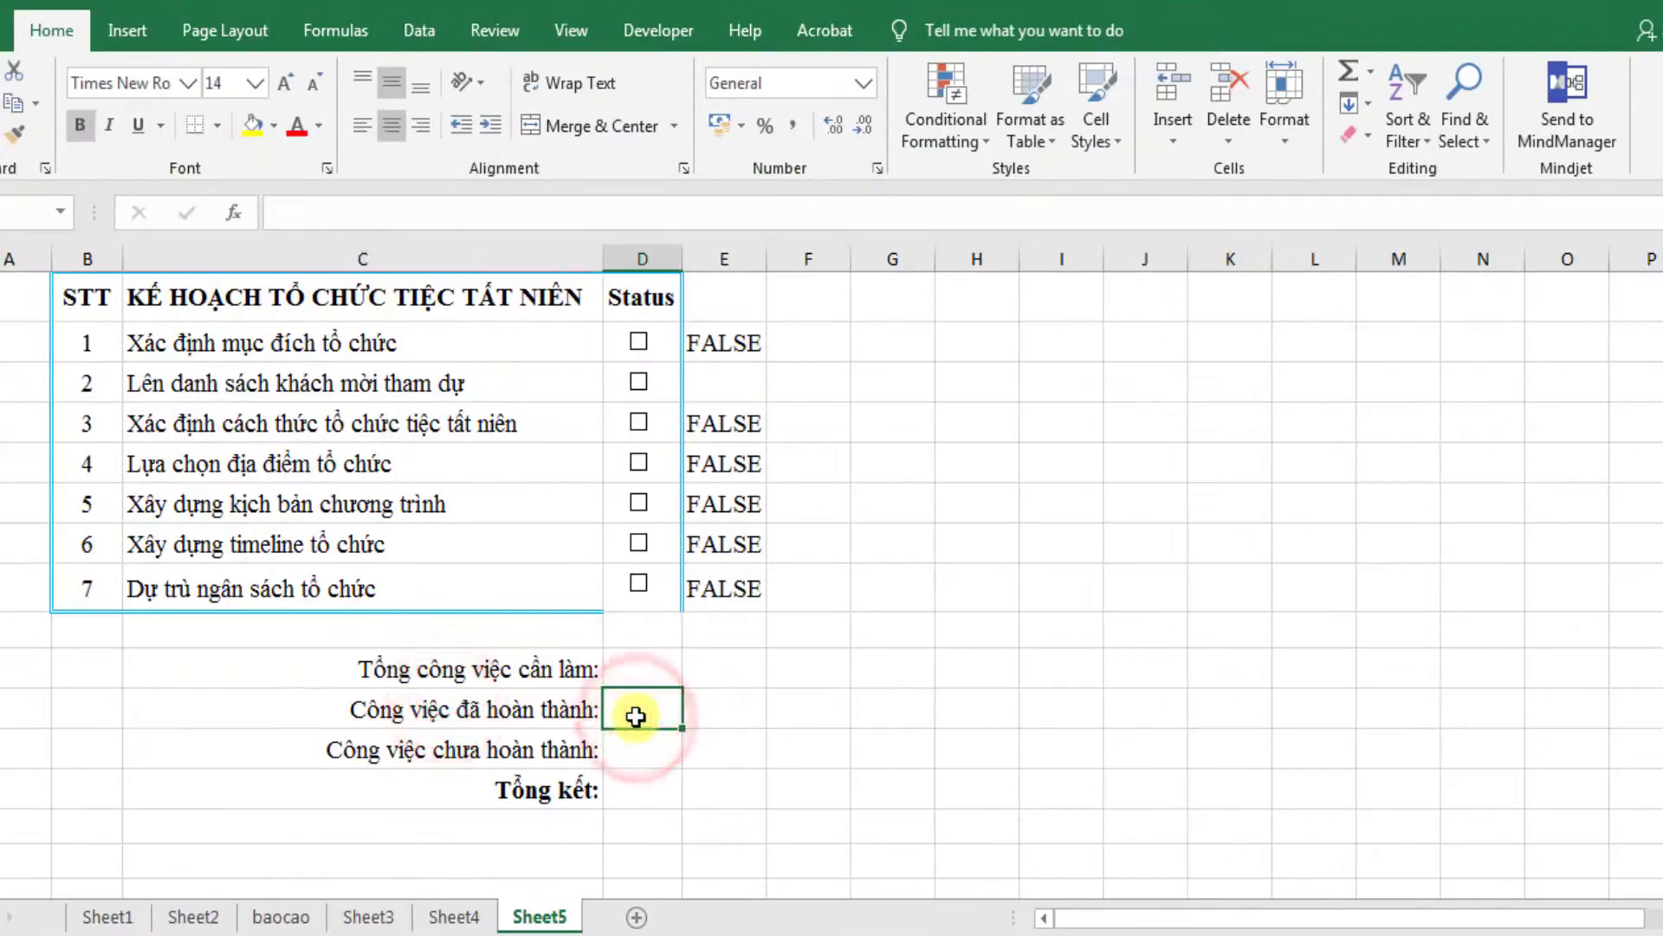
left_click(449, 756)
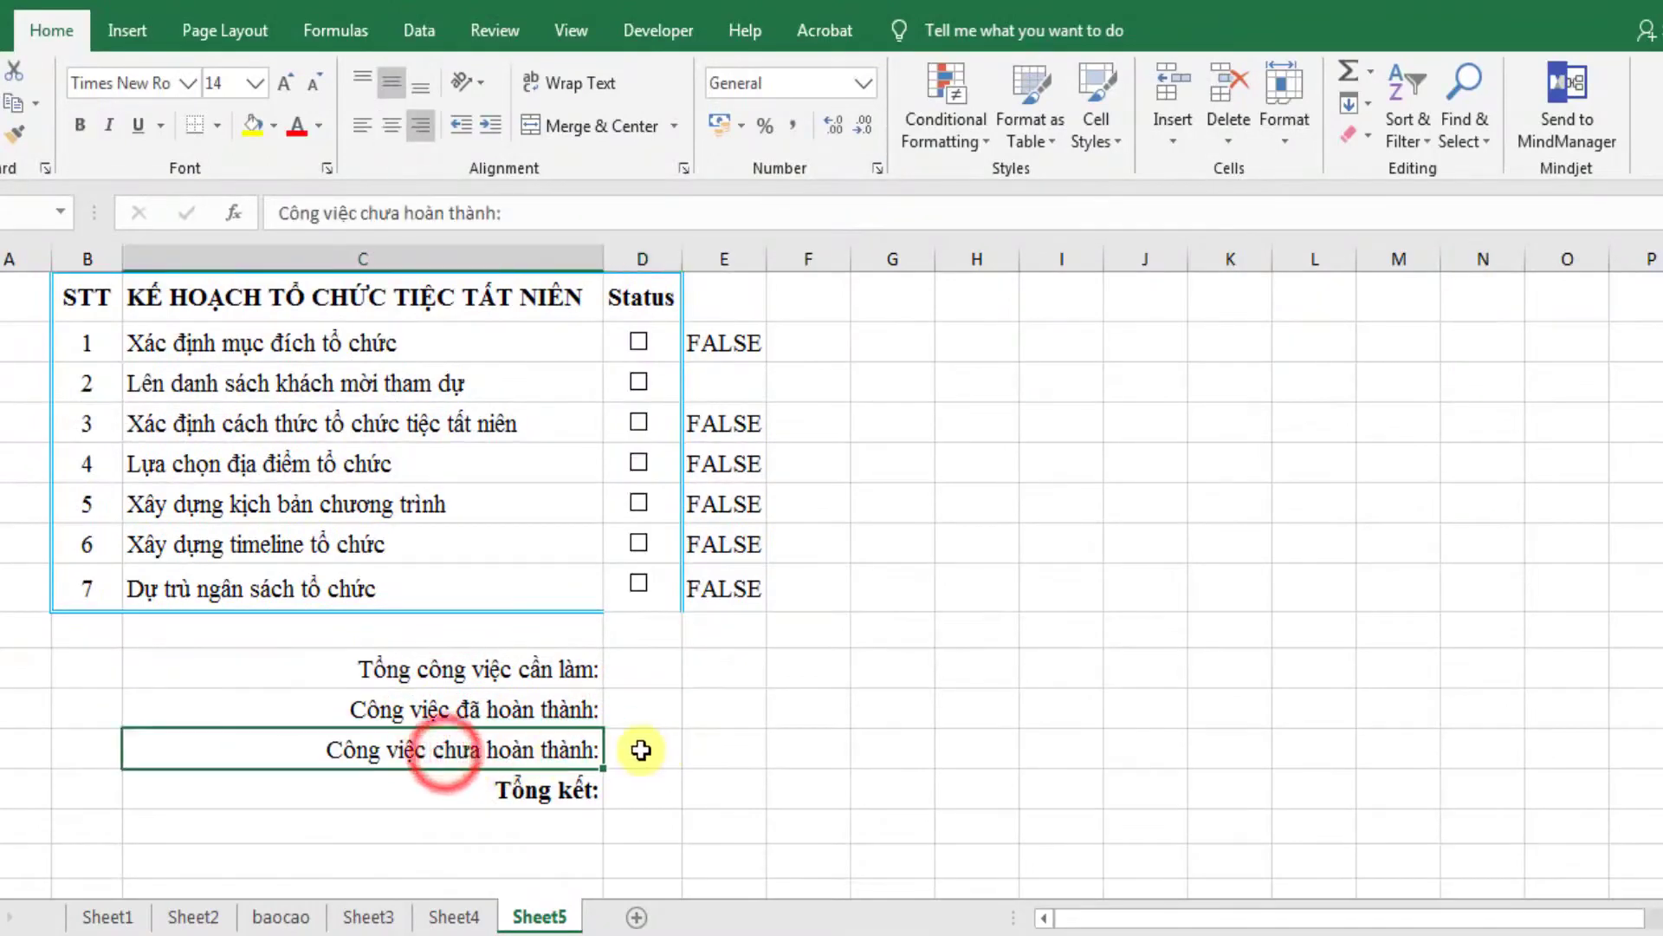
left_click(576, 787)
left_click(640, 789)
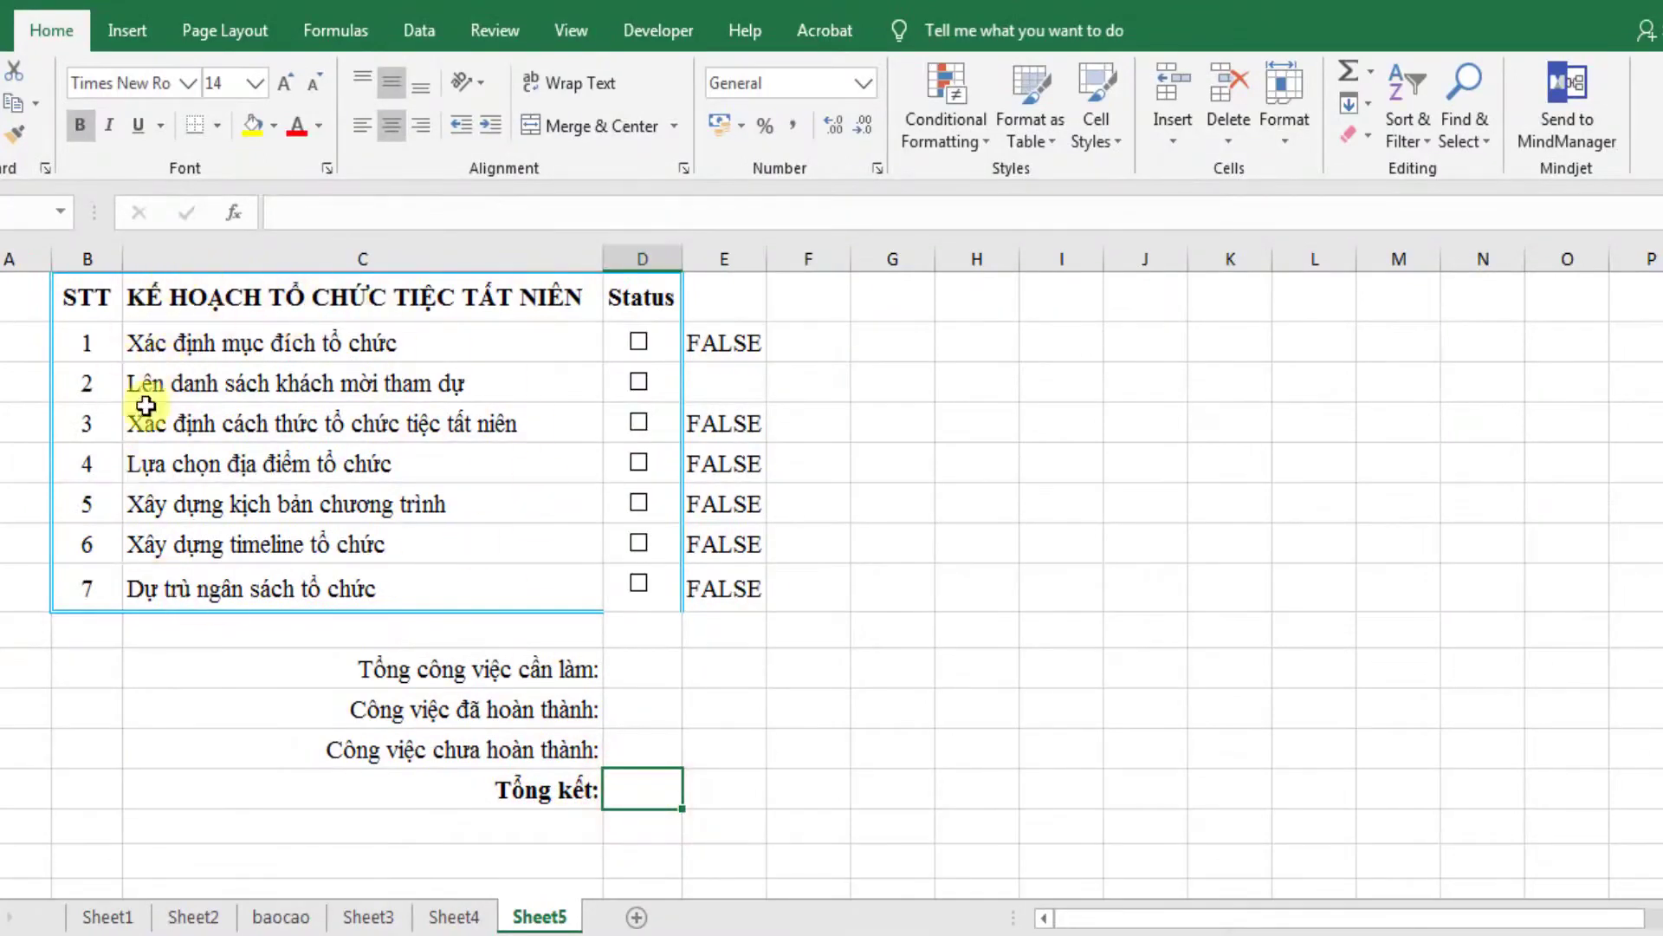
scroll(316, 393, "up", 1)
scroll(308, 415, "down", 1)
scroll(309, 416, "down", 1)
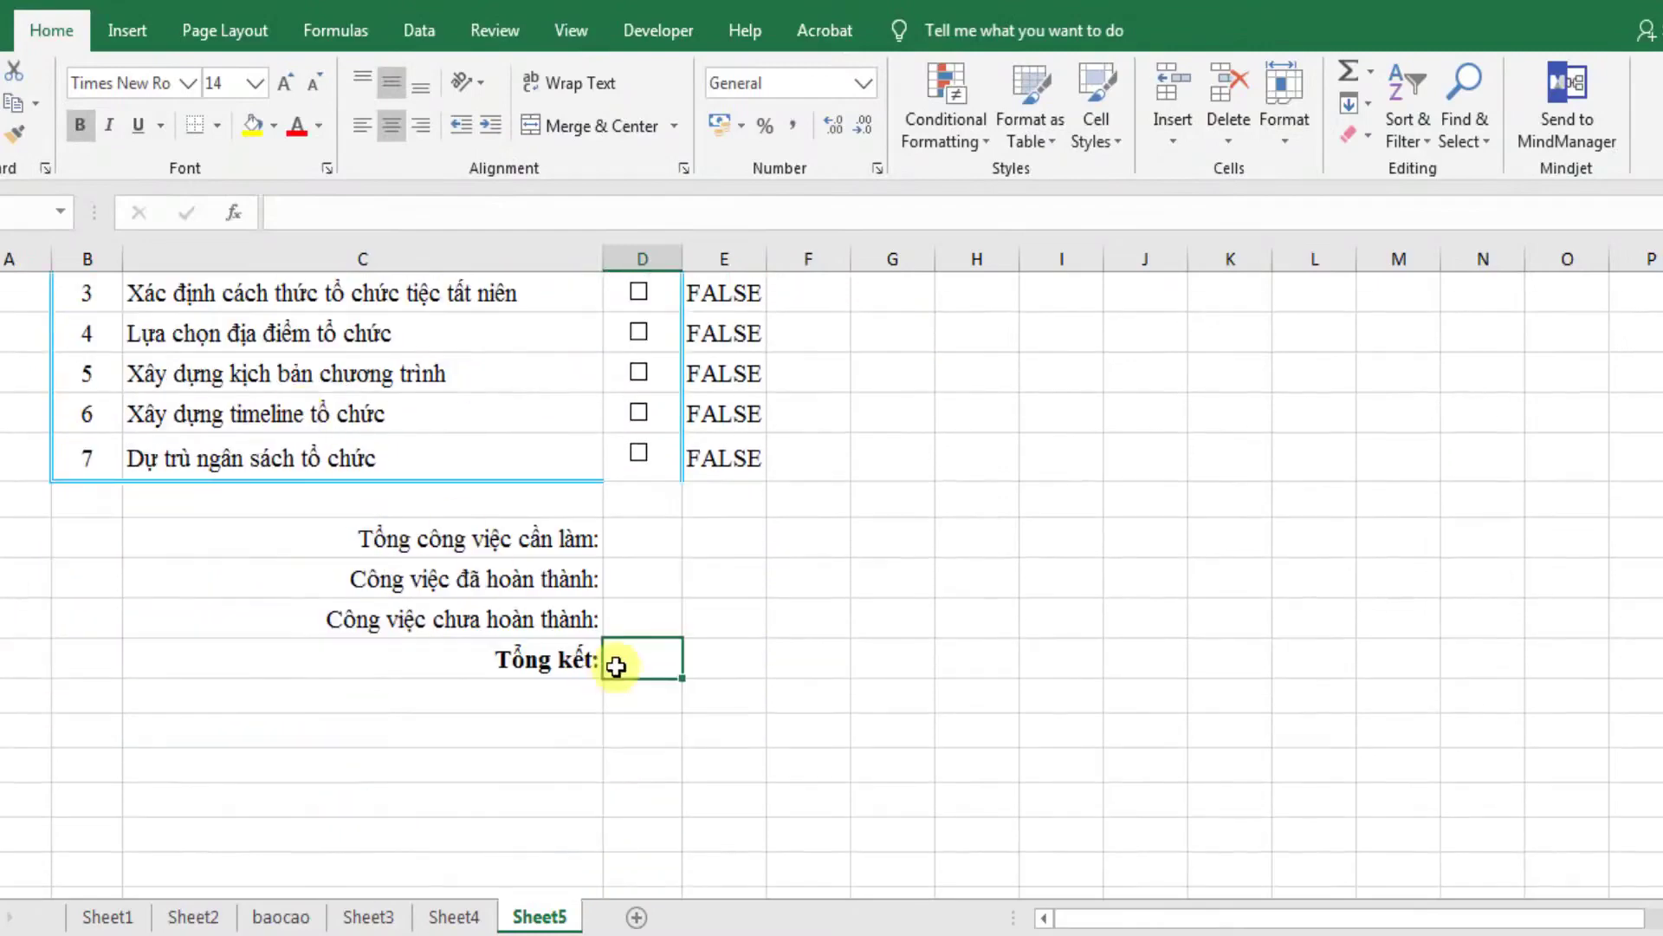
scroll(615, 661, "up", 1)
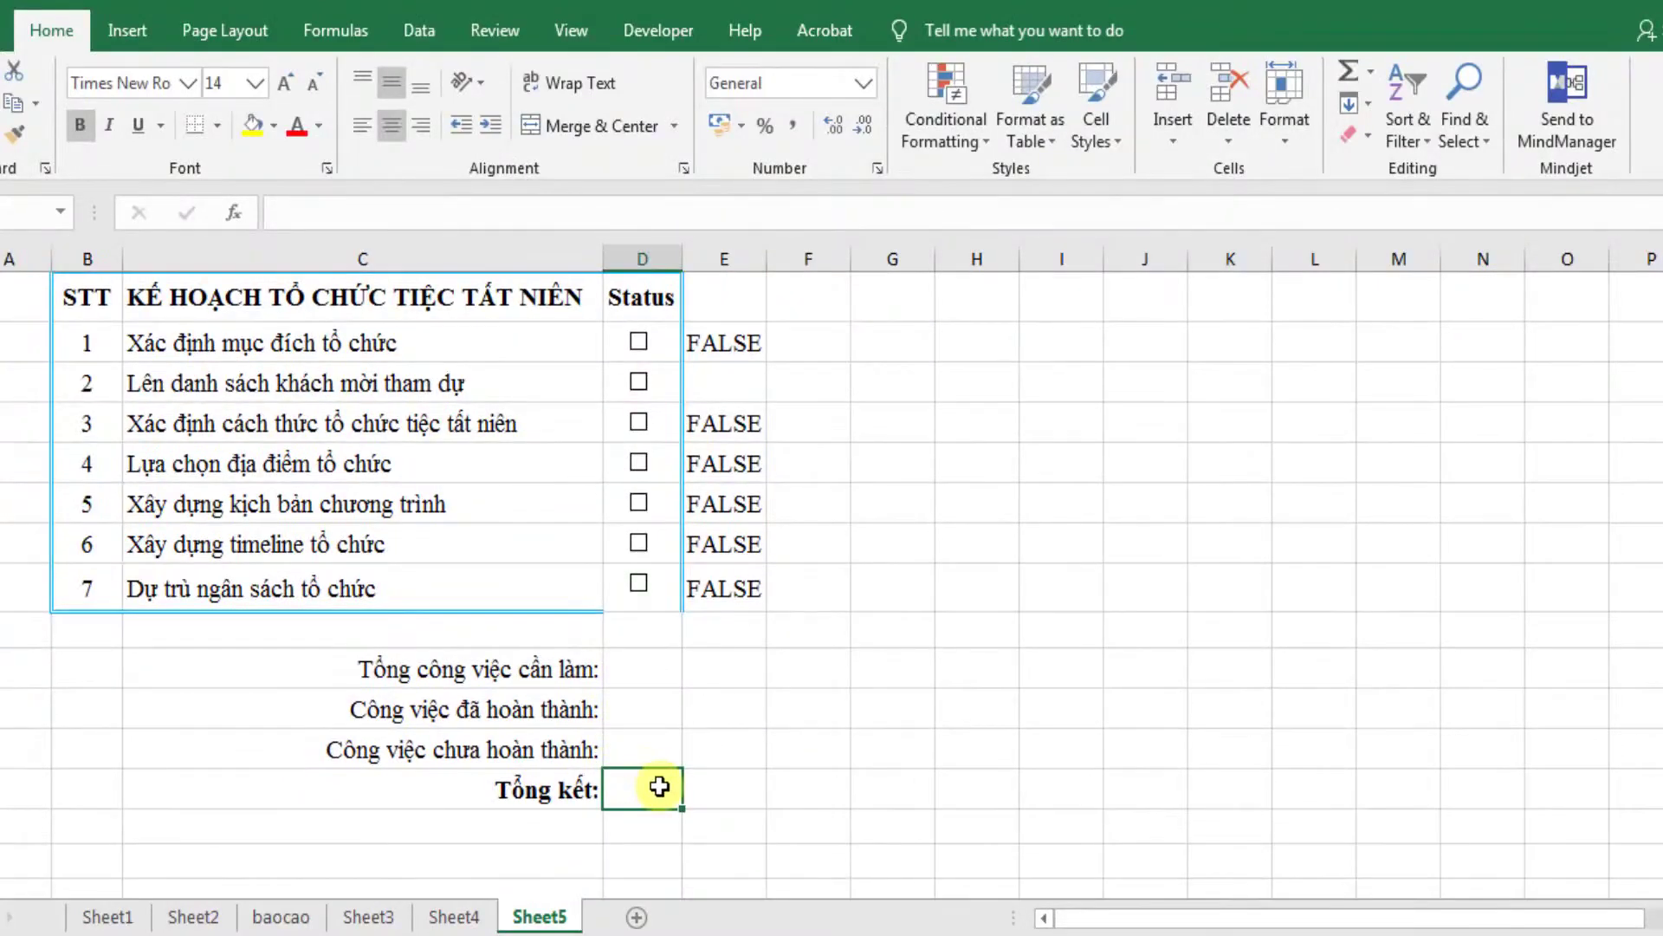
left_click(637, 667)
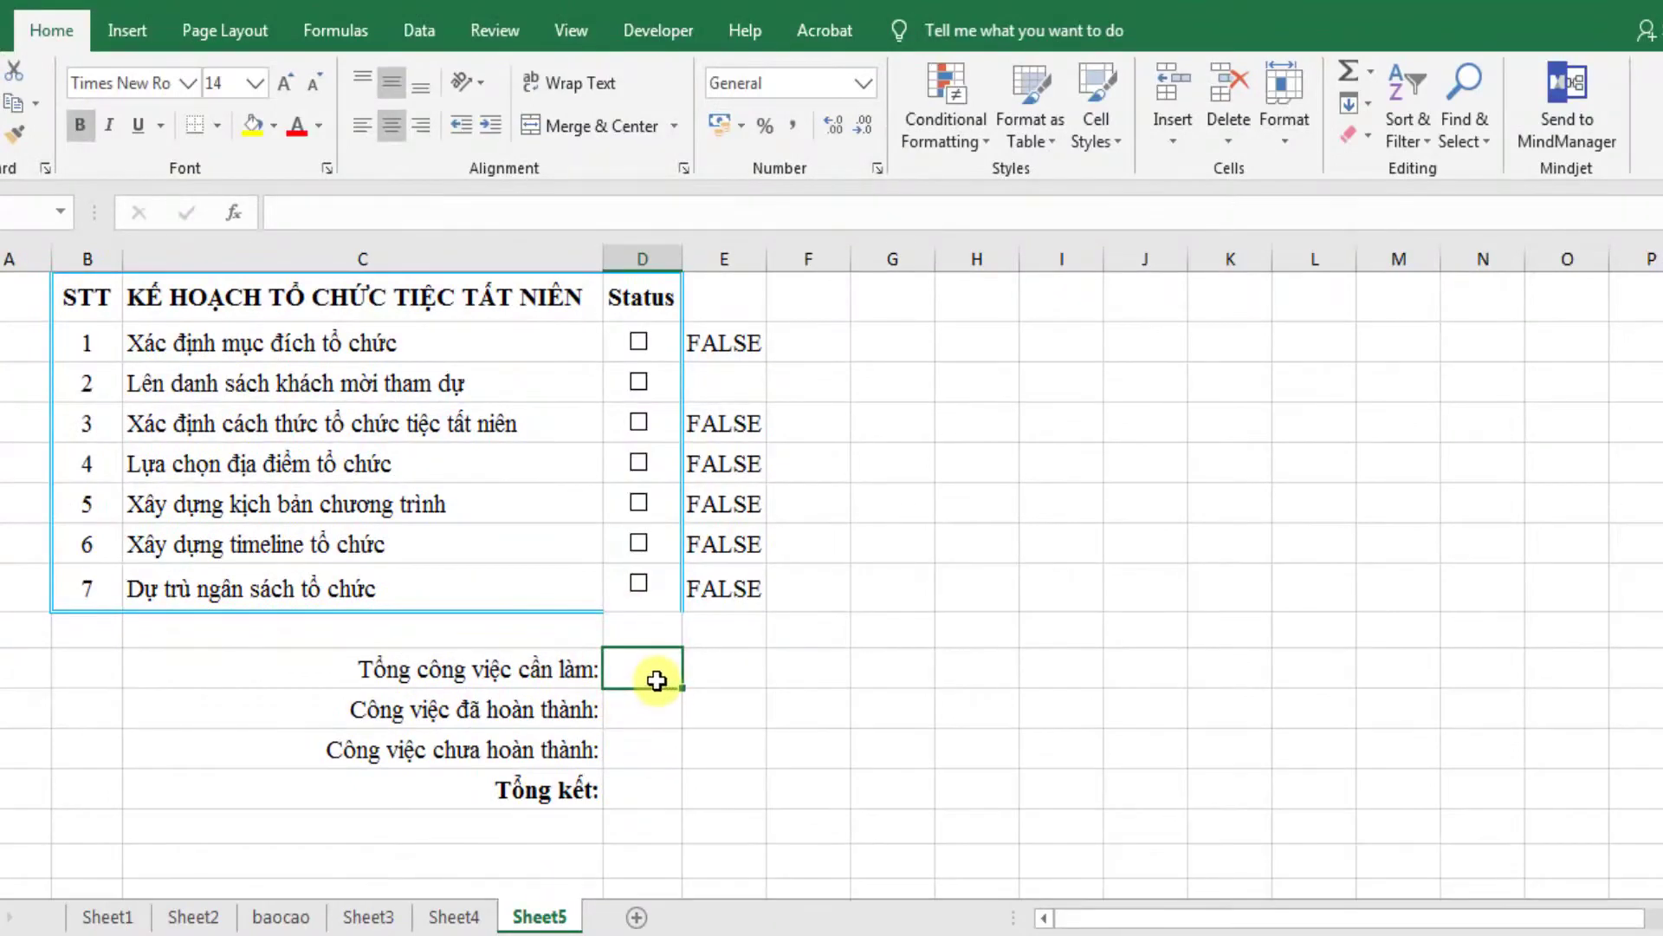
Enter =COUNTA(C5:C11) beside the total-tasks label so it shows 7.
type("=")
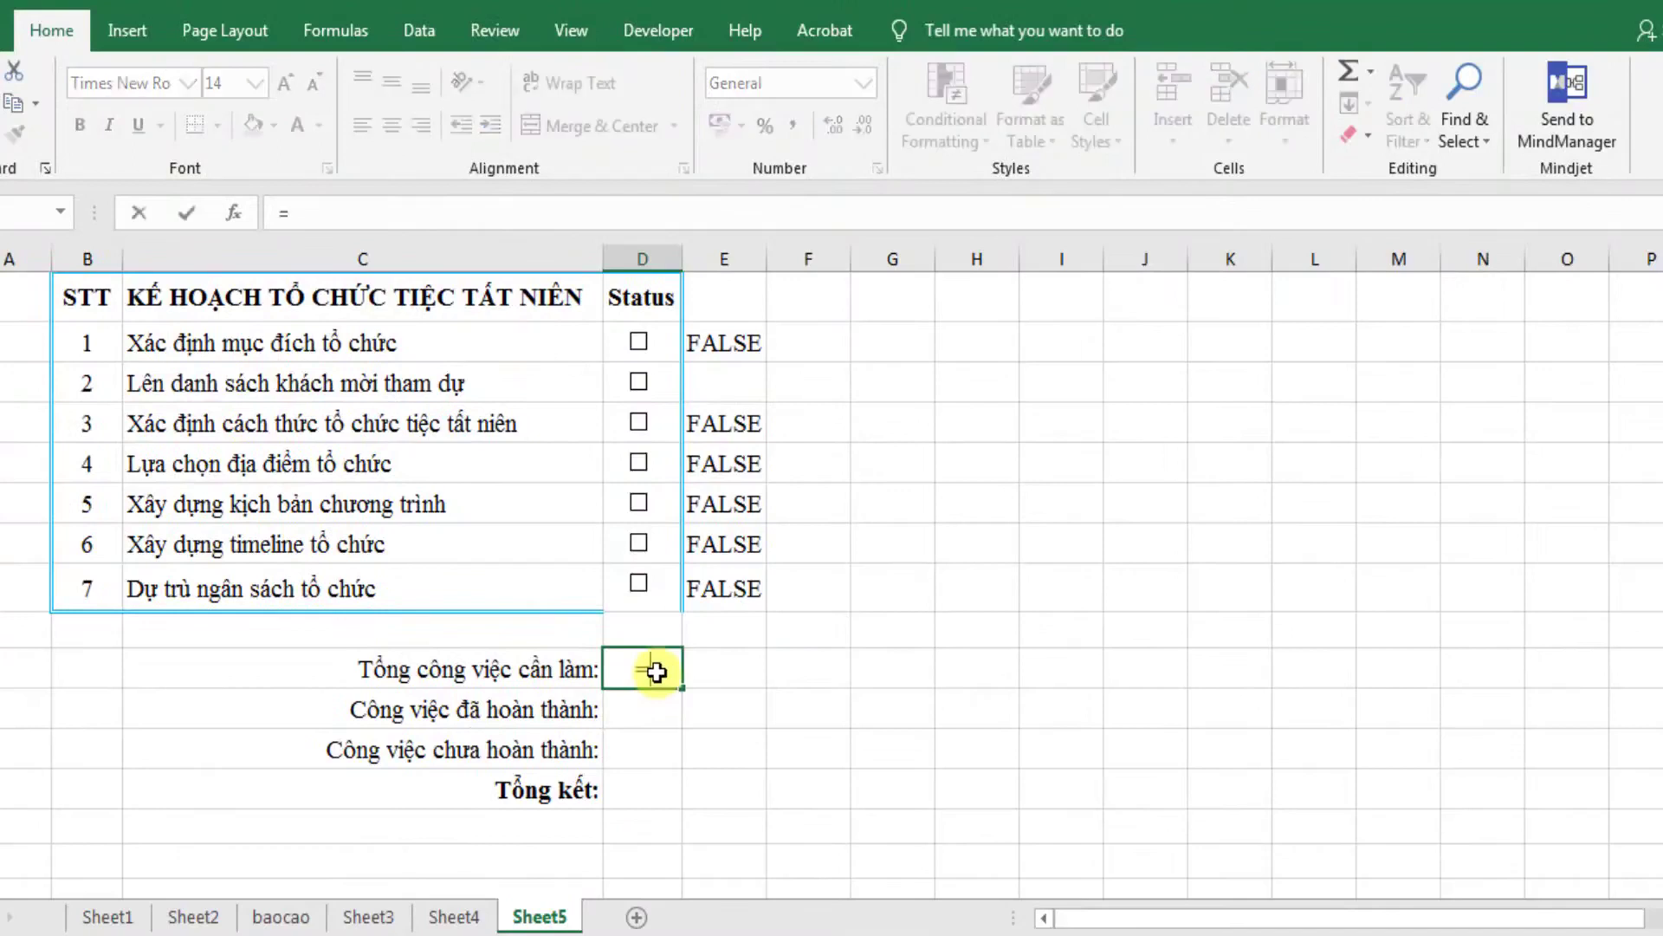
type("coun")
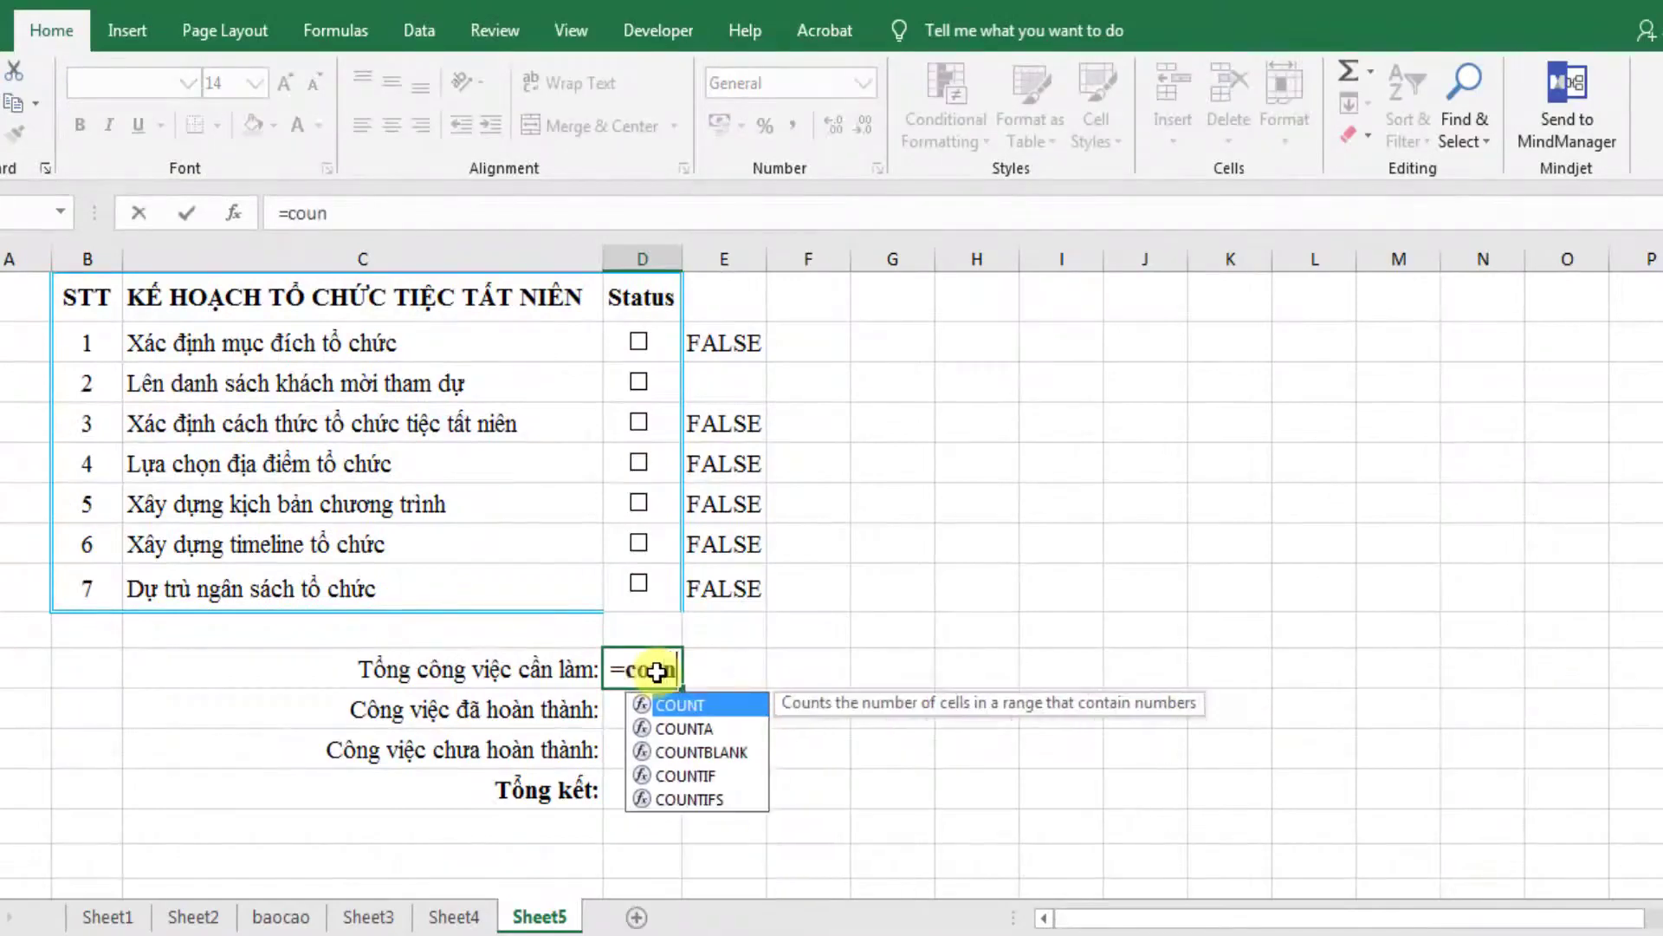
key("Down")
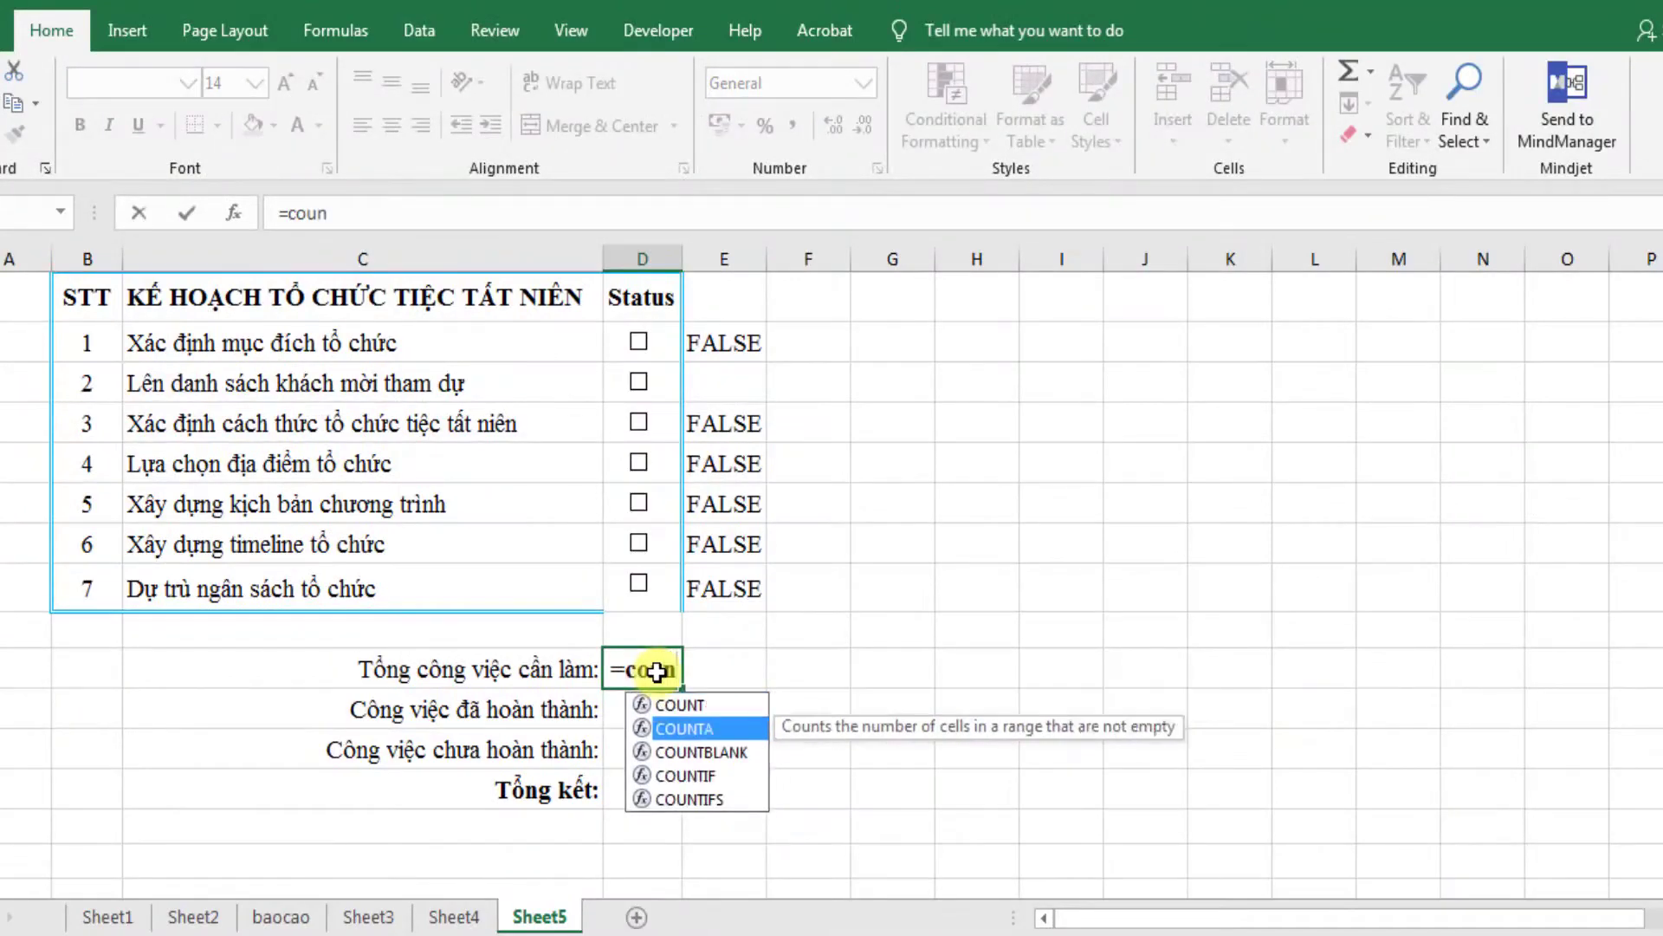
double_click(730, 735)
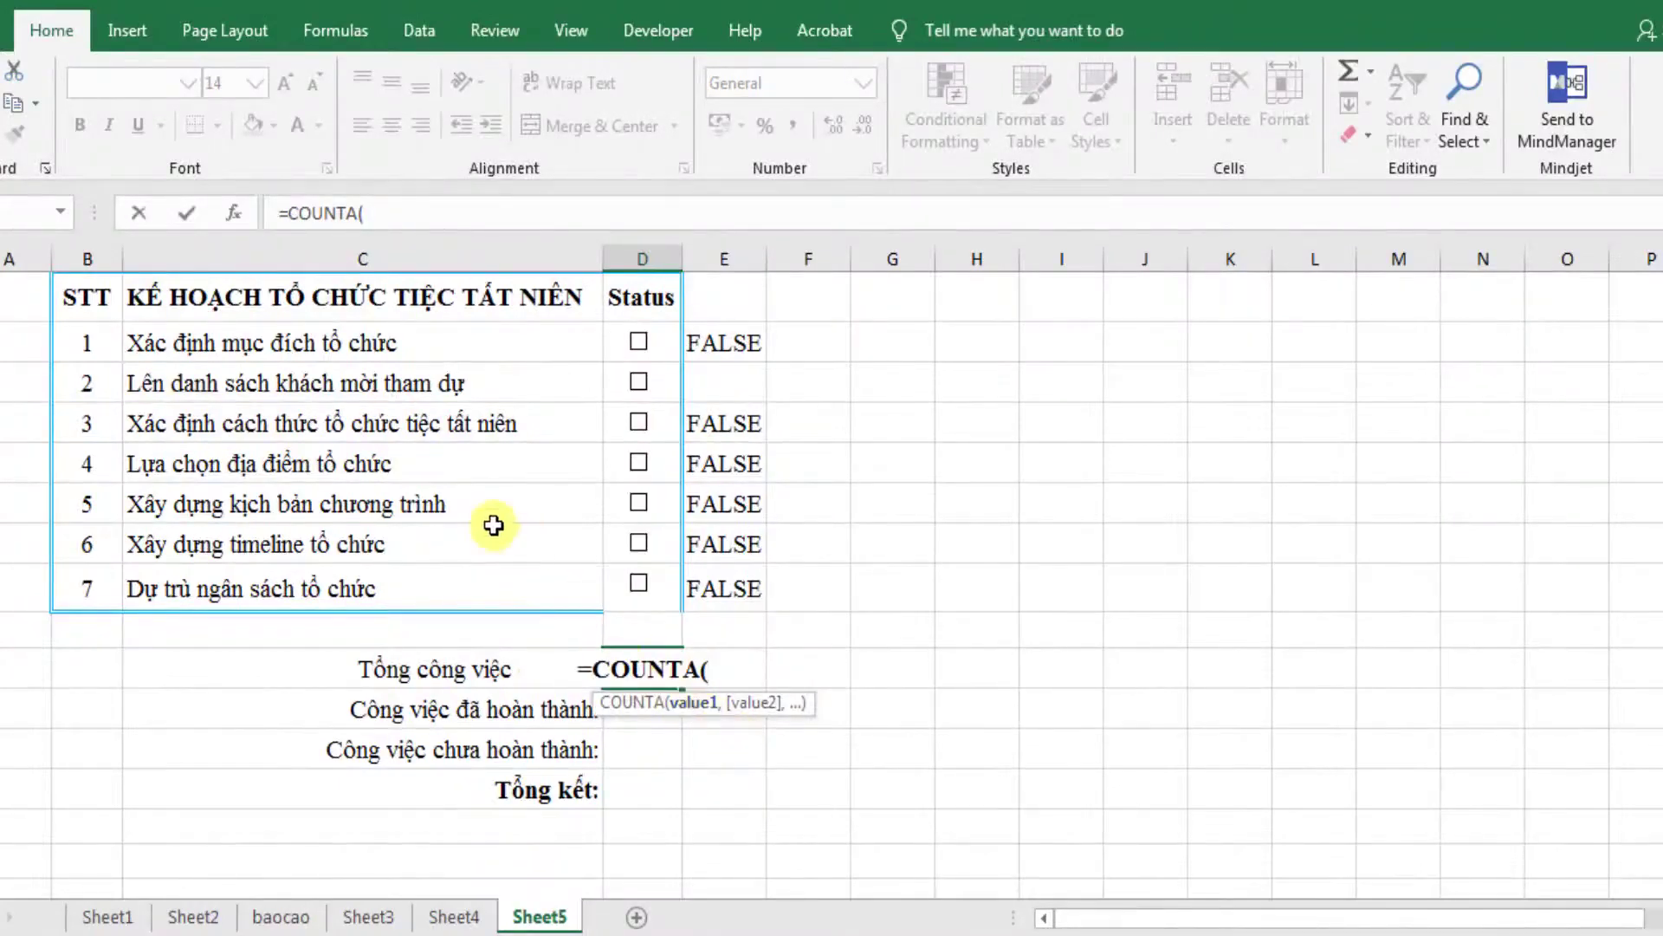
left_click_drag(307, 335, 319, 576)
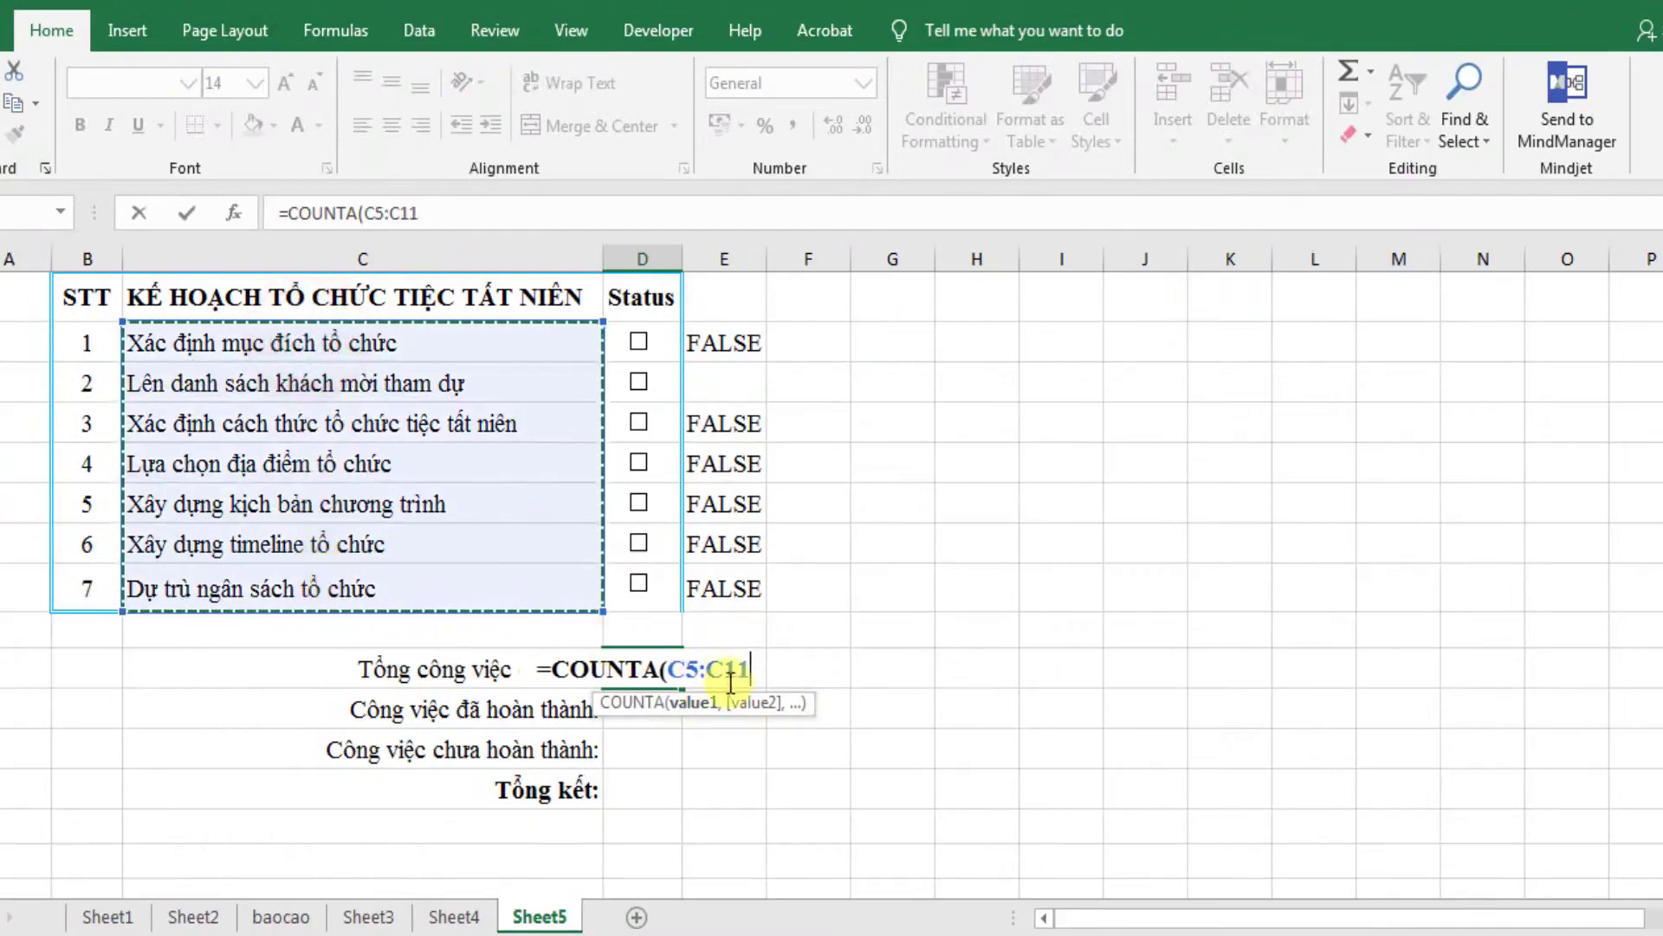
type(")")
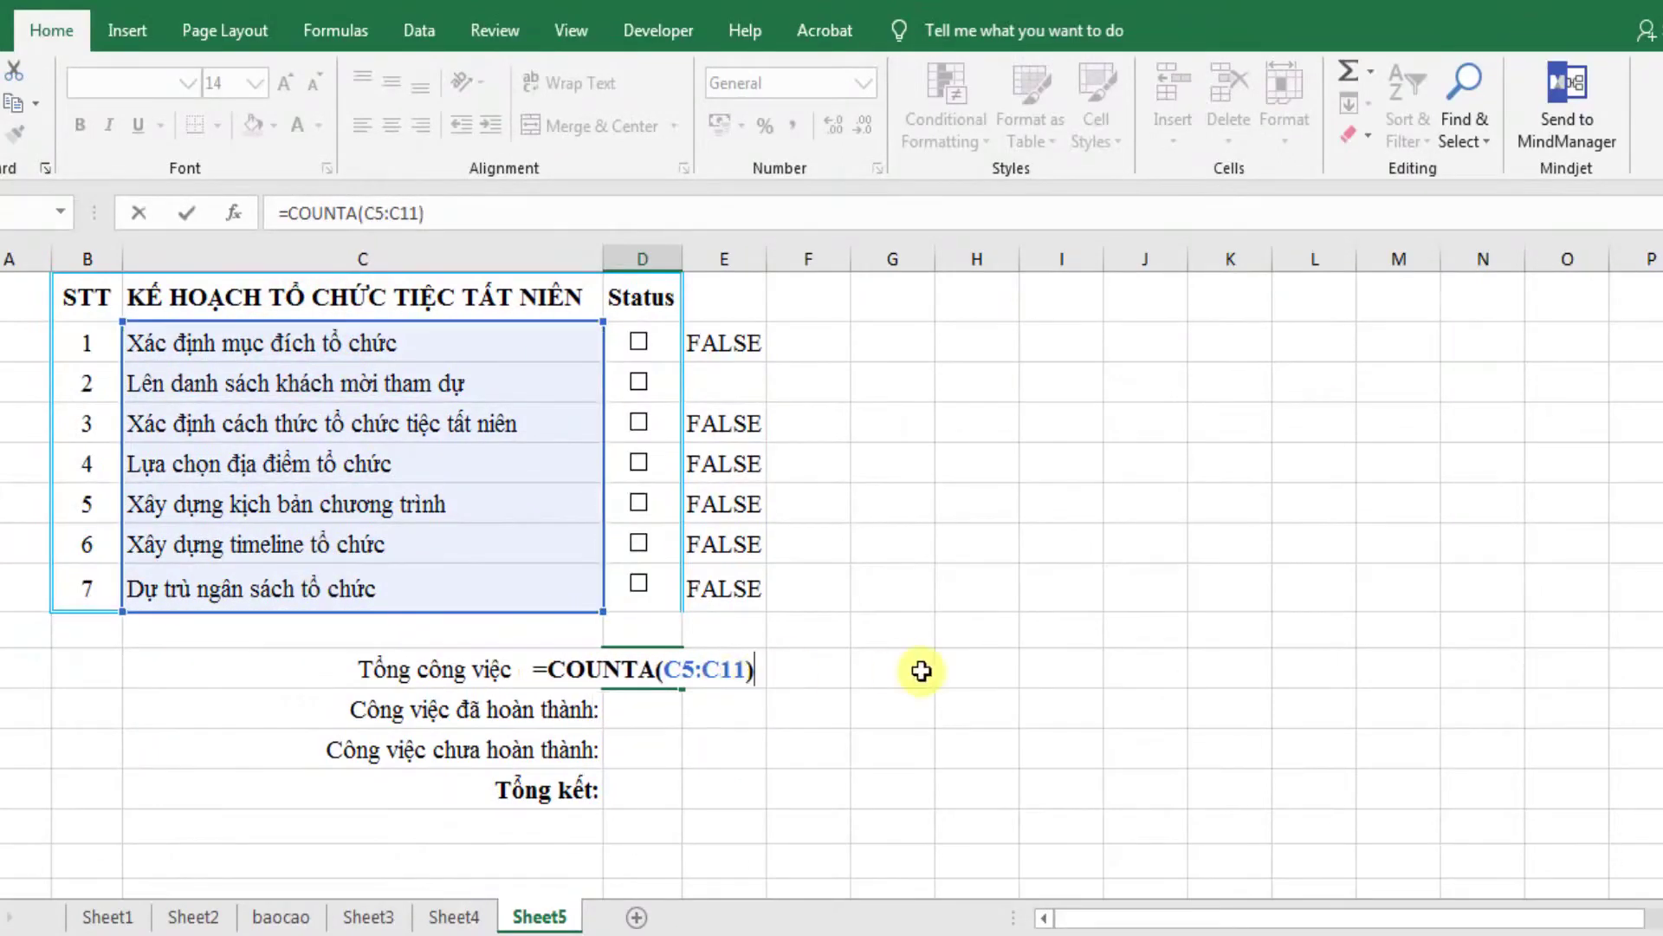
key("Return")
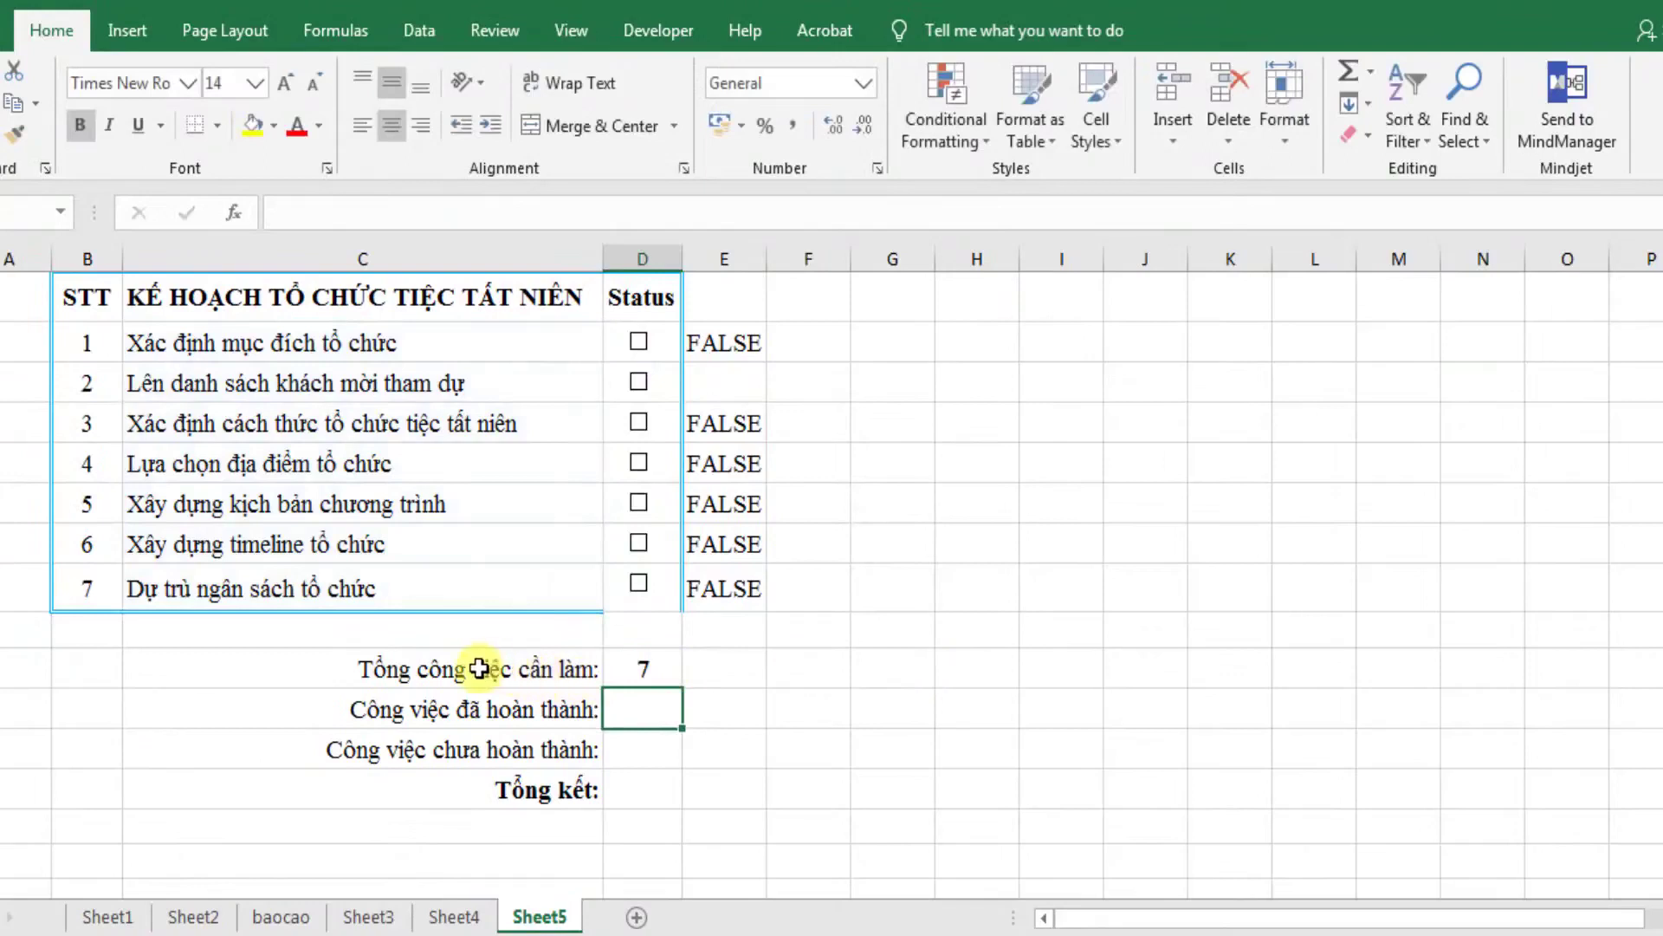
left_click(479, 669)
left_click(629, 682)
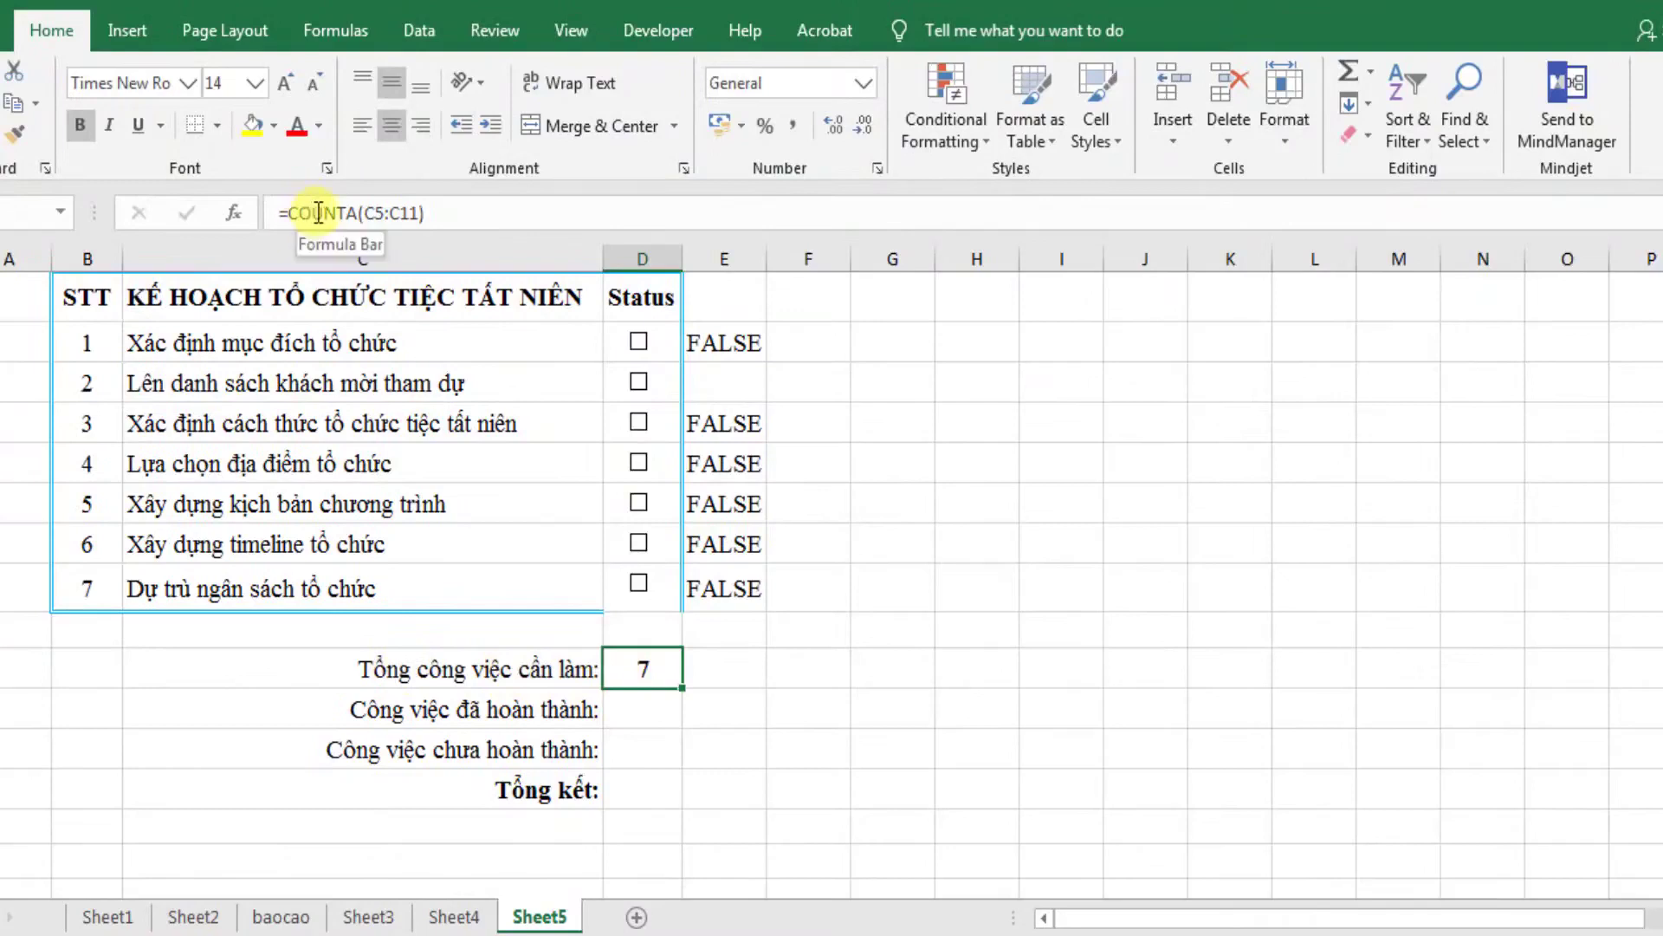
left_click(172, 423)
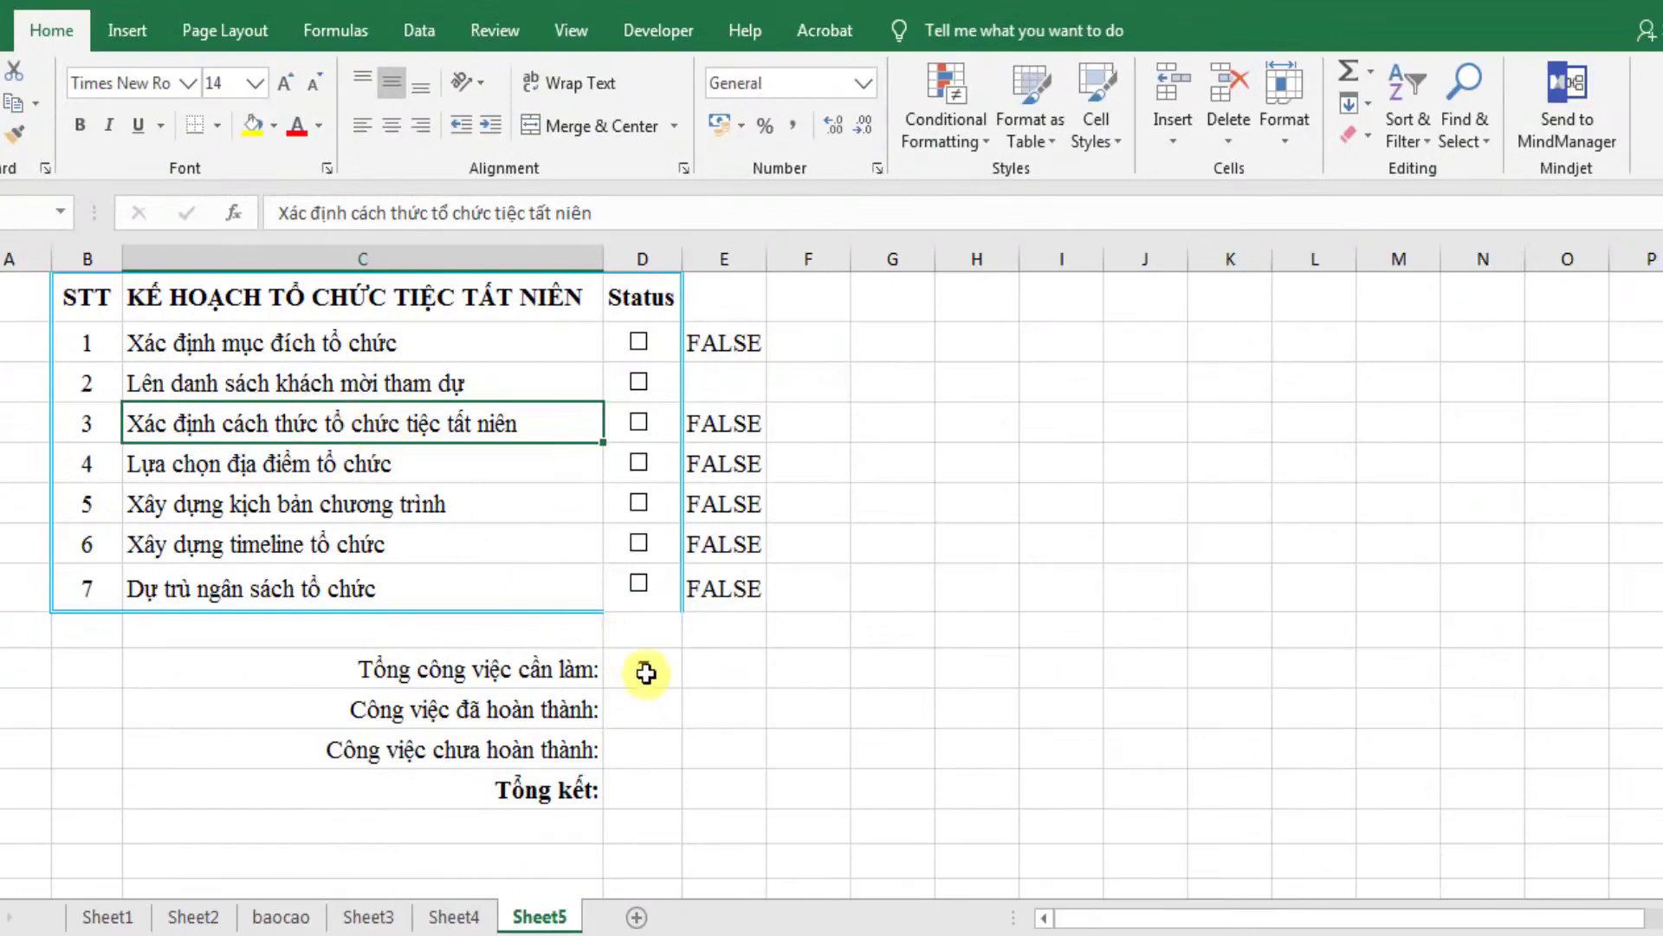
Clear the text of tasks 3 and 4, and tick tasks 1–5 to test the counts.
key("Delete")
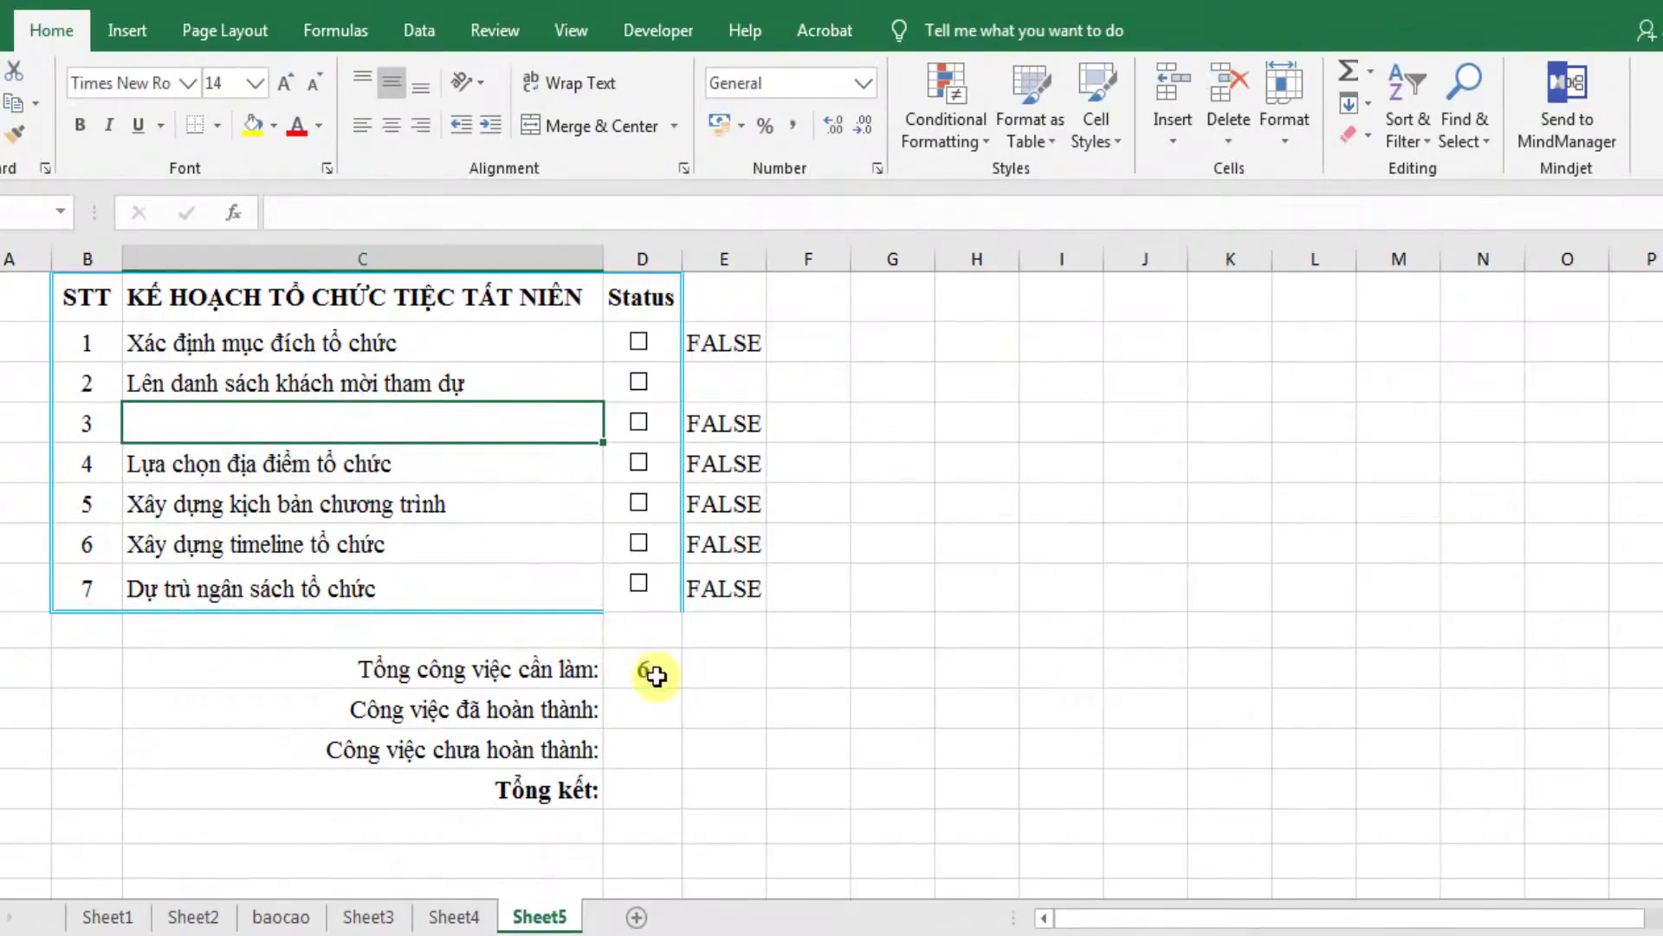
left_click(274, 469)
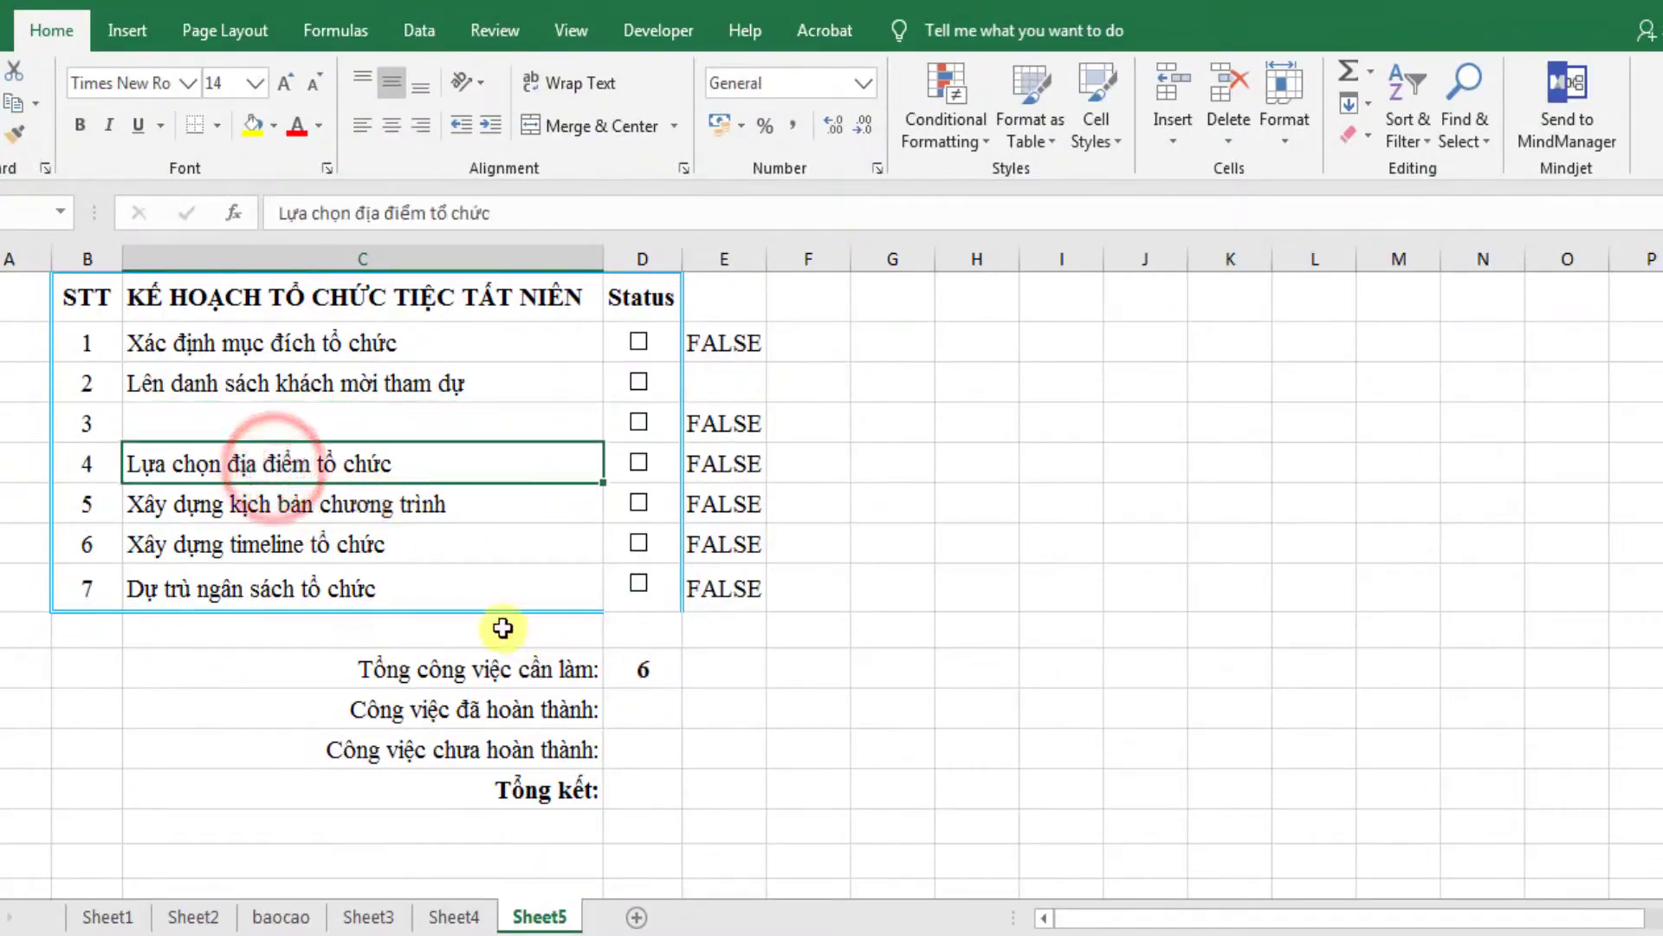
key("Delete")
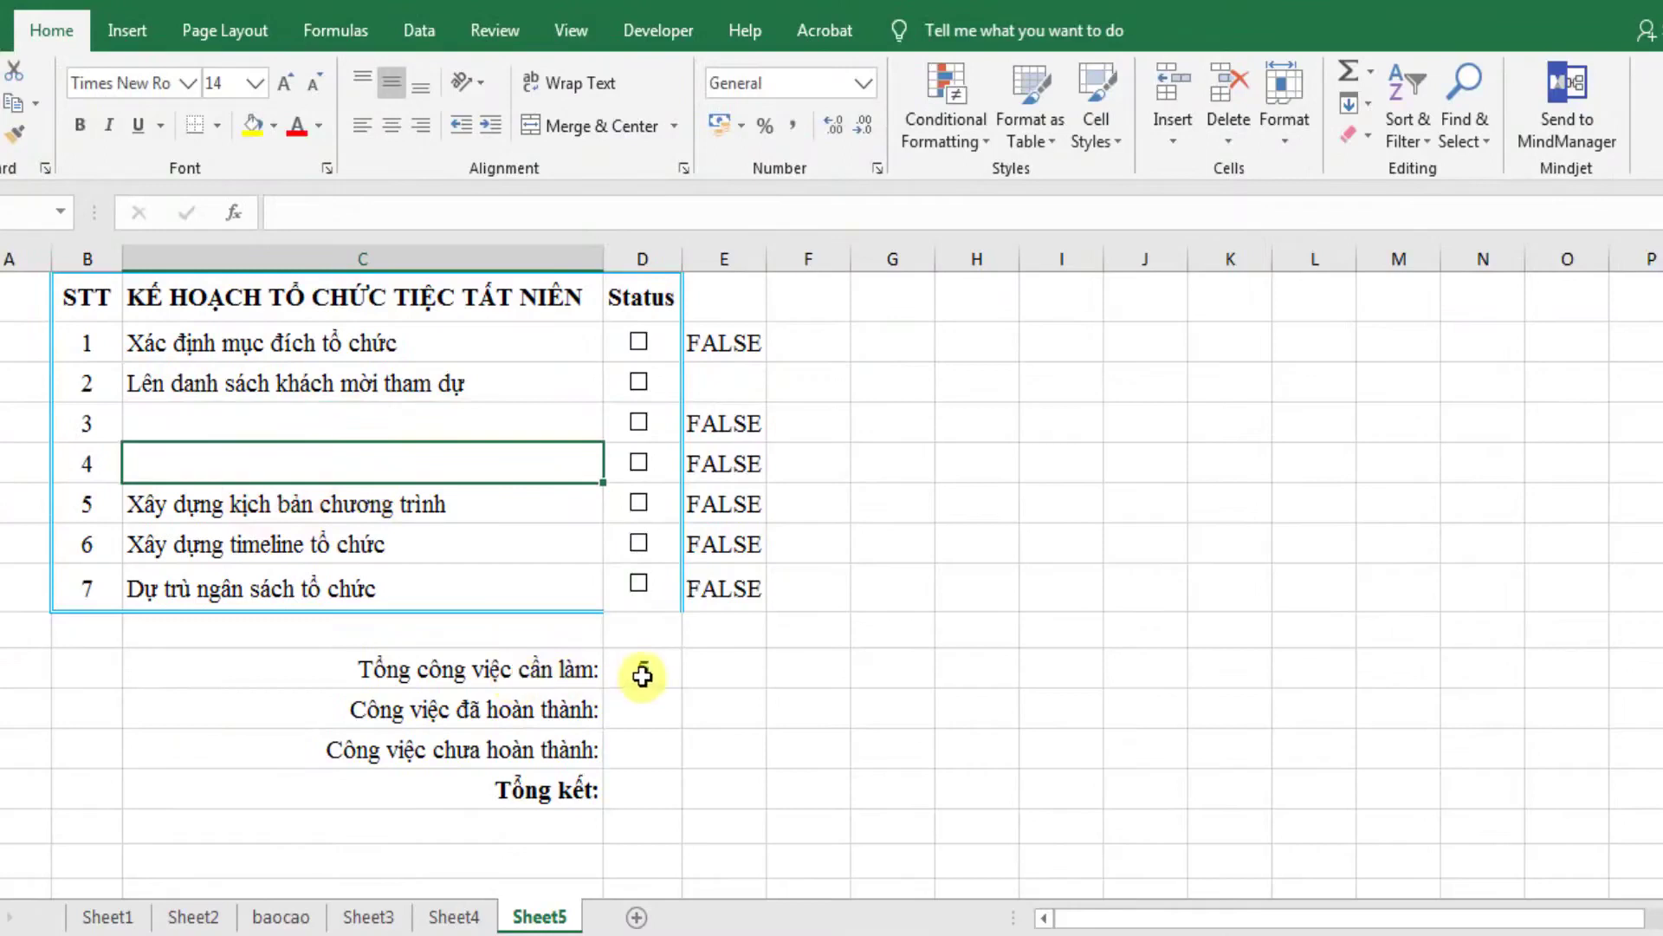
left_click(638, 343)
left_click(638, 382)
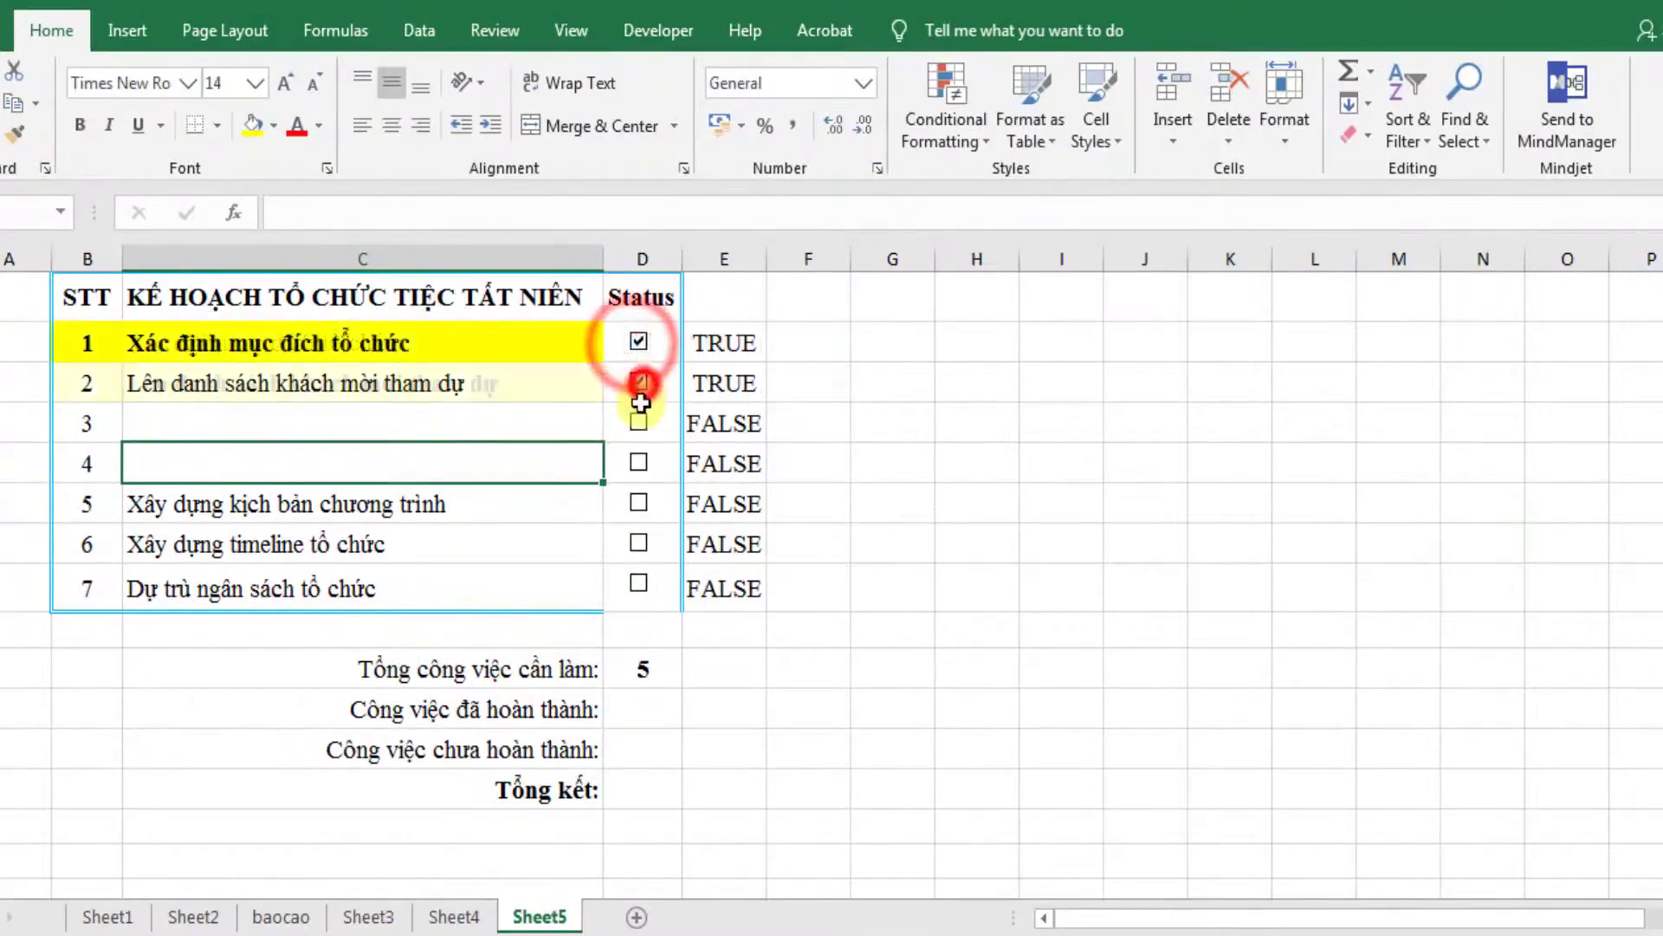
left_click(639, 422)
left_click(638, 463)
left_click(638, 504)
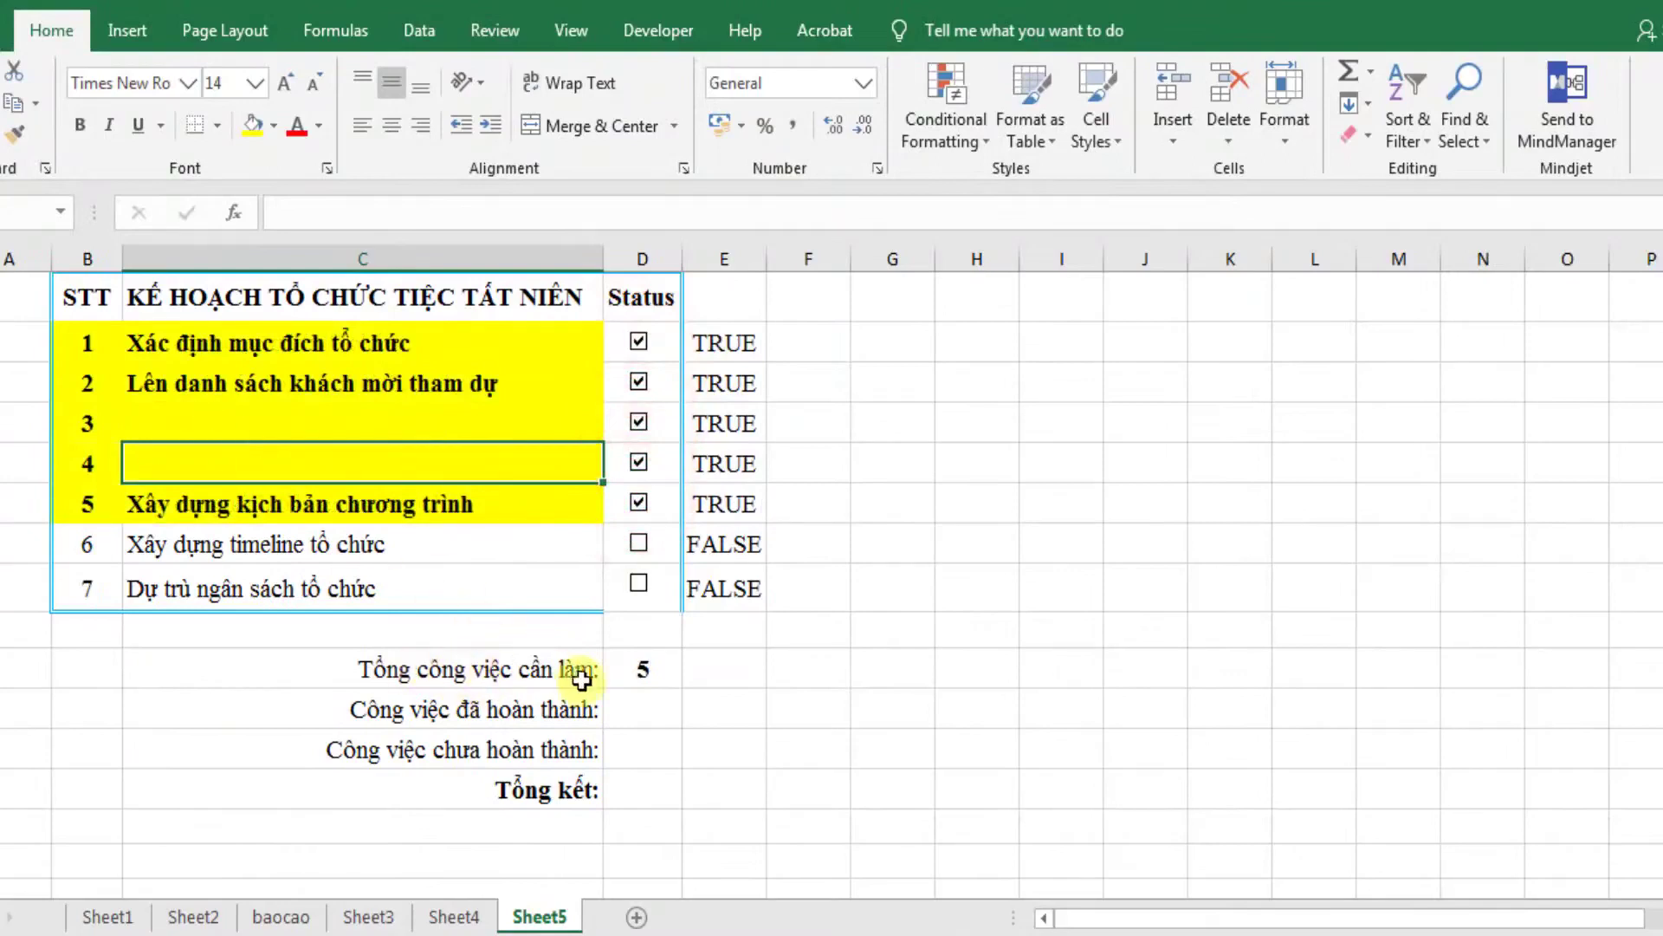
left_click(221, 419)
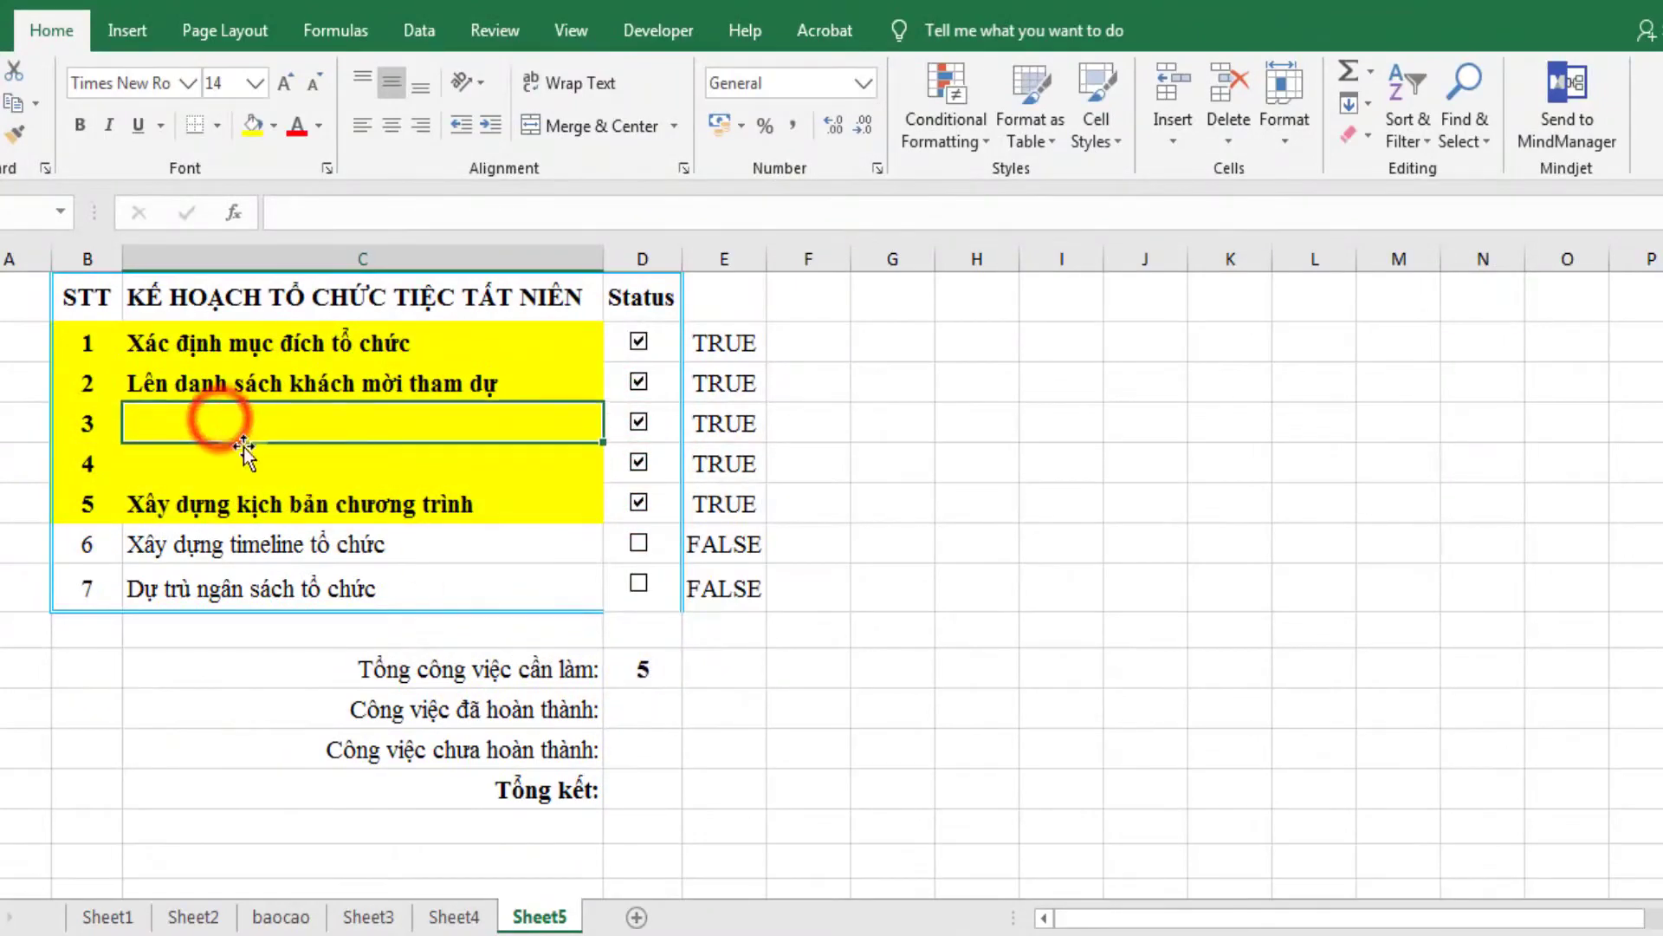
left_click(248, 460)
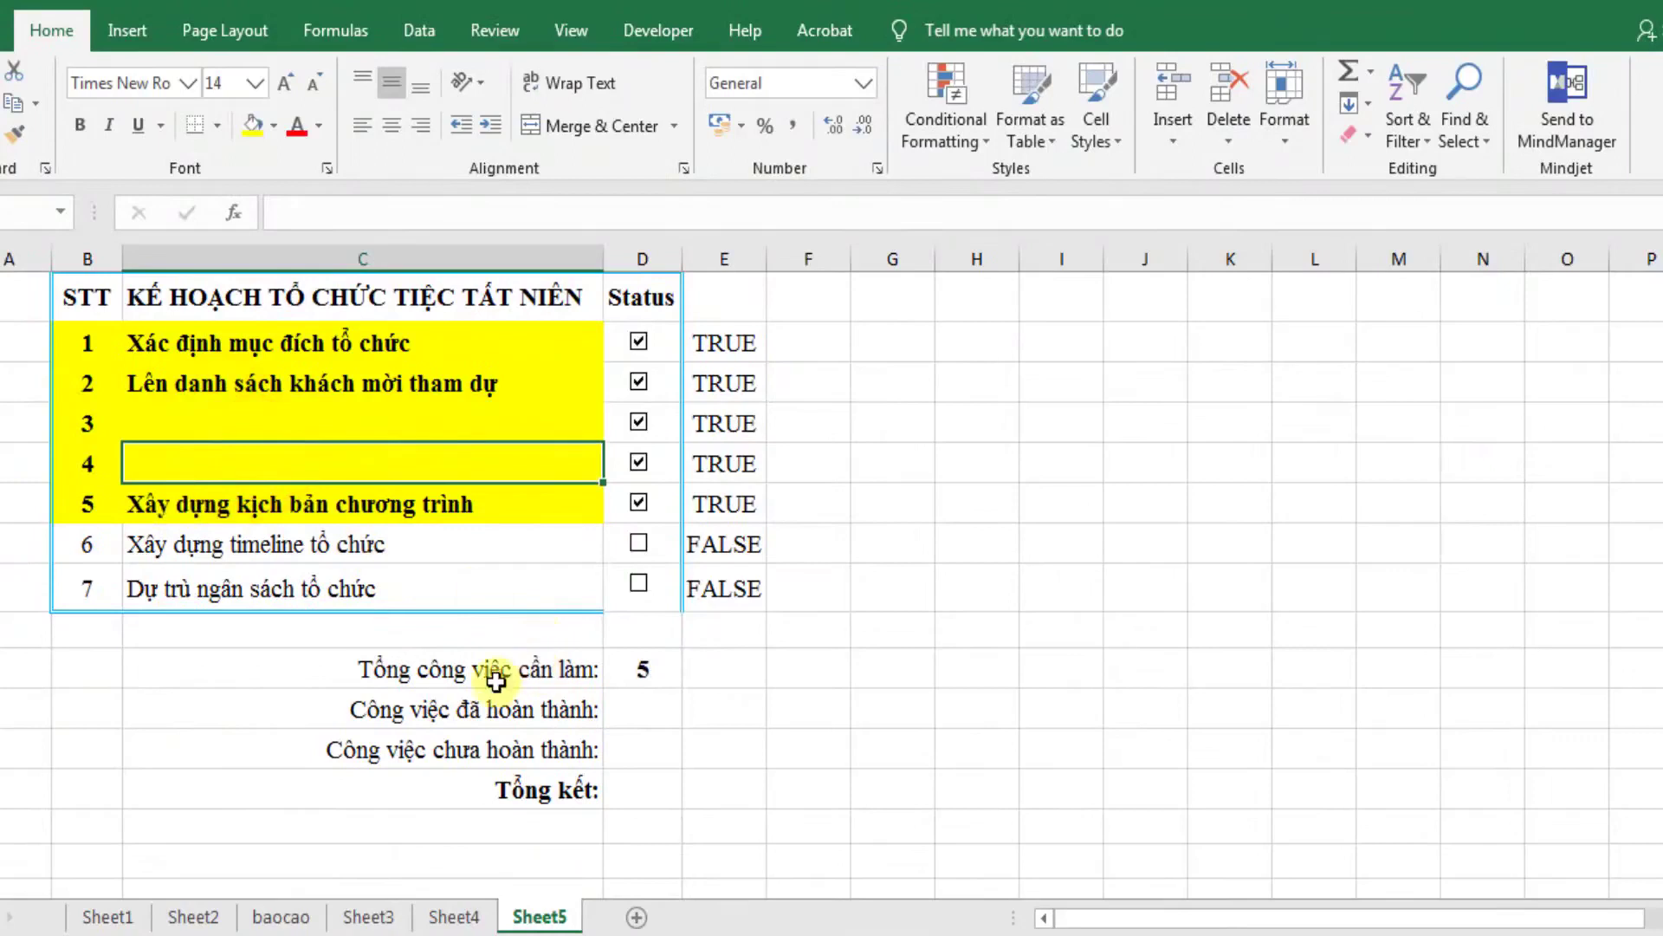
Review the emptied task 3 and 4 cells and the COUNTA total formula.
left_click(230, 425)
left_click(222, 464)
left_click(220, 423)
left_click(215, 471)
left_click(191, 416)
left_click(205, 464)
left_click(190, 416)
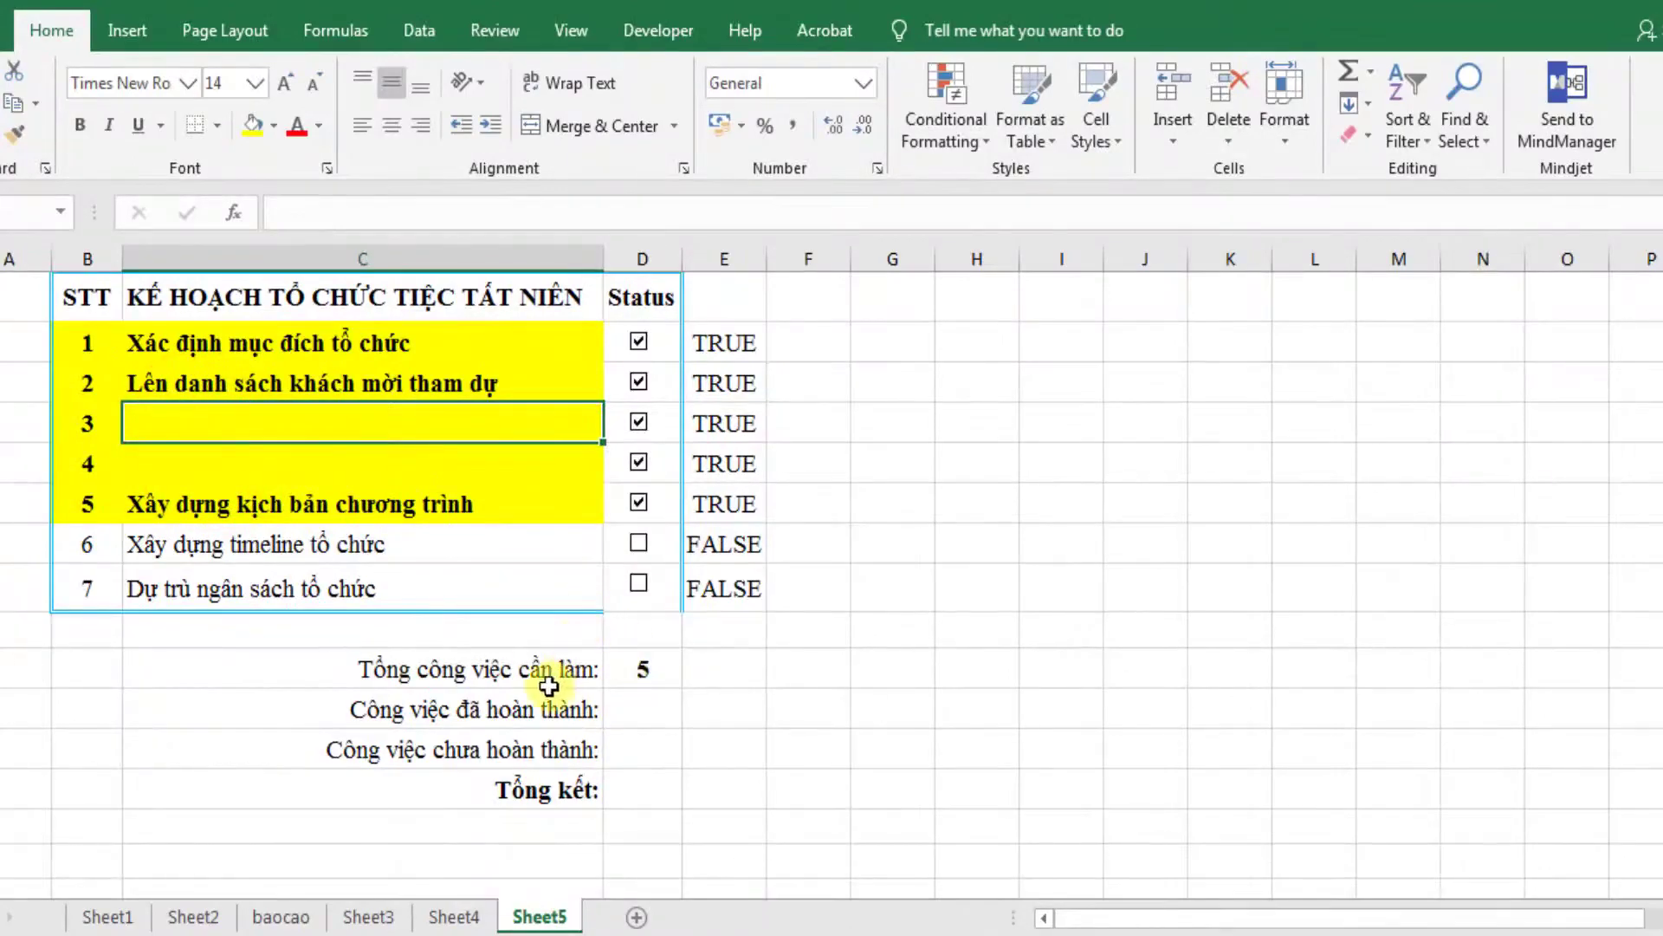
left_click(652, 678)
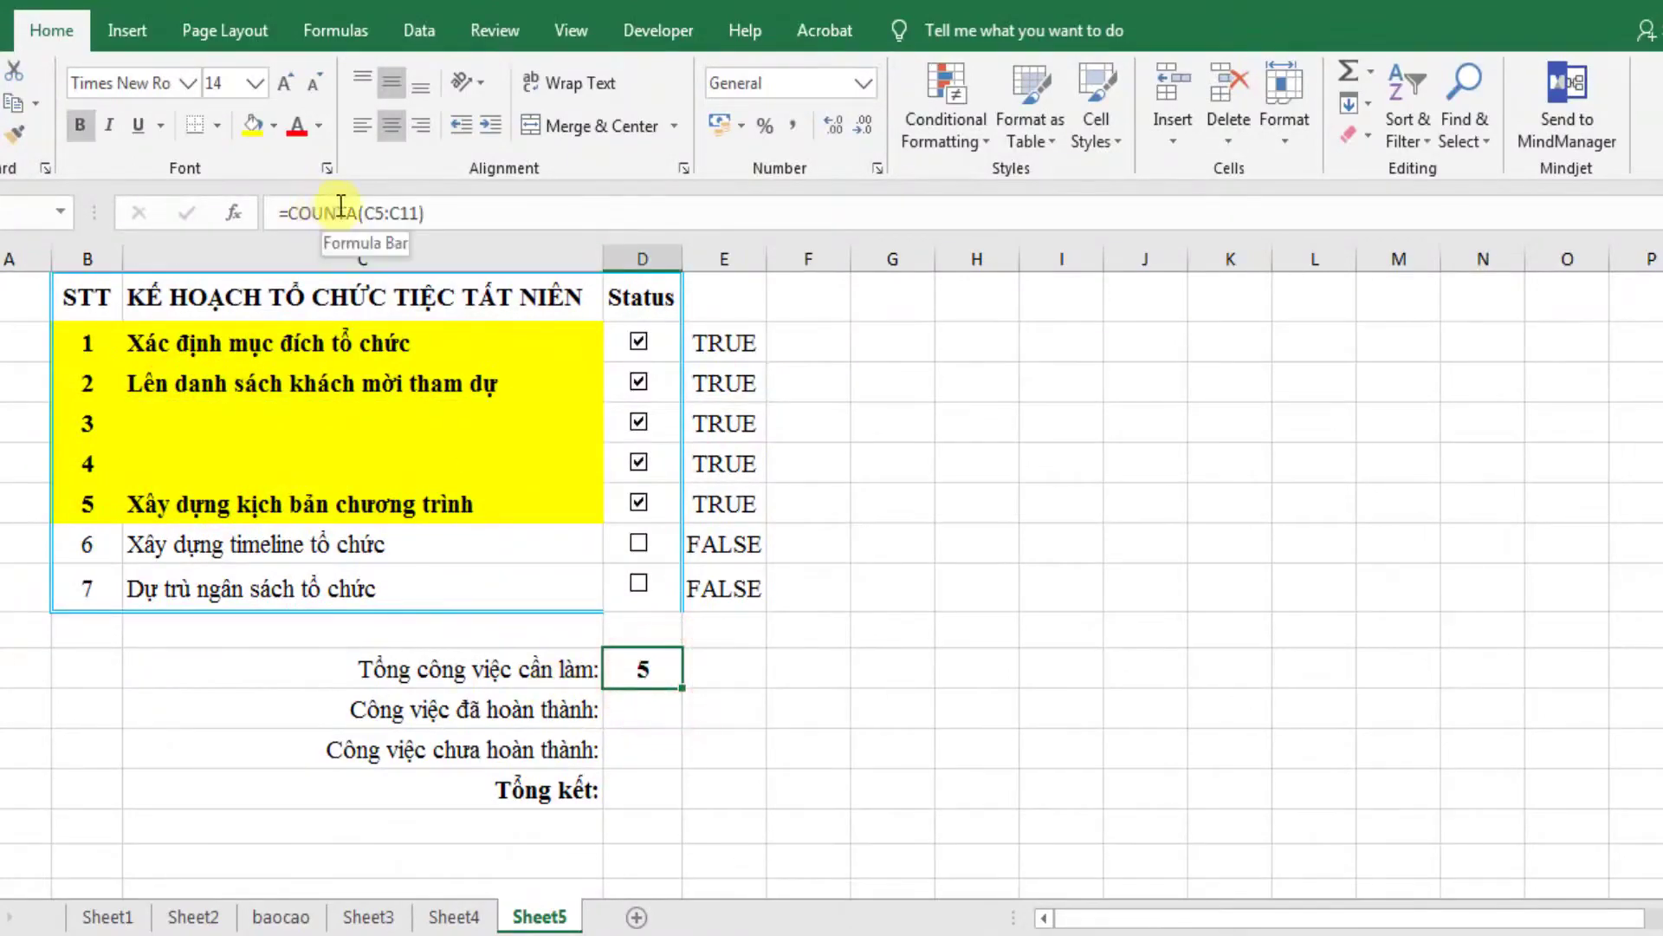
Untick tasks 1 through 5 again.
left_click(638, 343)
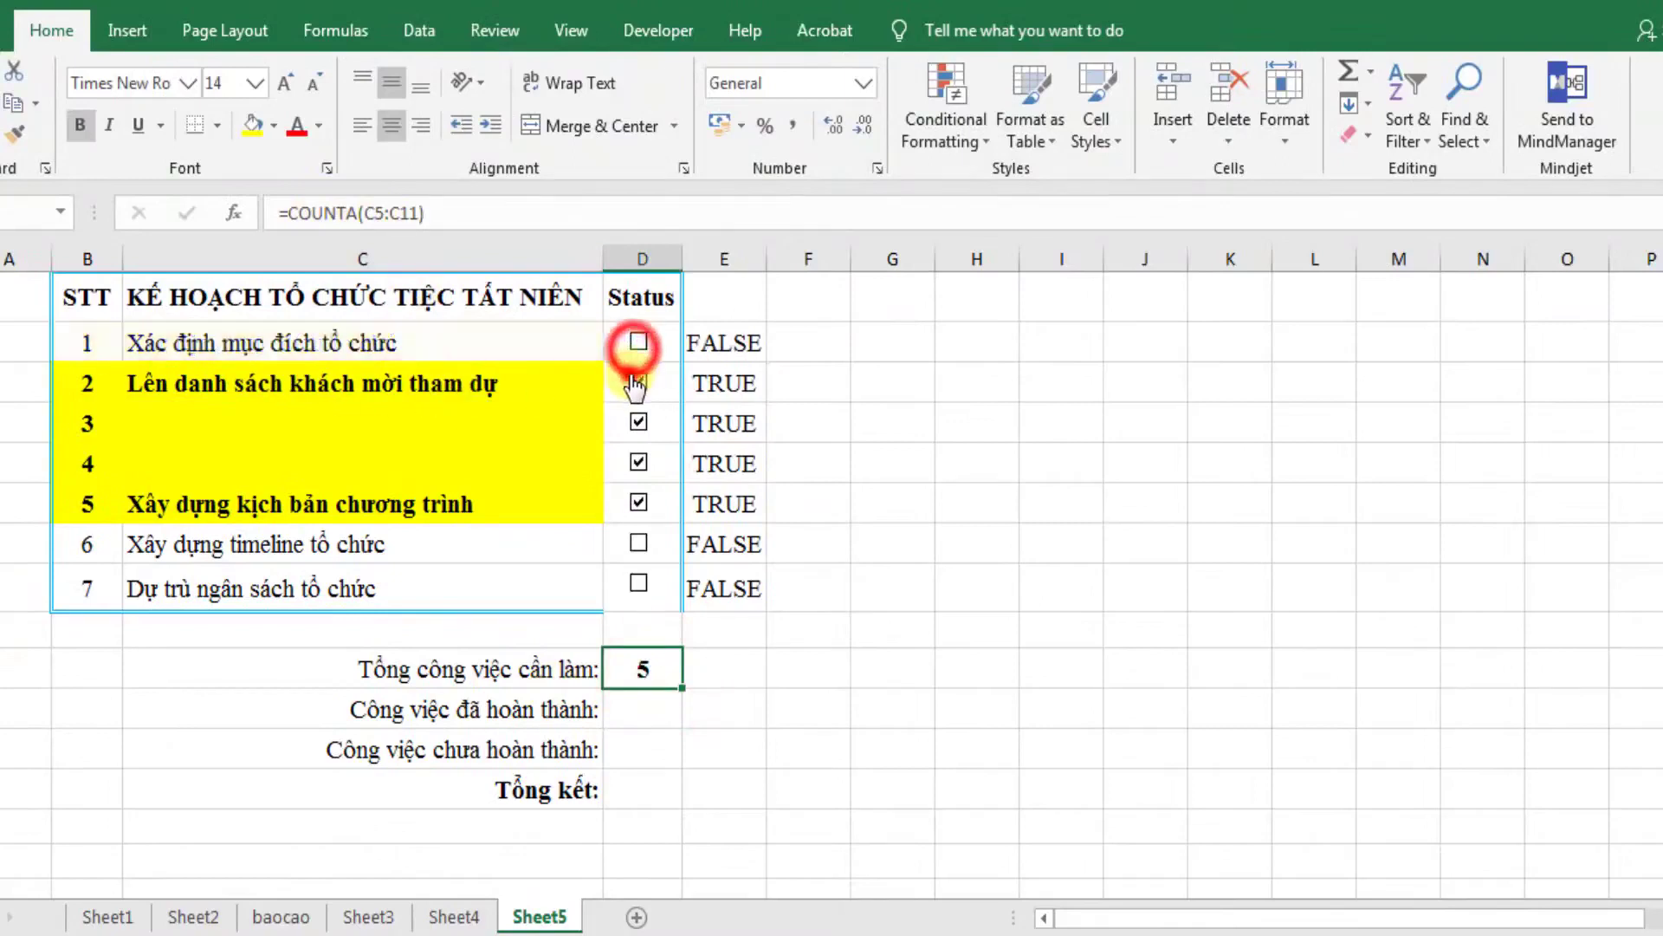
left_click(639, 382)
left_click(638, 422)
left_click(639, 462)
left_click(639, 504)
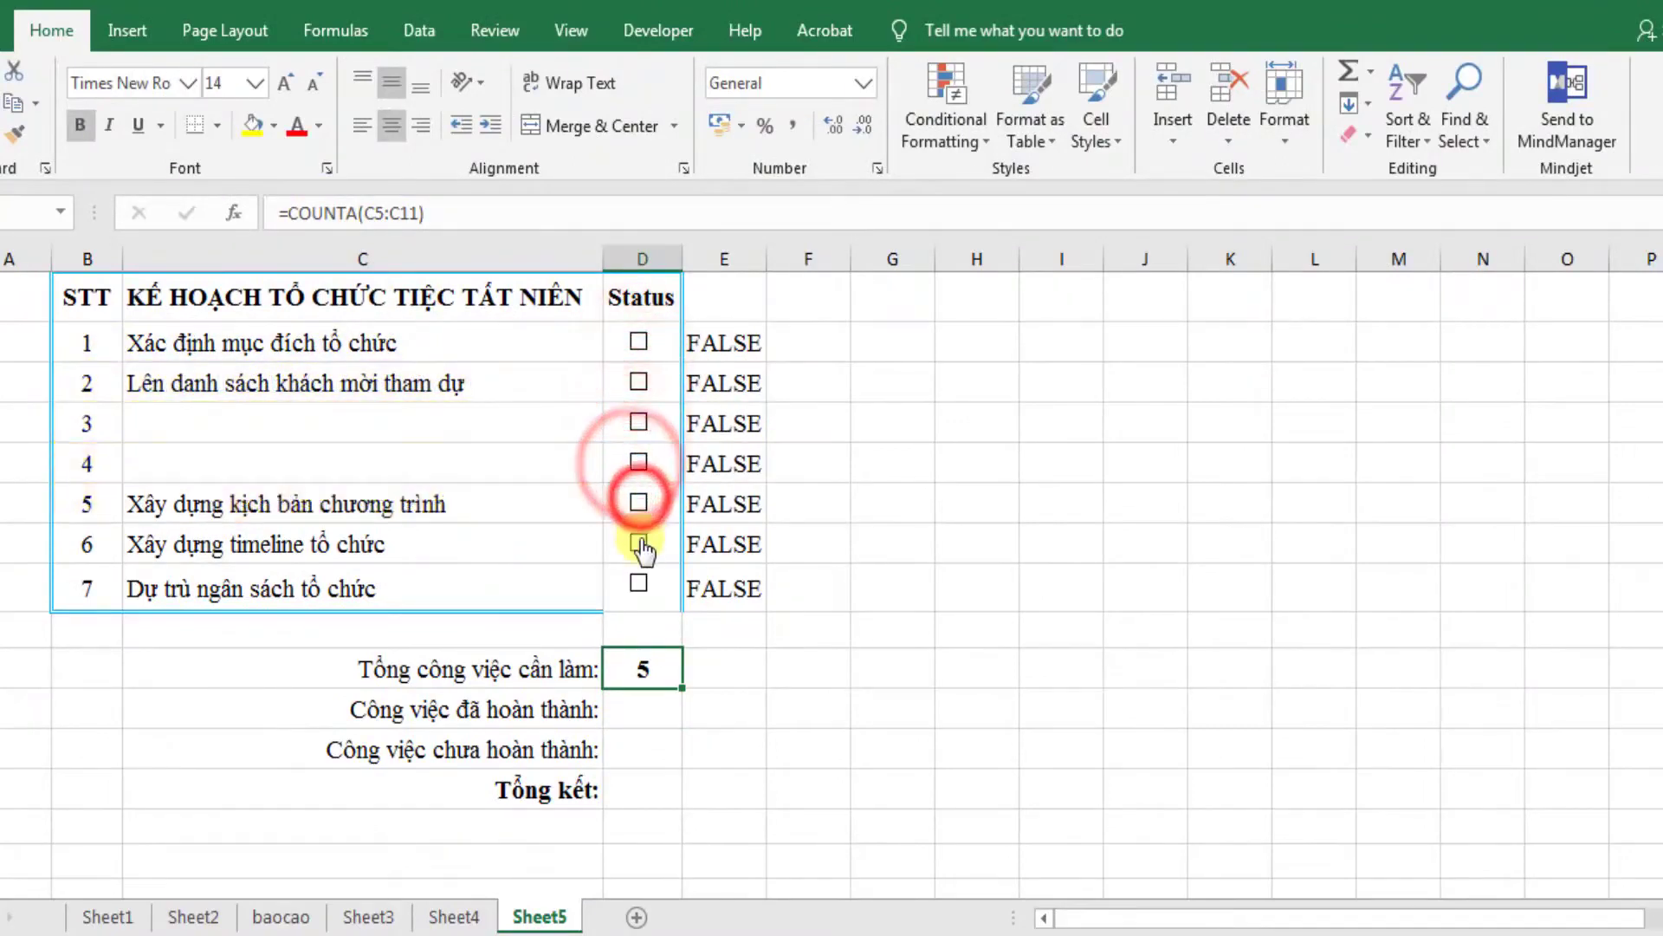
left_click(484, 488)
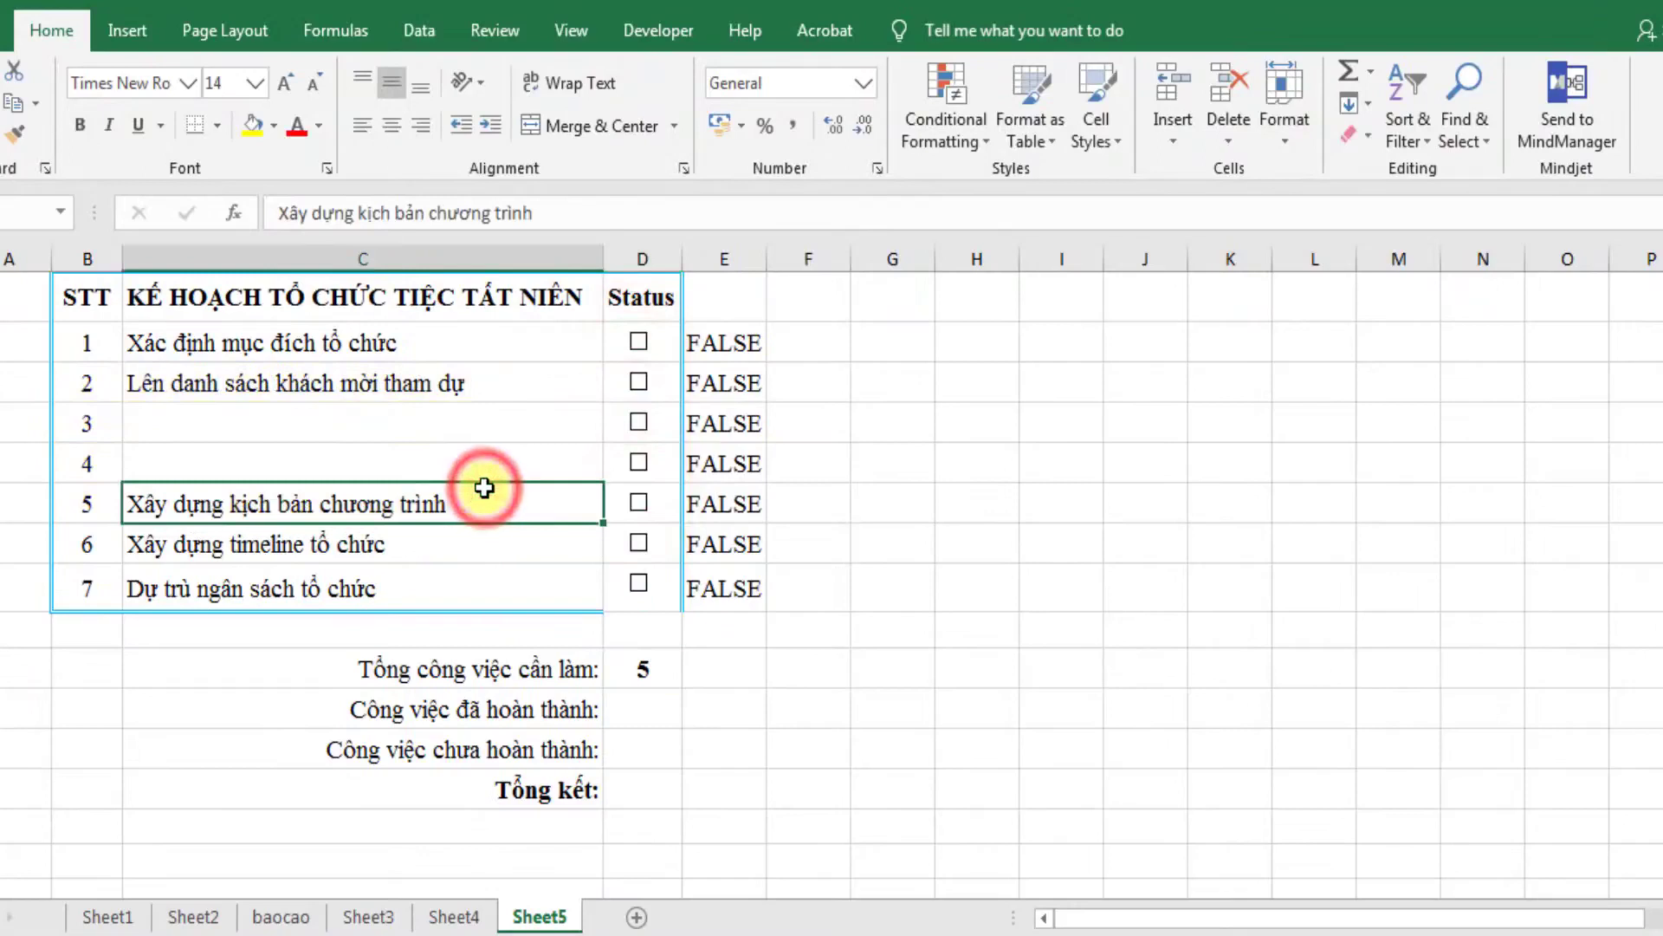
left_click(784, 588)
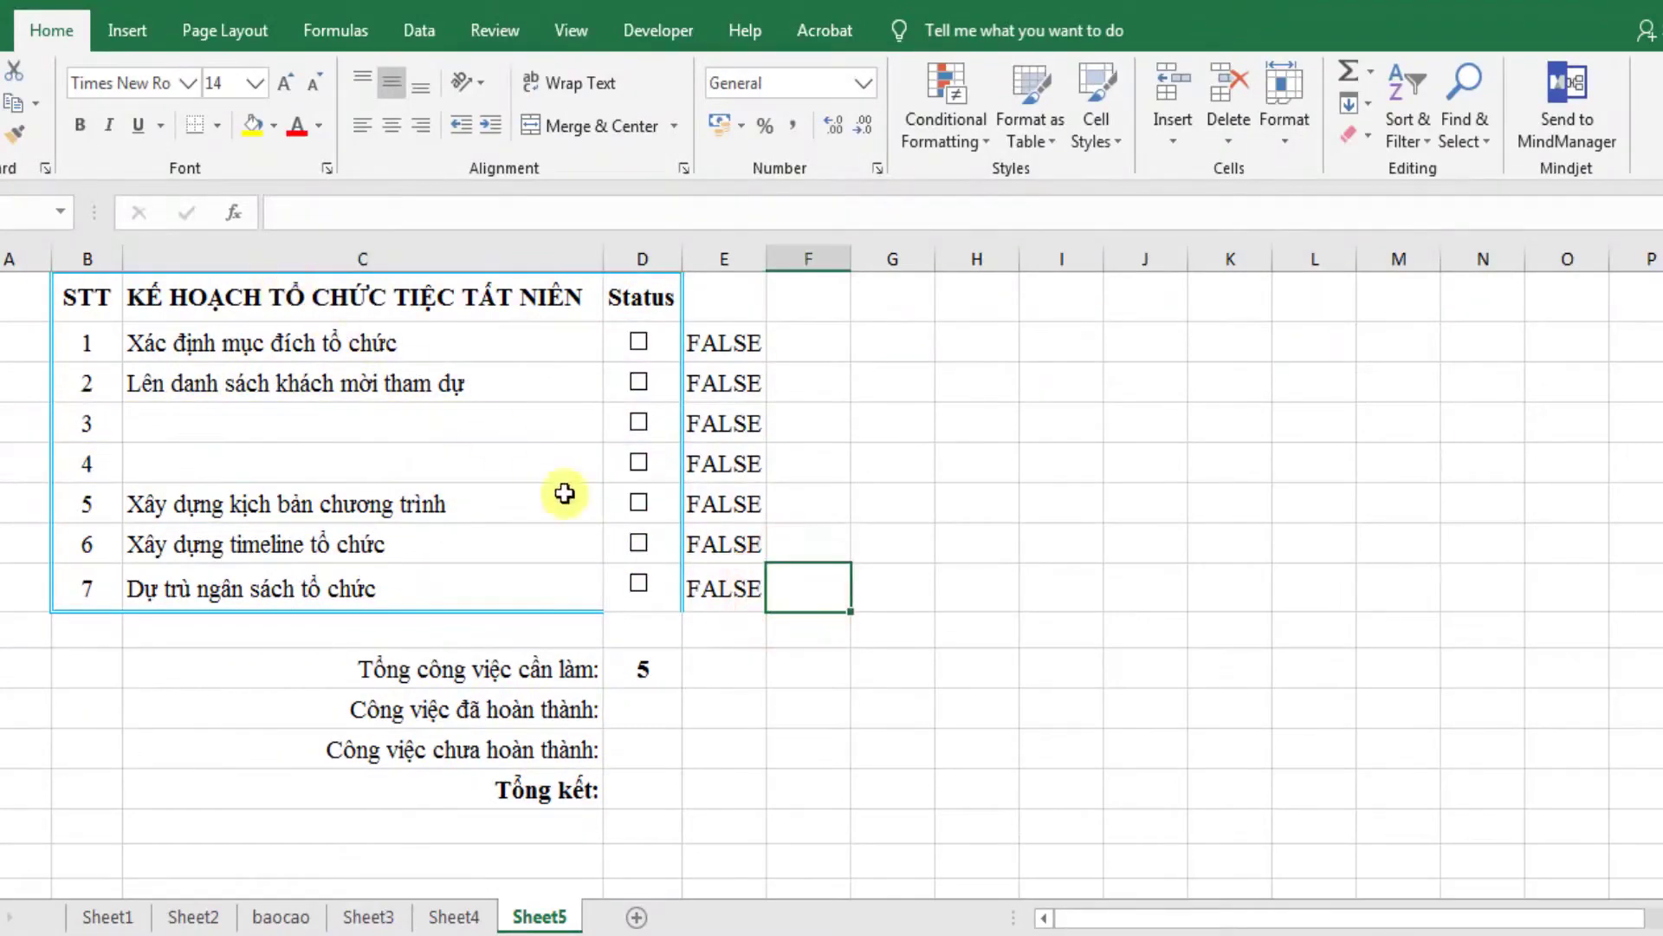
Copy task 2's text into the empty task 3 and task 4 cells.
left_click(219, 424)
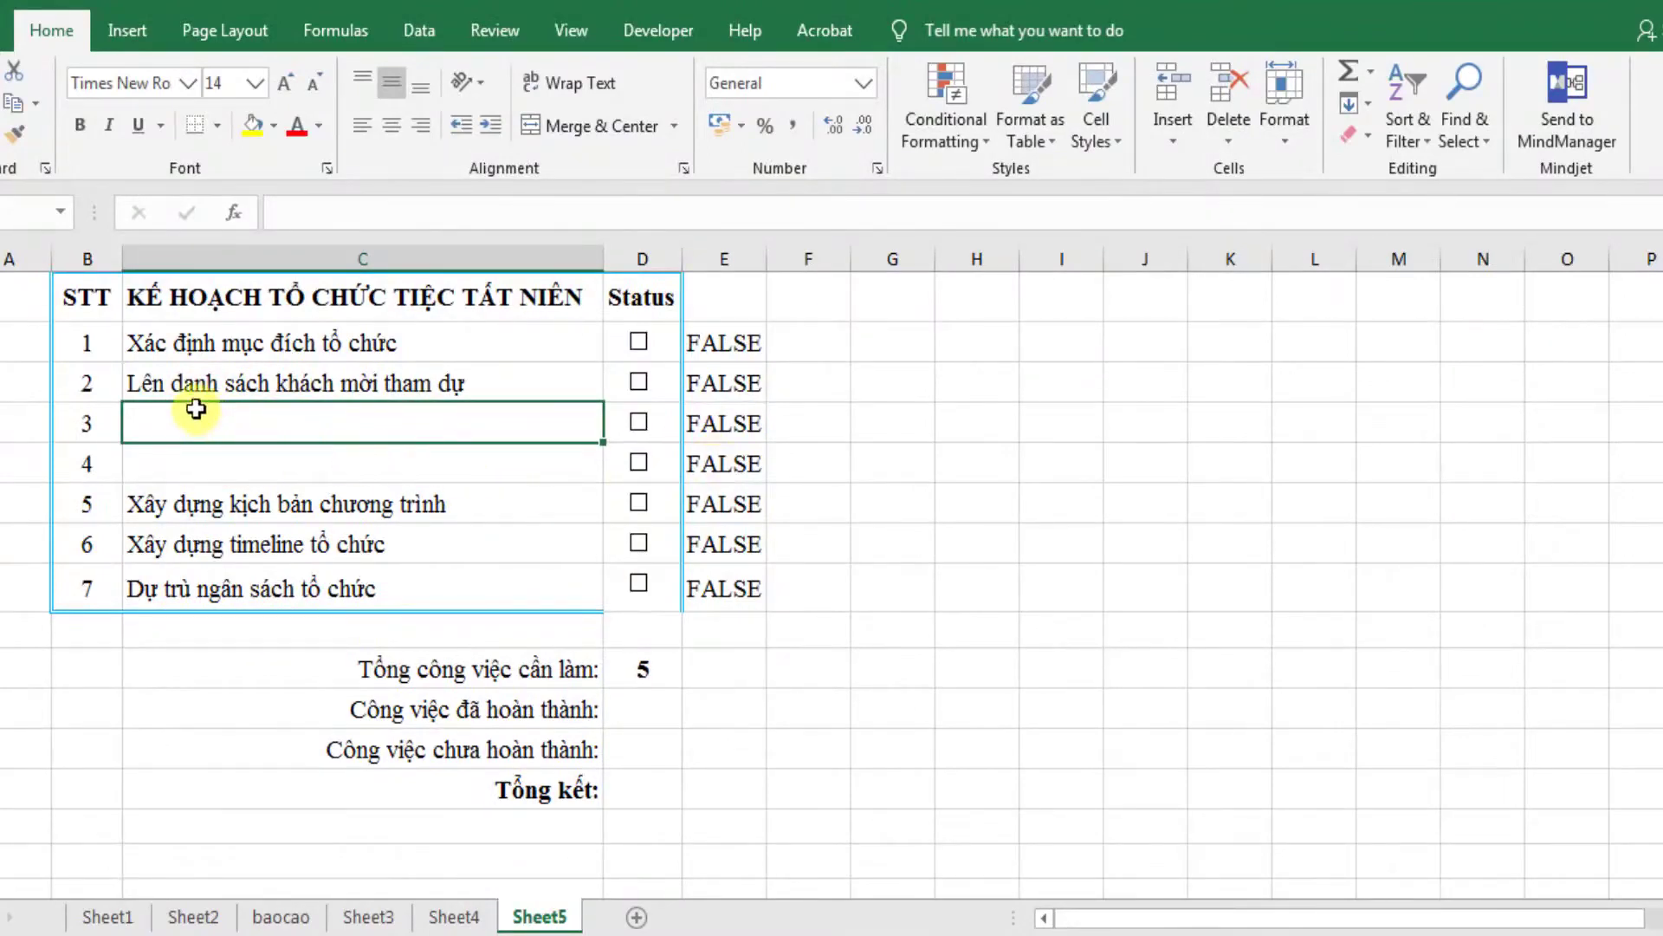
left_click(242, 381)
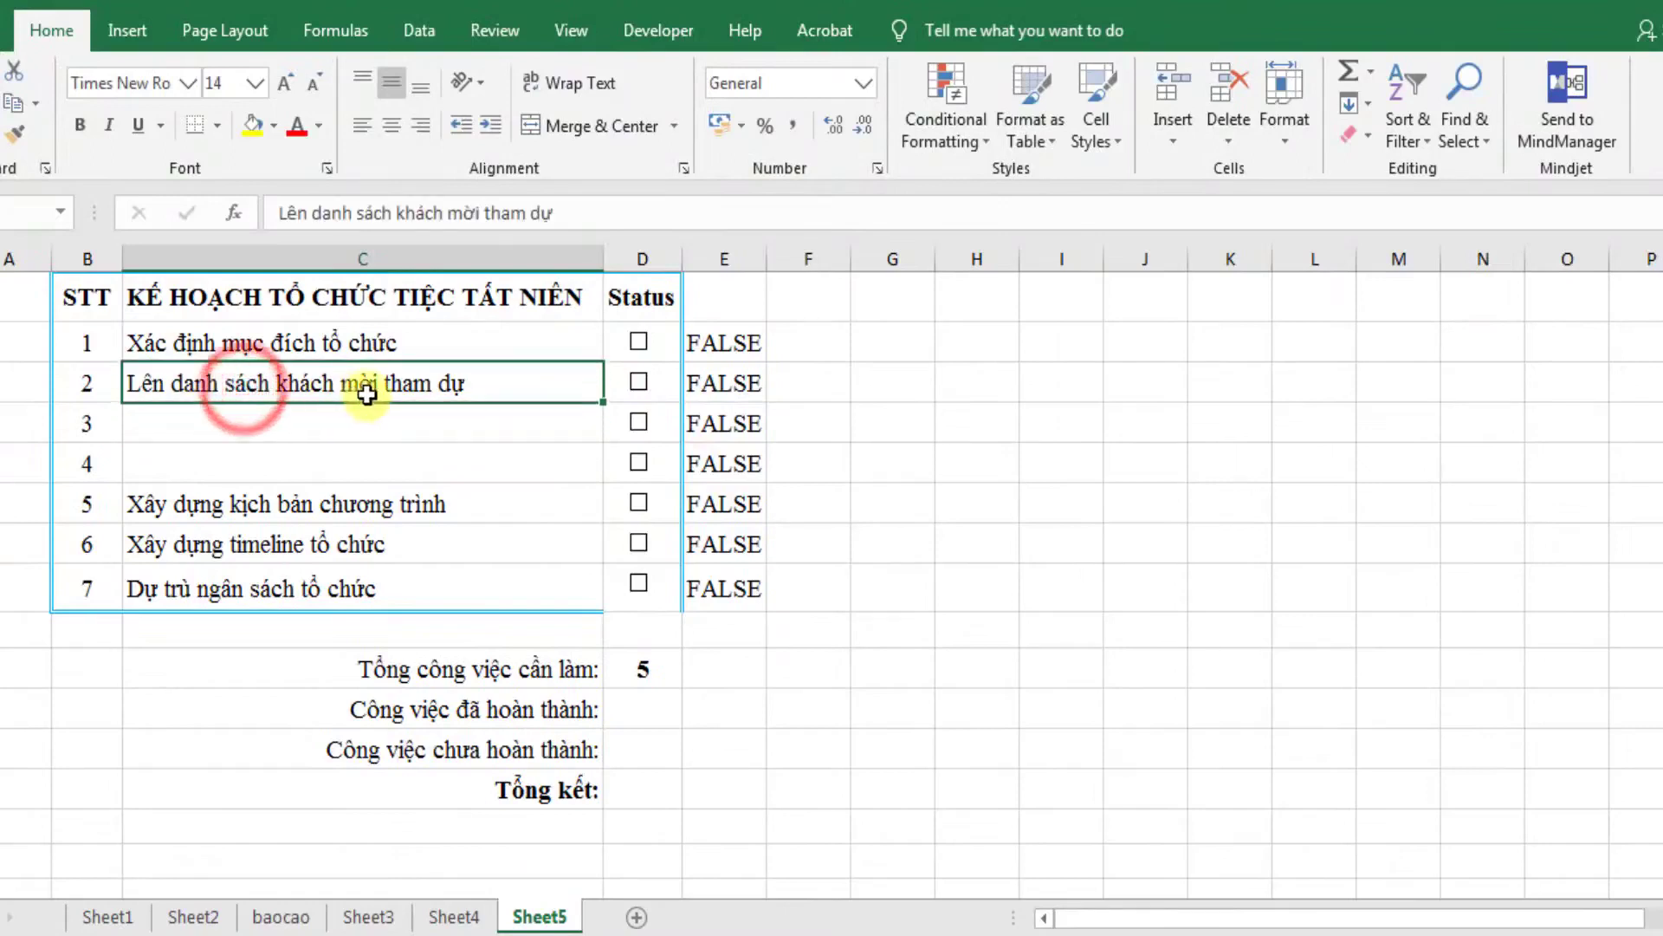
key("ctrl+c")
left_click(260, 431)
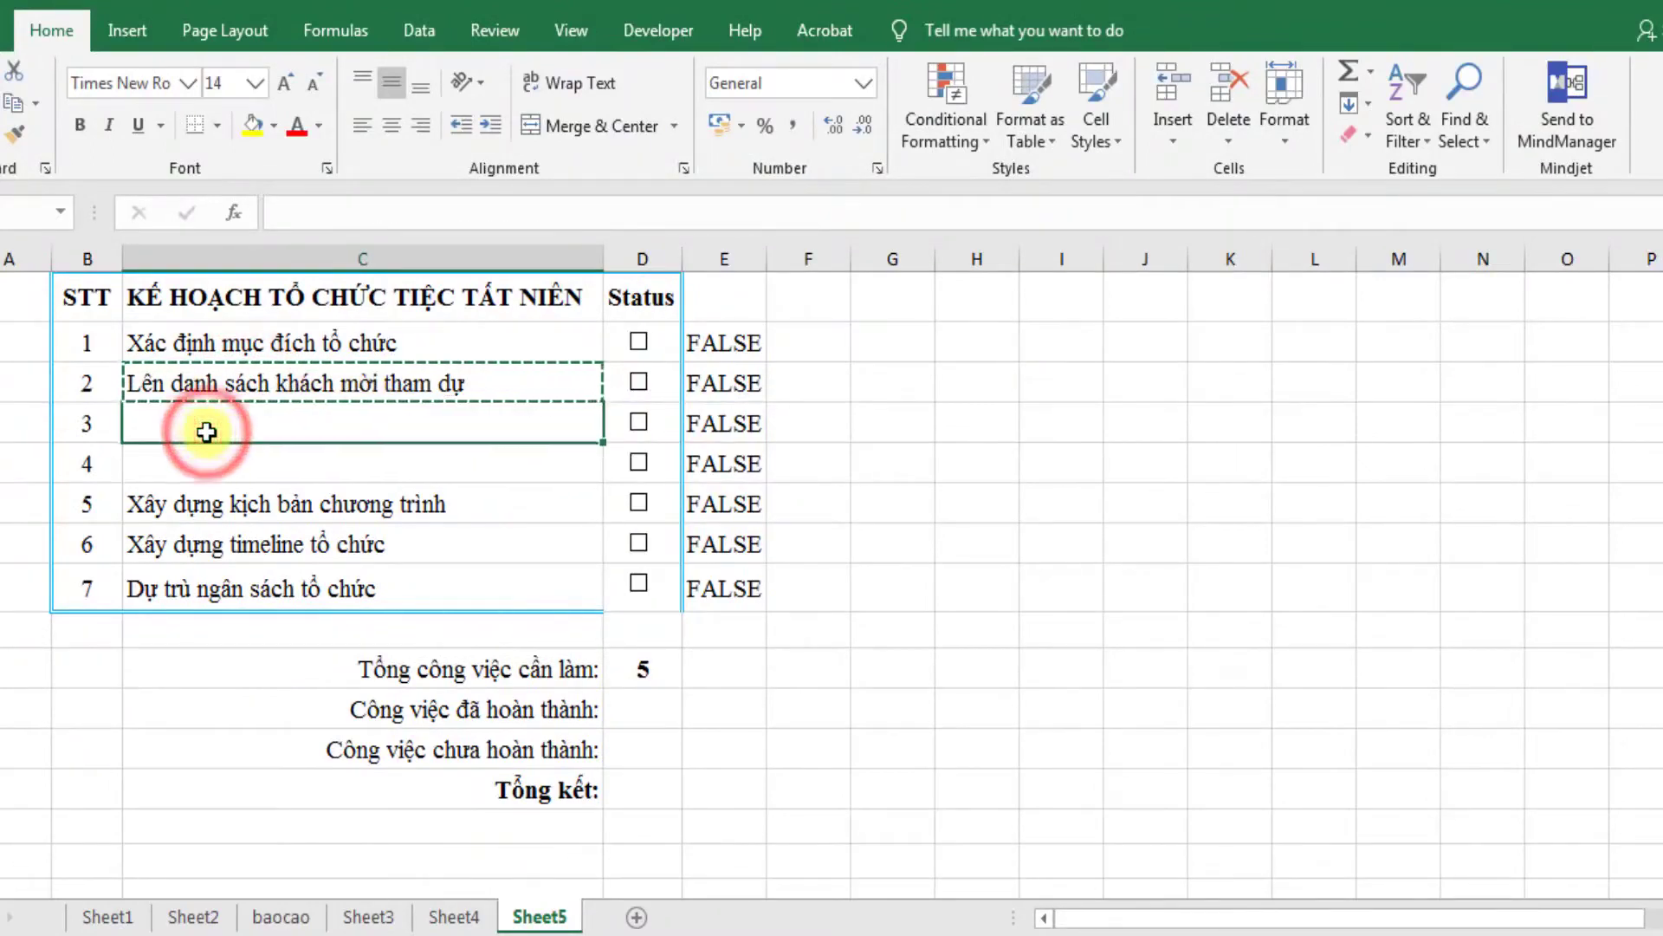
key("ctrl+v")
left_click(215, 469)
key("ctrl+v")
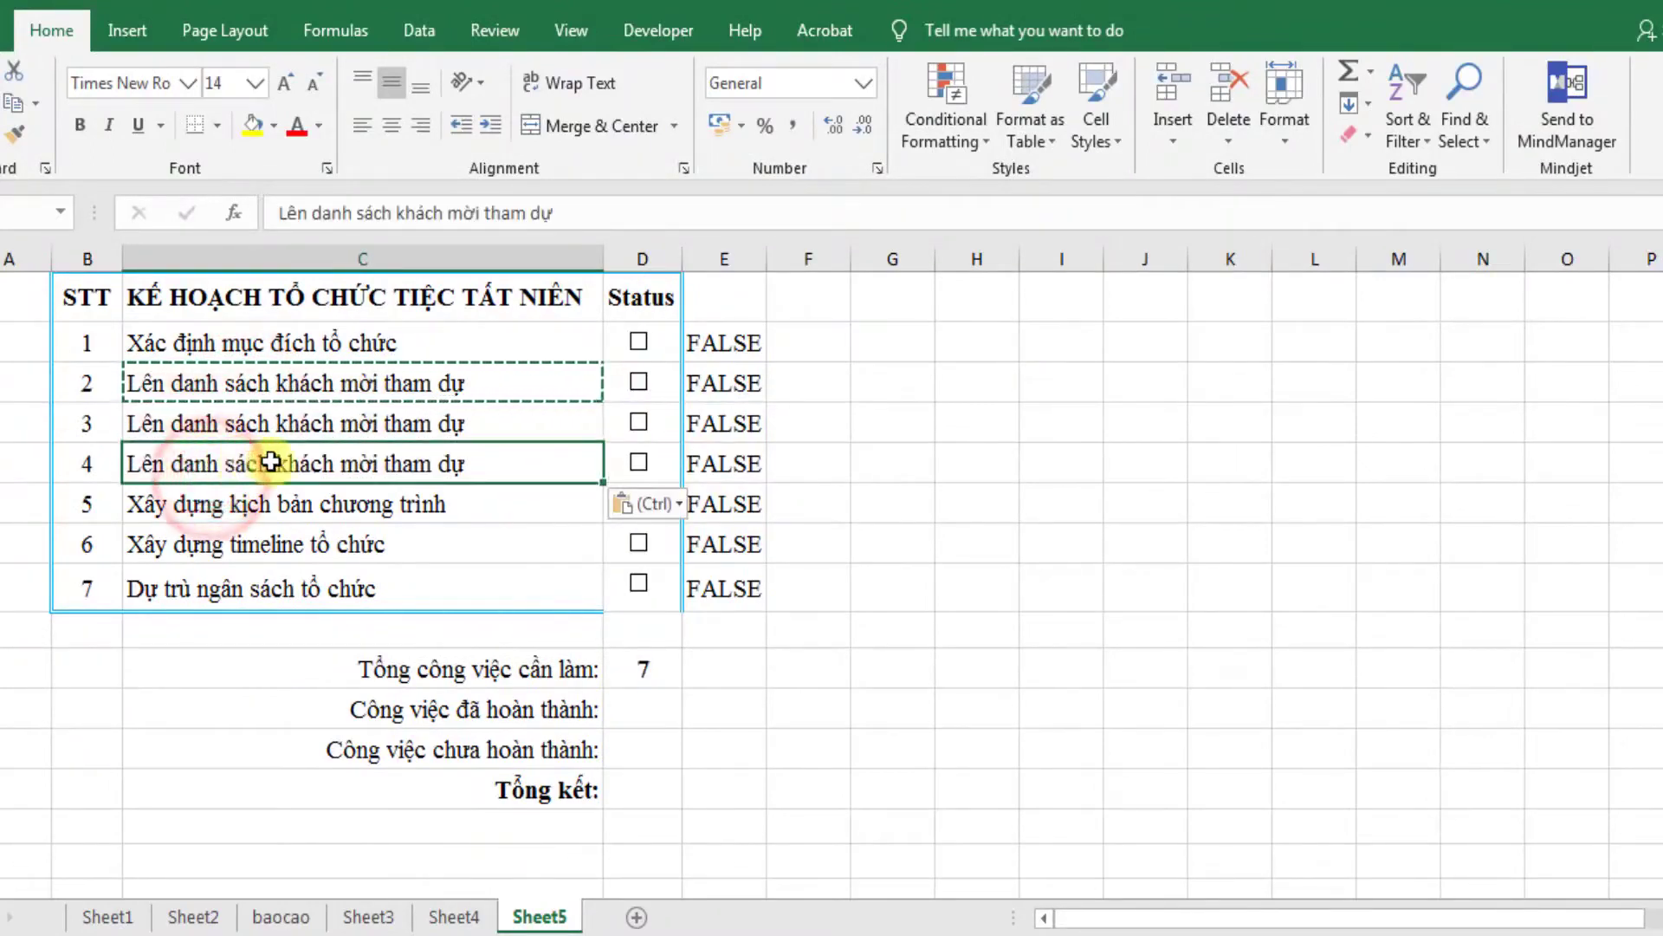
Confirm task 4's pasted text and select the completed-tasks count cell.
double_click(295, 462)
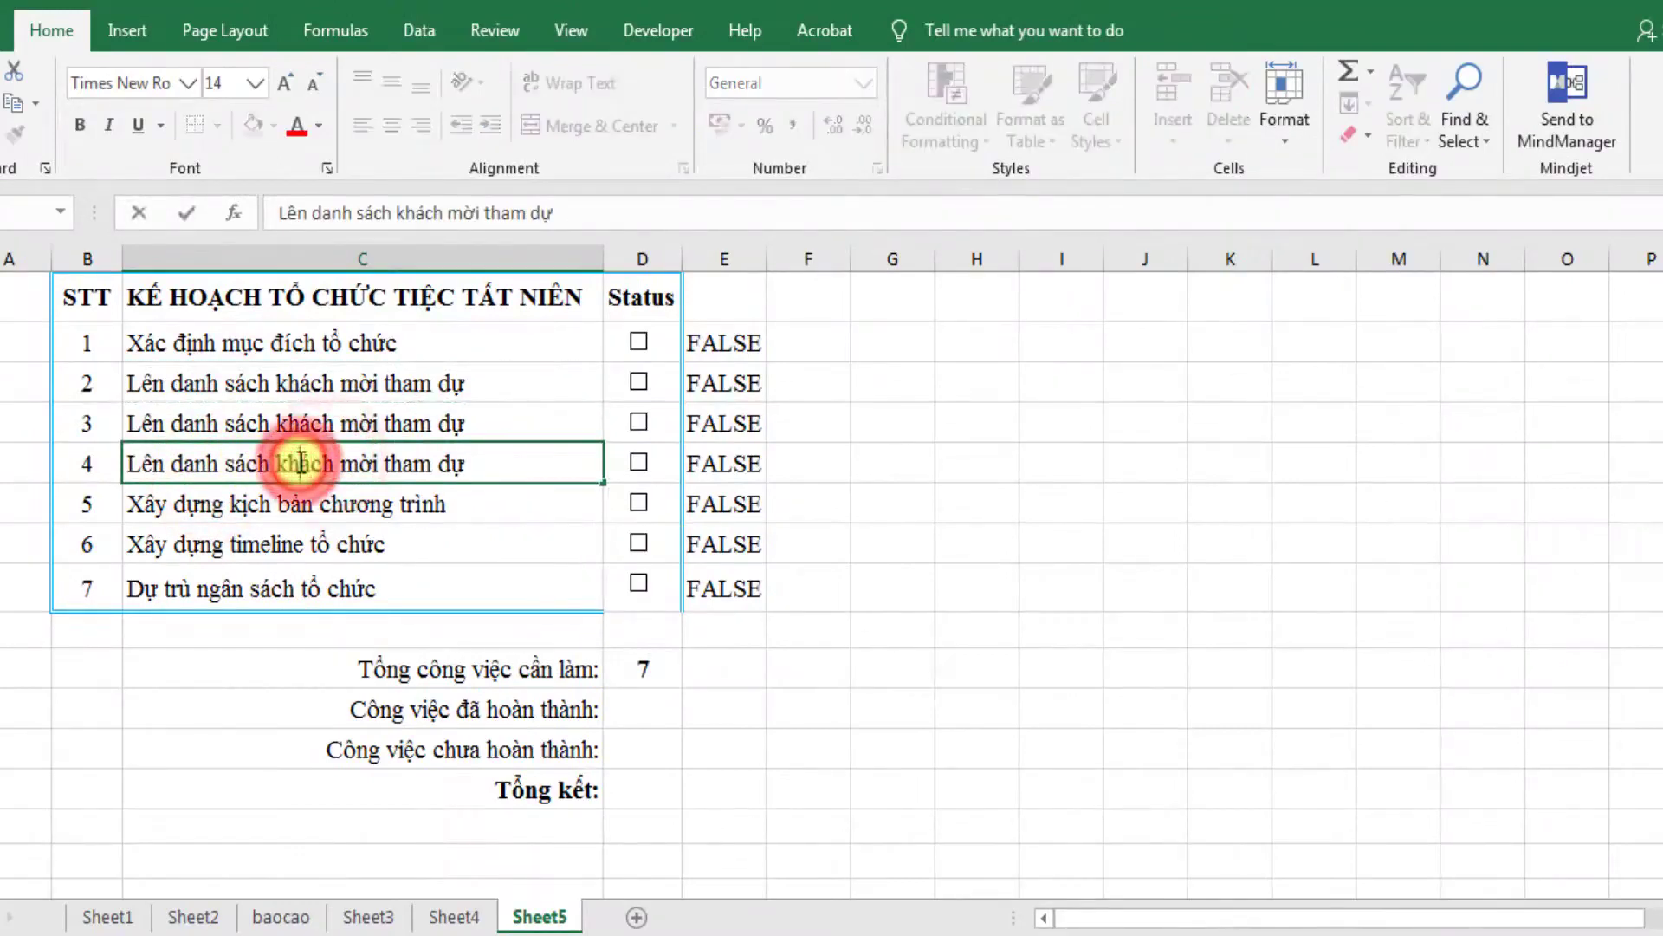
left_click(757, 675)
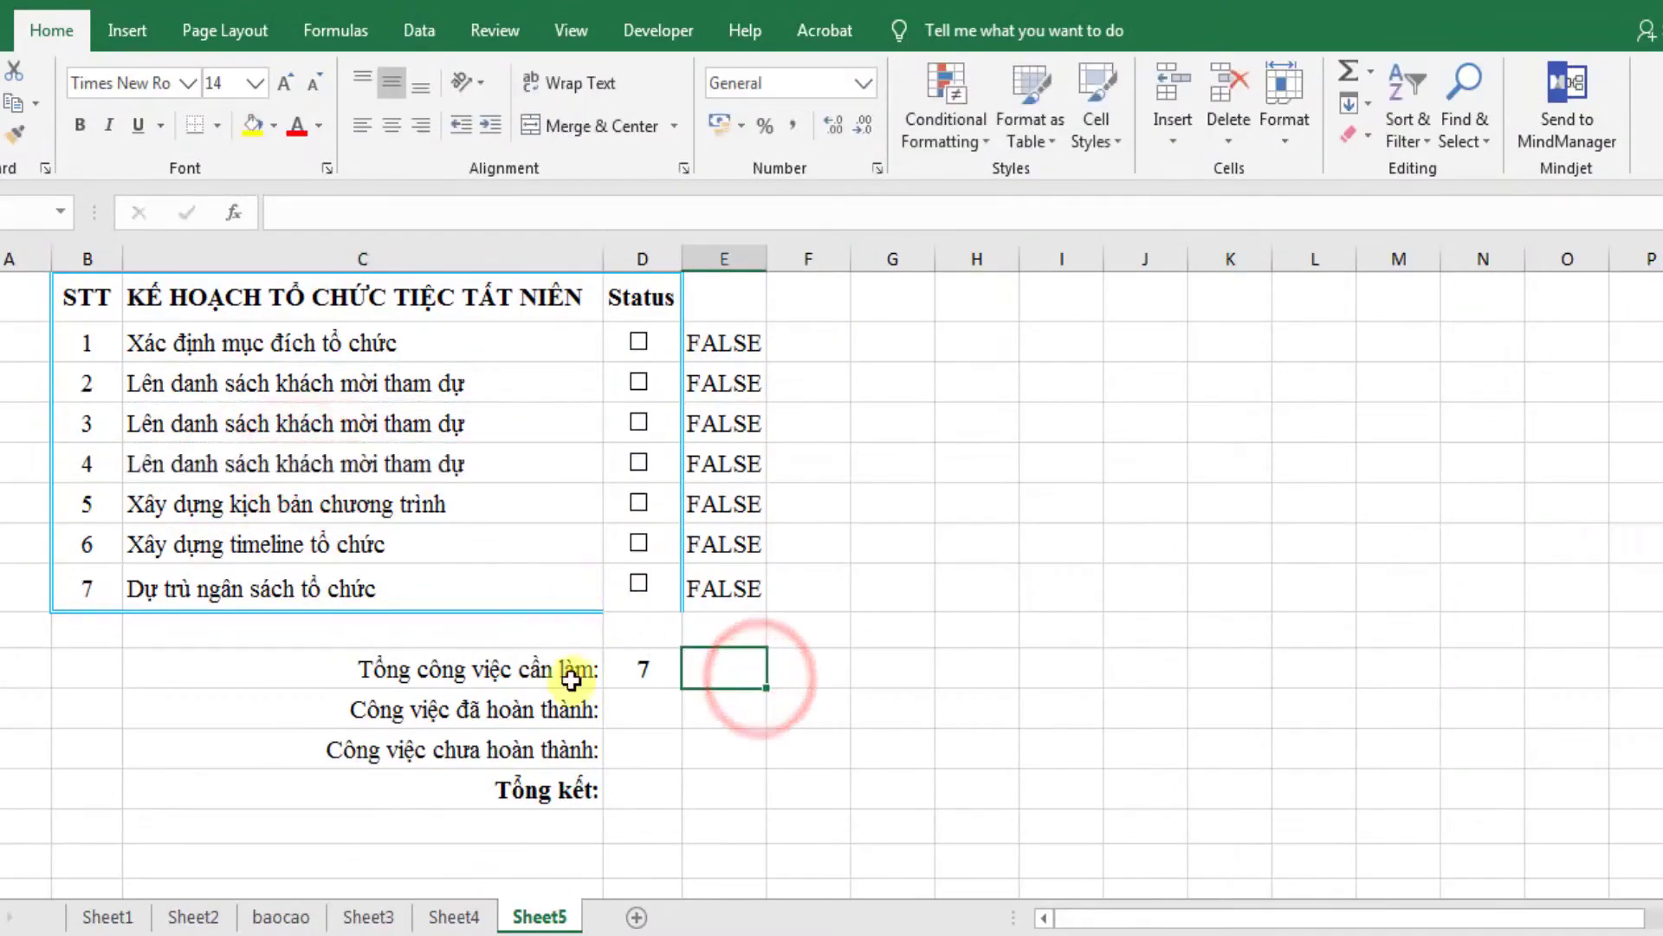
left_click(427, 698)
left_click(648, 708)
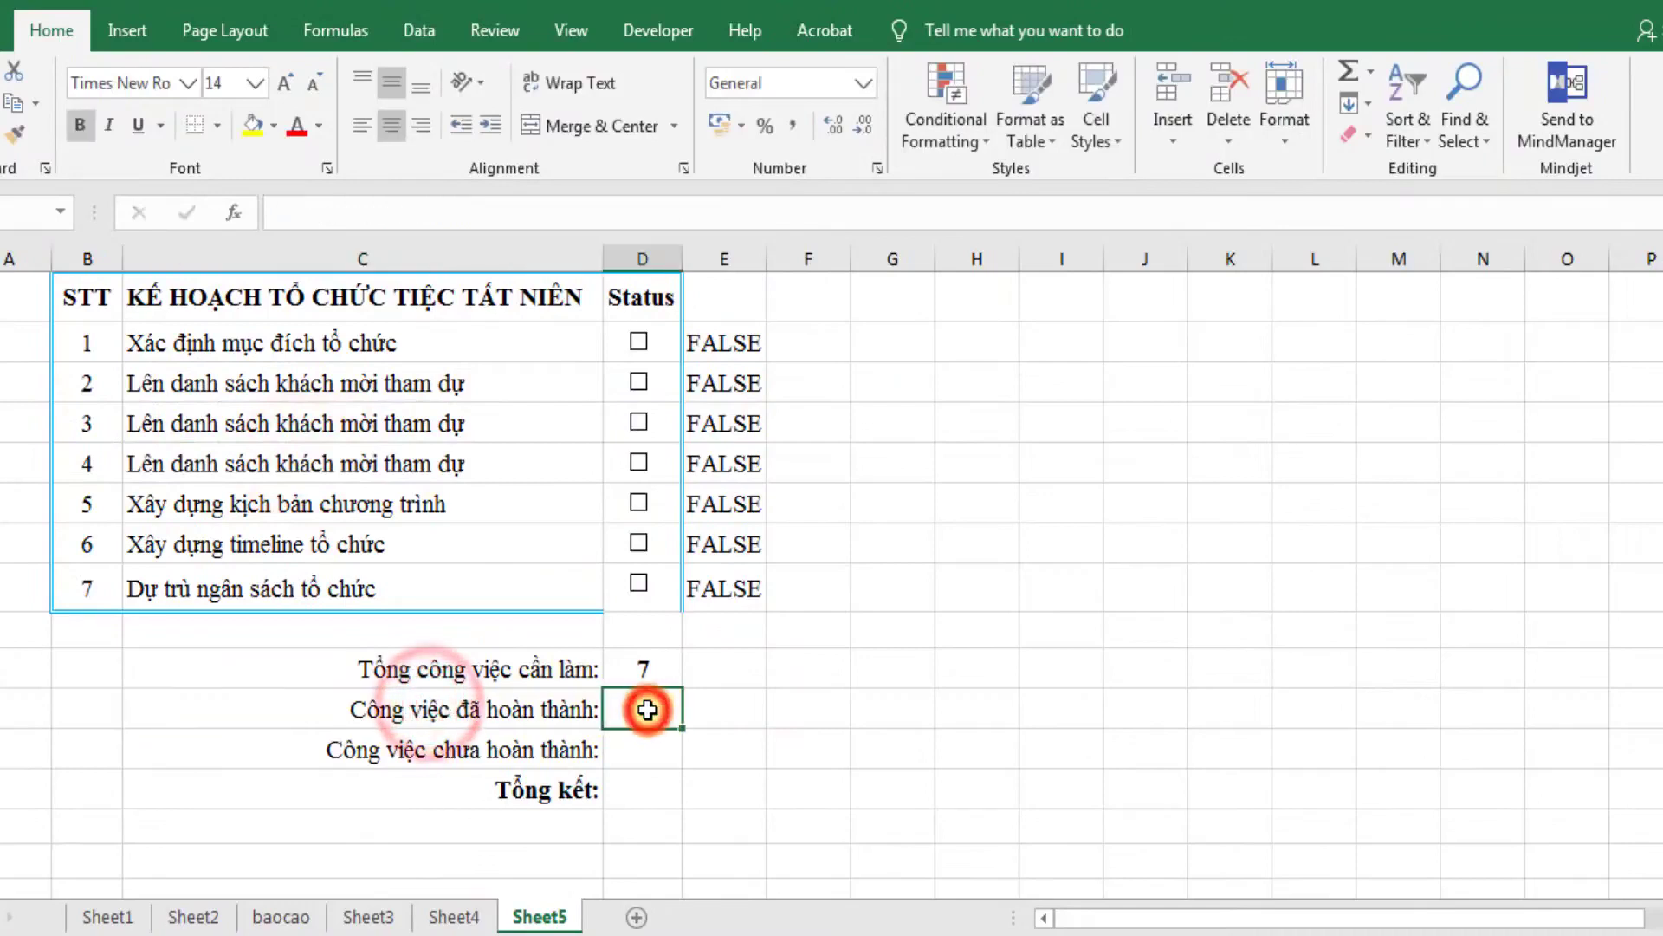
Tick tasks 1 and 4, then enter =COUNTIFS(E5:E11,True) in the completed-tasks cell.
left_click(640, 342)
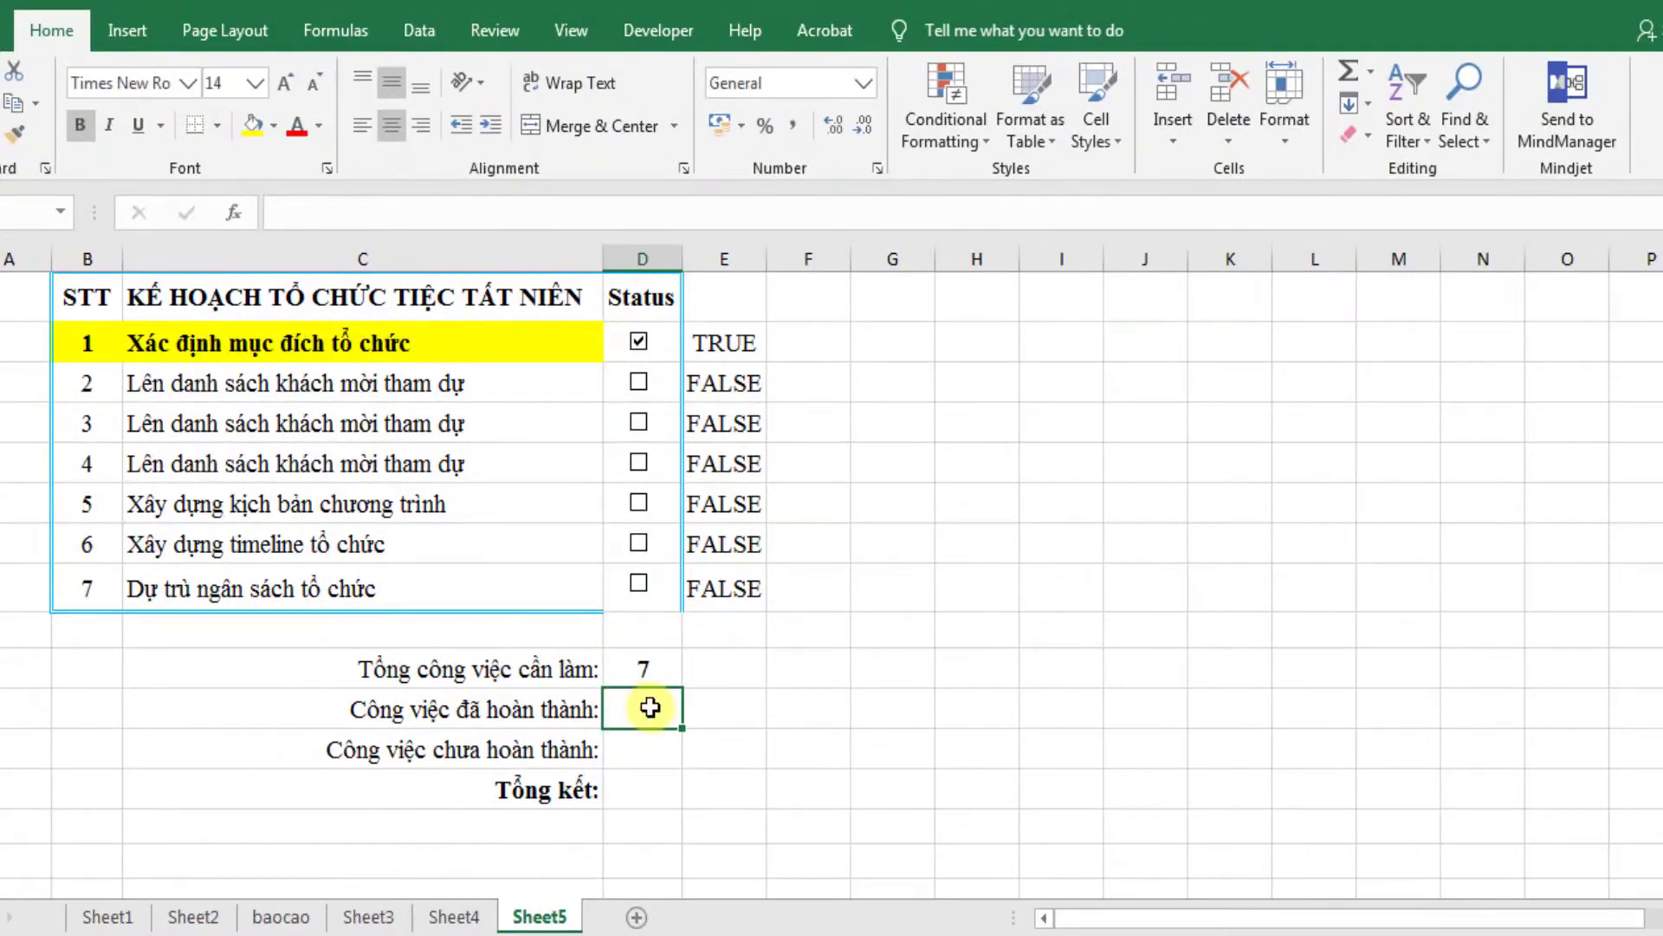
left_click(639, 463)
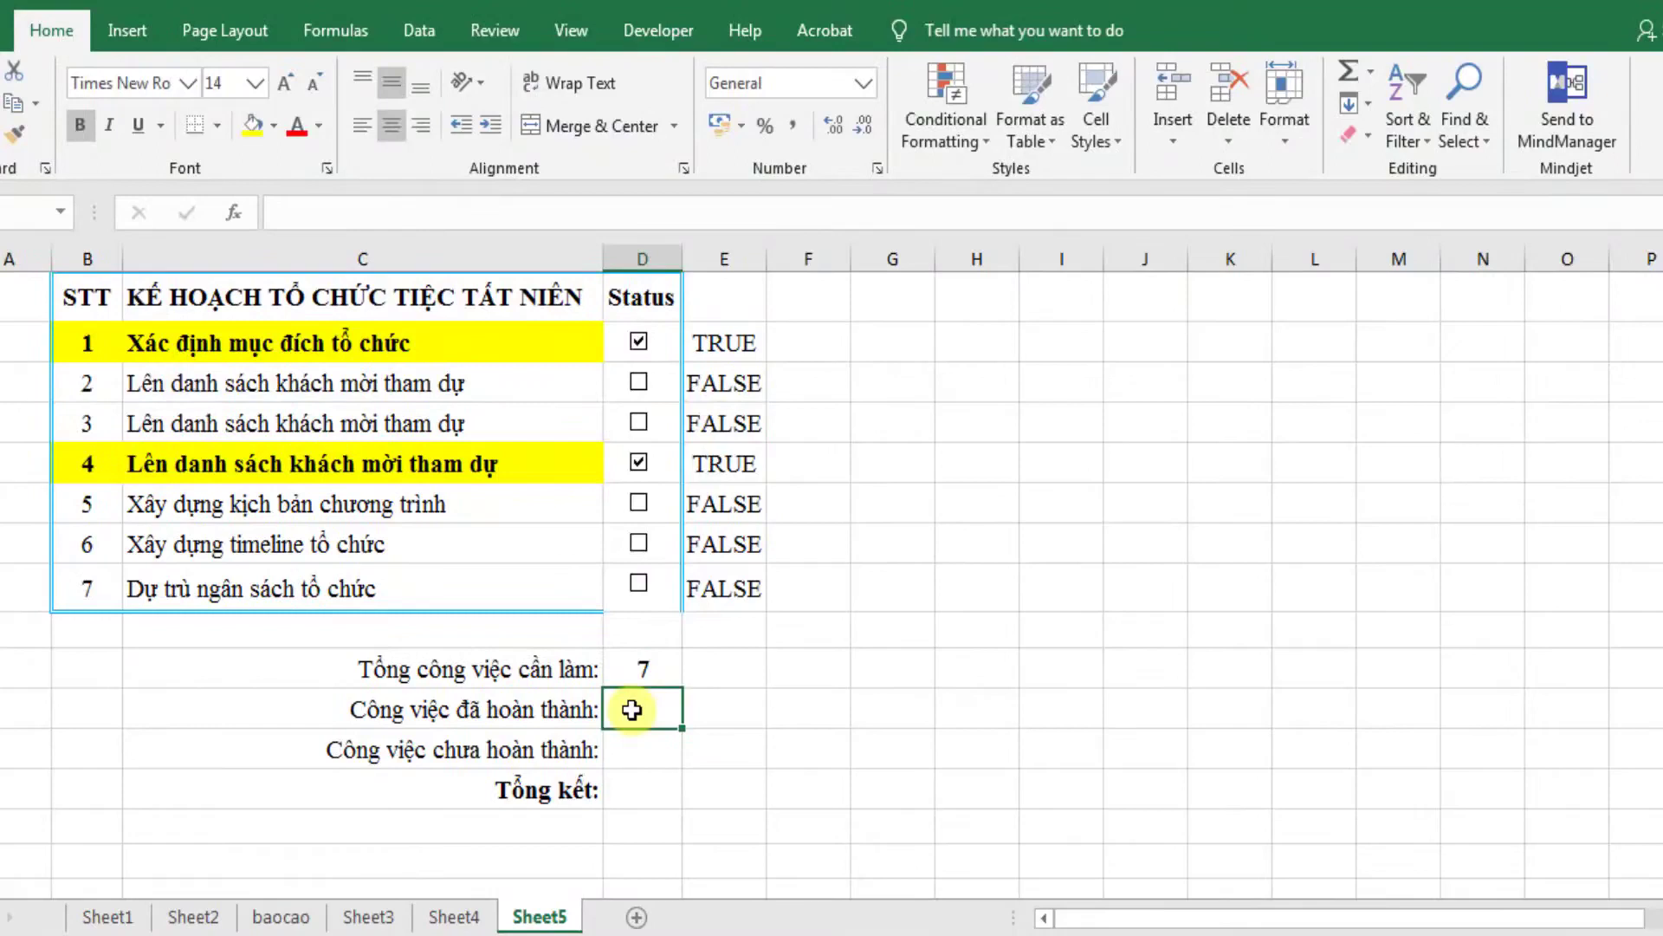
type("=c")
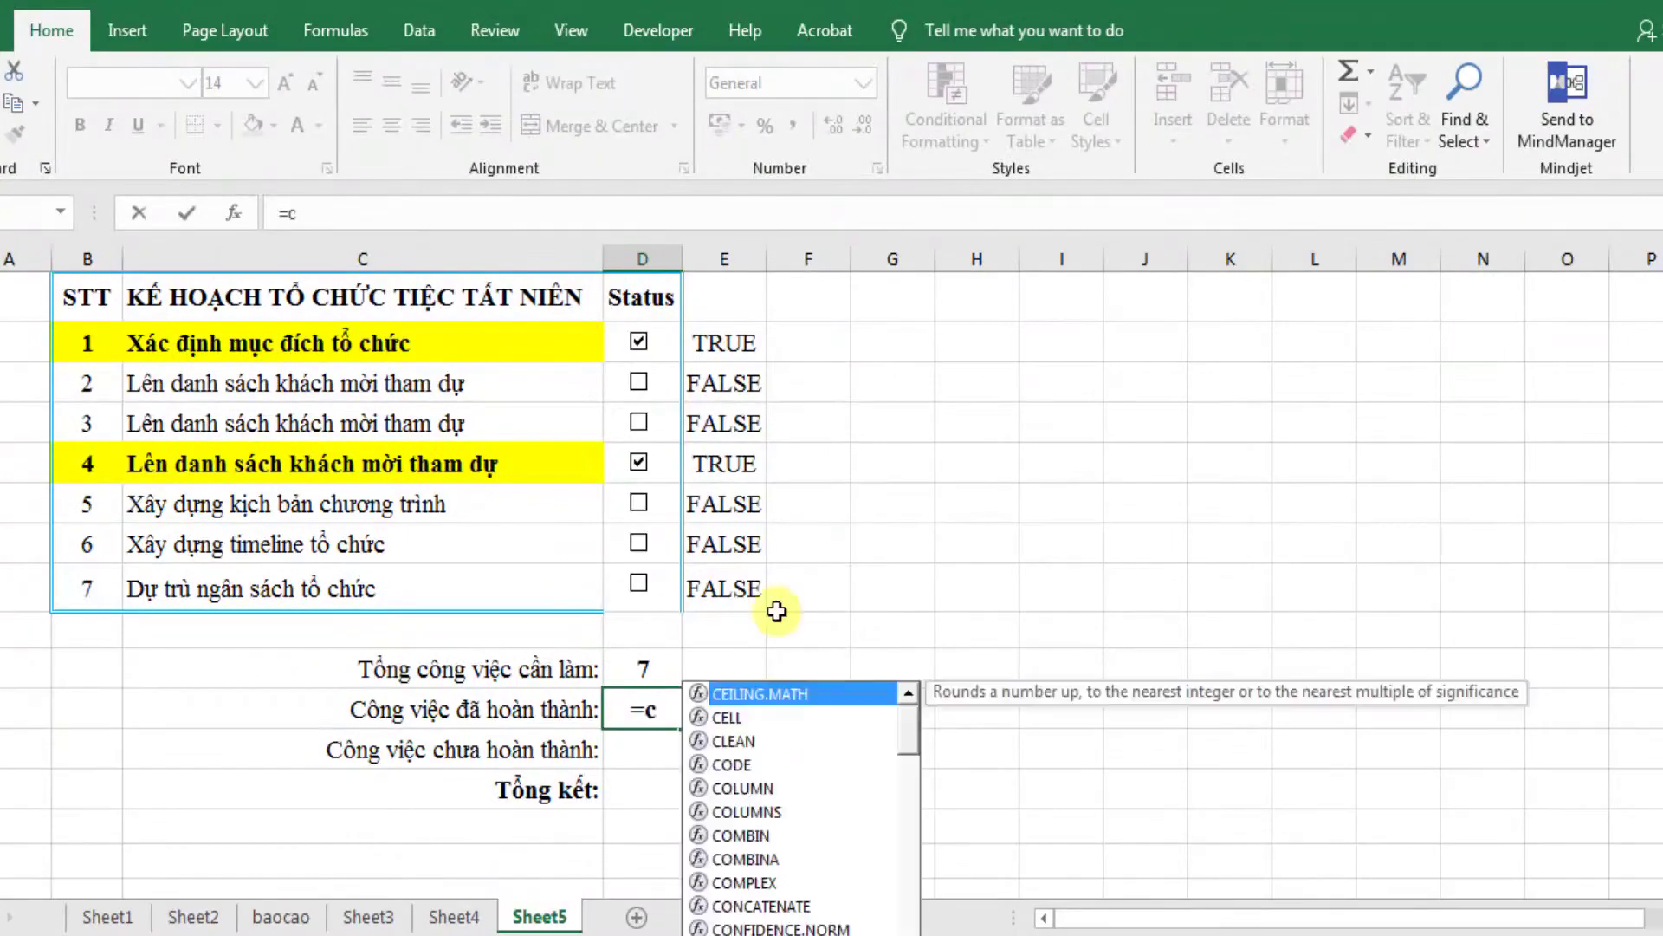
type("ou")
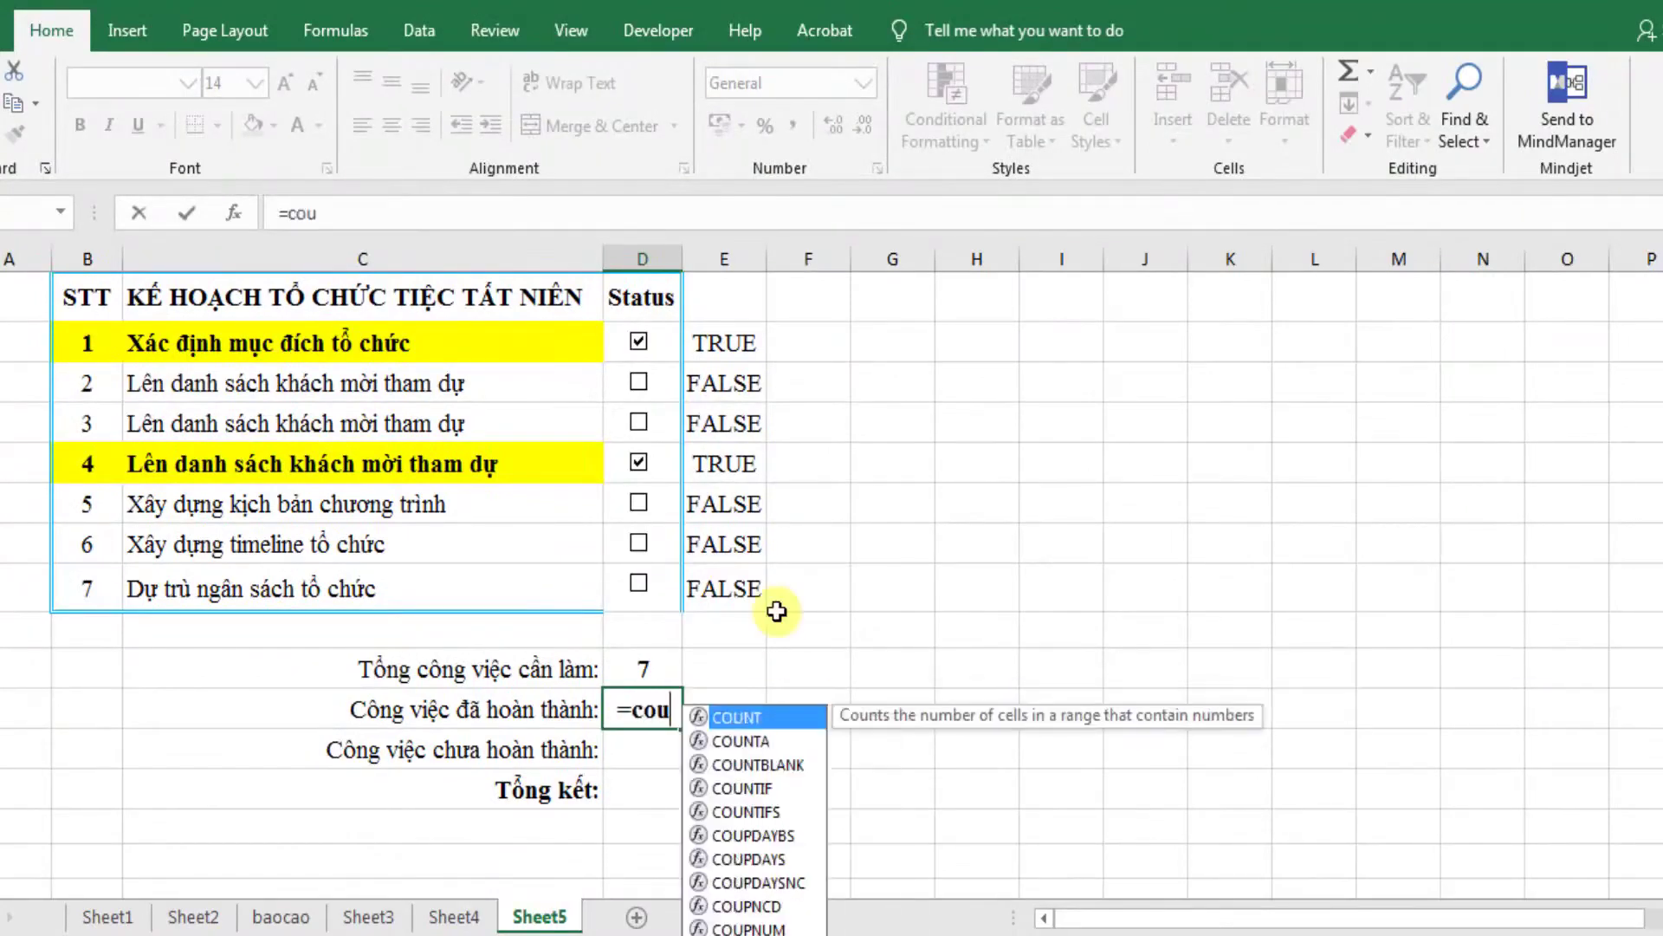
left_click(752, 810)
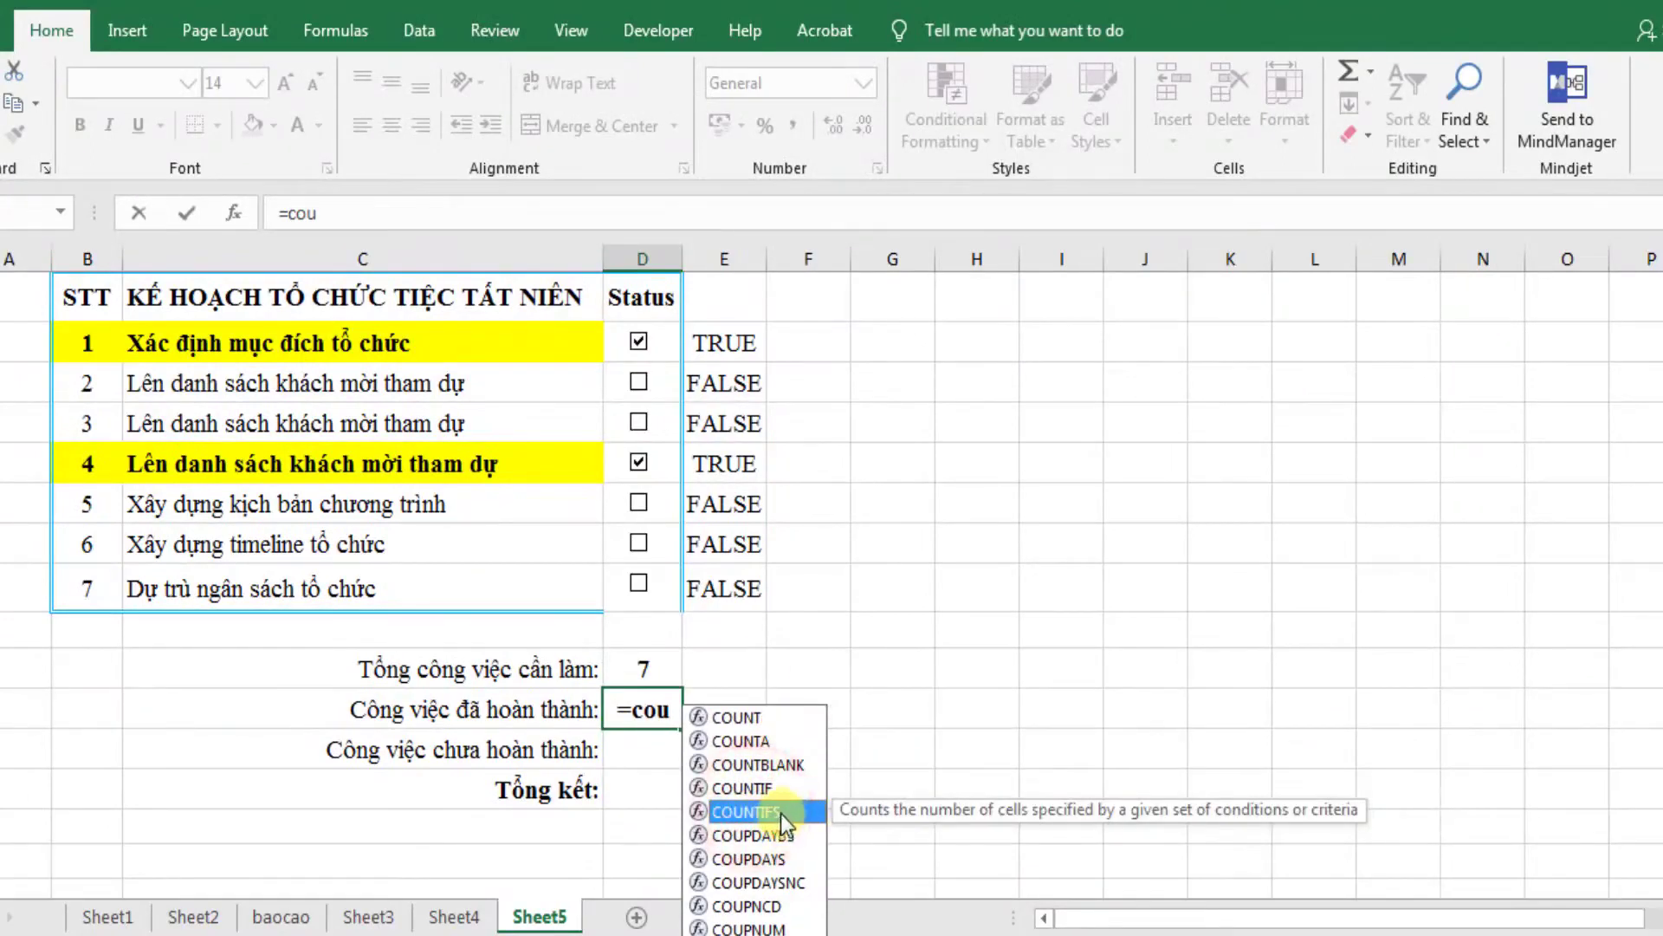
double_click(783, 812)
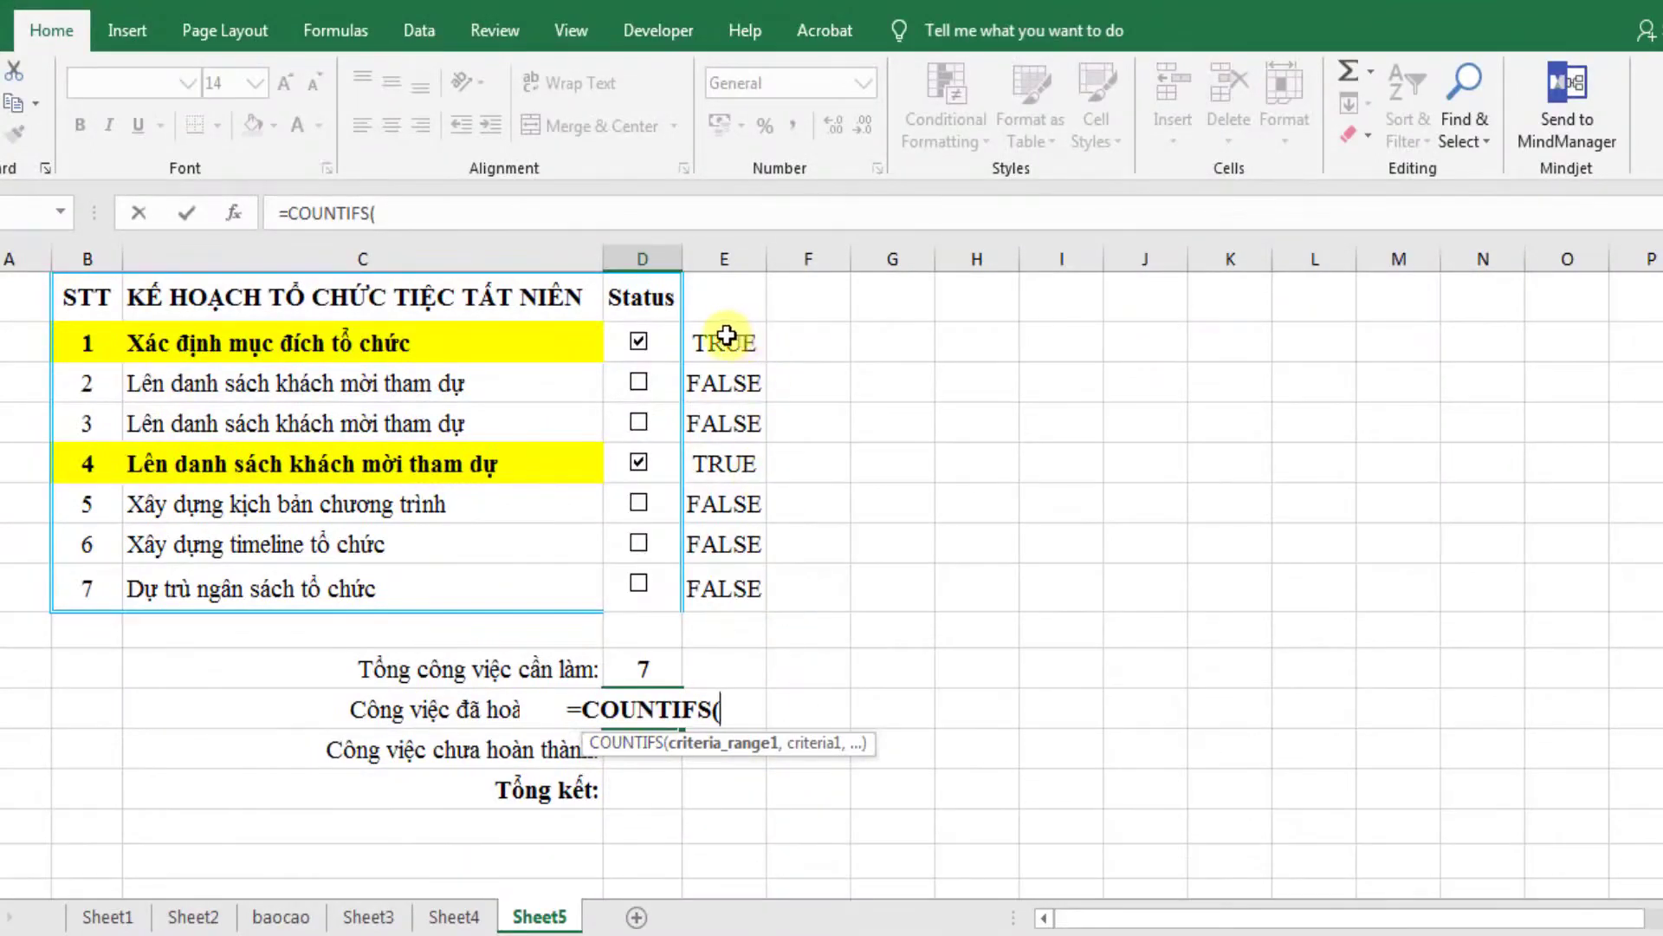
left_click_drag(726, 338, 724, 587)
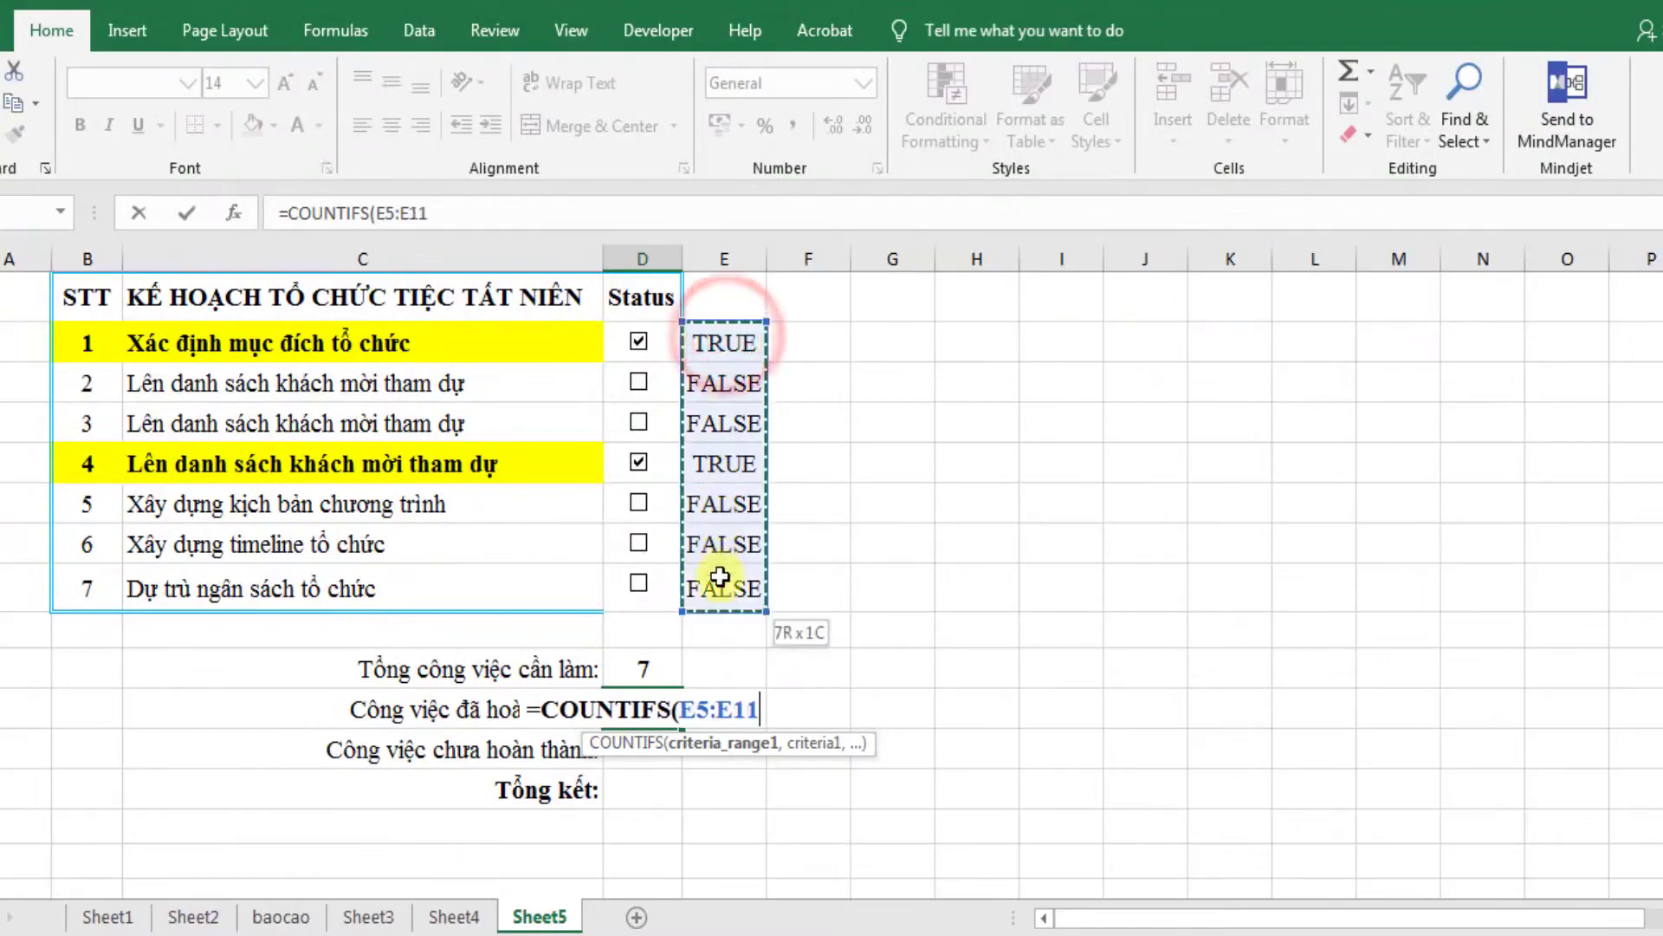
type(",")
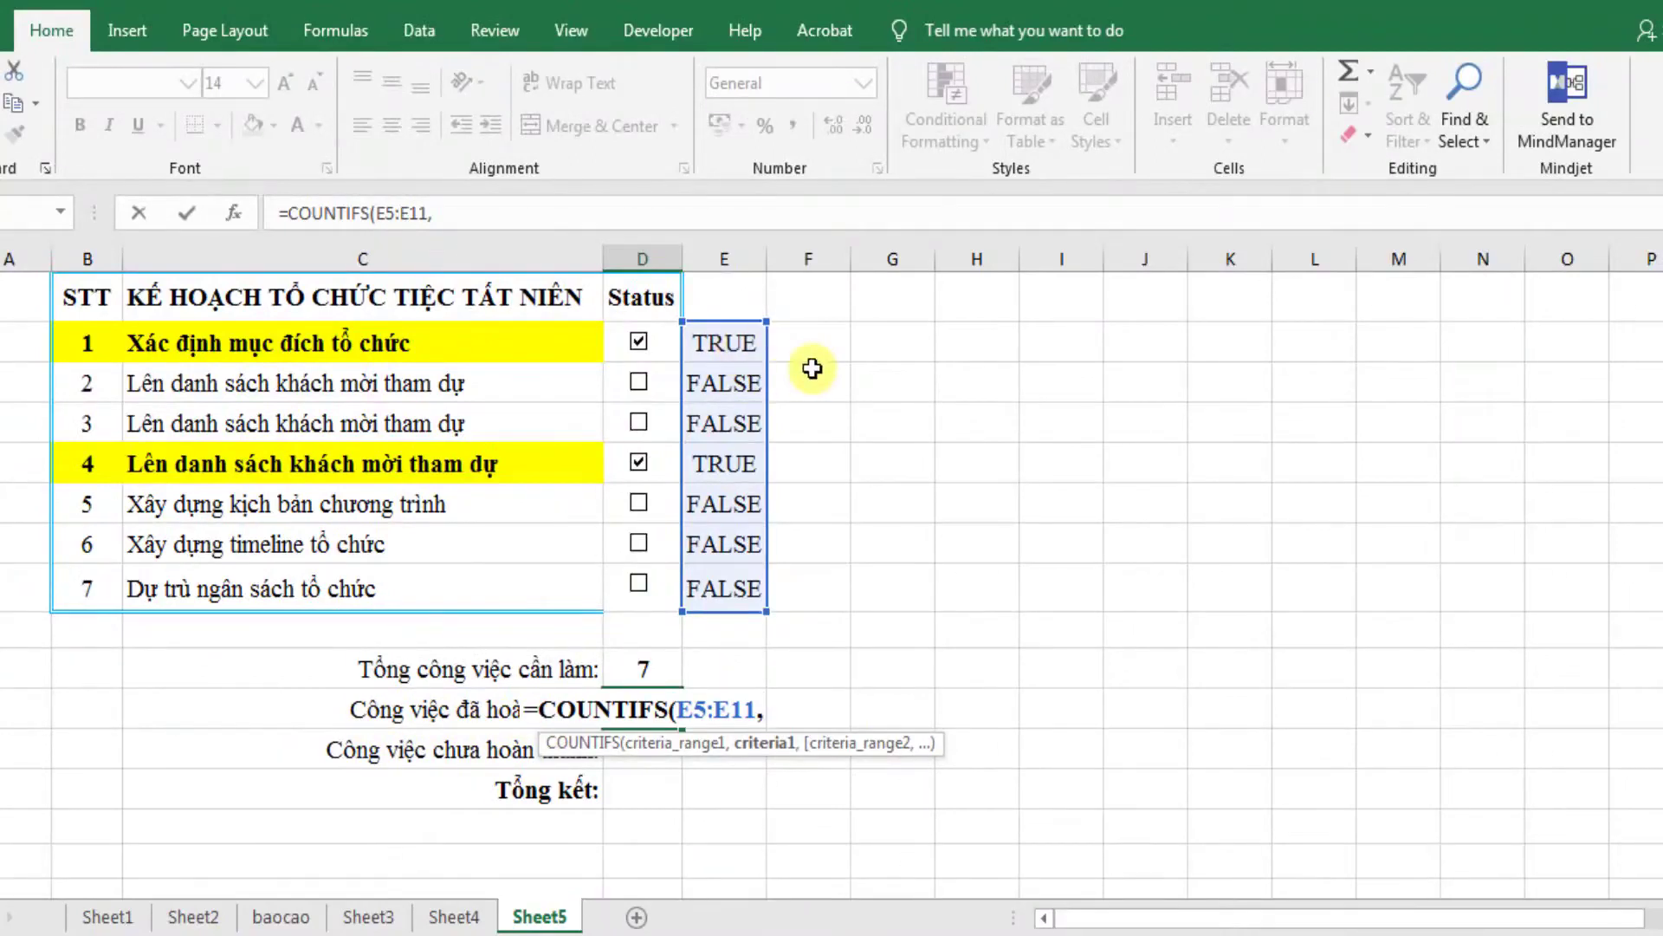
type("True")
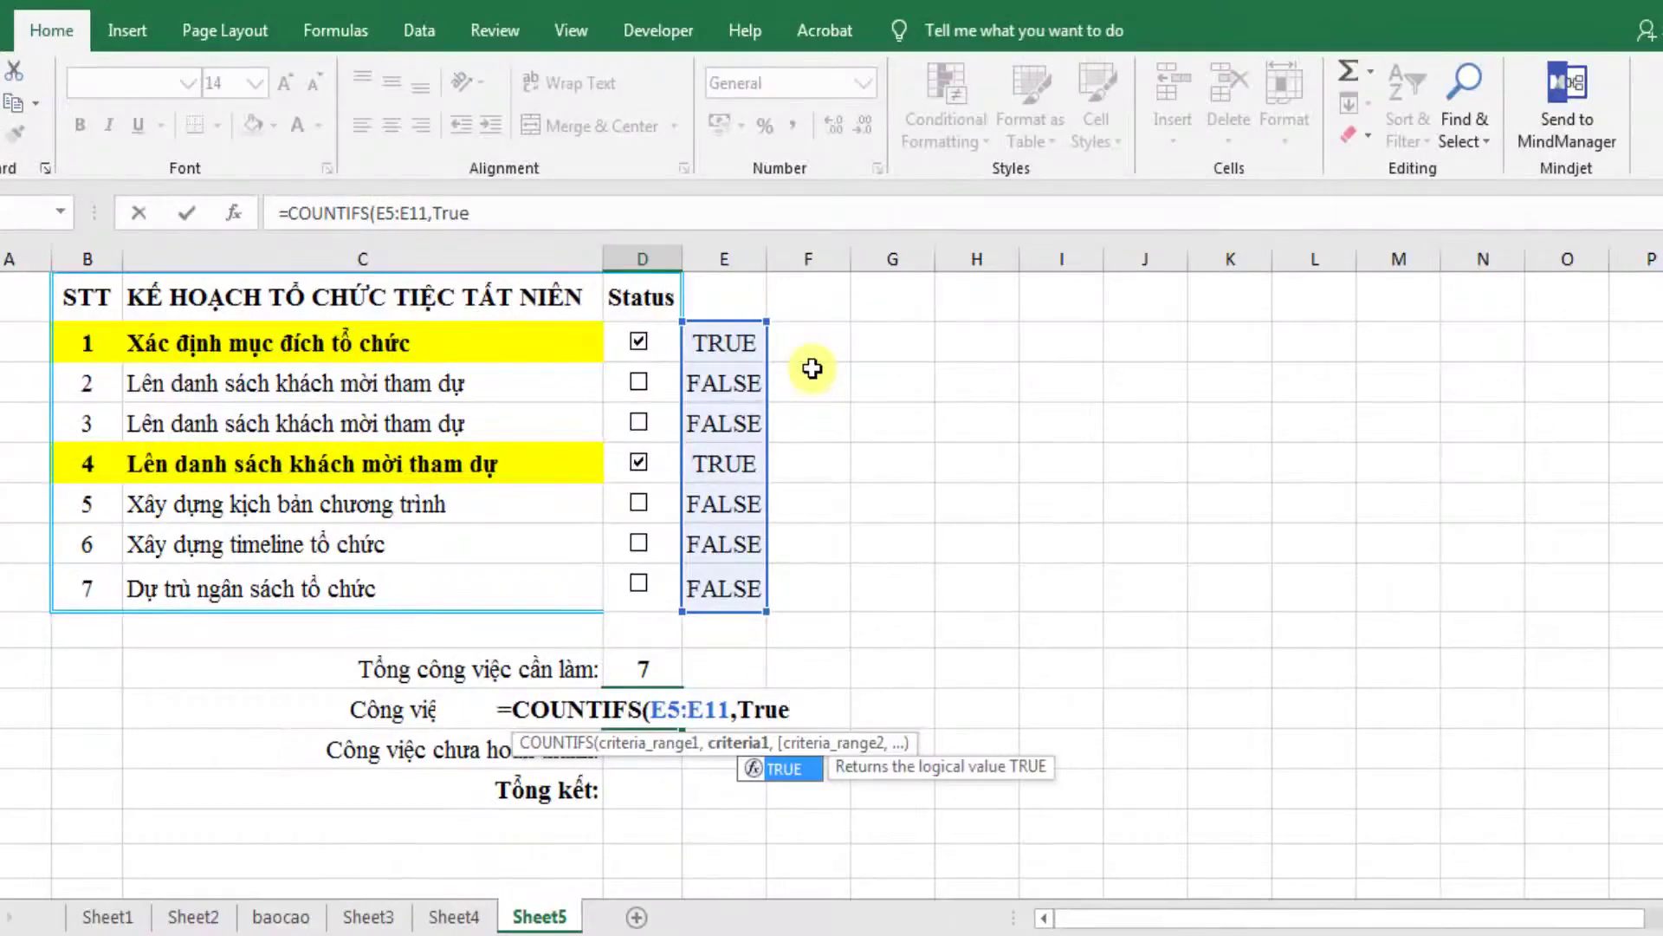
type(")")
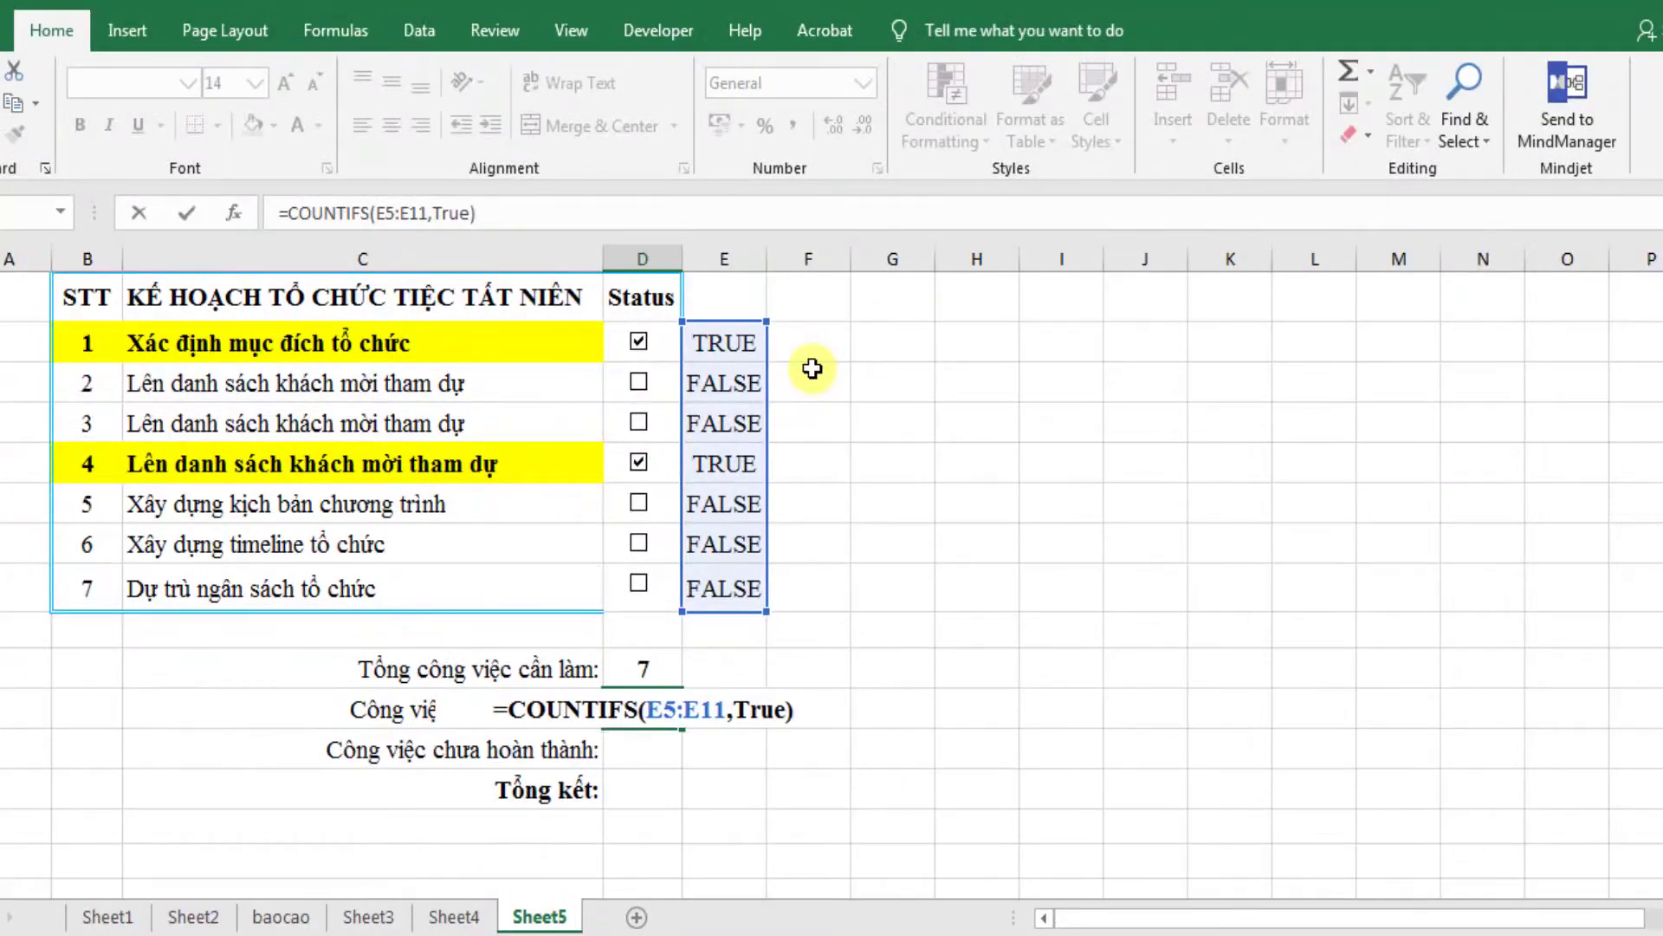
key("Return")
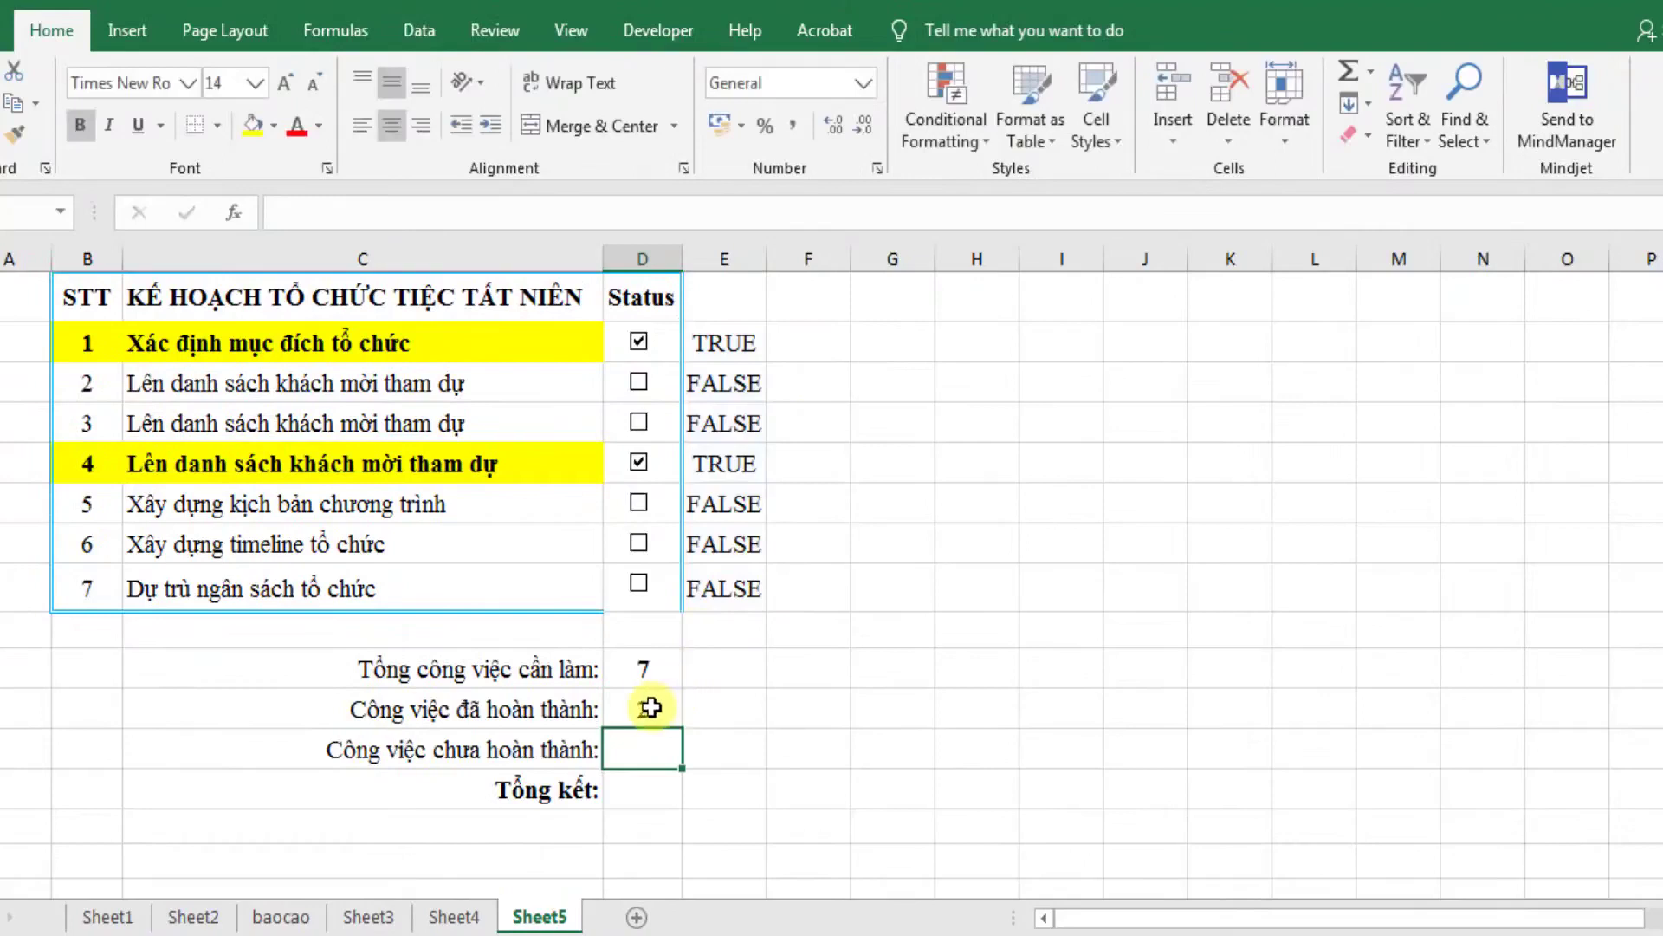
Check the count formula and linked values, then tick tasks 6, 7 and 3 for a count of 5.
left_click(648, 705)
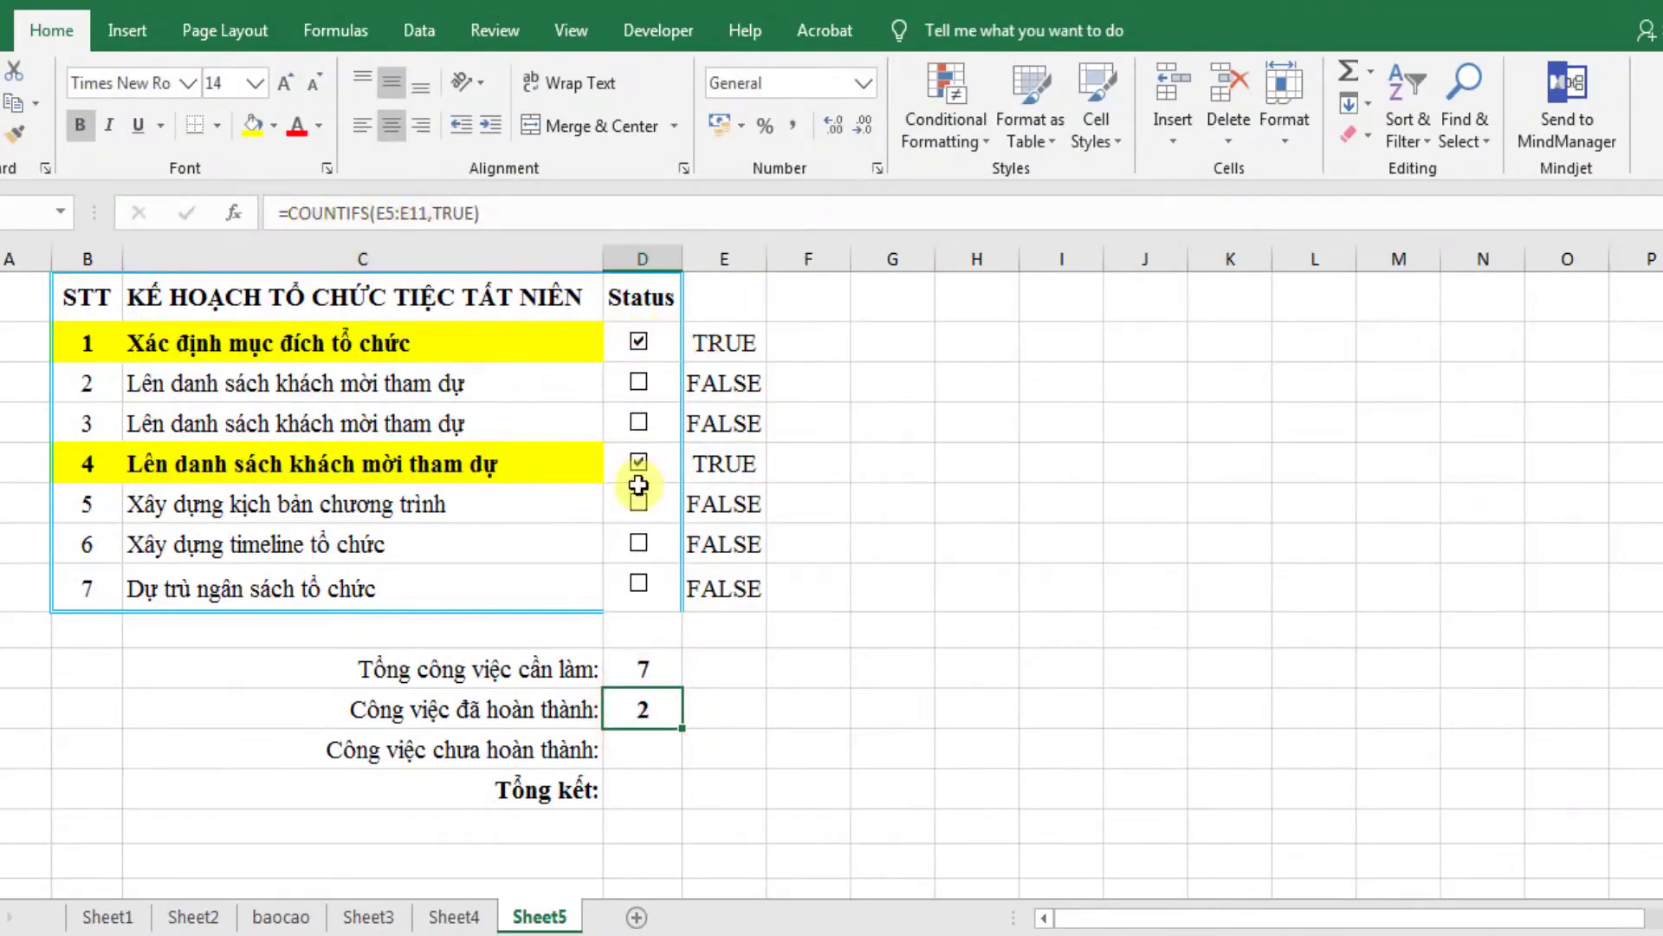
left_click(724, 342)
left_click(728, 463)
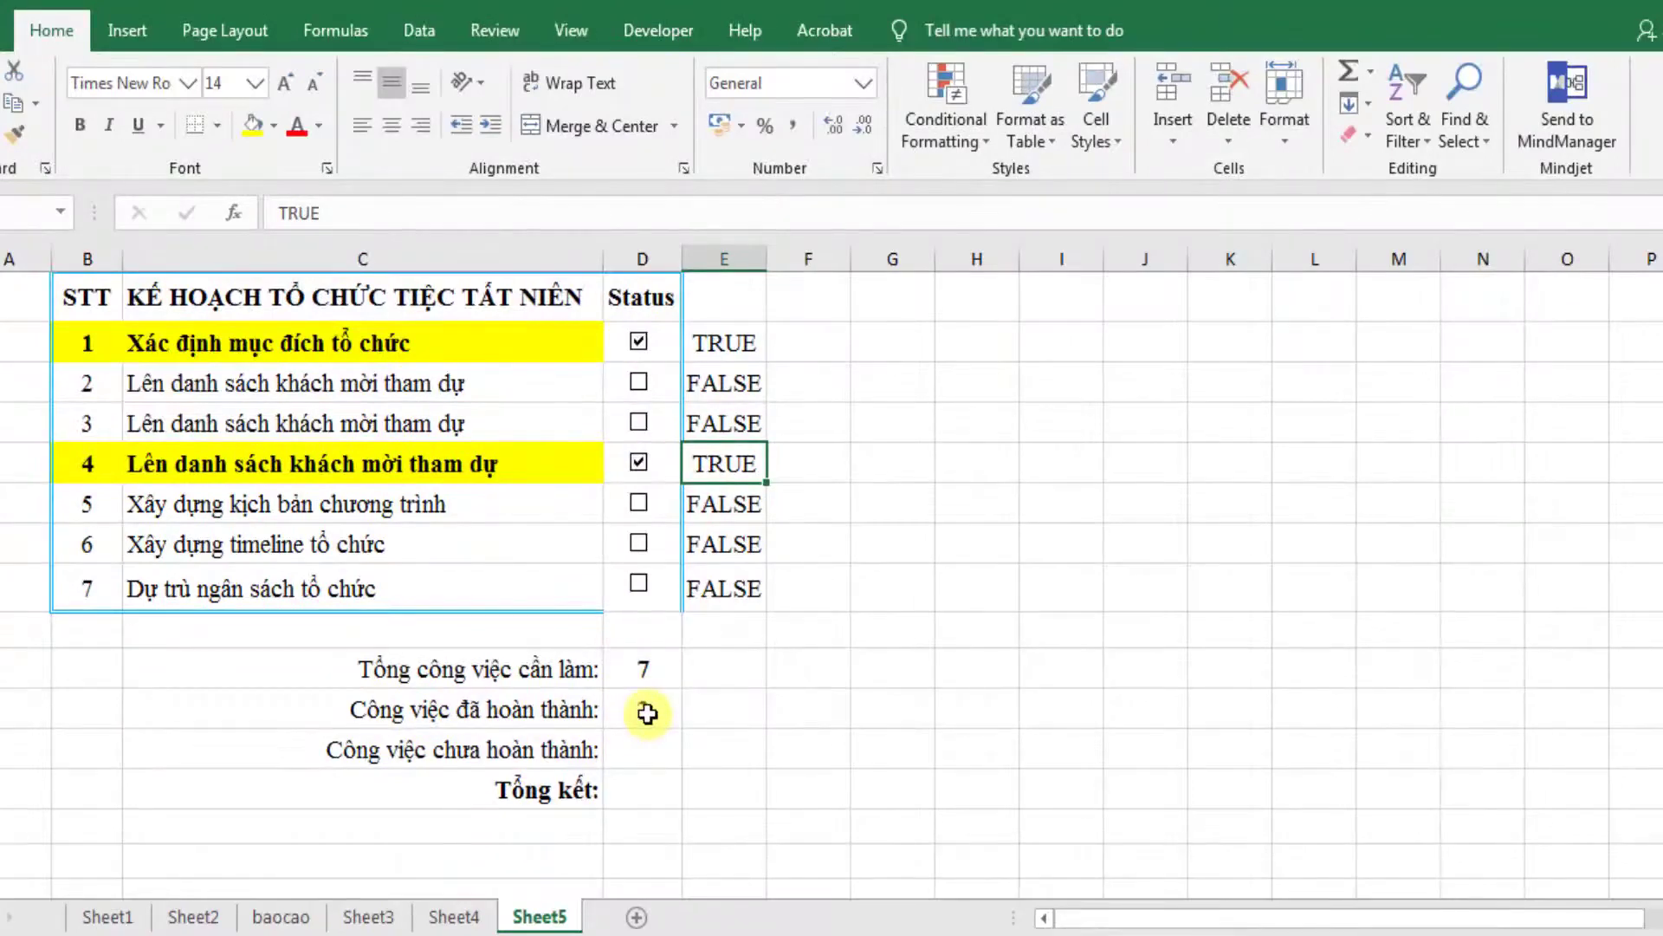
left_click(638, 543)
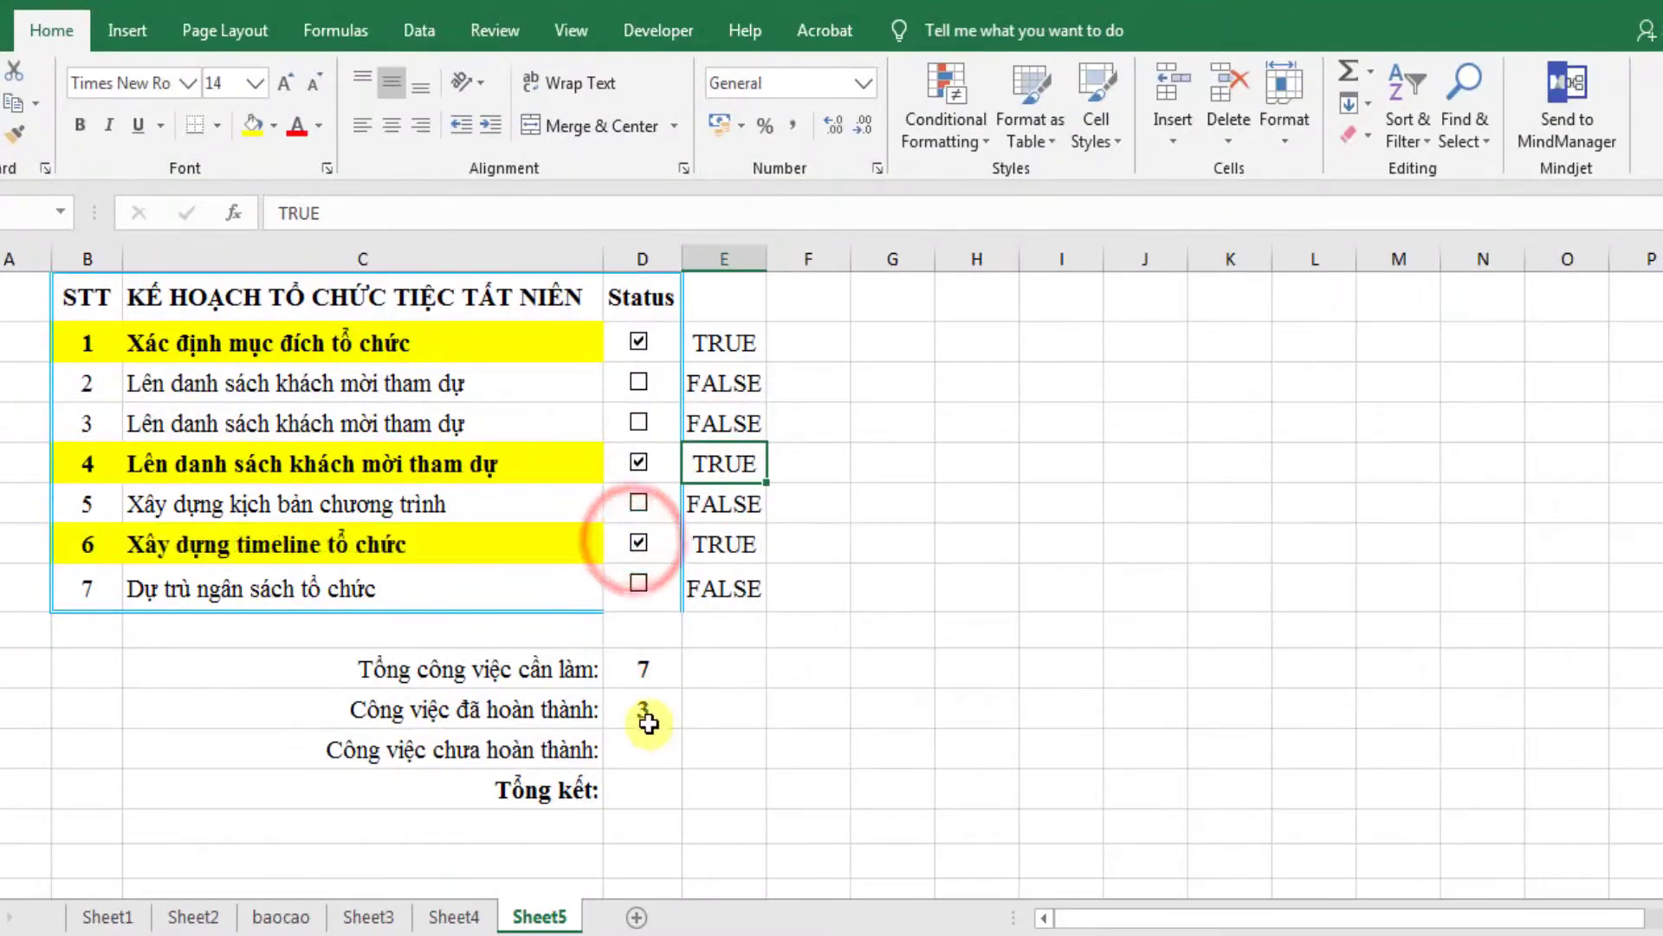
left_click(639, 582)
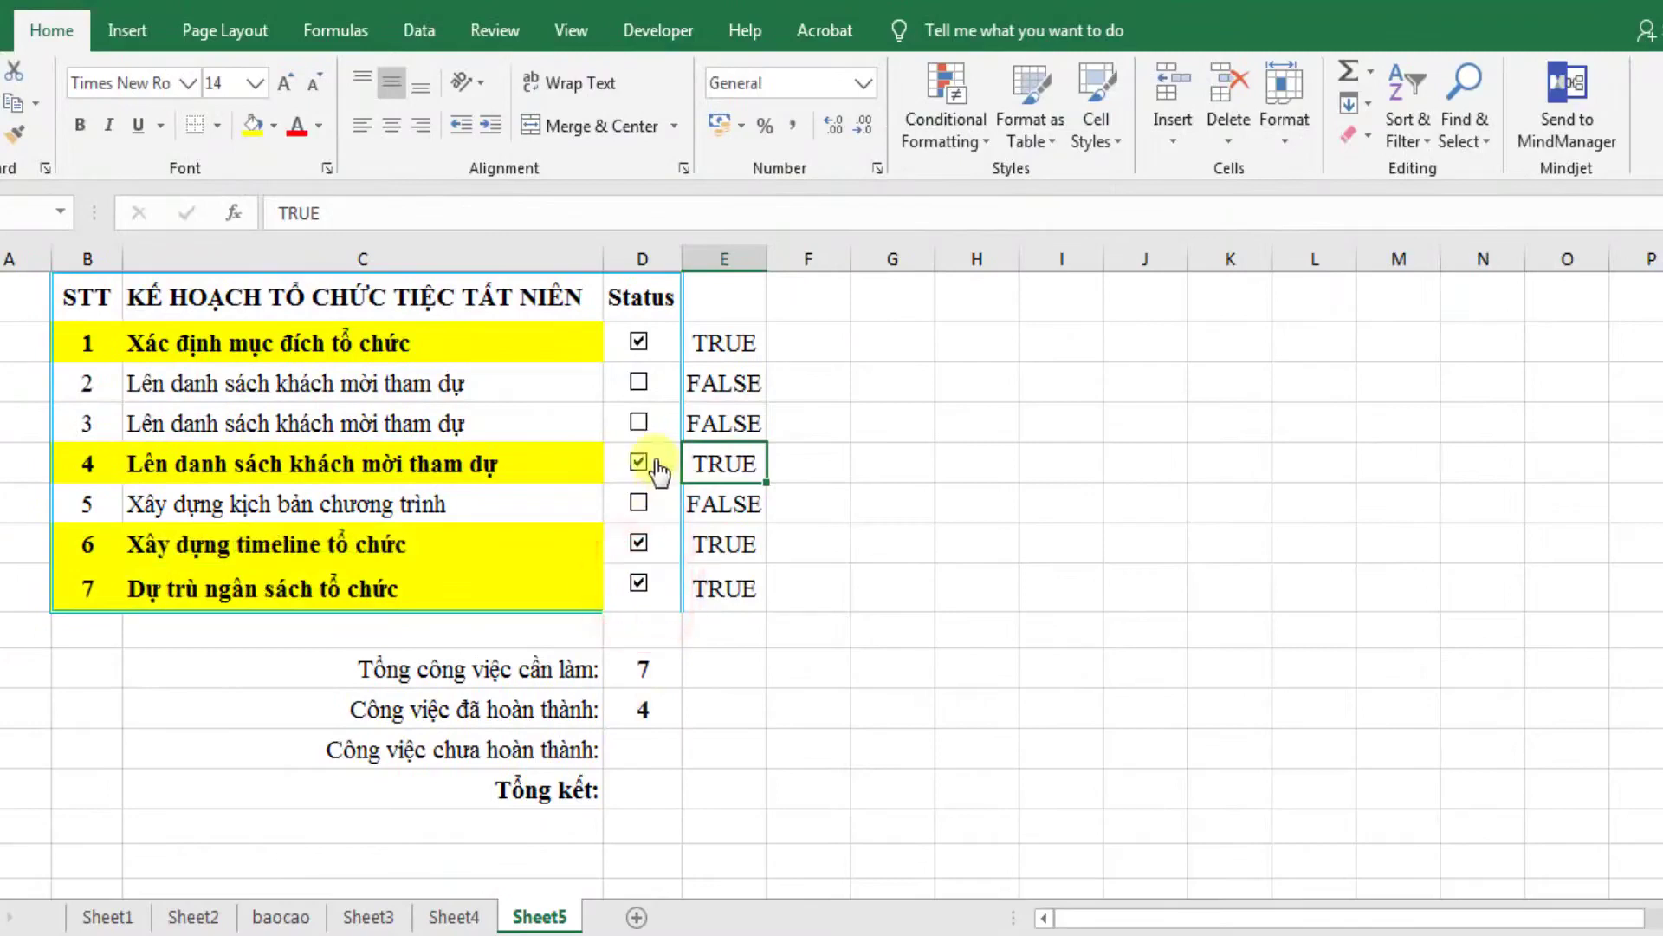
left_click(639, 422)
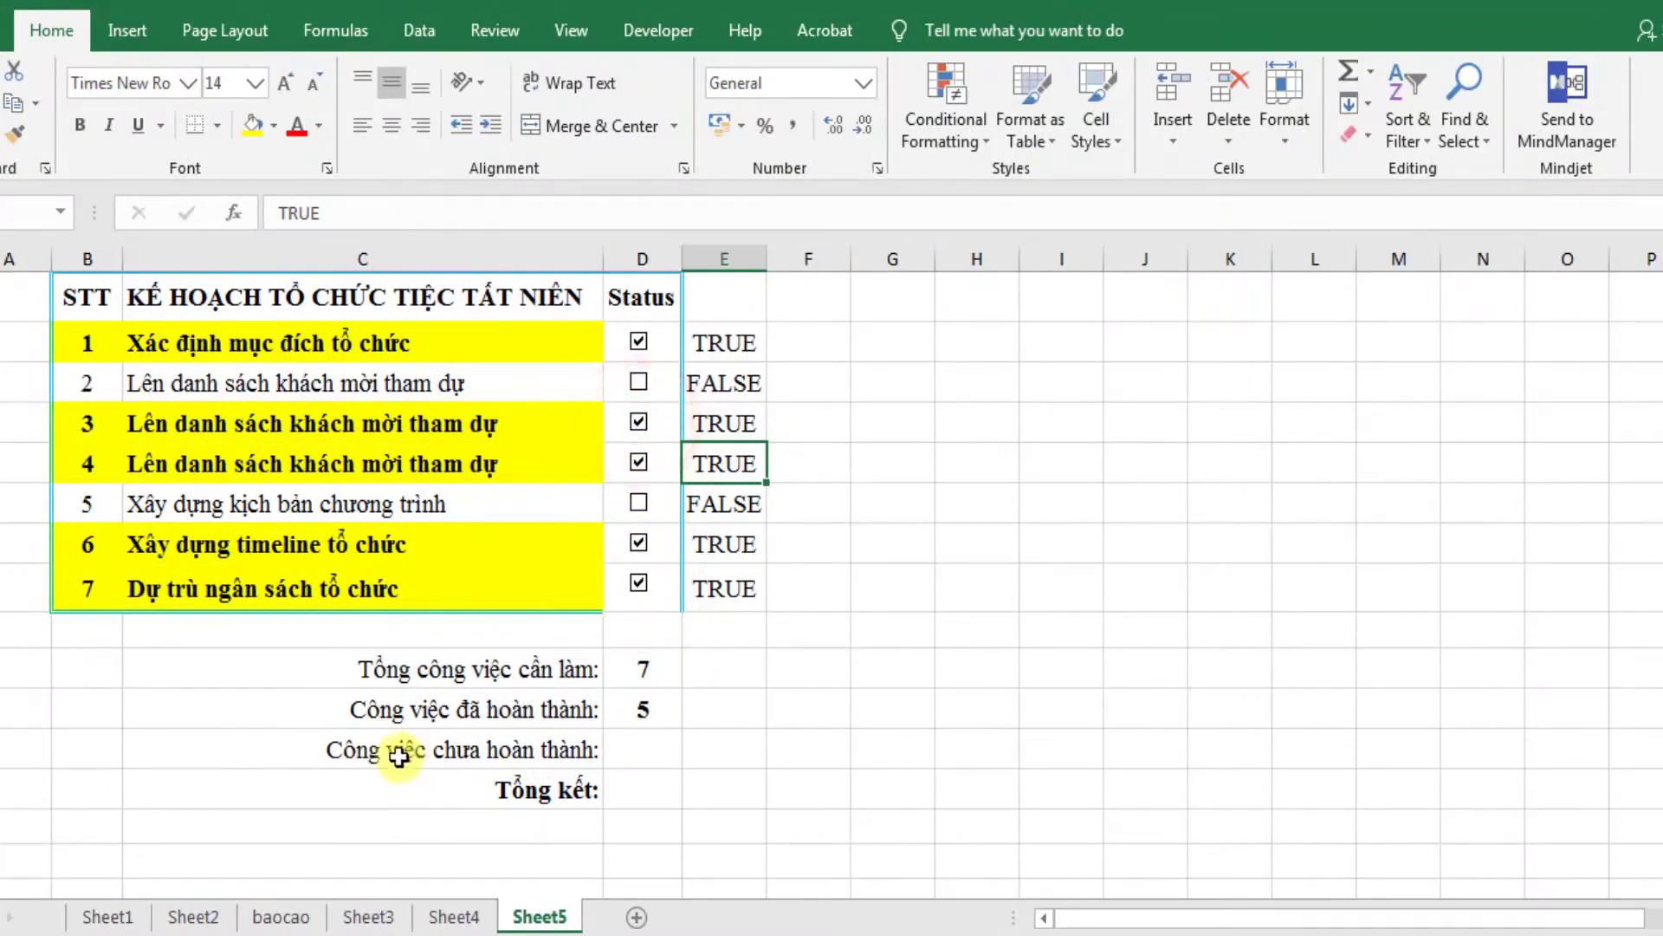
left_click(641, 752)
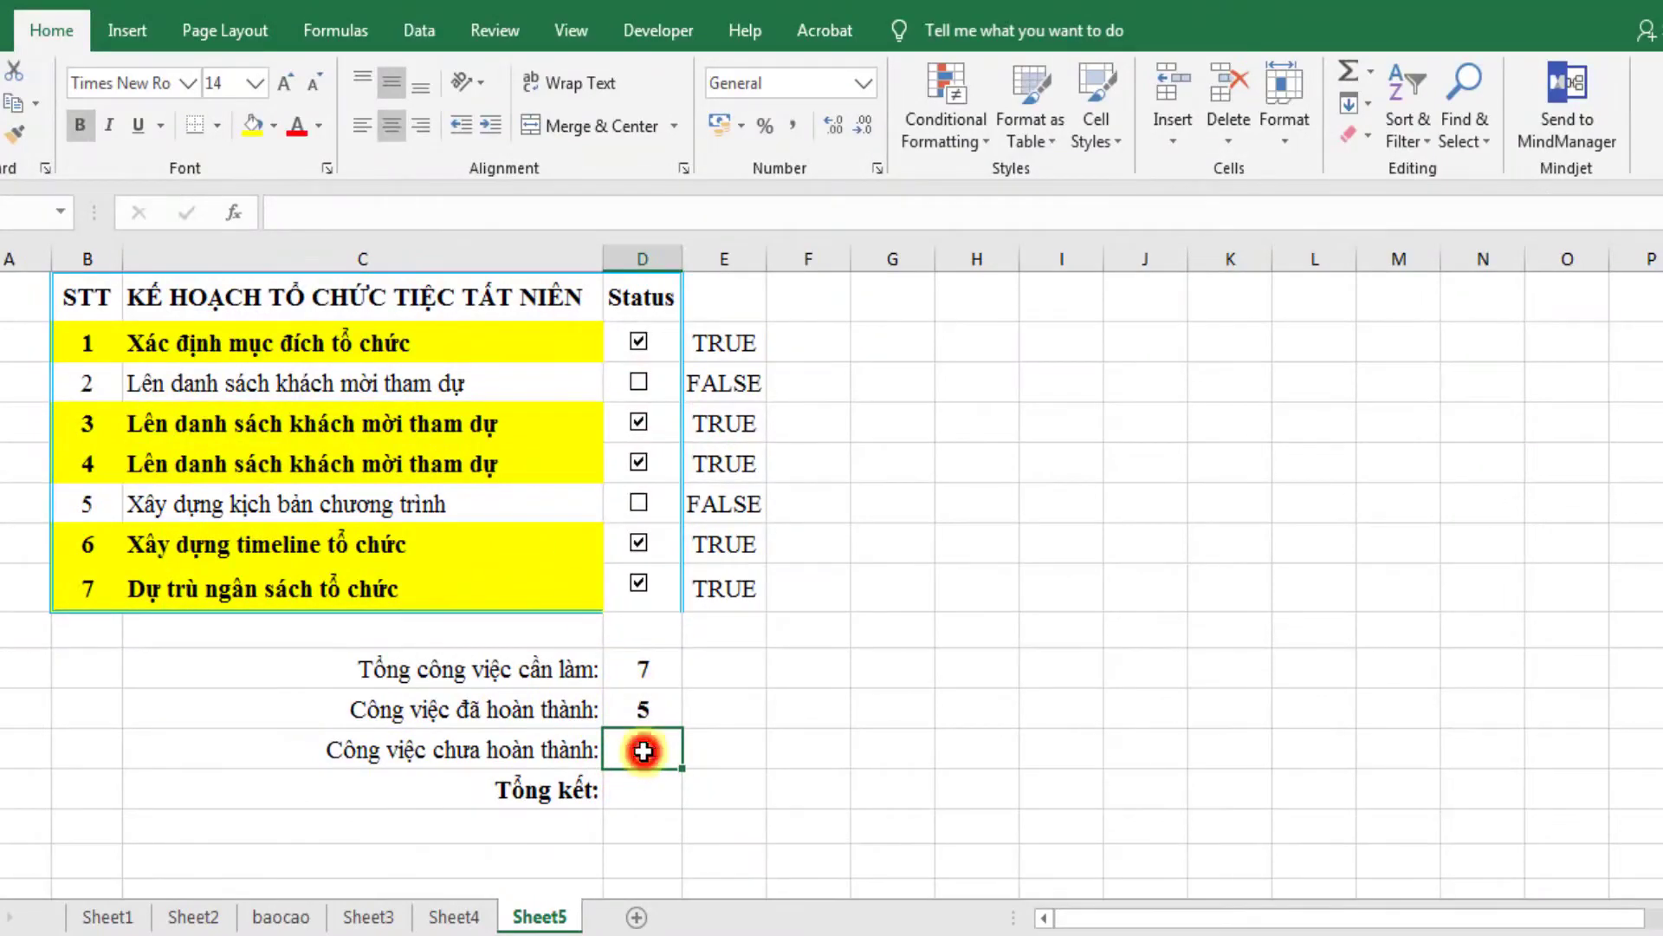
Enter =COUNTIFS(E5:E11,False) for uncompleted tasks, then untick task 6 so counts read 4 and 3.
type("=c")
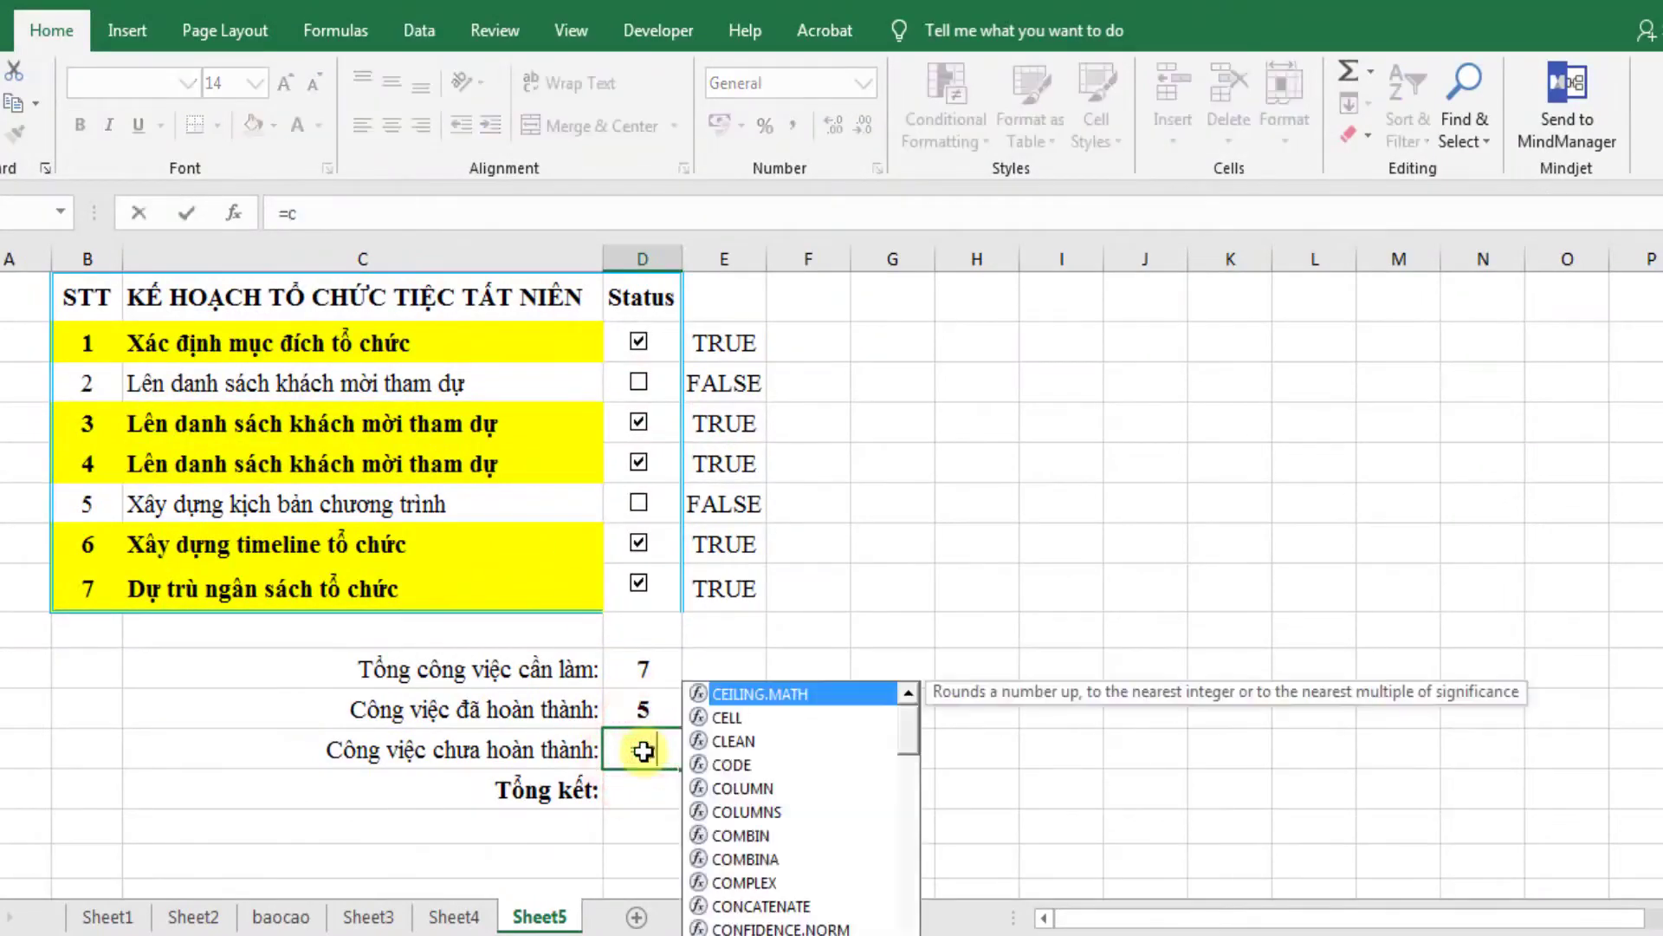
type("oun")
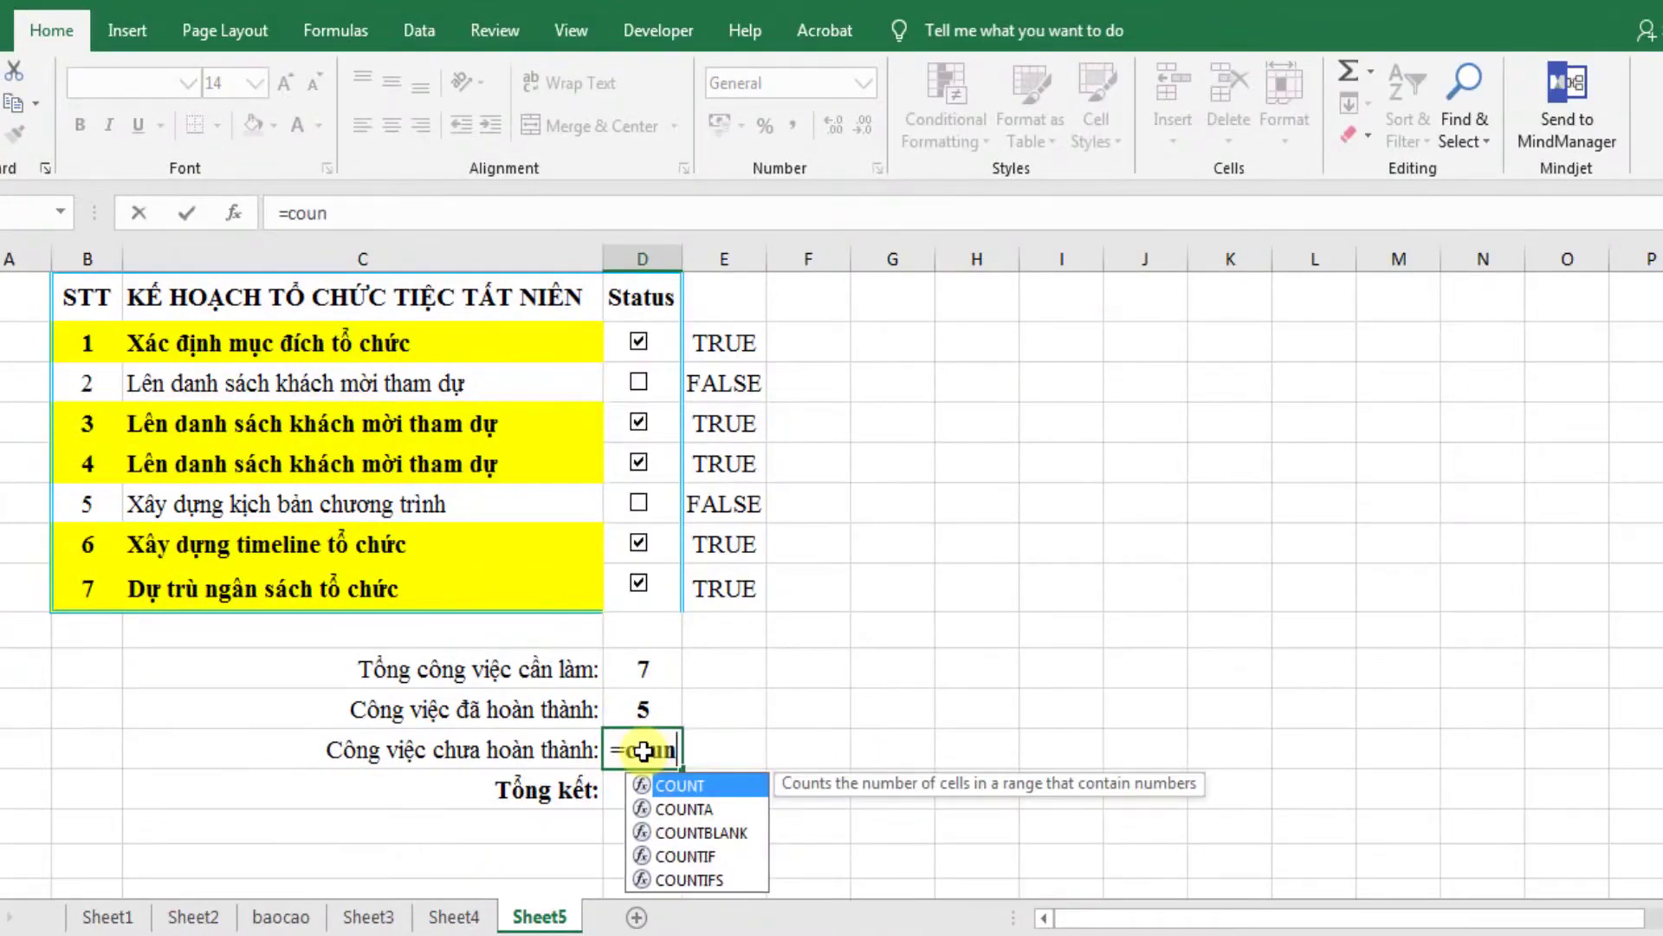
key("Down")
key("Down")
key("Down")
key("Down")
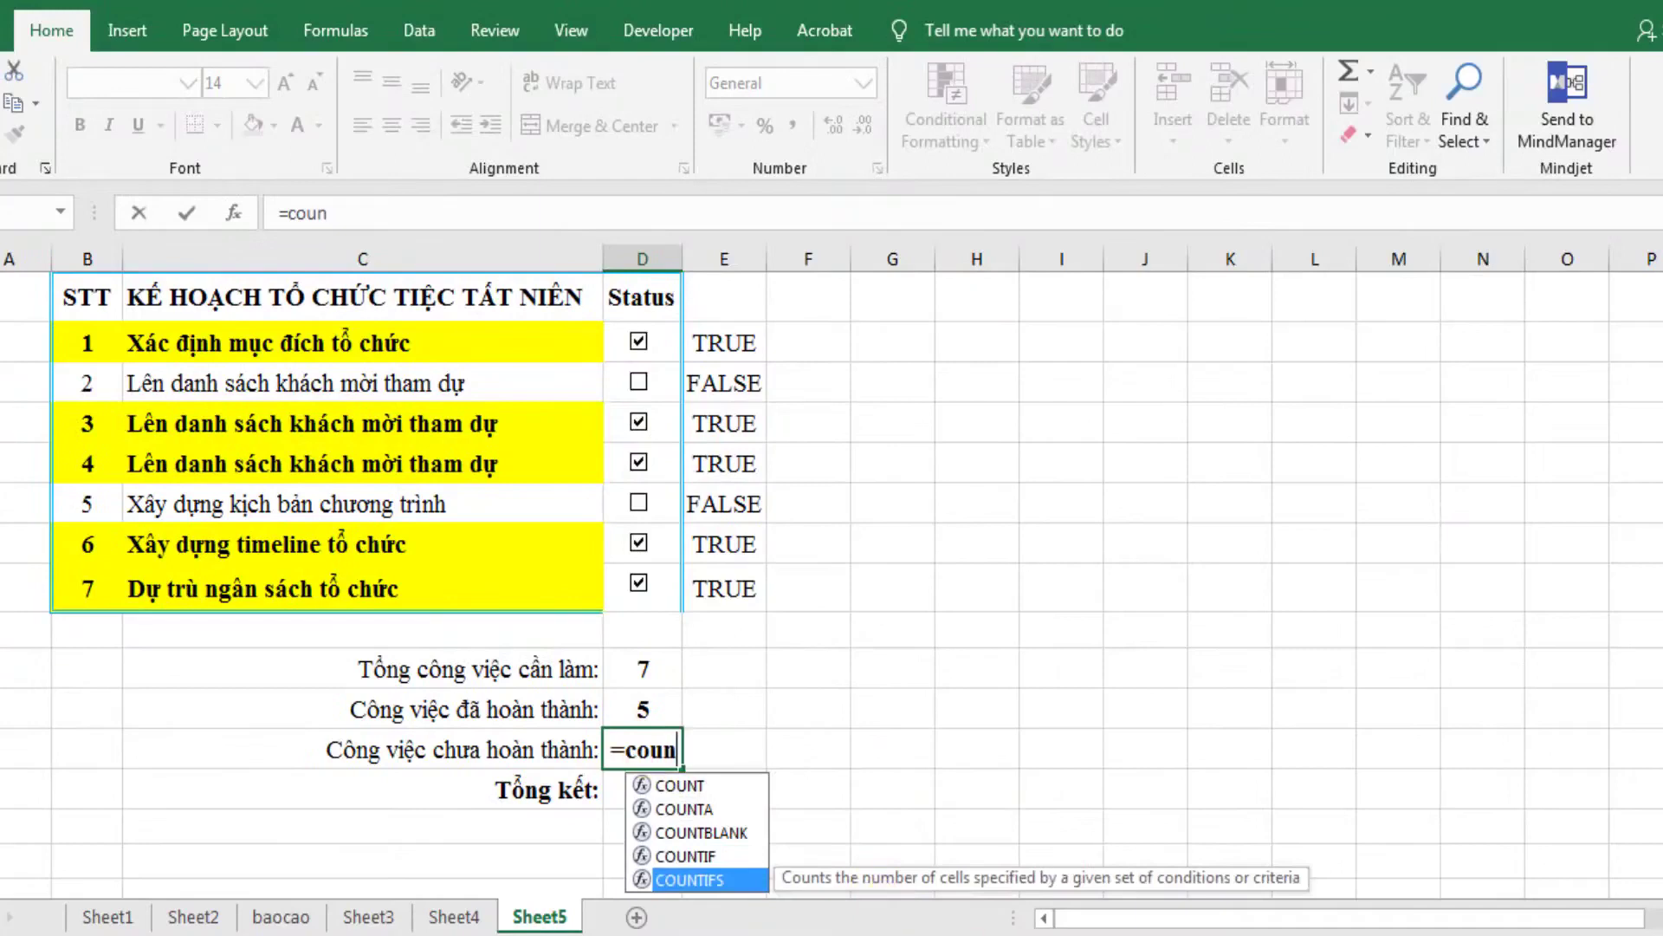
key("Tab")
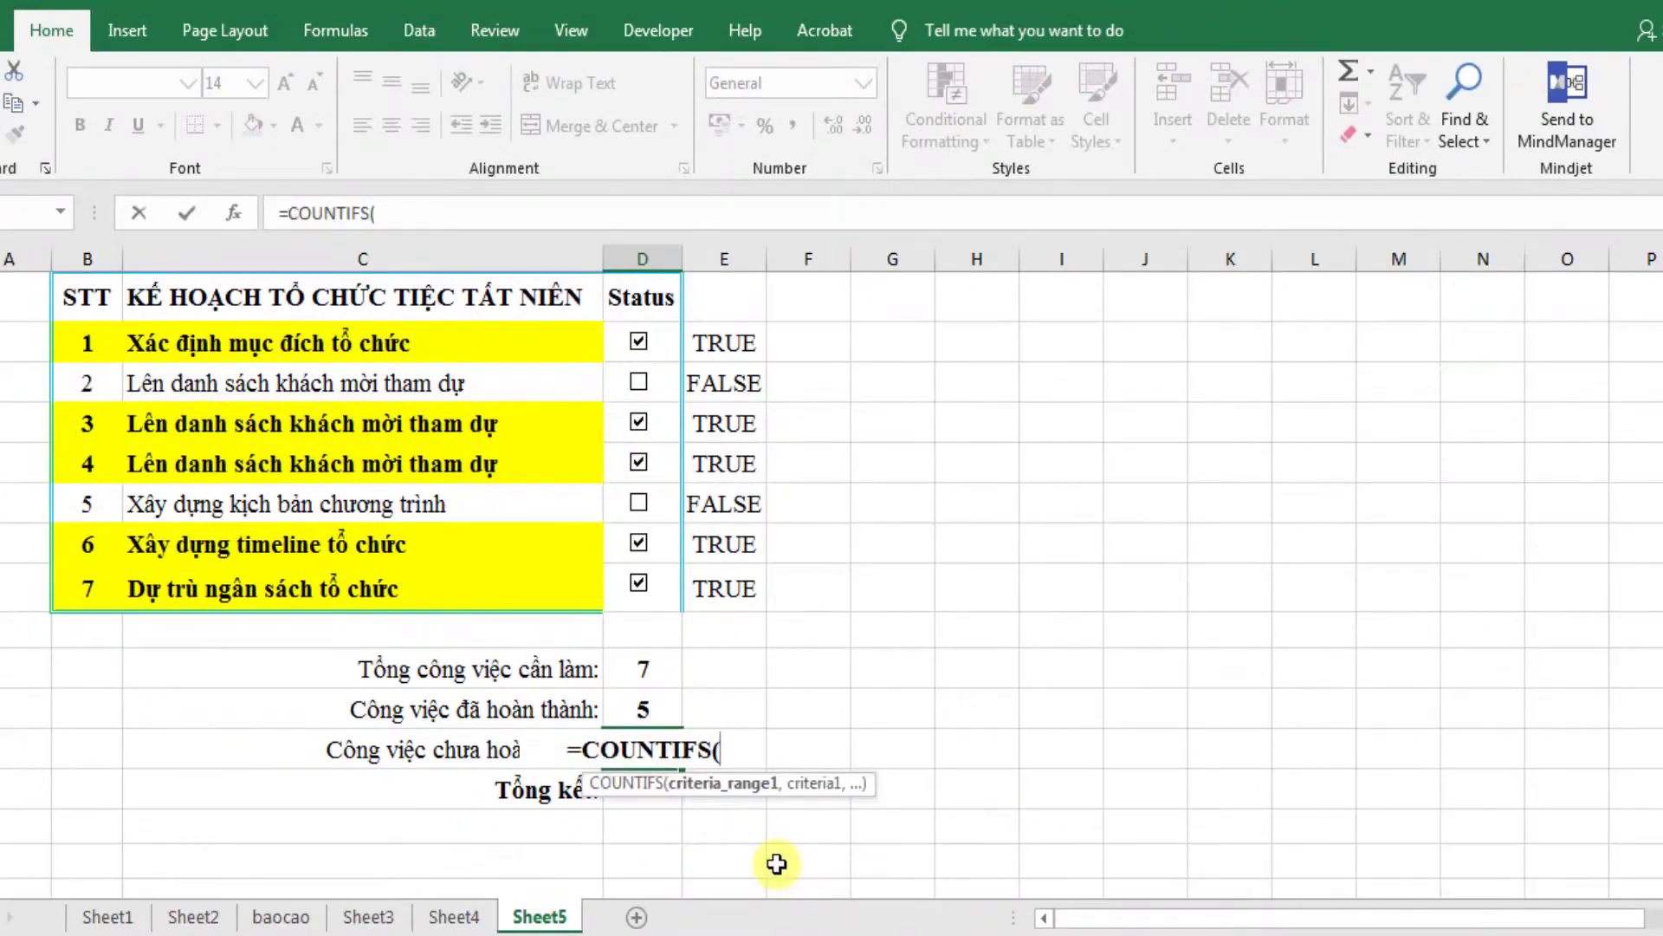
left_click_drag(732, 341, 736, 578)
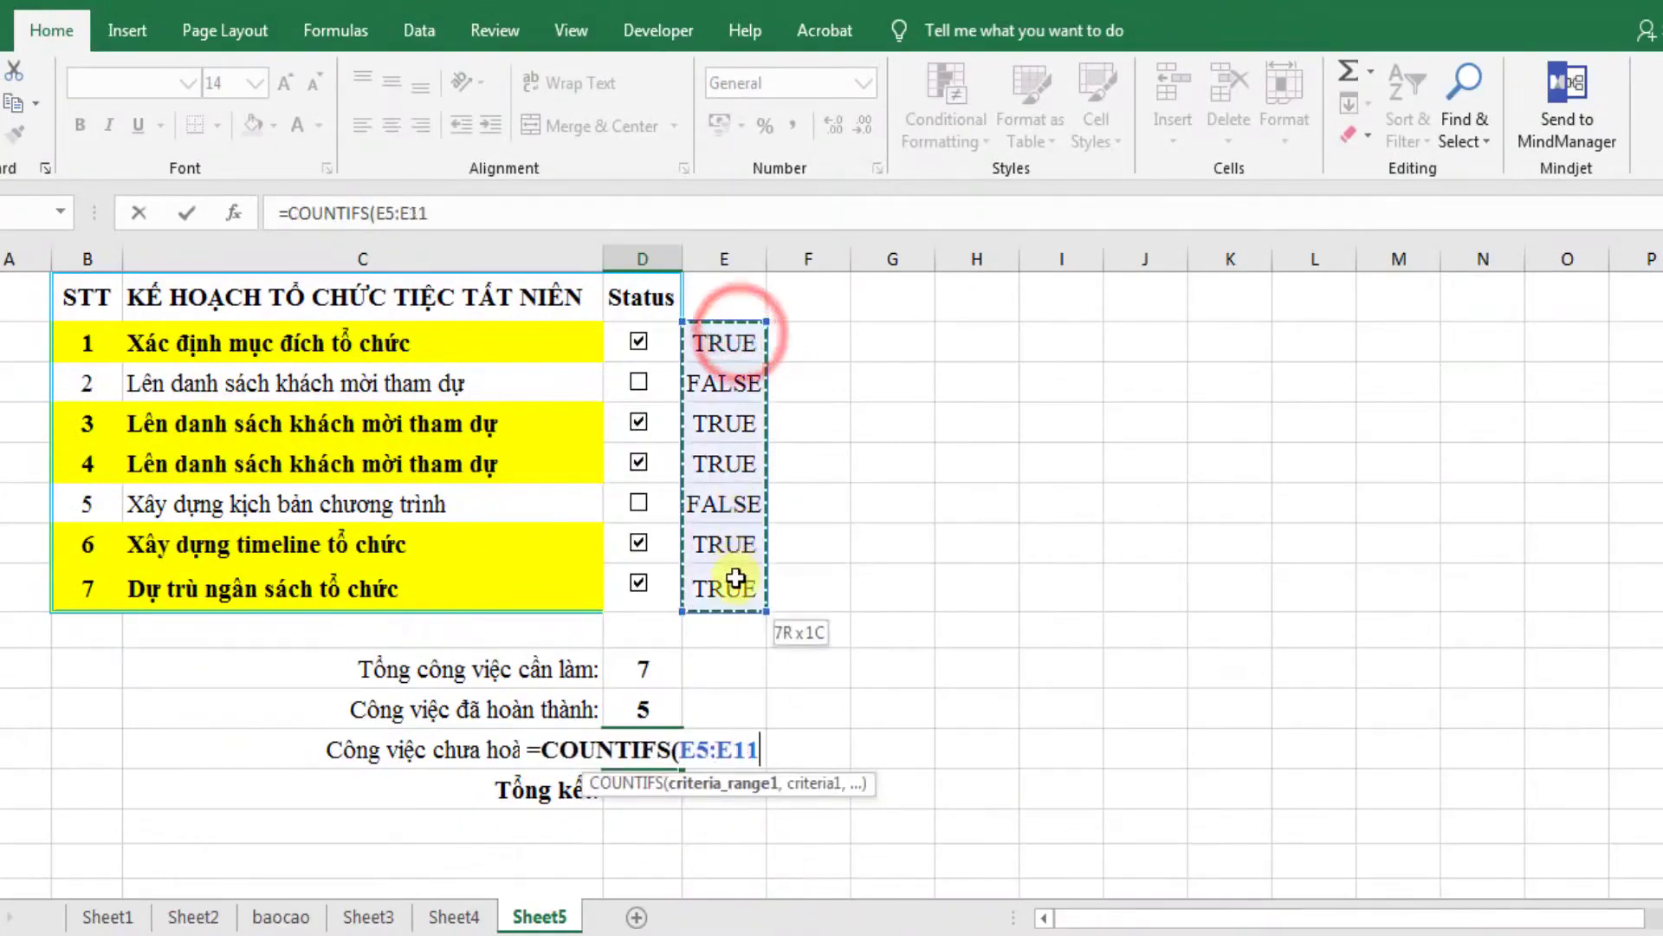
type(",")
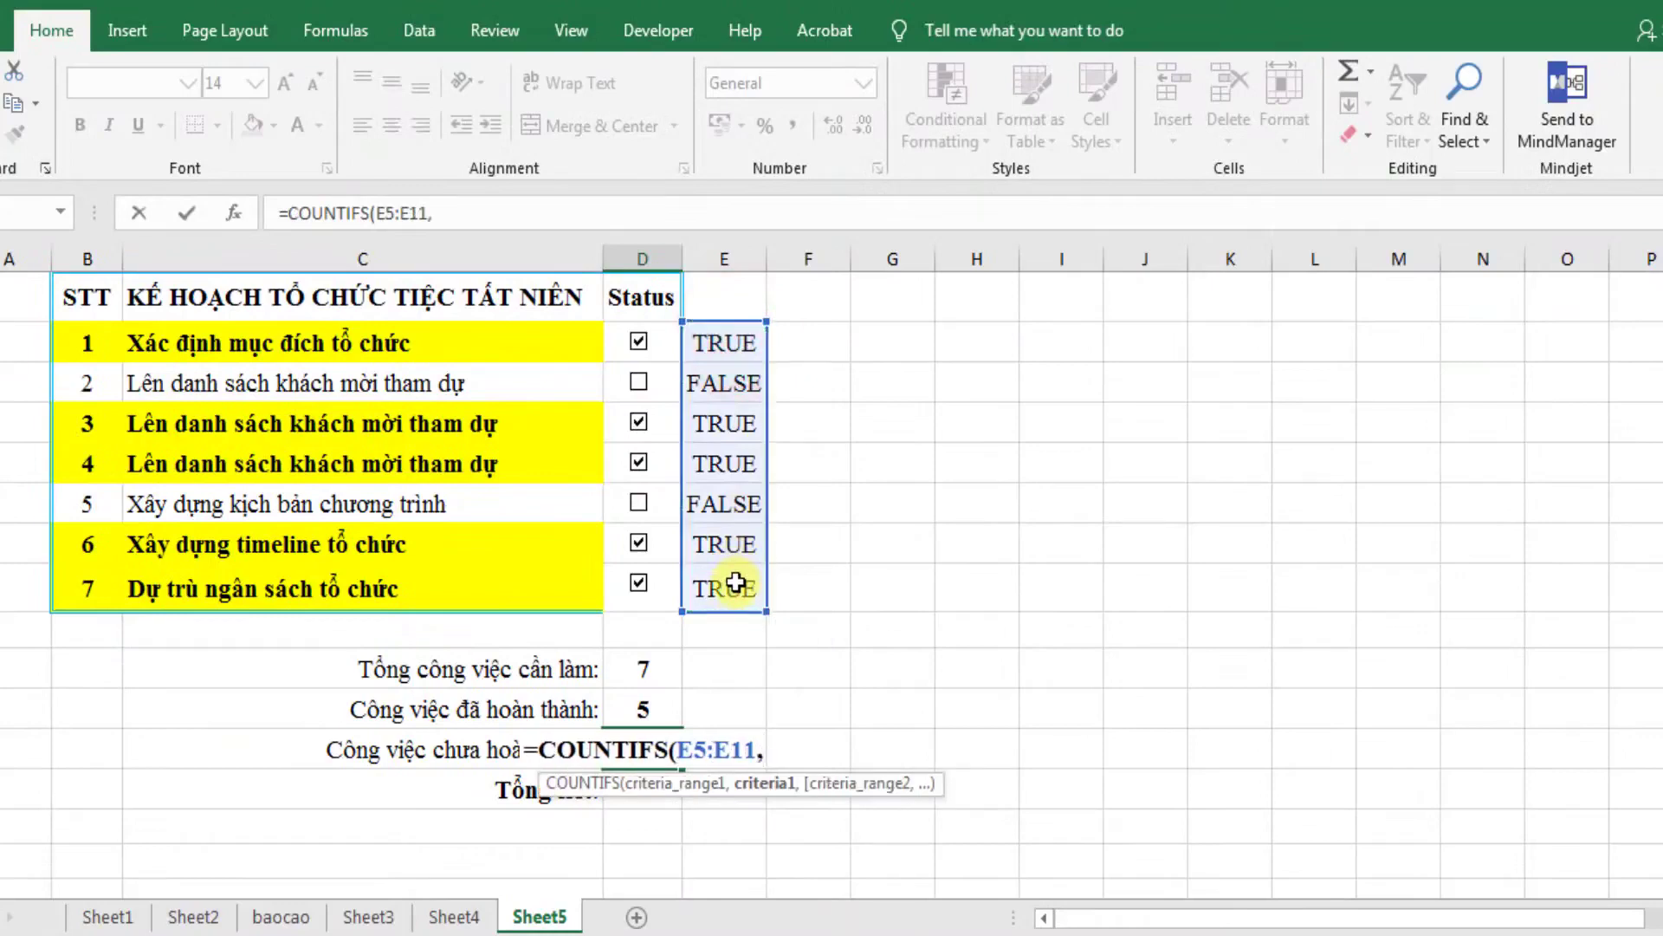
type("F")
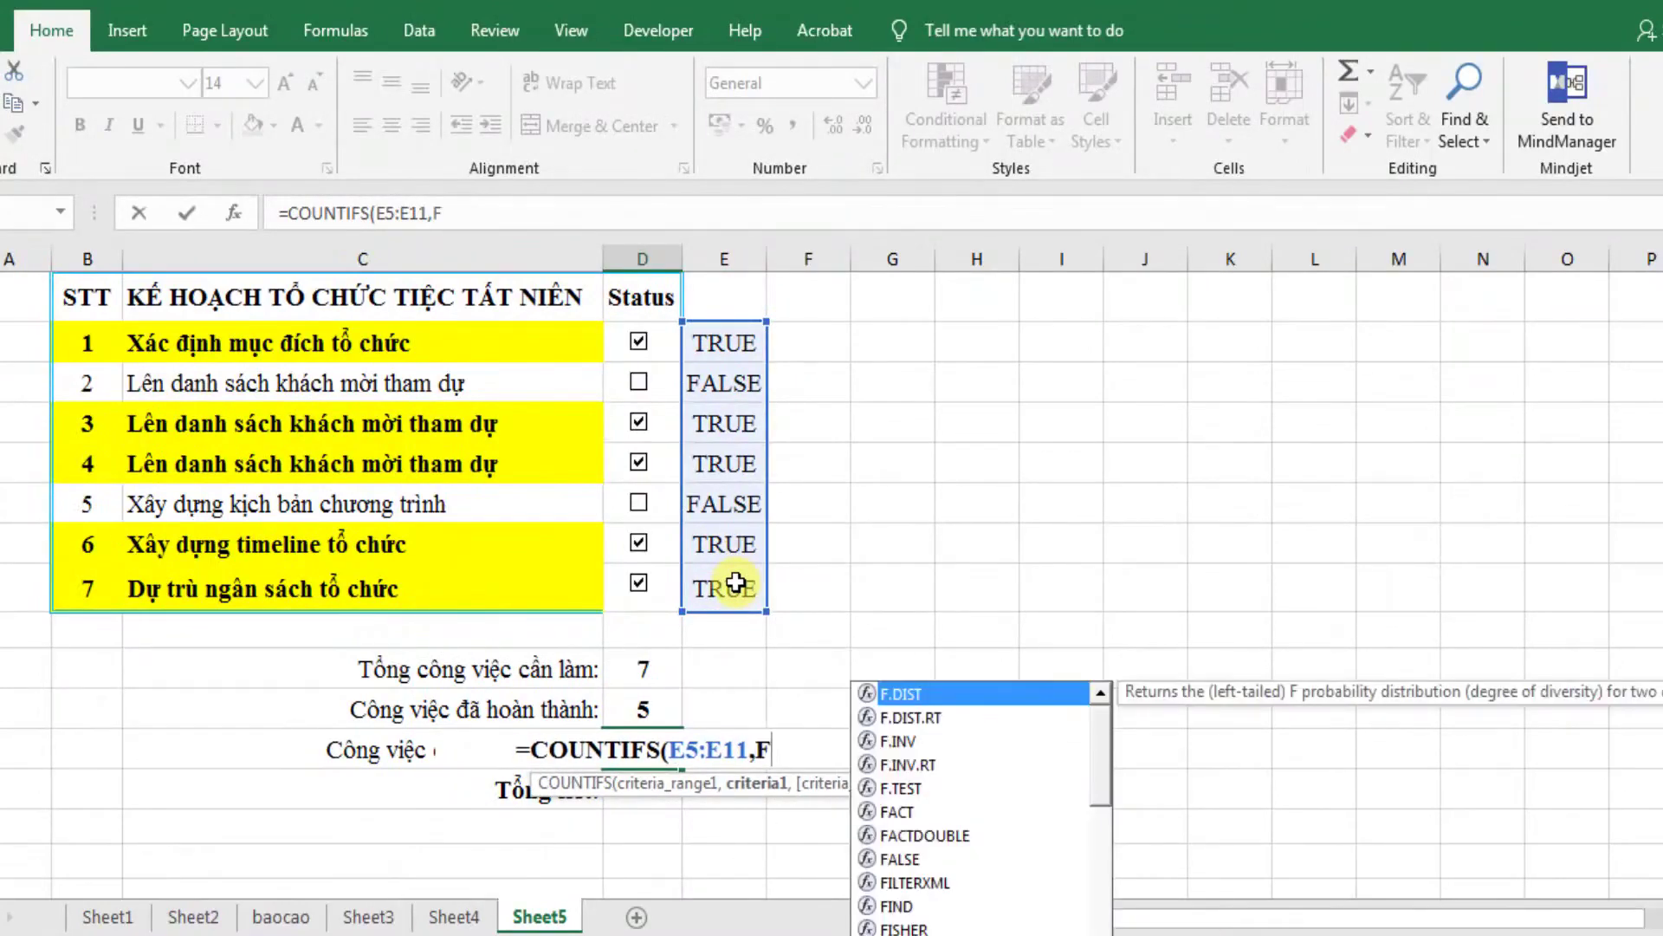
type("alse")
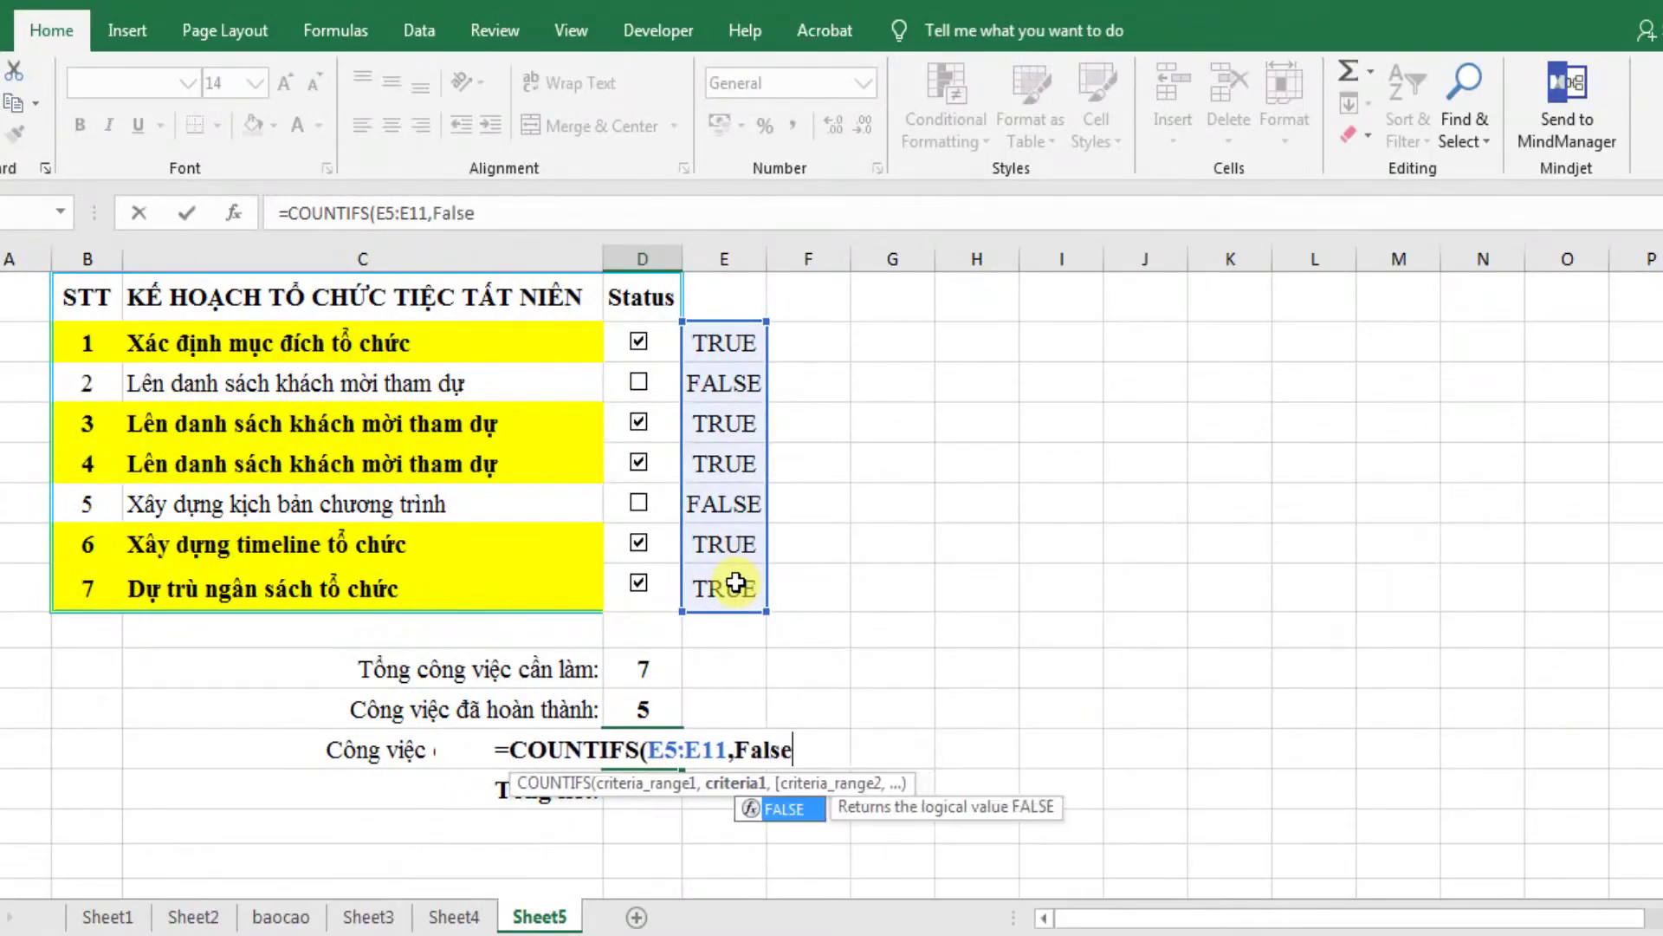
type(")")
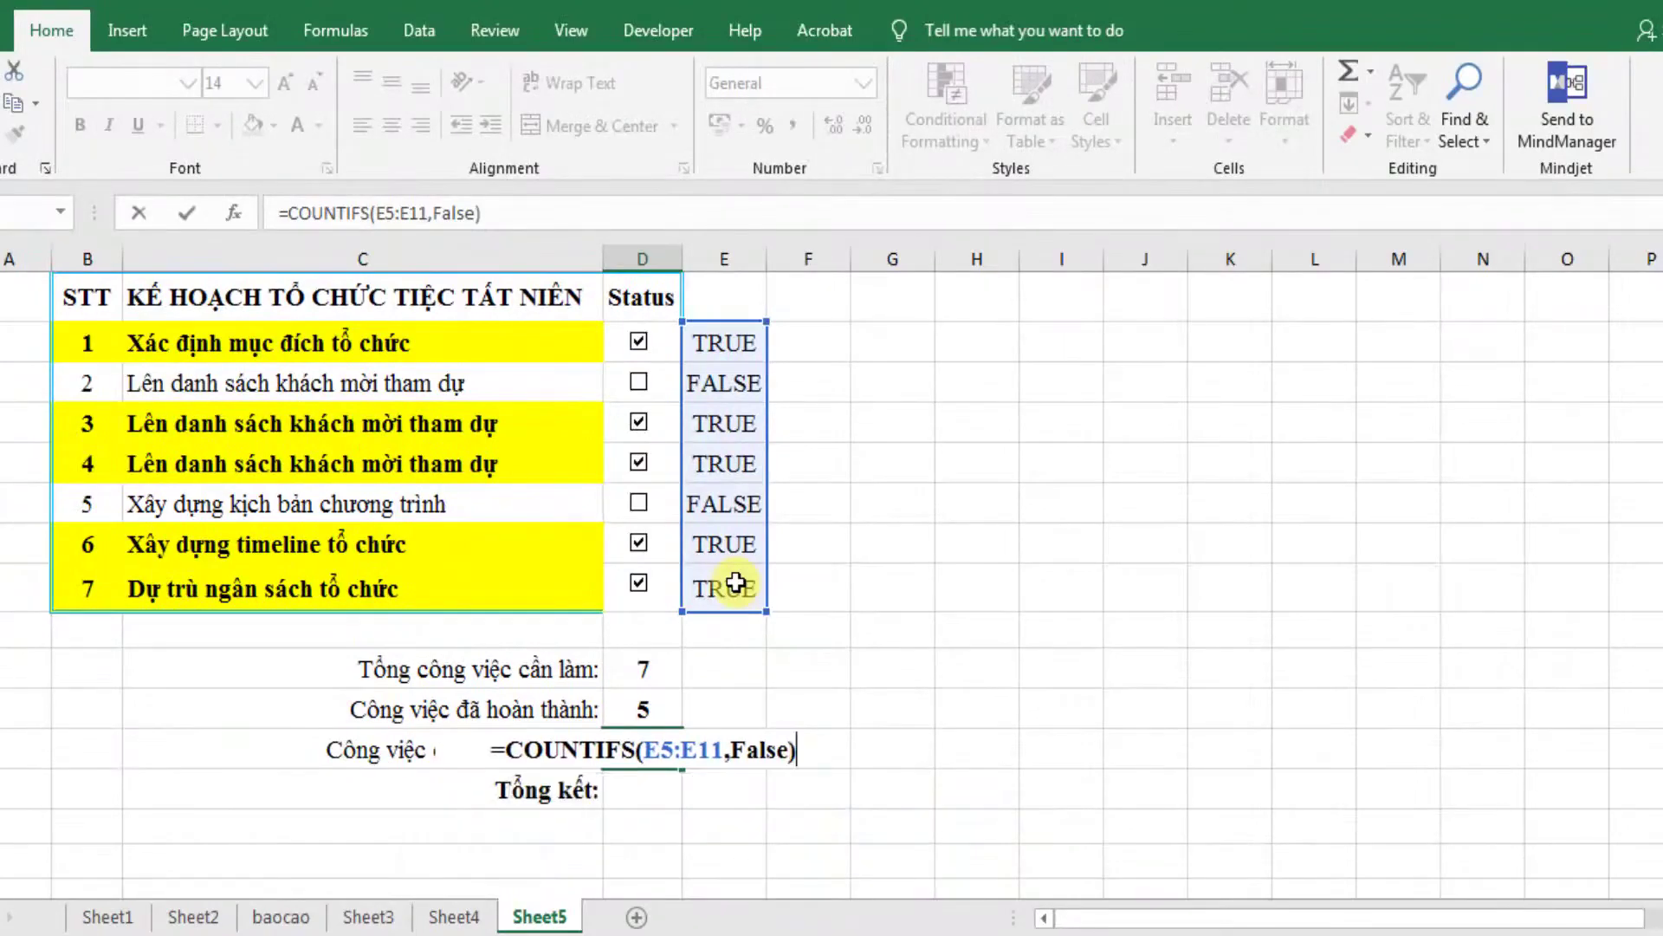
key("Return")
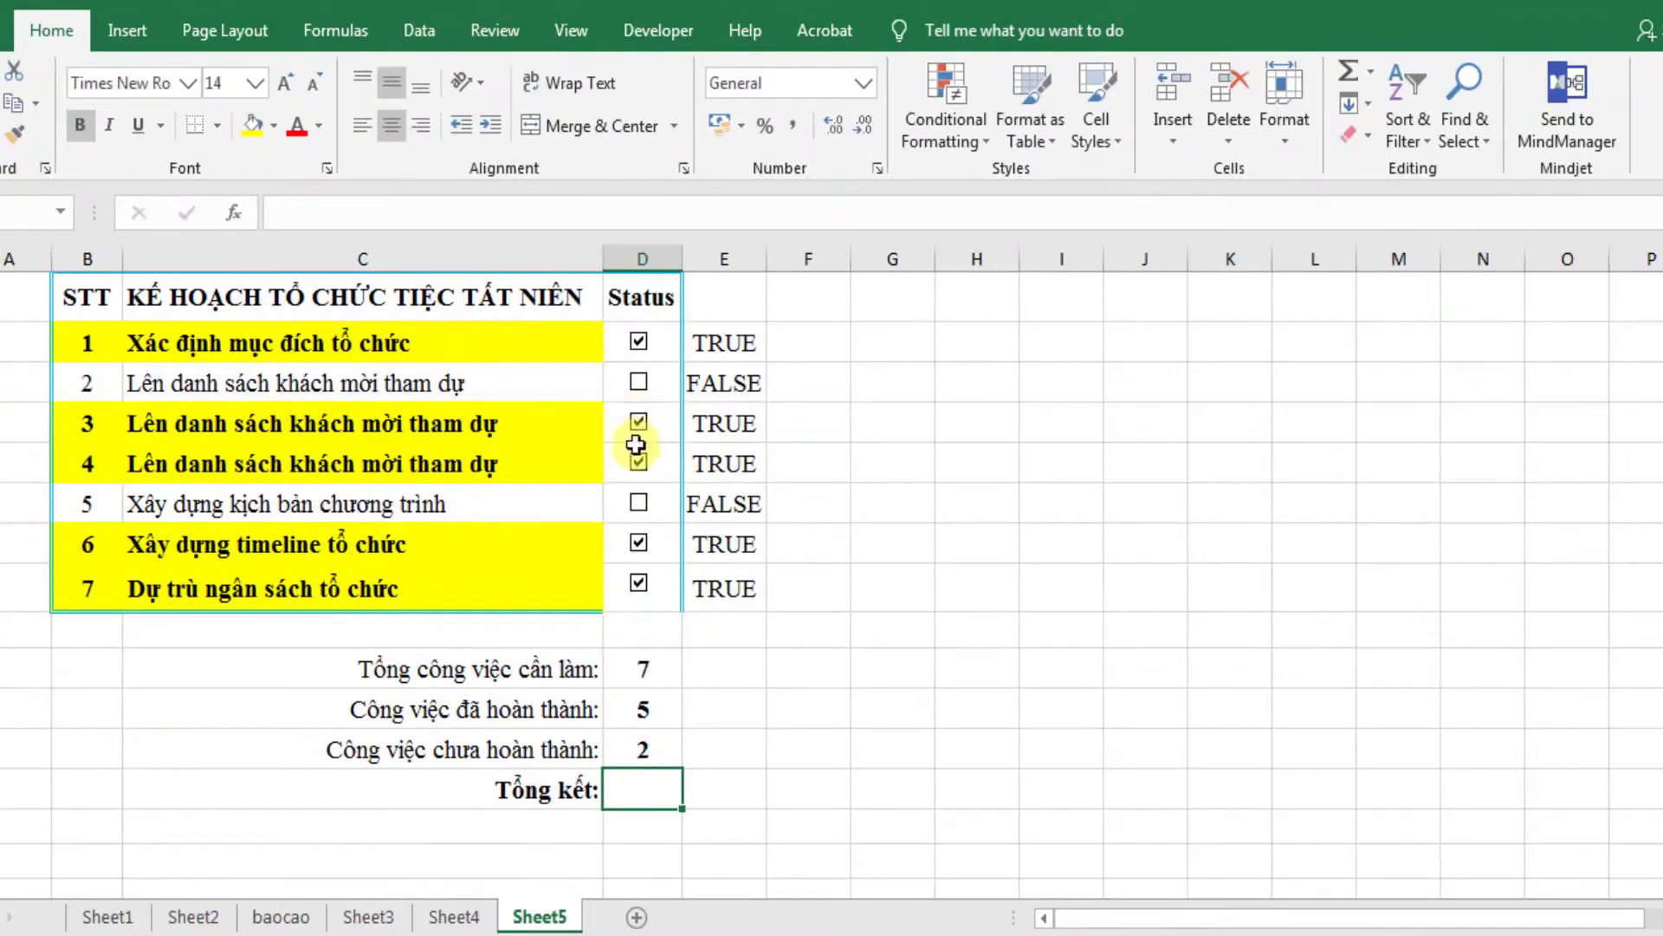
left_click(639, 544)
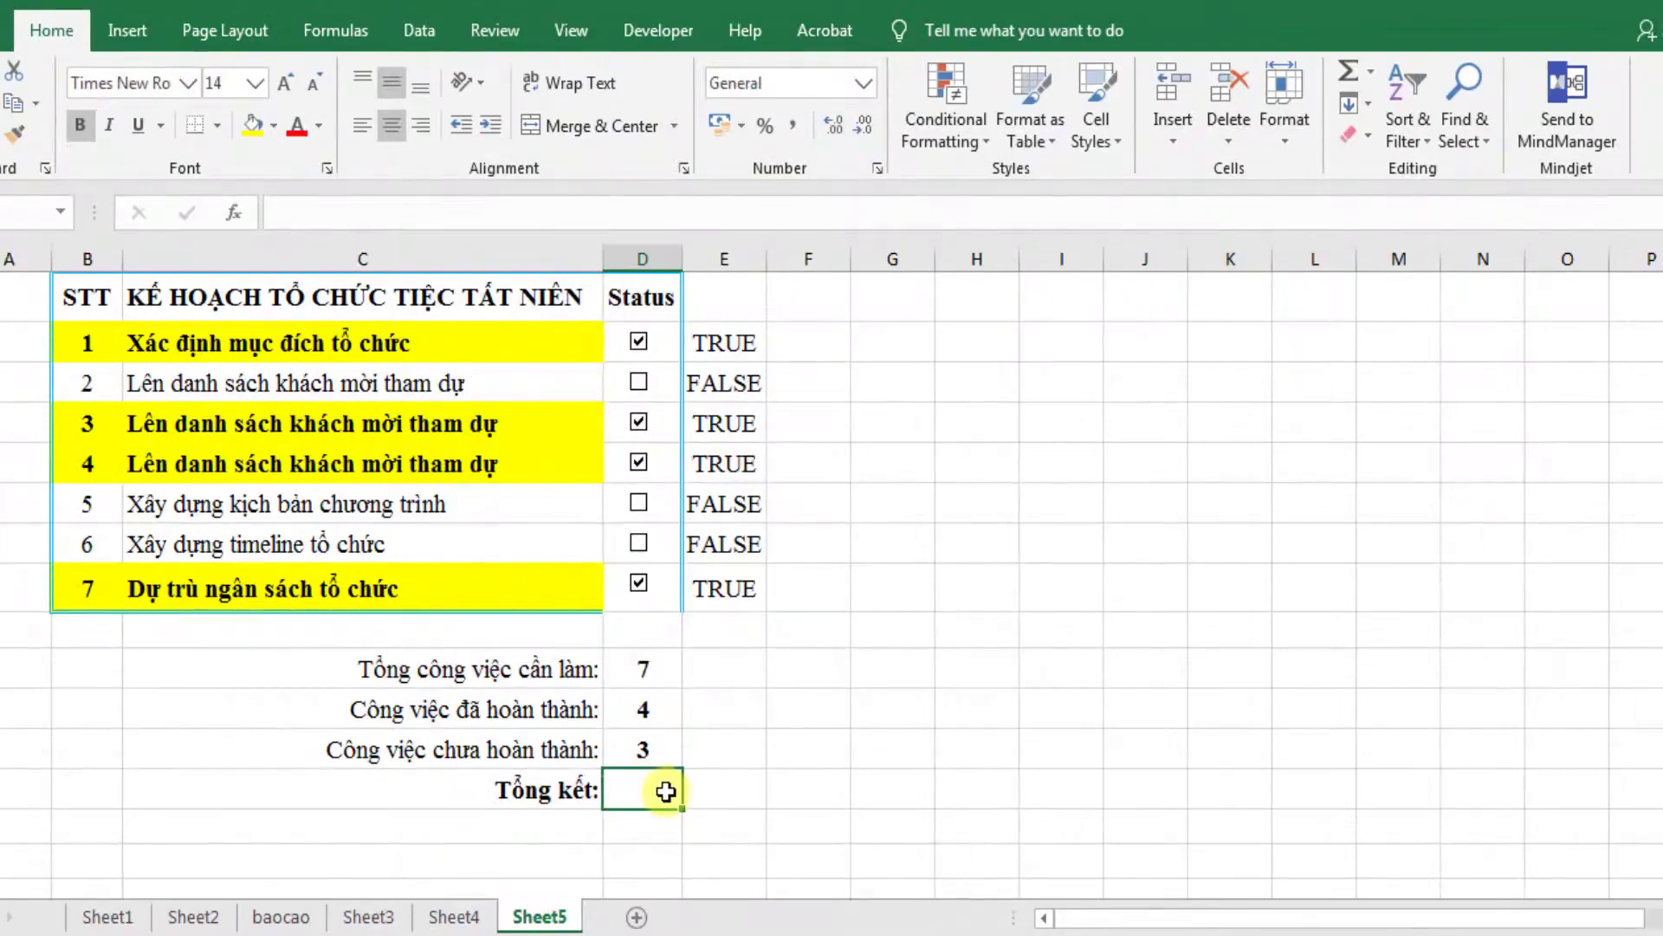
Enter =IF(D14=D13,"Đã hoàn thành","Chưa hoàn thành") in the Tổng kết cell D16.
type("=")
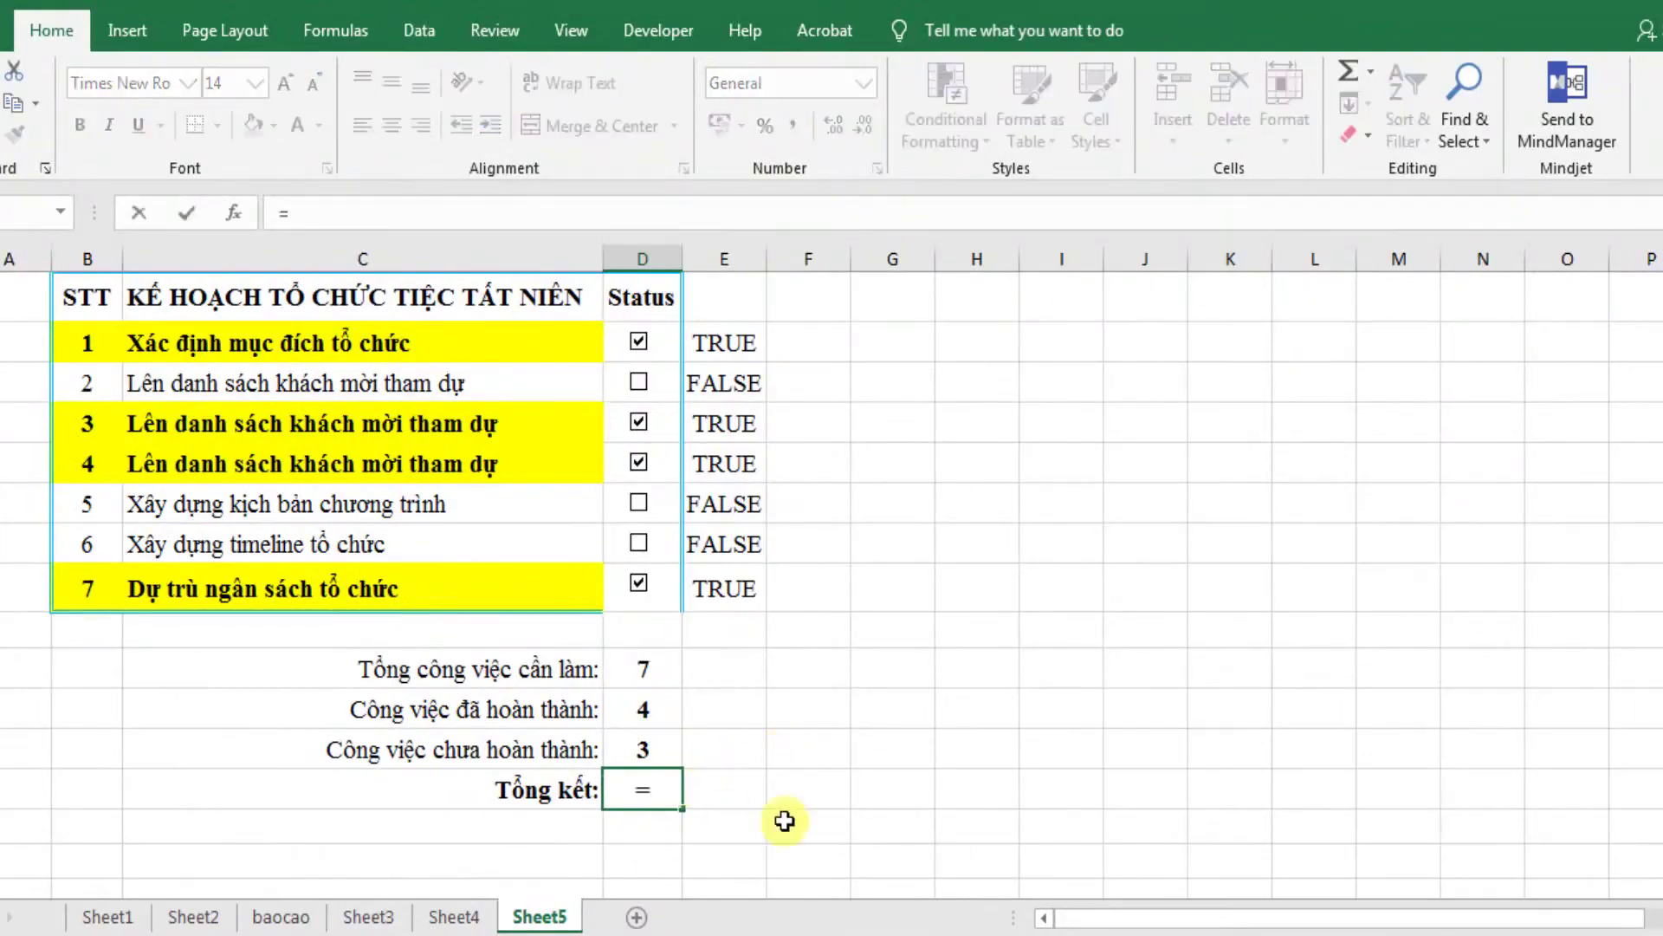
type("i")
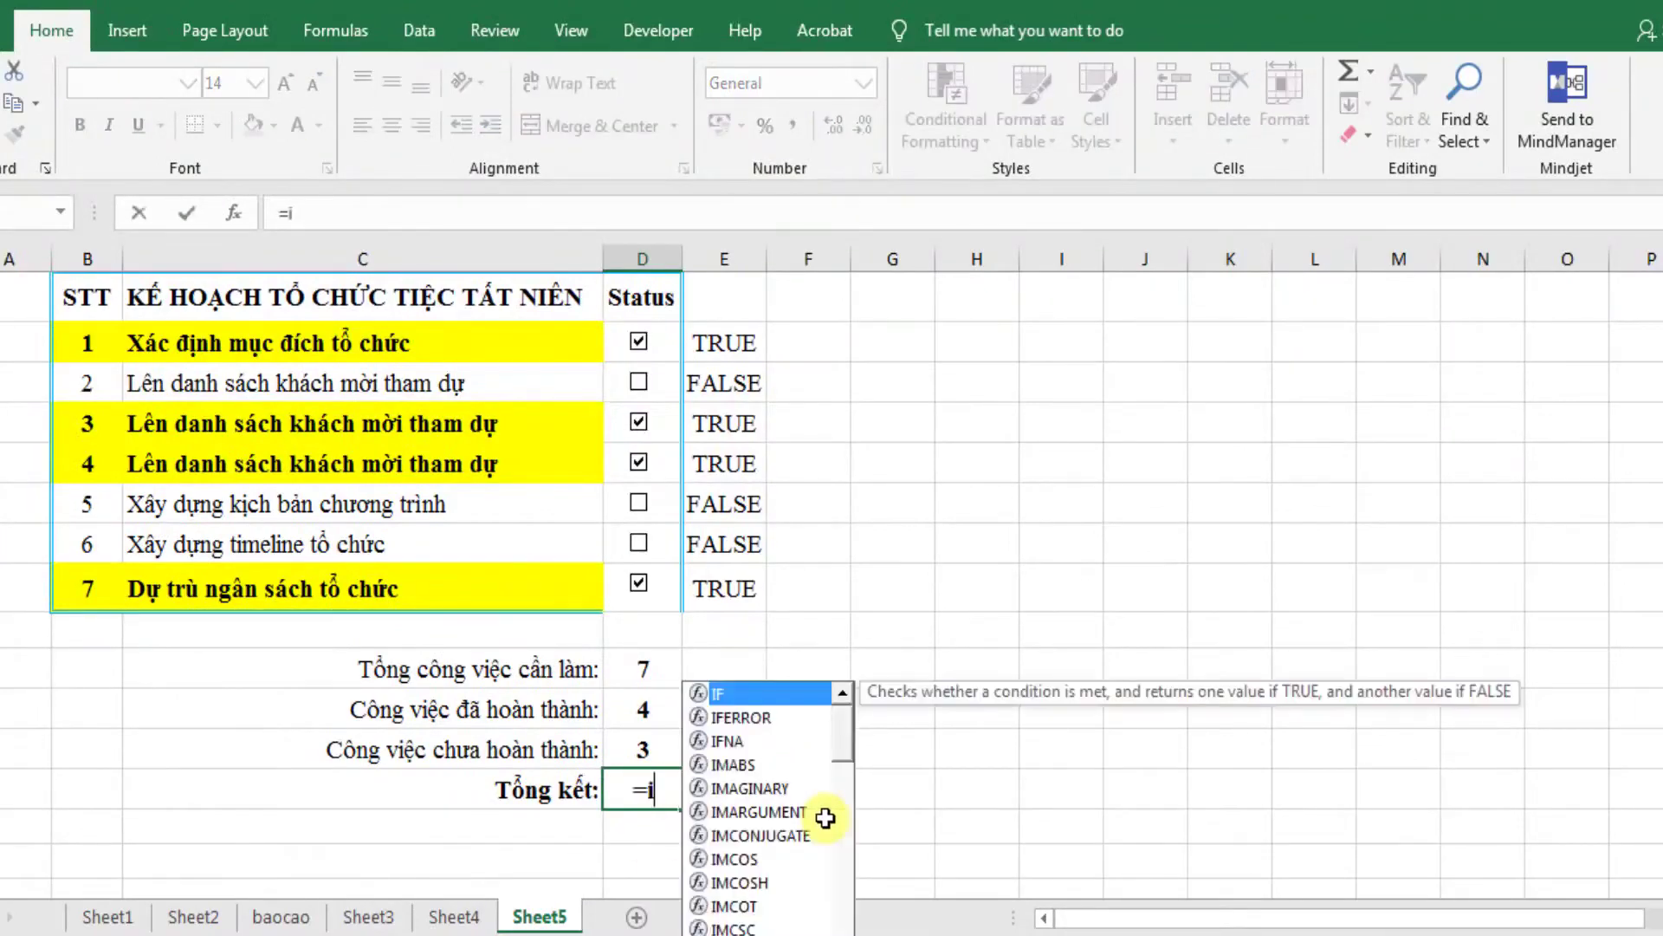
type("f")
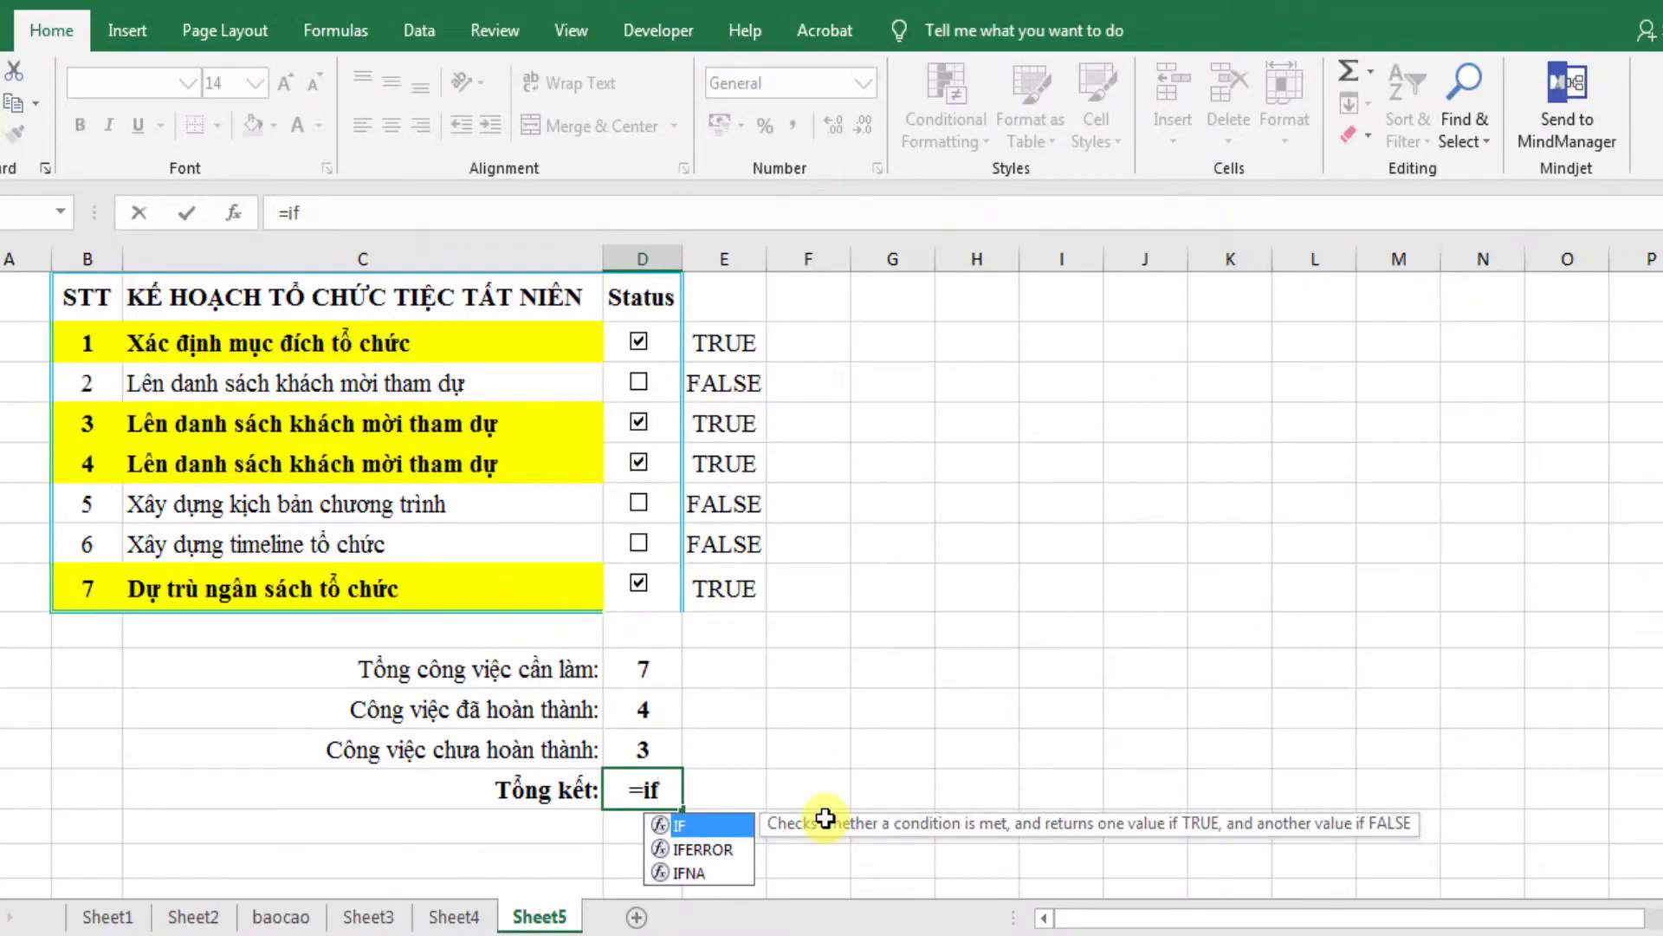
key("Tab")
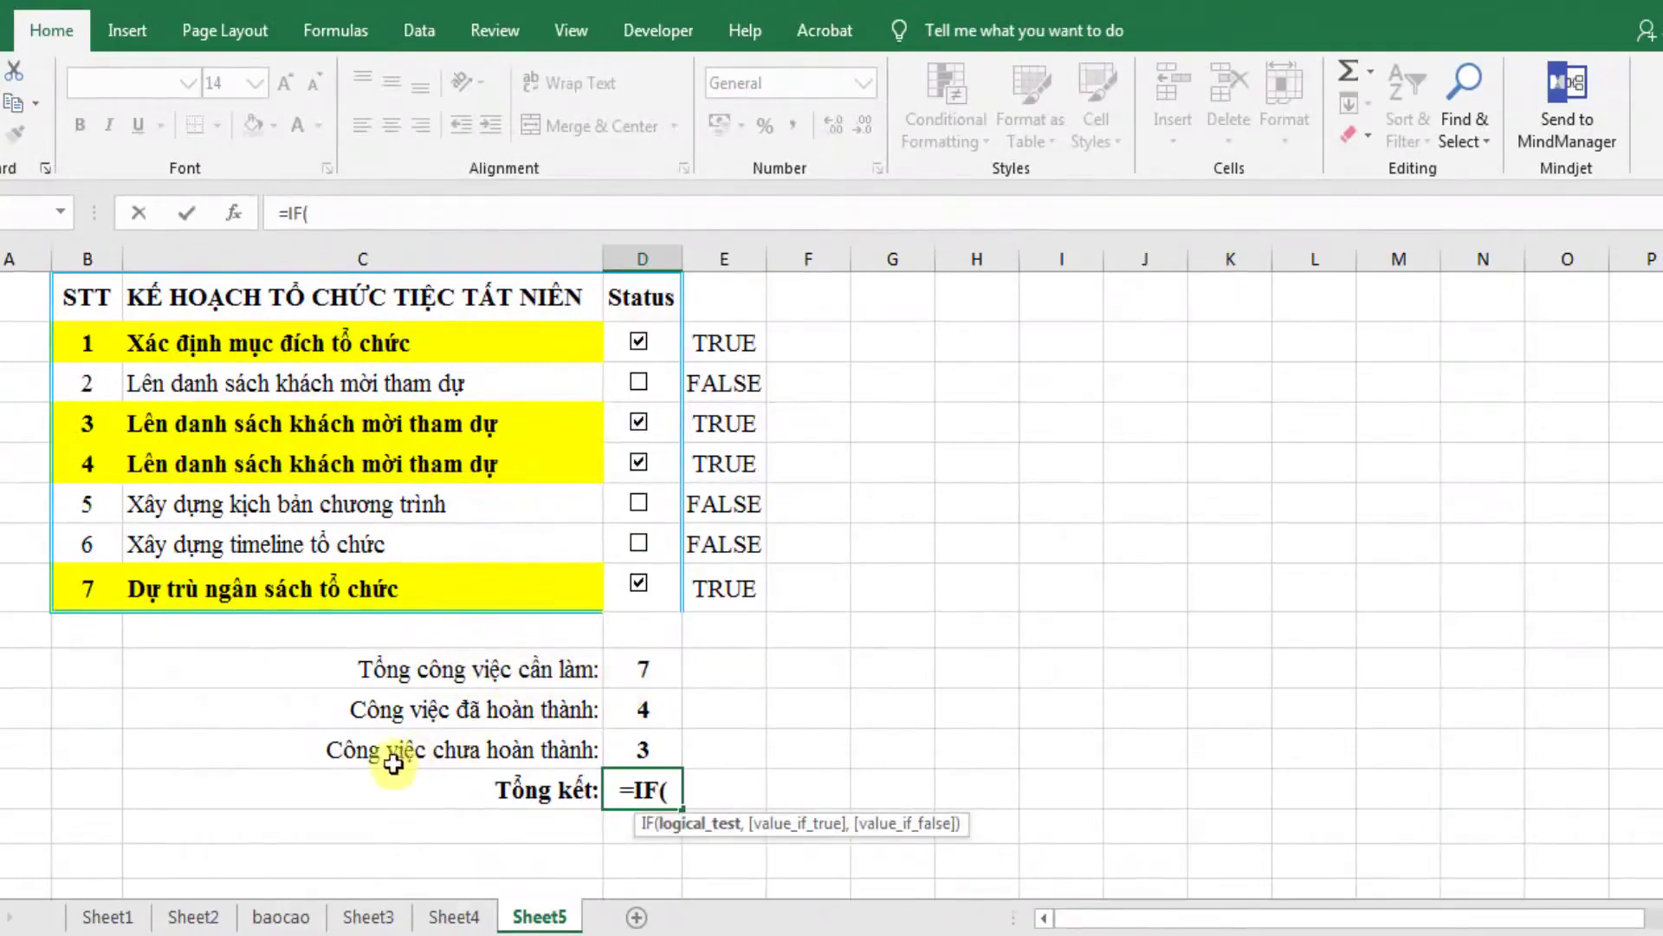
left_click(637, 709)
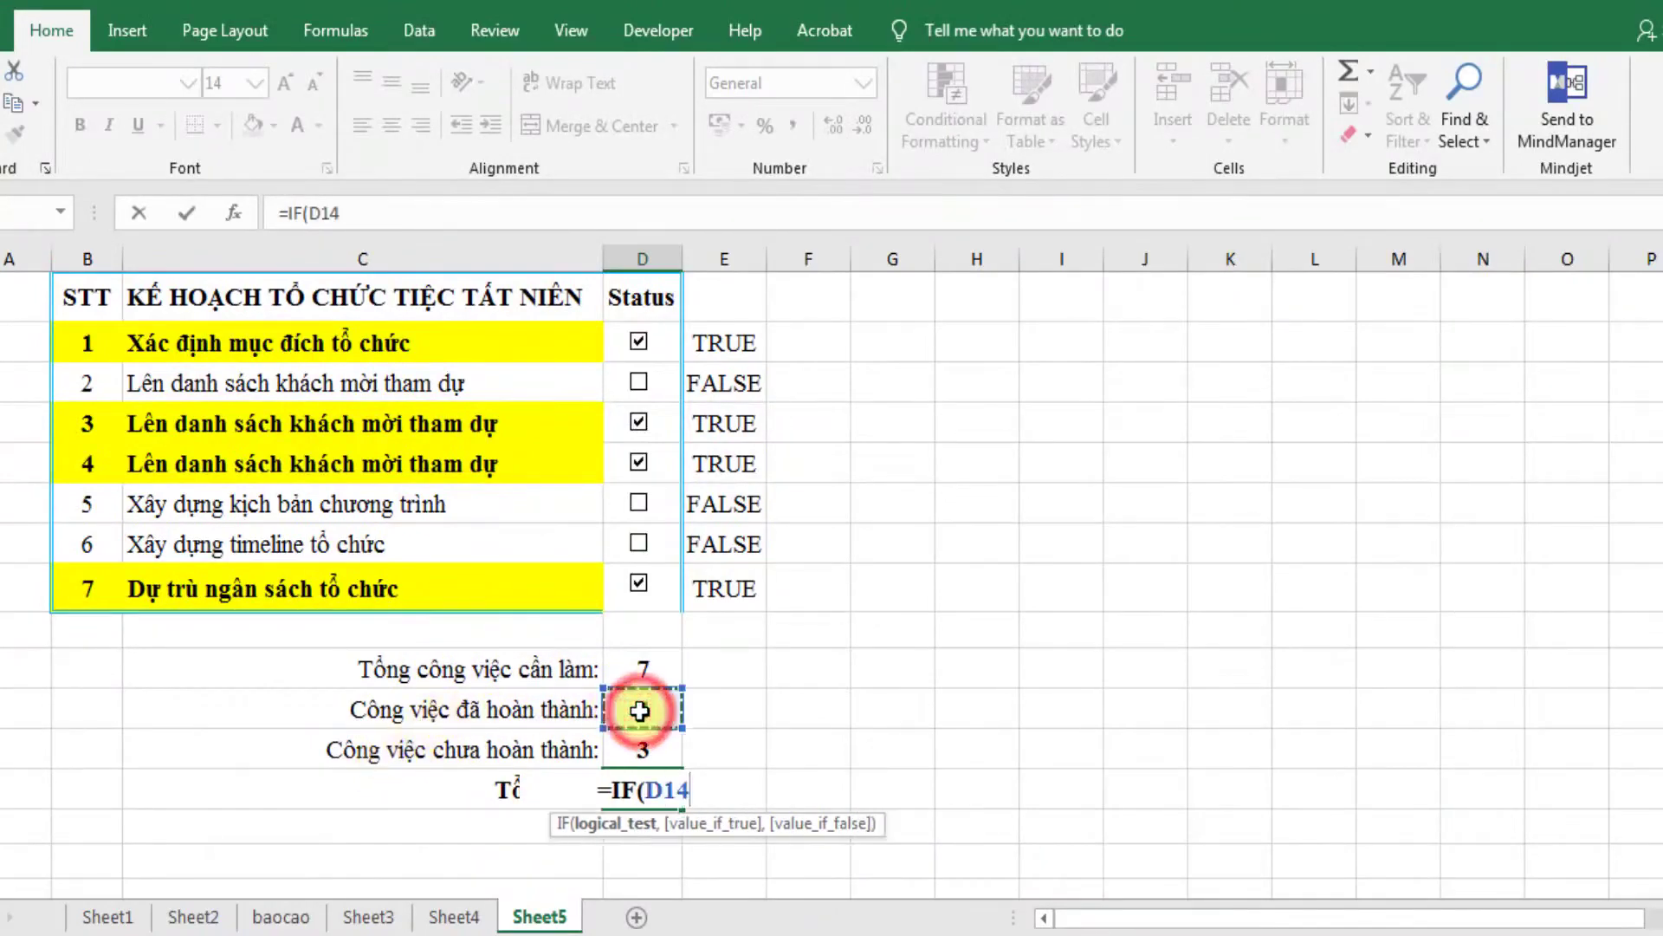
type("=")
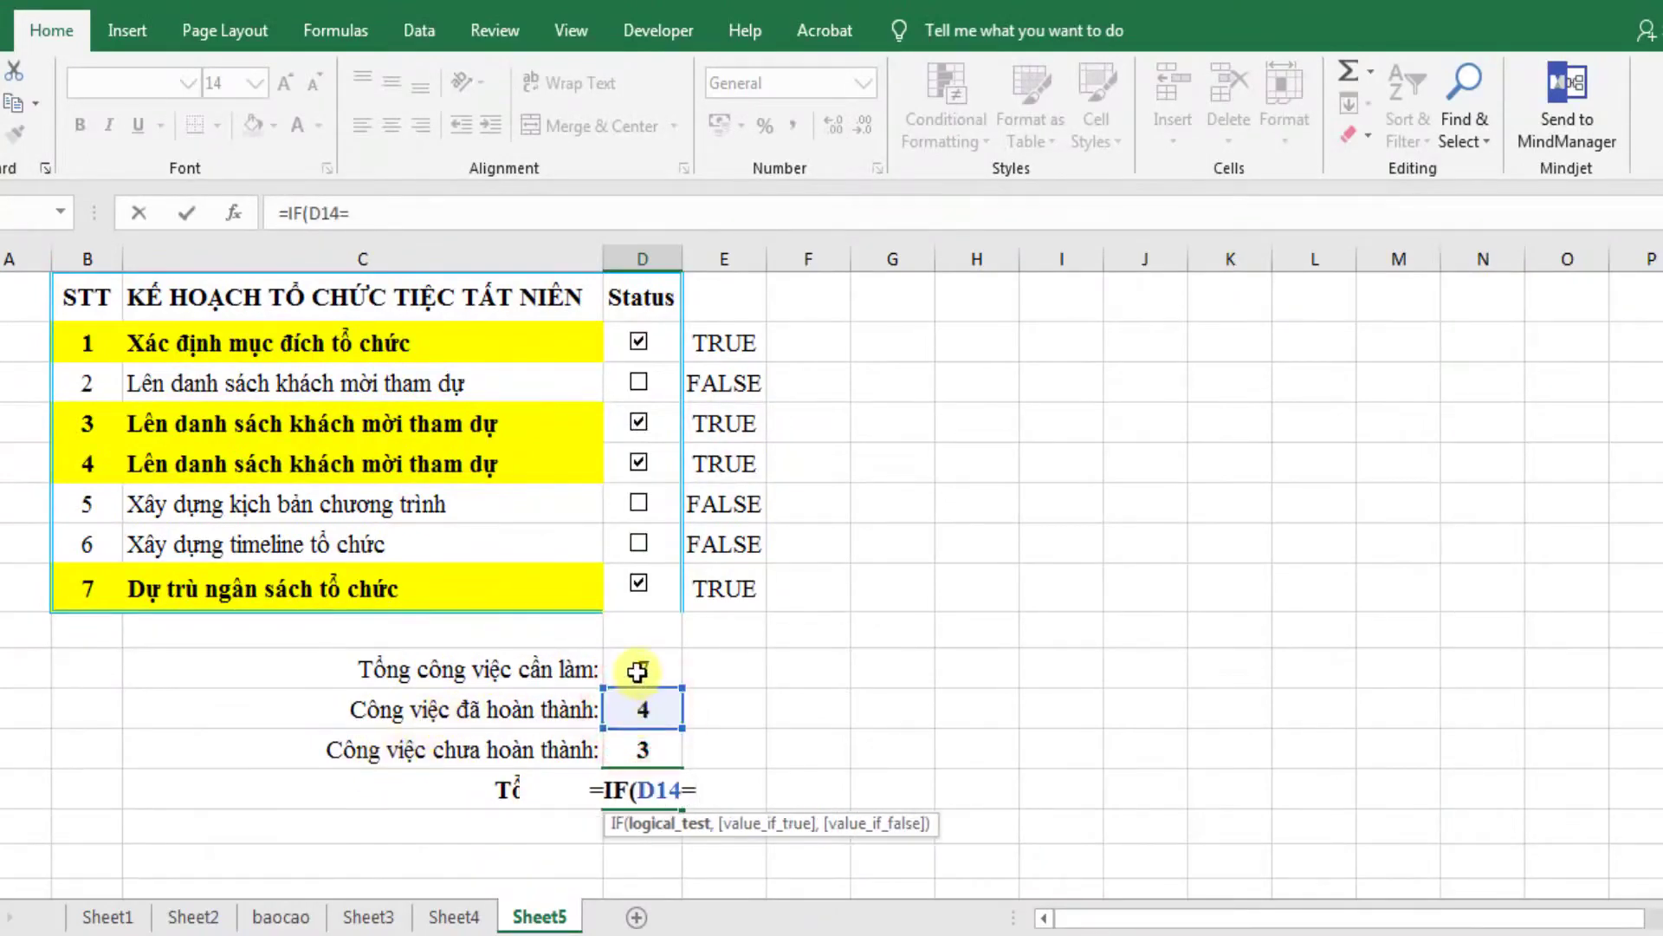
left_click(650, 668)
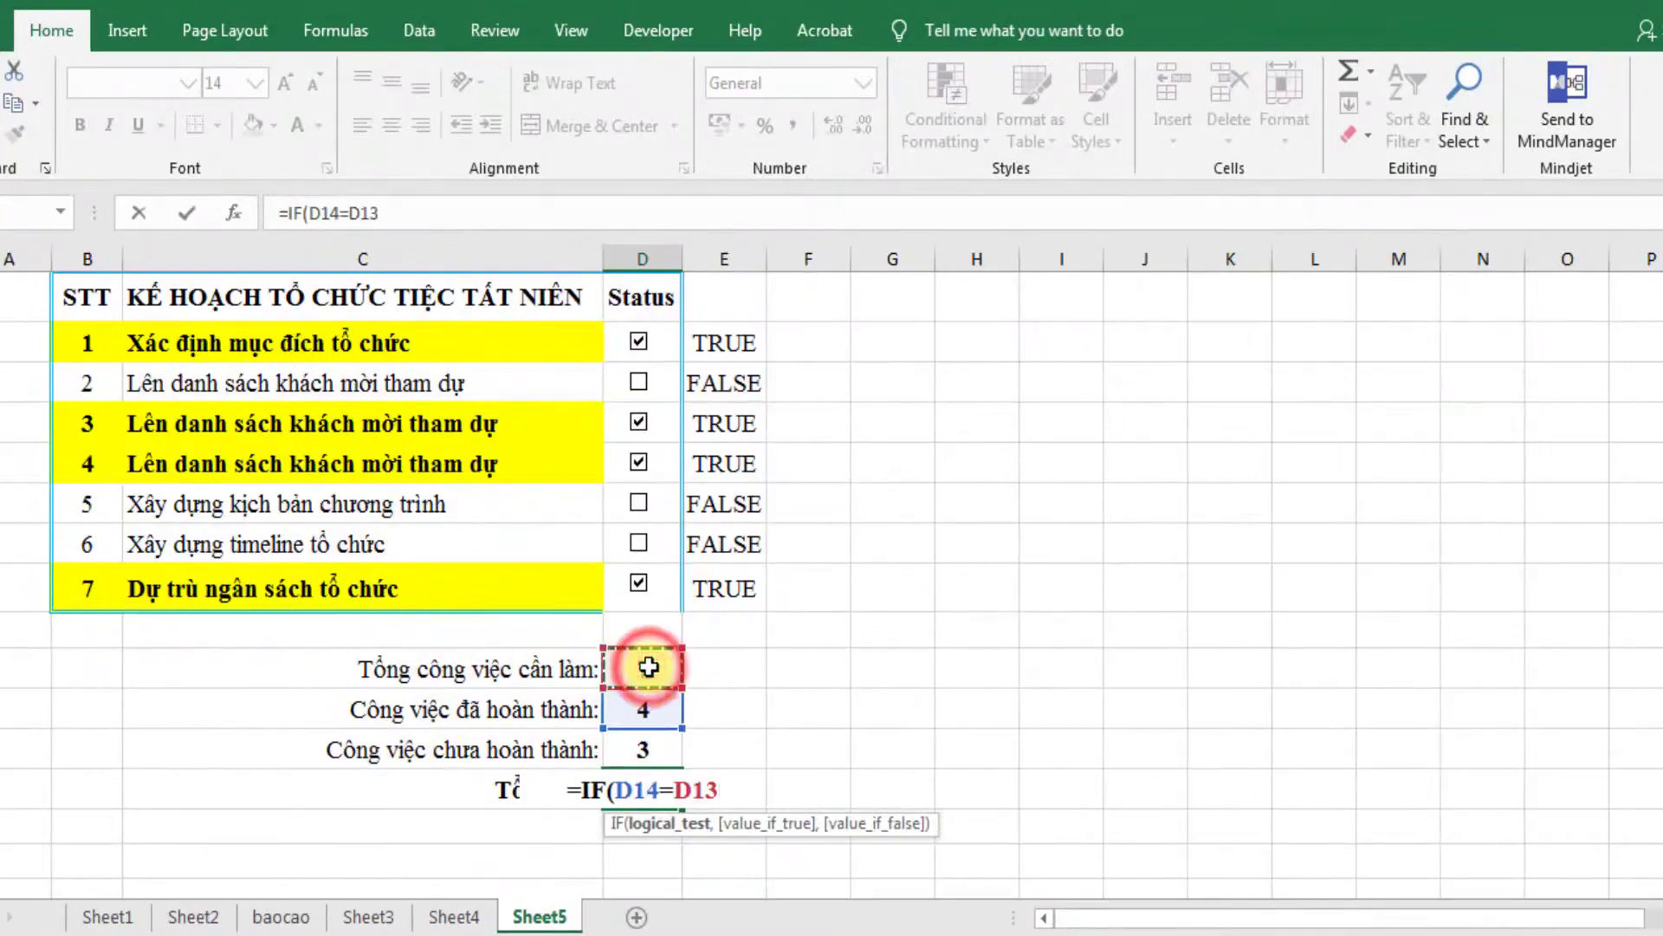
type(",")
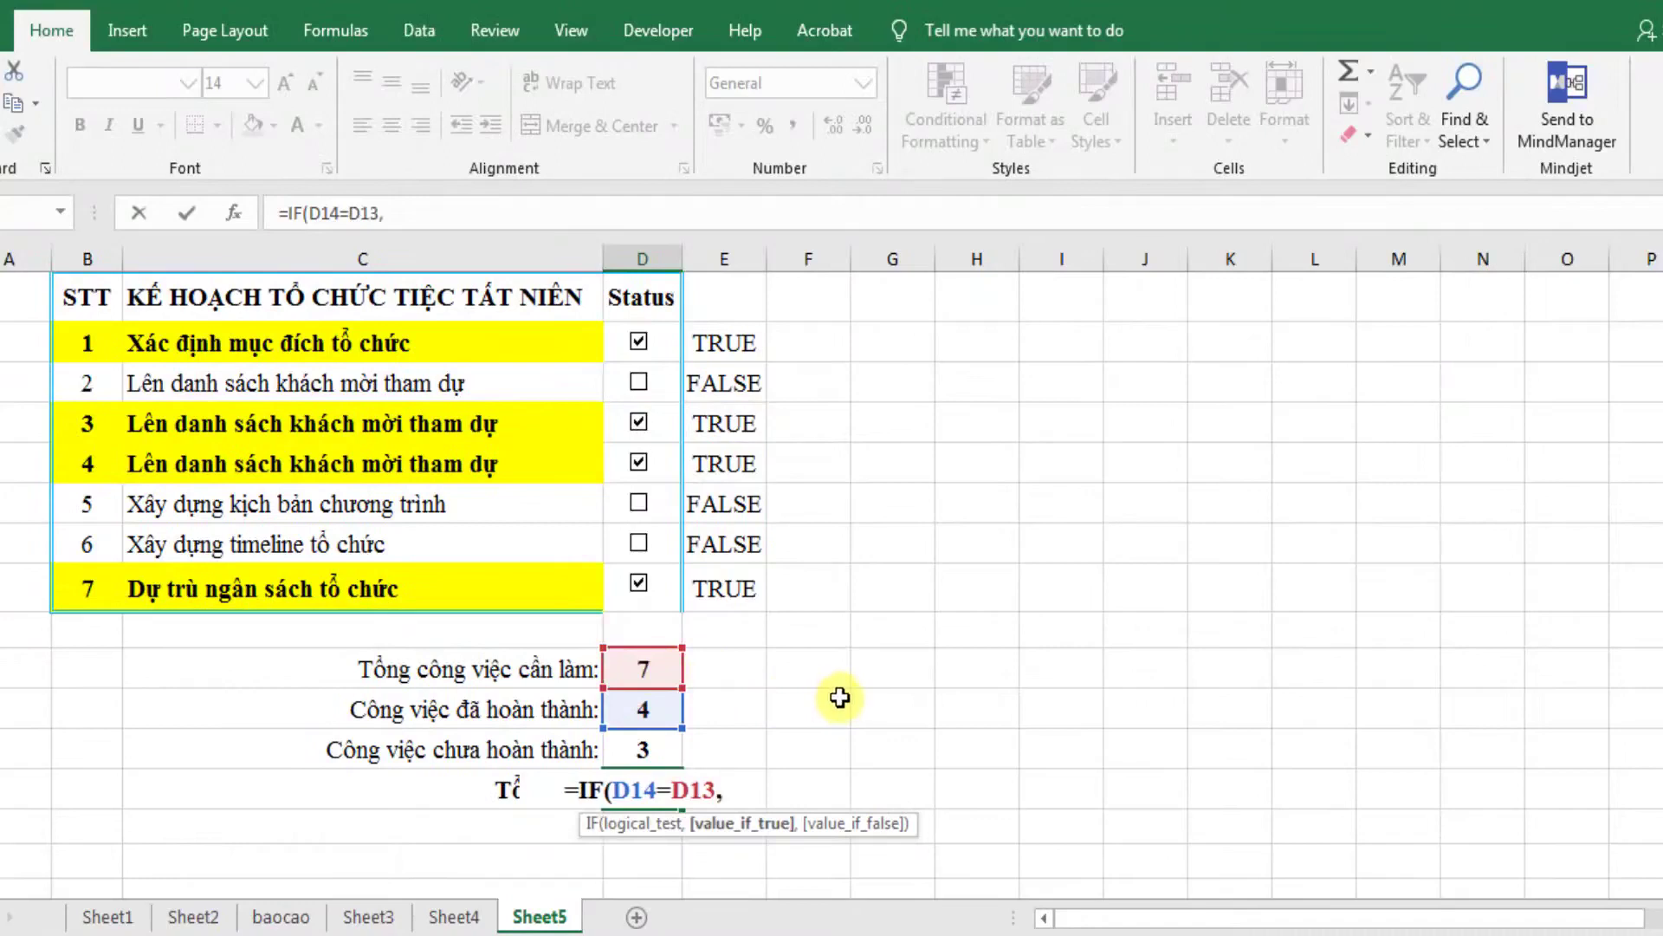
type("\"")
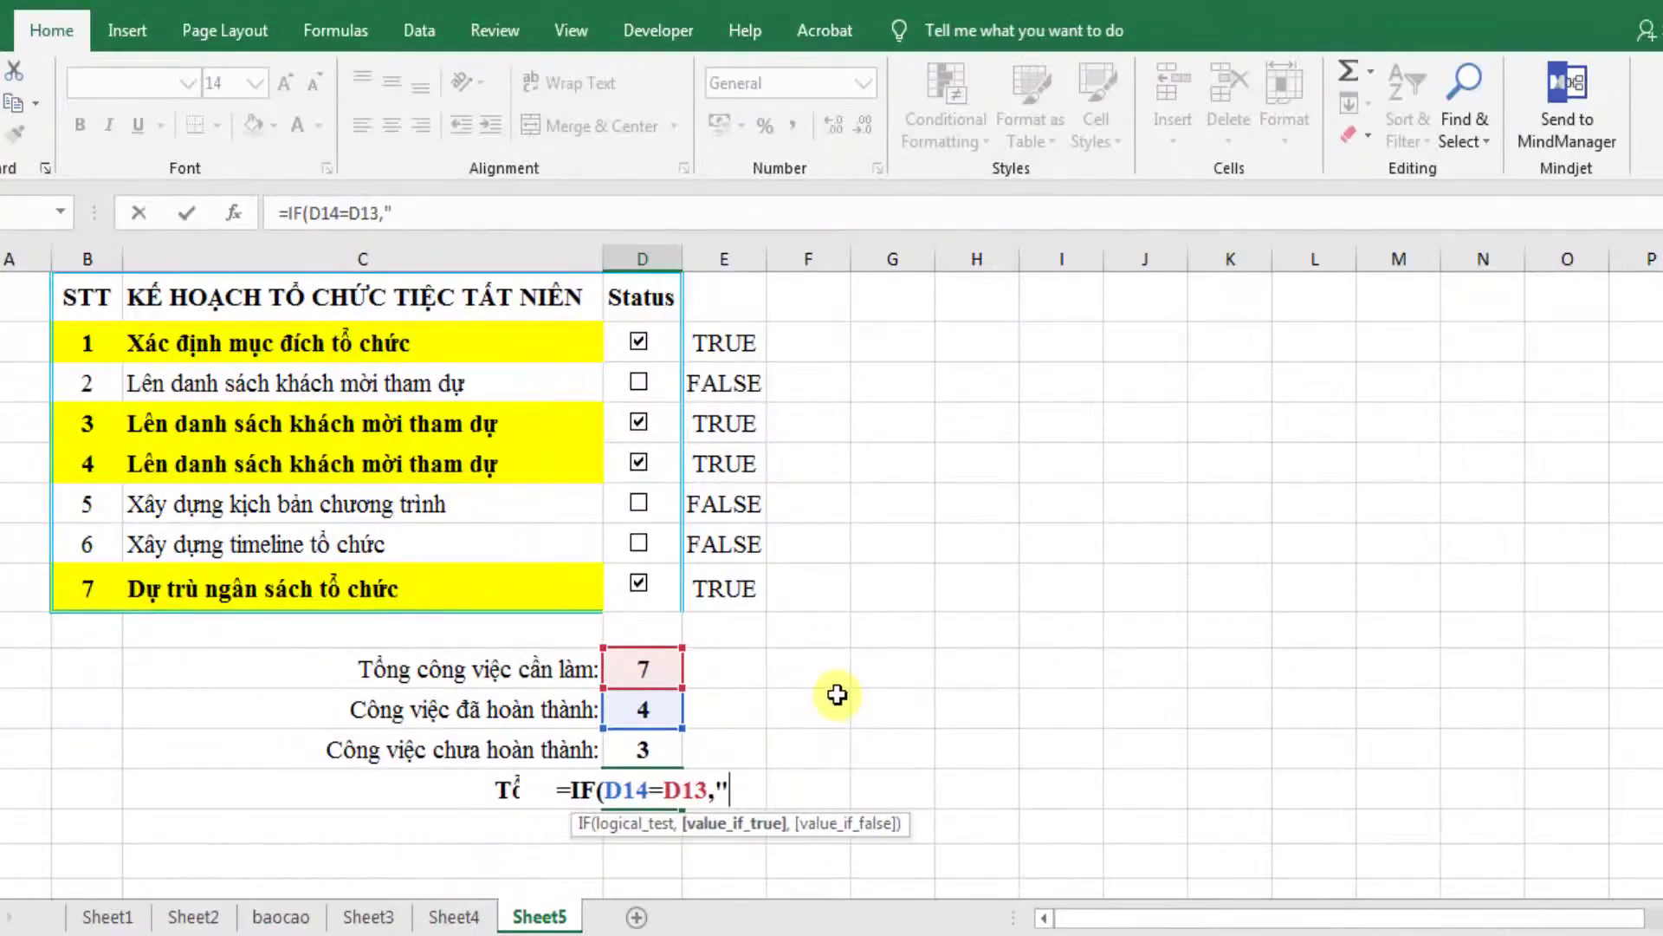
type("Đã")
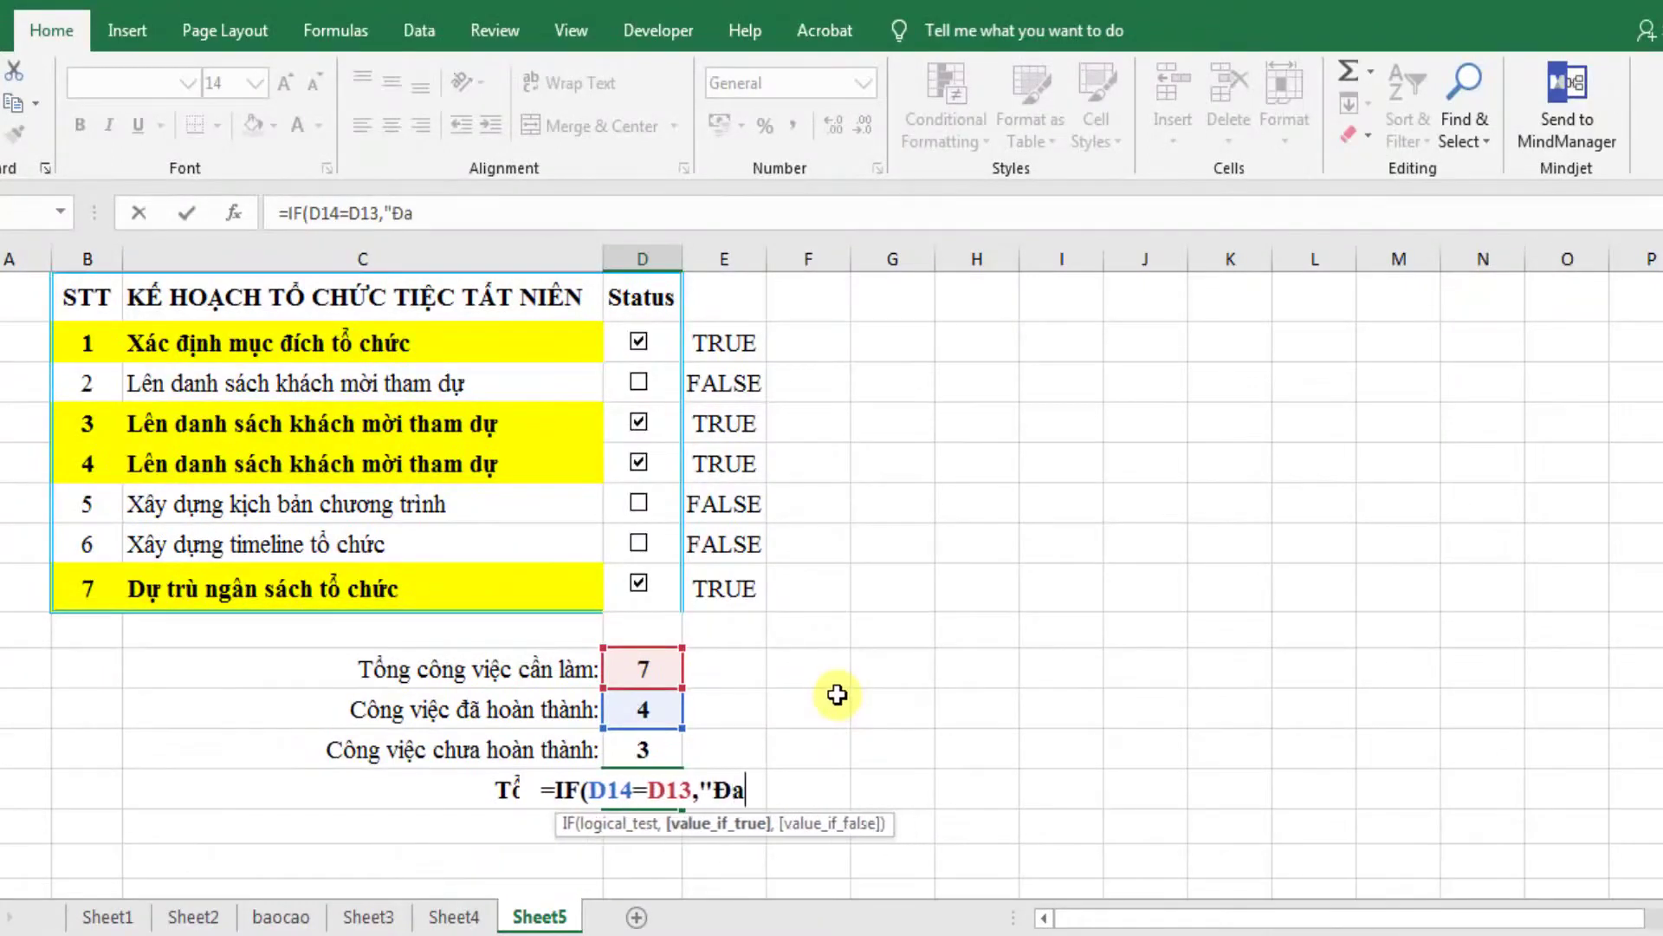
type(" hoaàn thành\"")
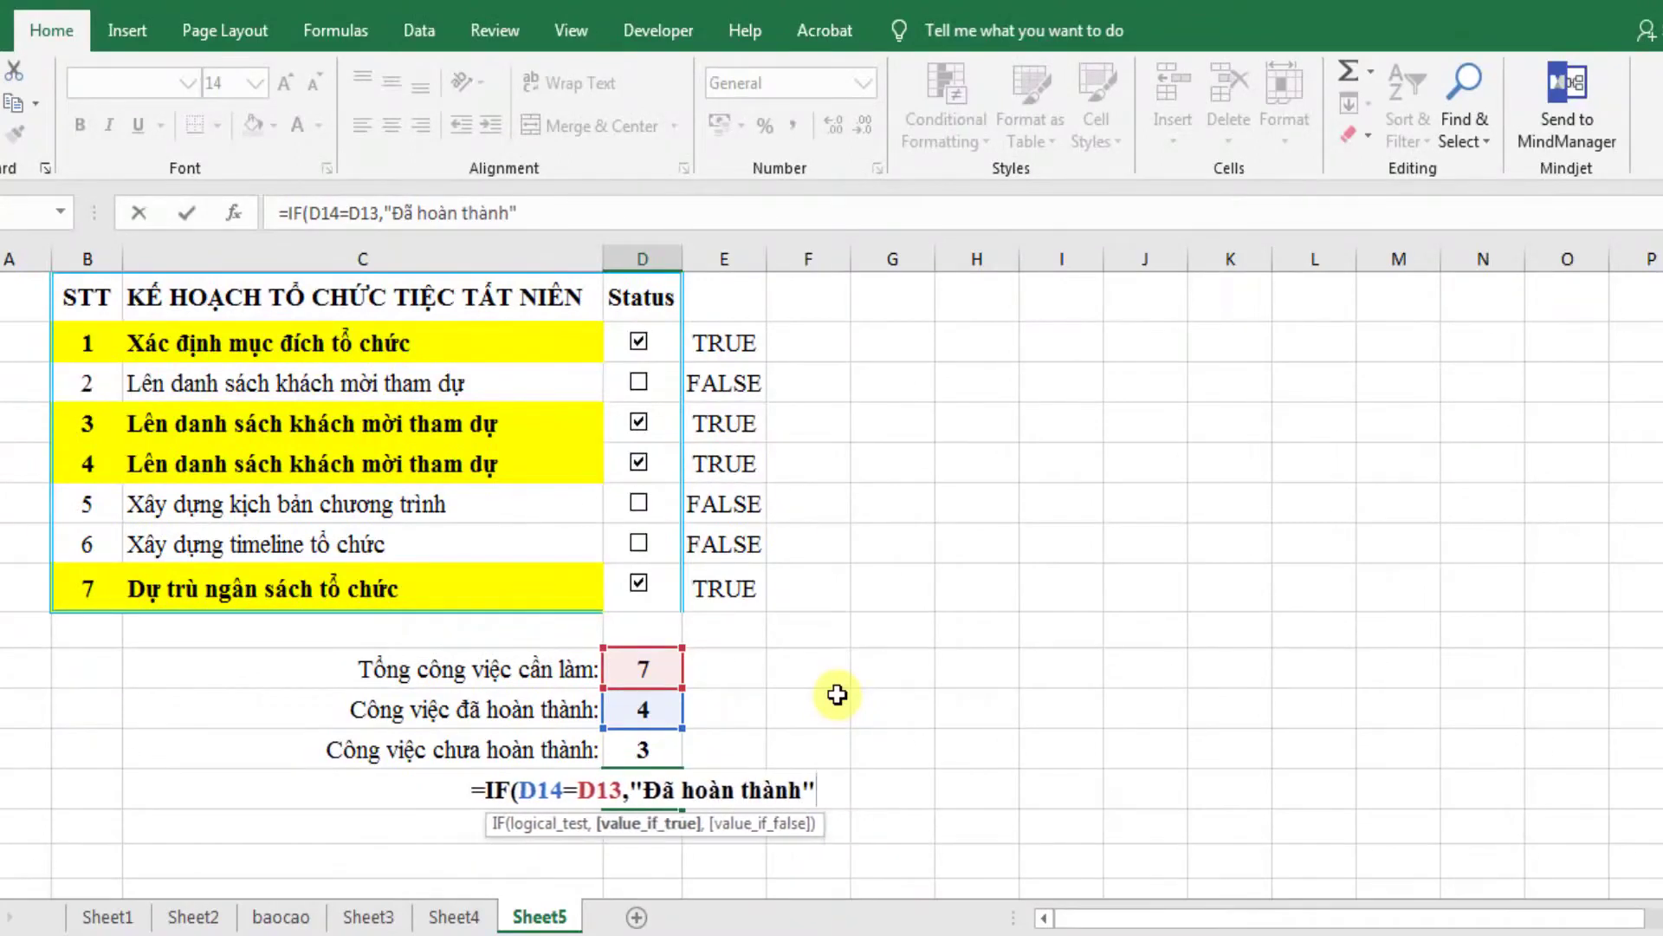
type(",")
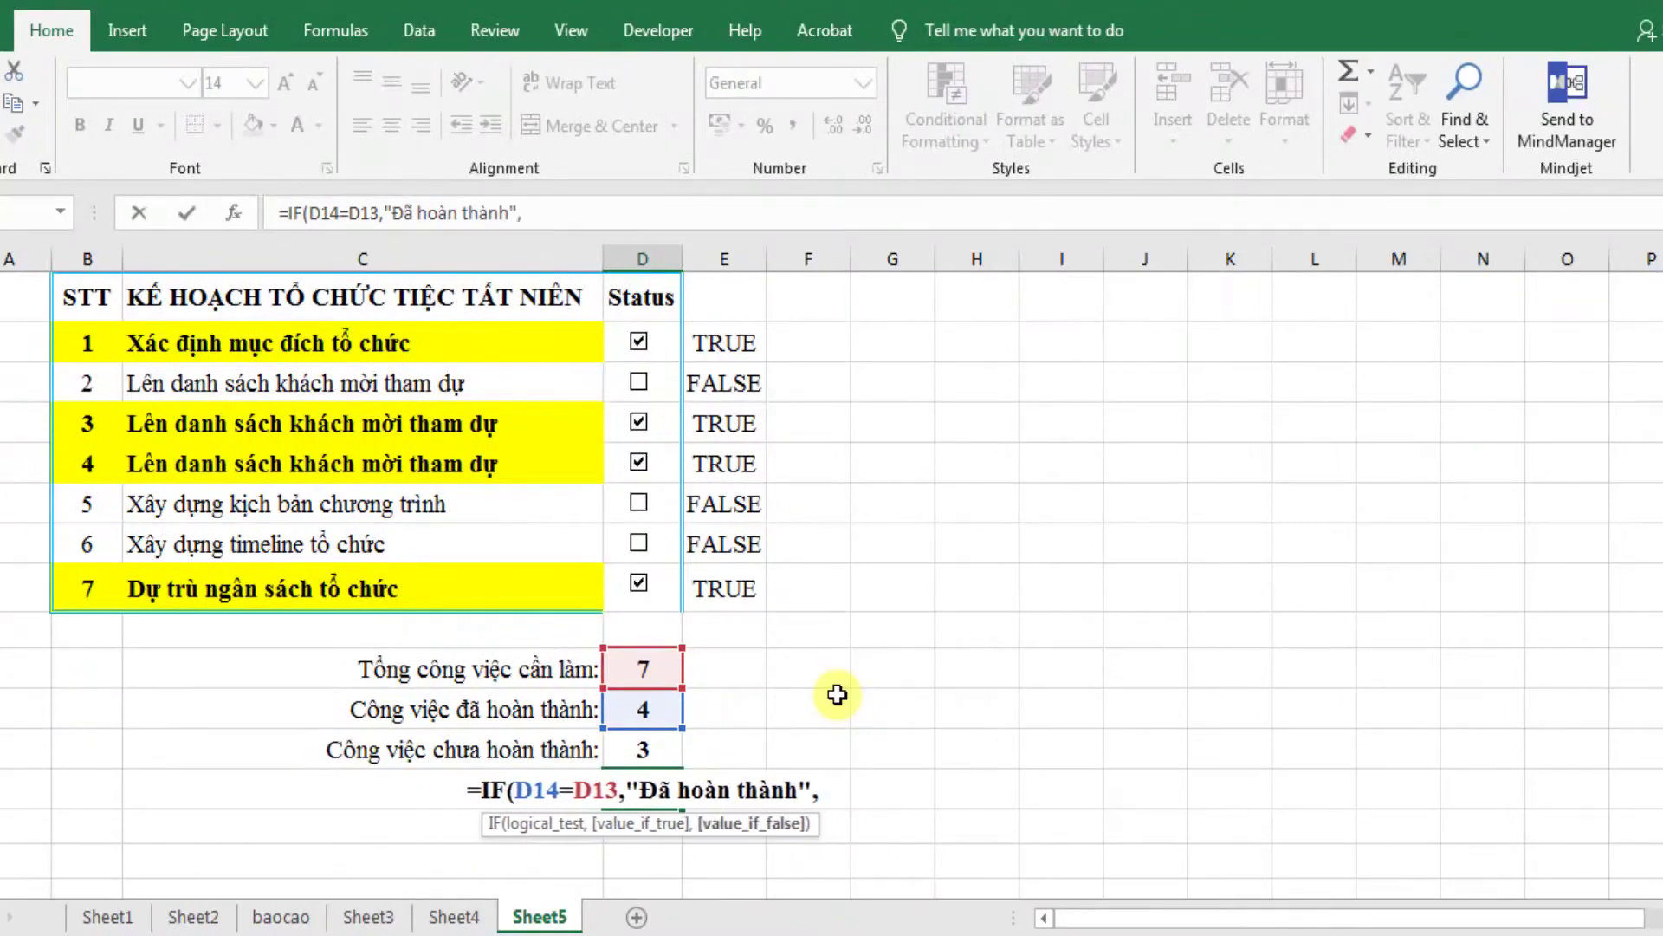
type("\"")
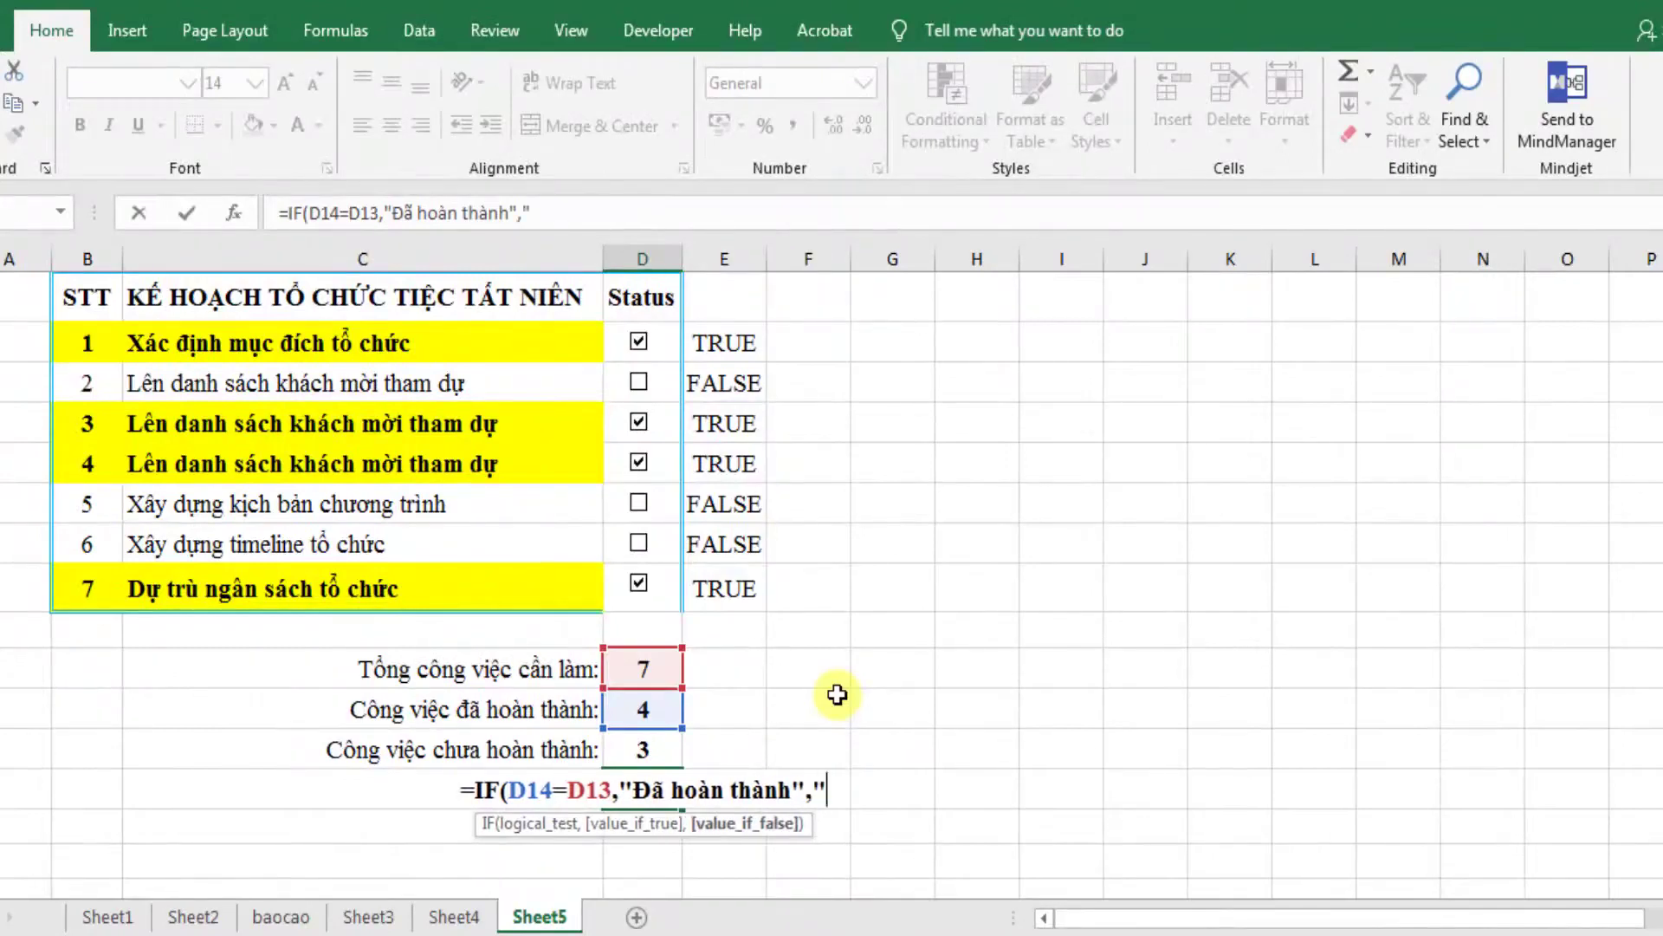
type("Chưa hoàn thành\"")
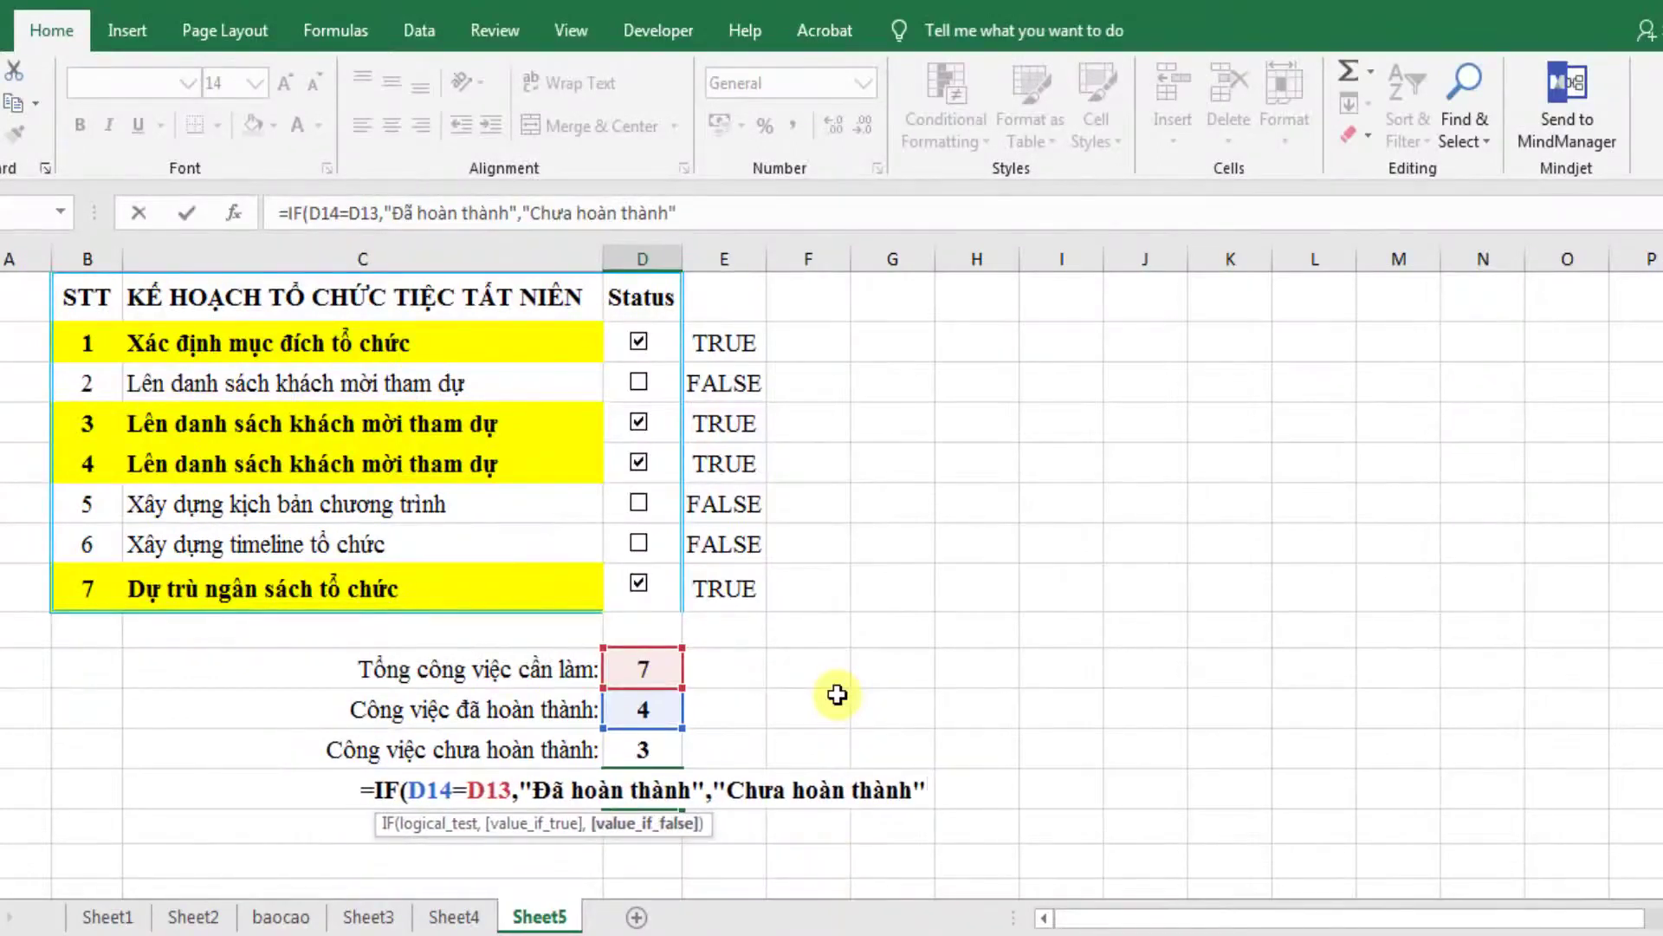
type(")")
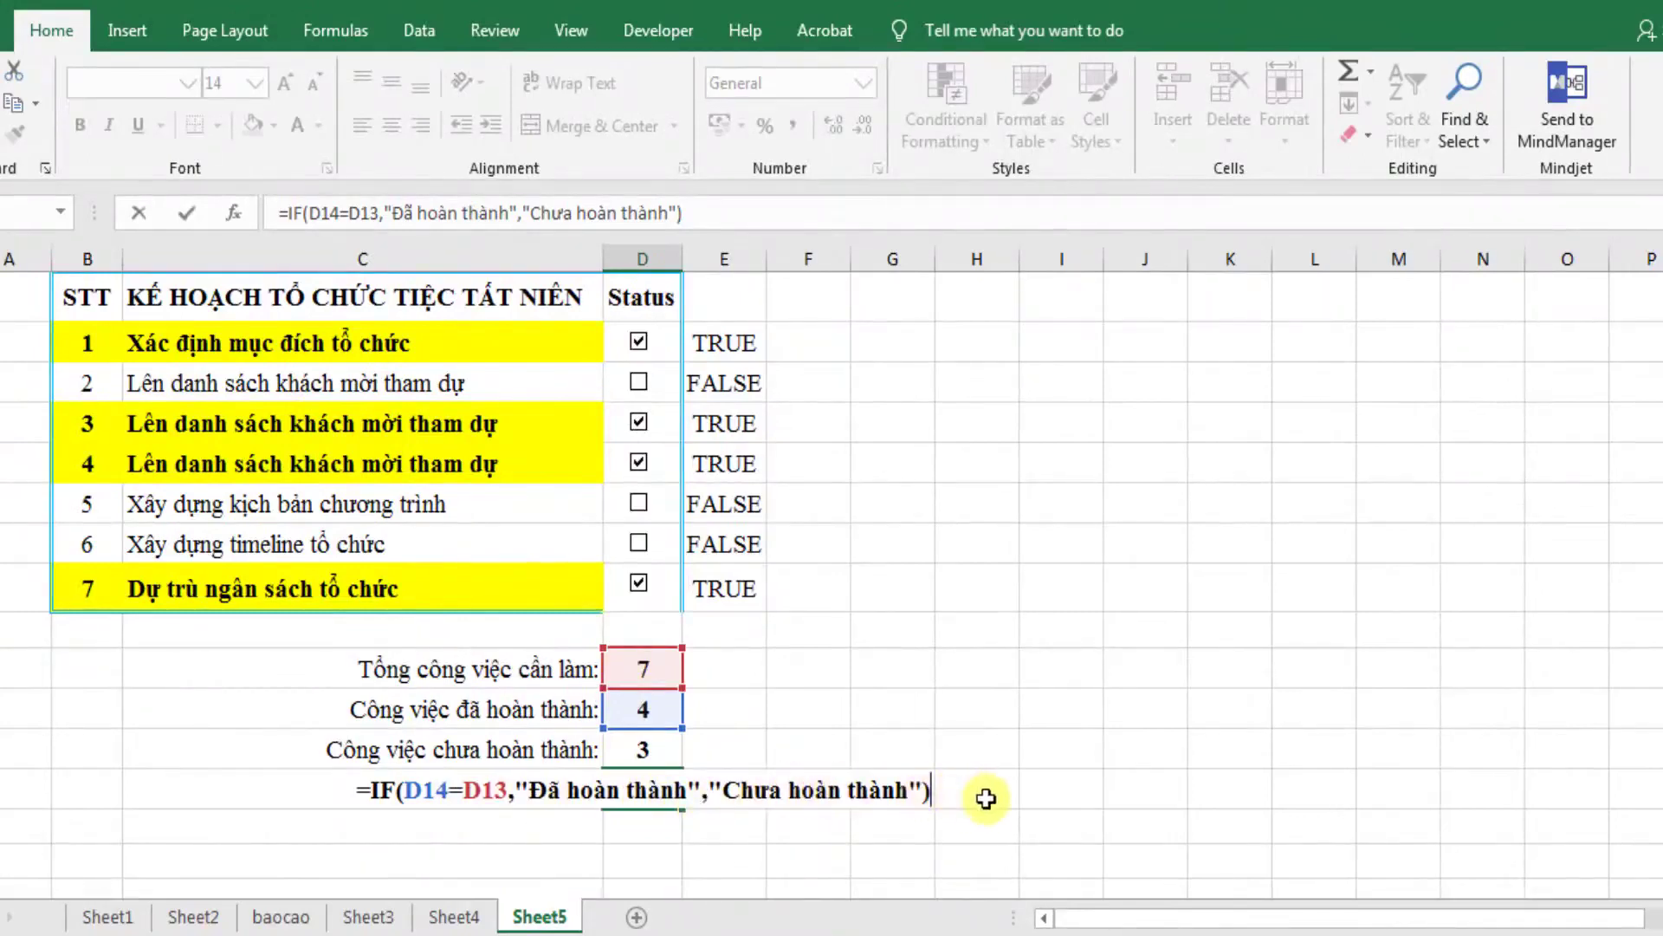
key("Return")
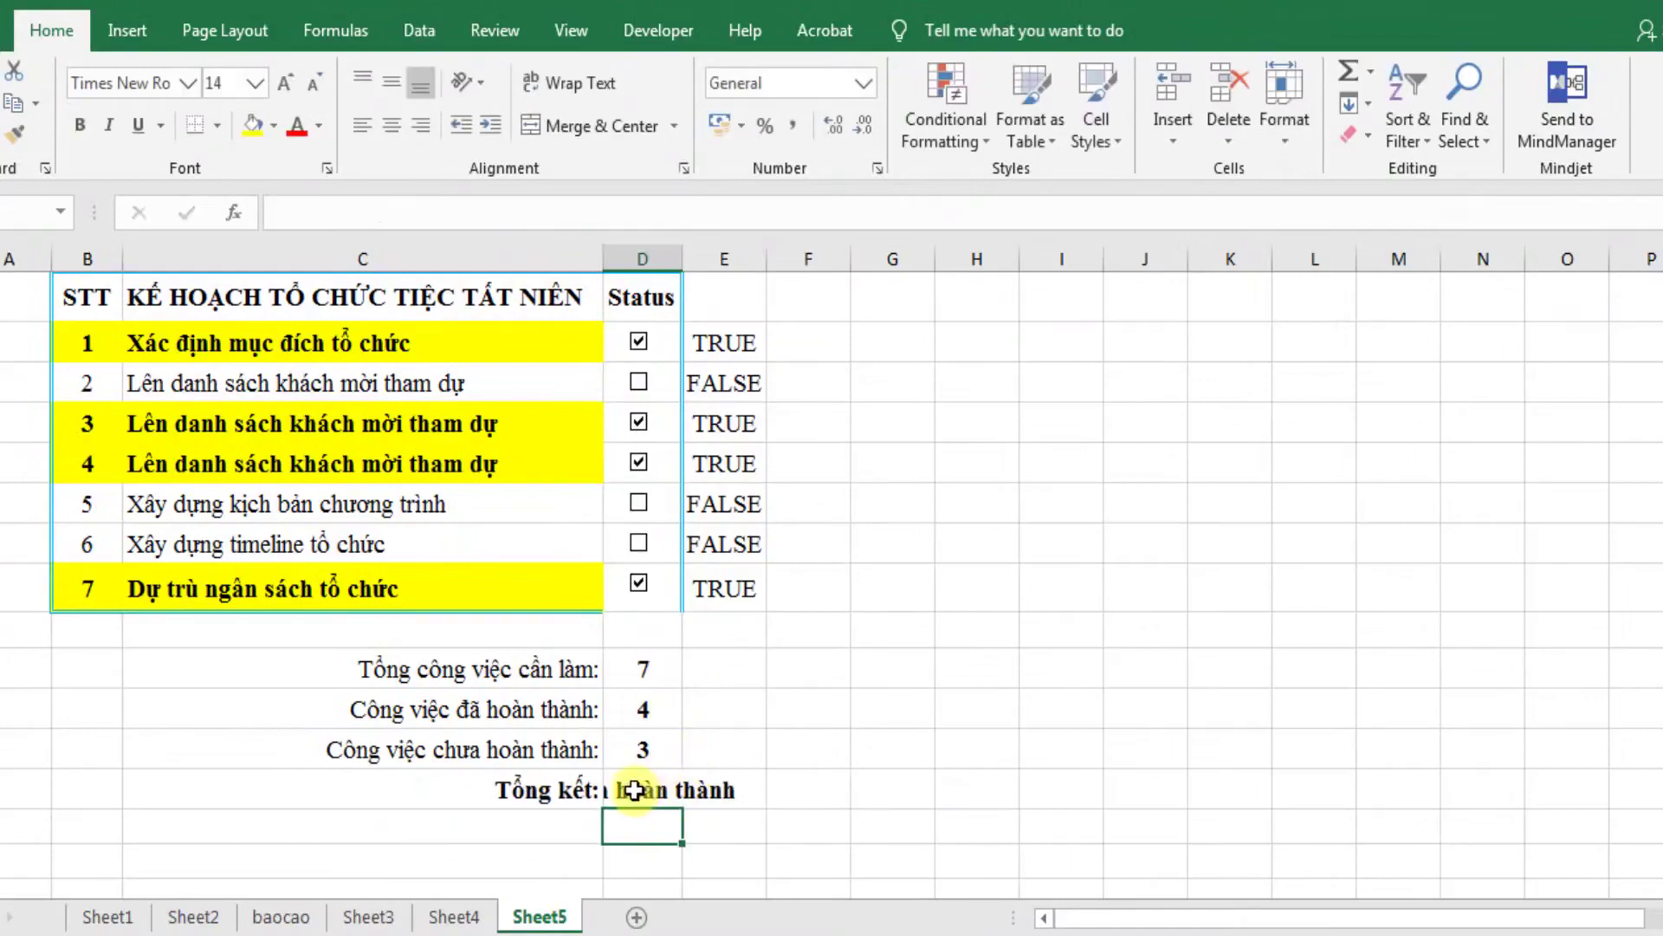
Merge D16:F16, then unmerge it so the status text stays left-aligned in D16.
left_click_drag(635, 790, 802, 789)
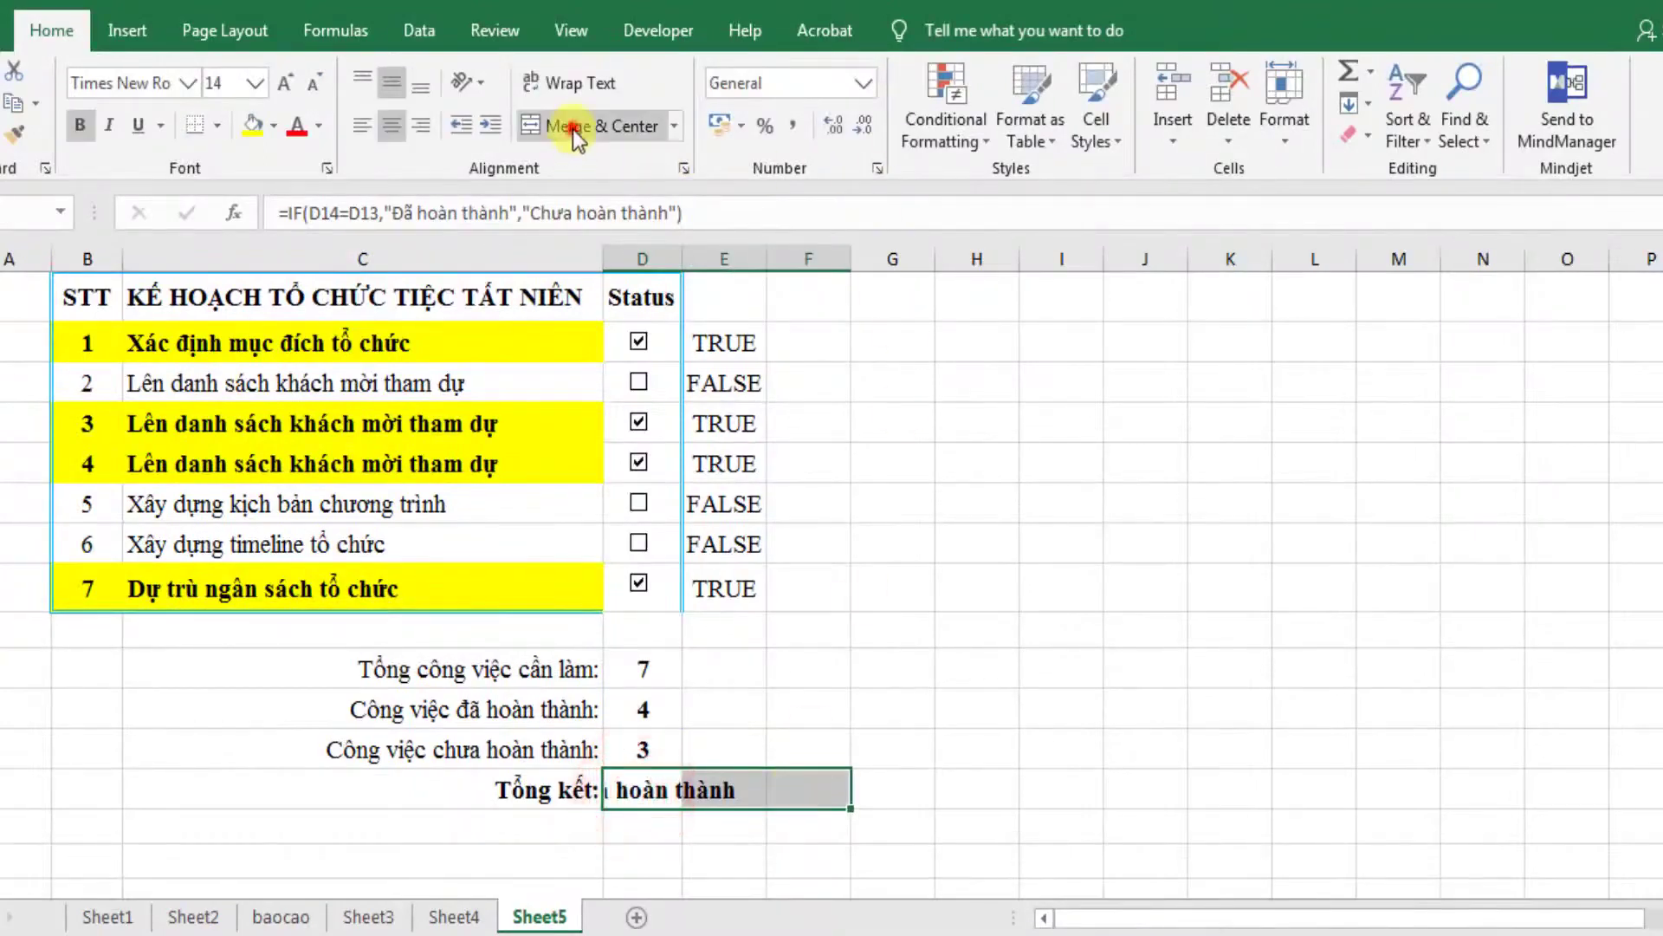
left_click(572, 128)
left_click(962, 709)
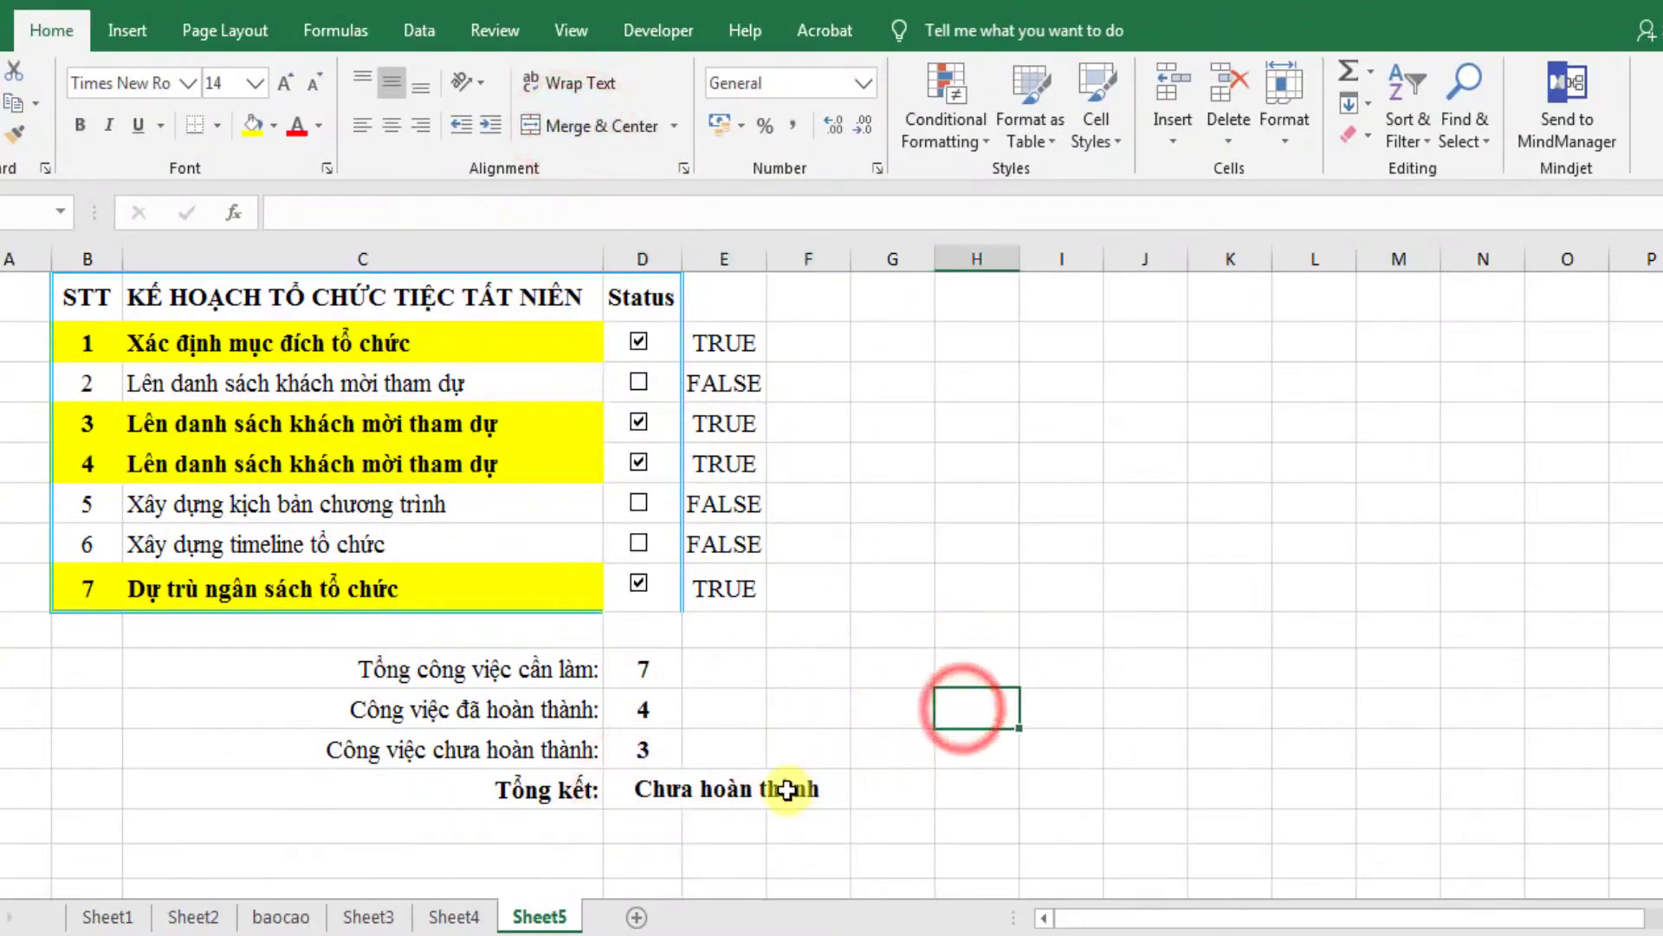
left_click(645, 789)
left_click(625, 128)
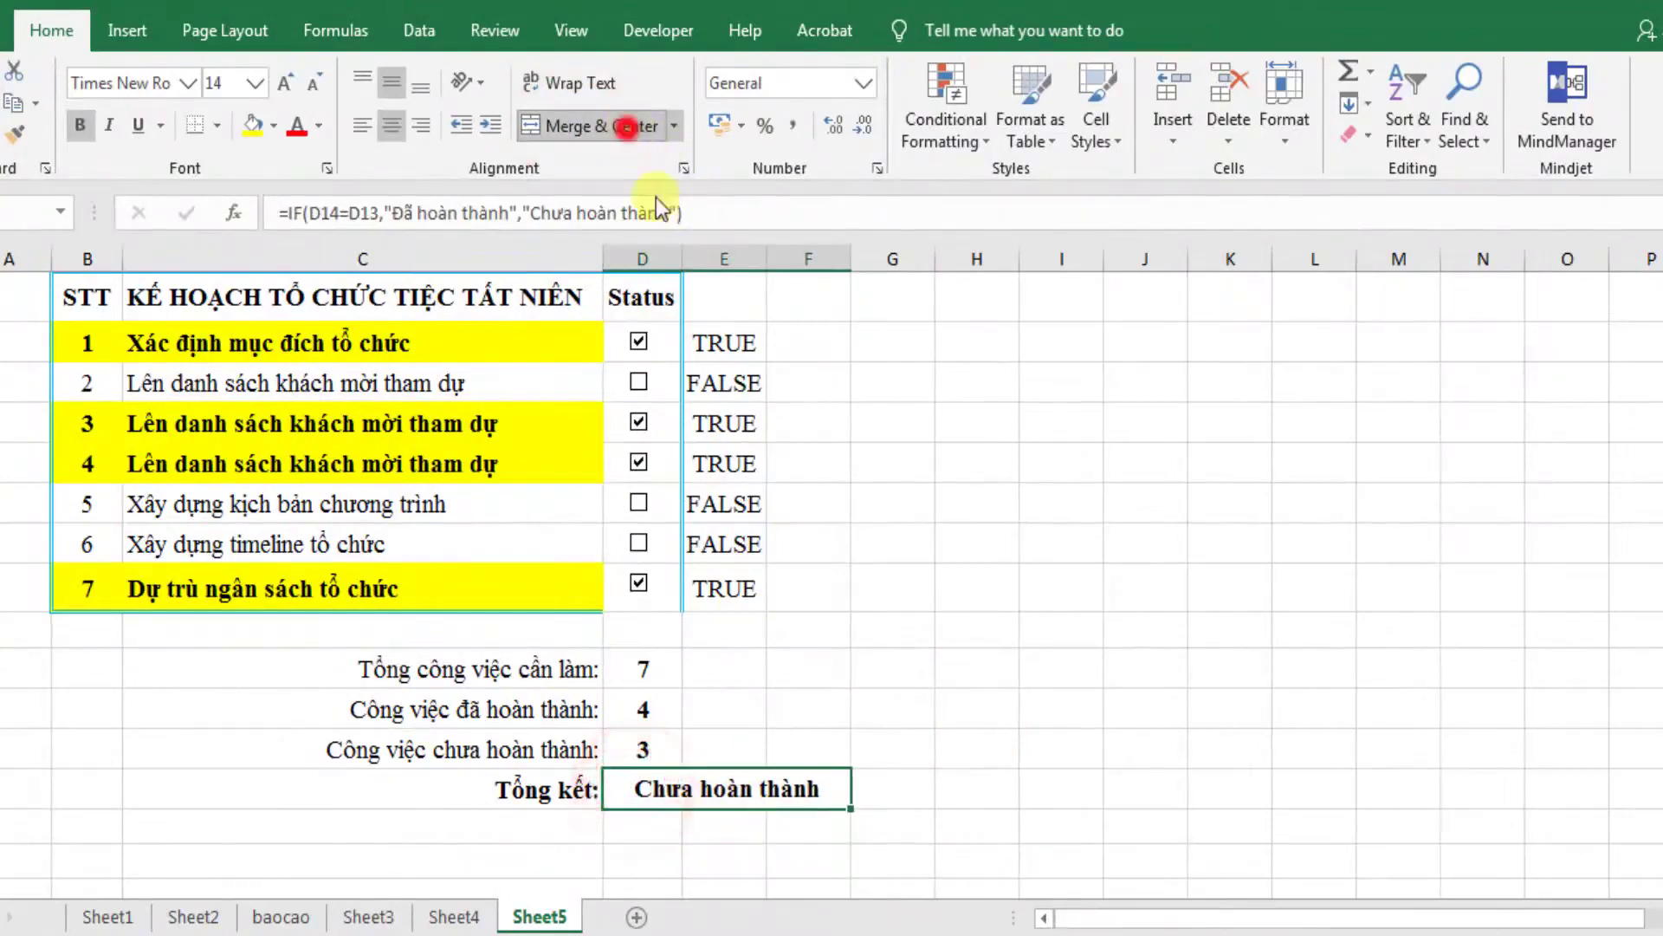
left_click(631, 791)
left_click(895, 797)
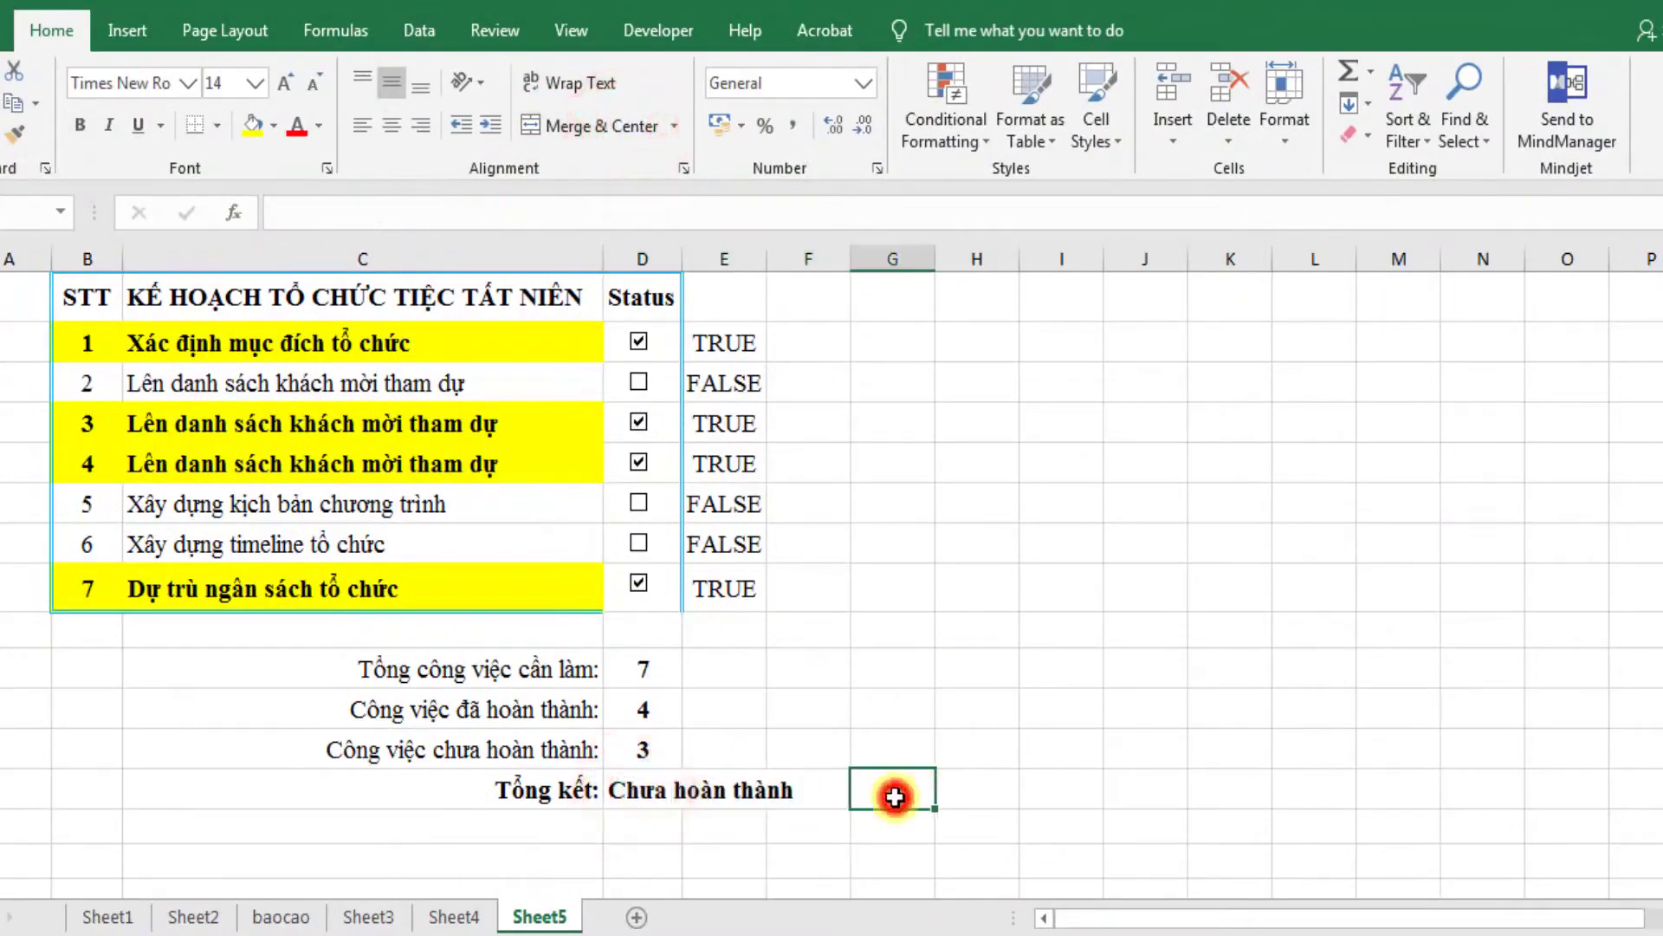
left_click(646, 790)
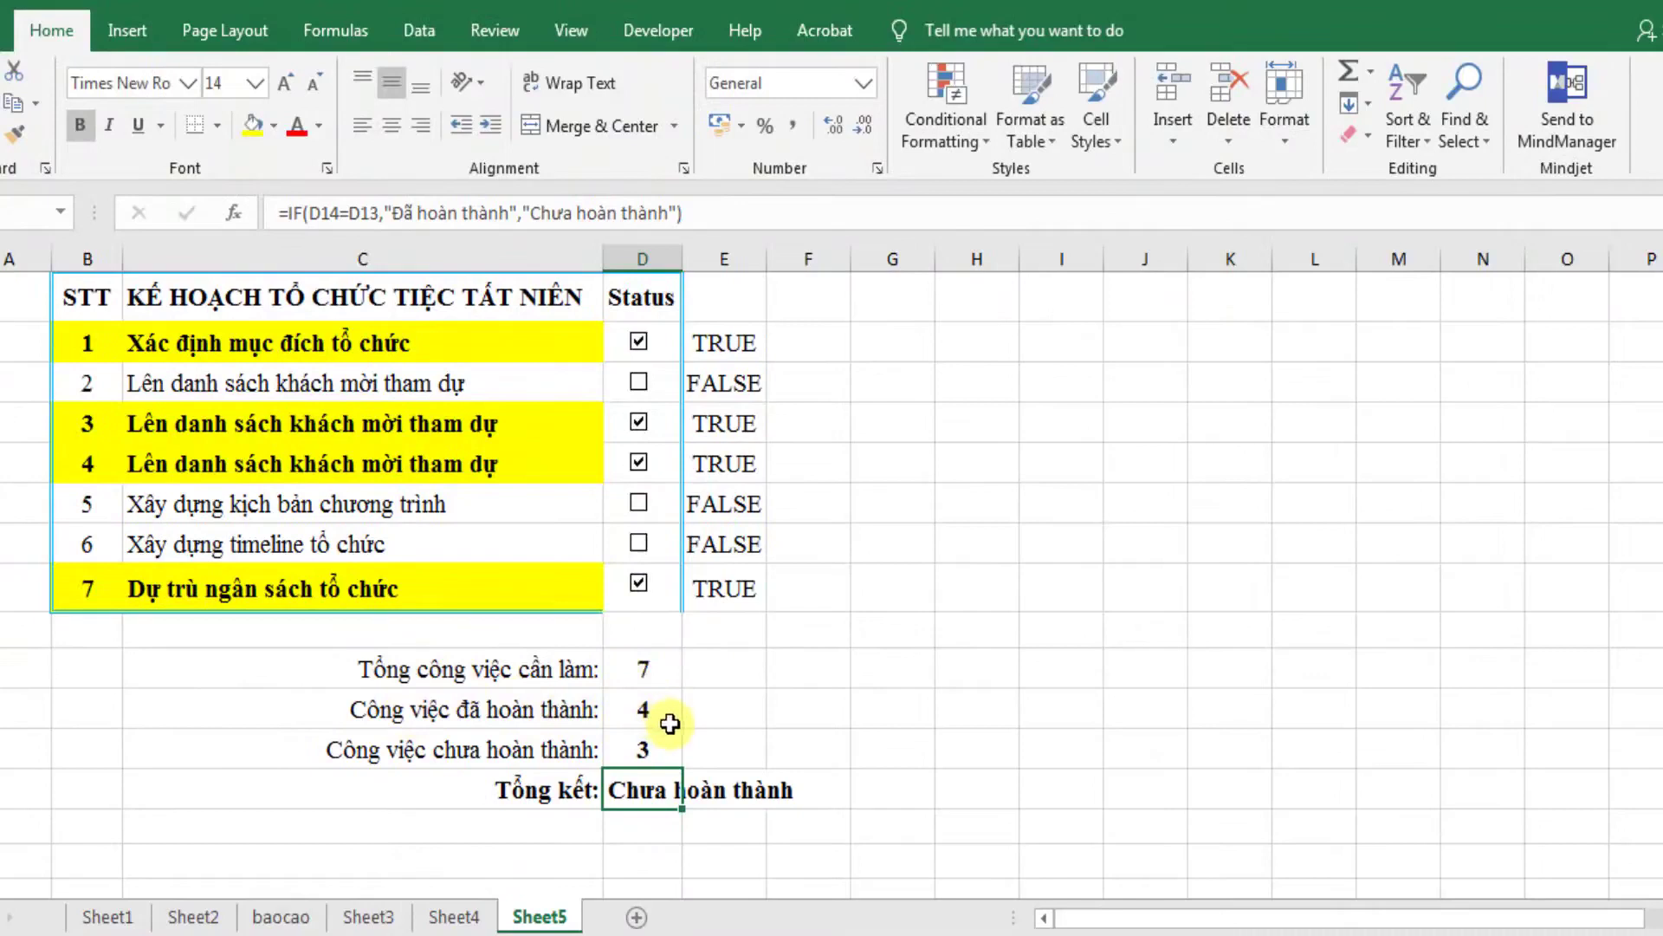
left_click(535, 791)
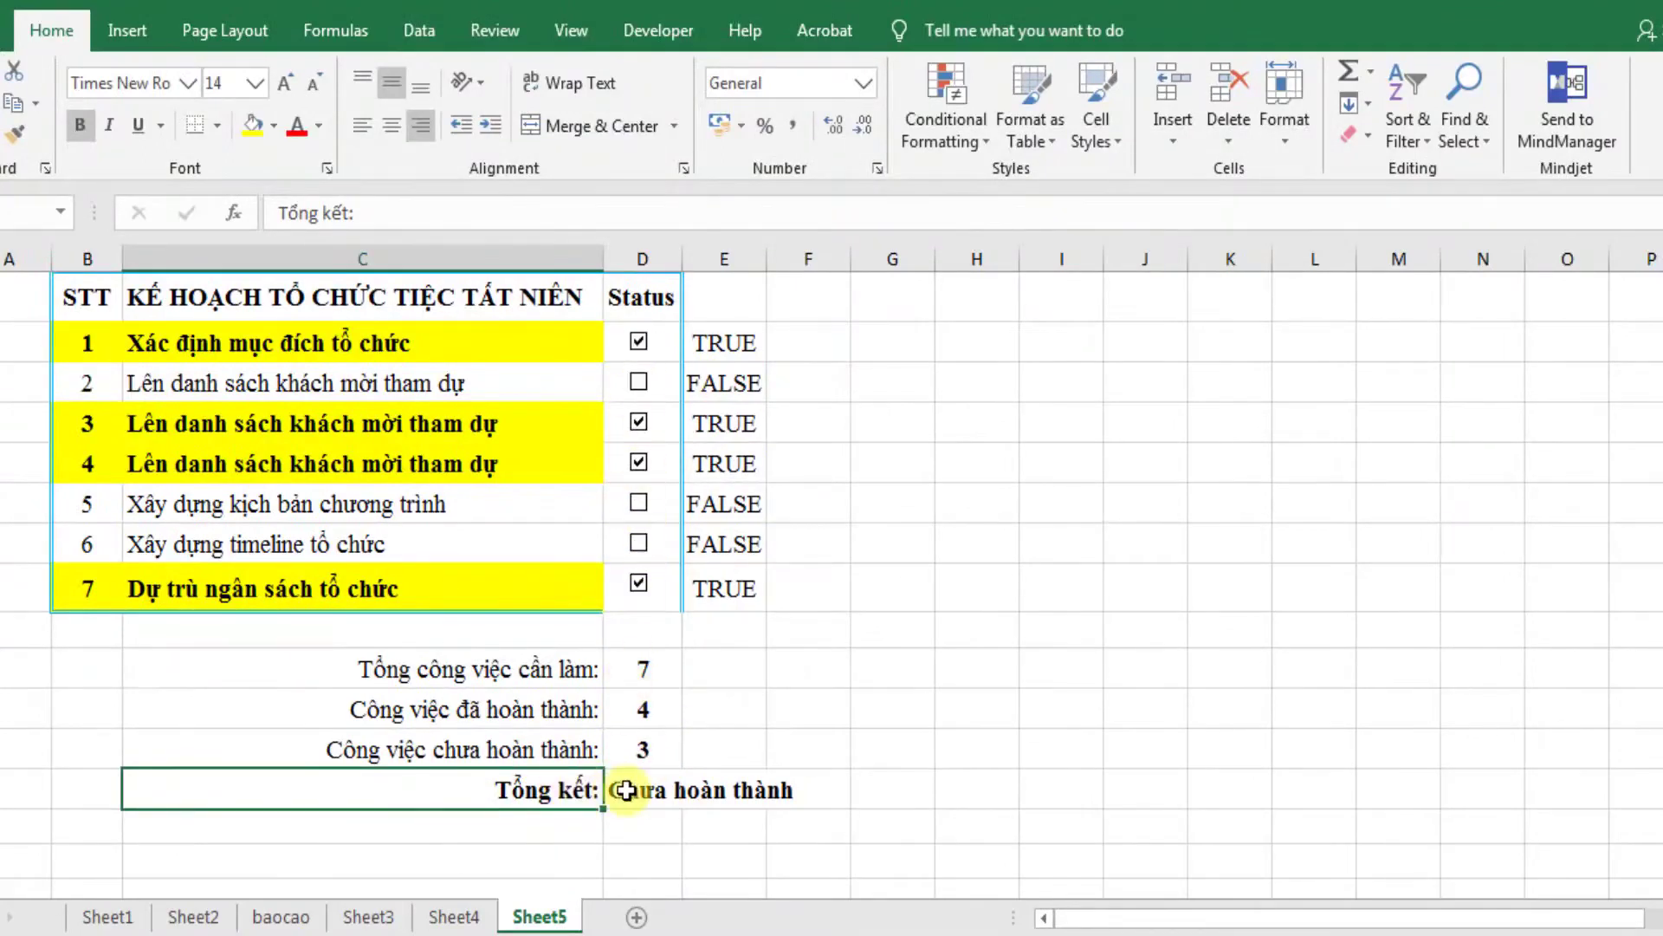
Tick tasks 2, 5 and 6 so all seven tasks are completed and highlighted yellow.
left_click(625, 790)
left_click(639, 382)
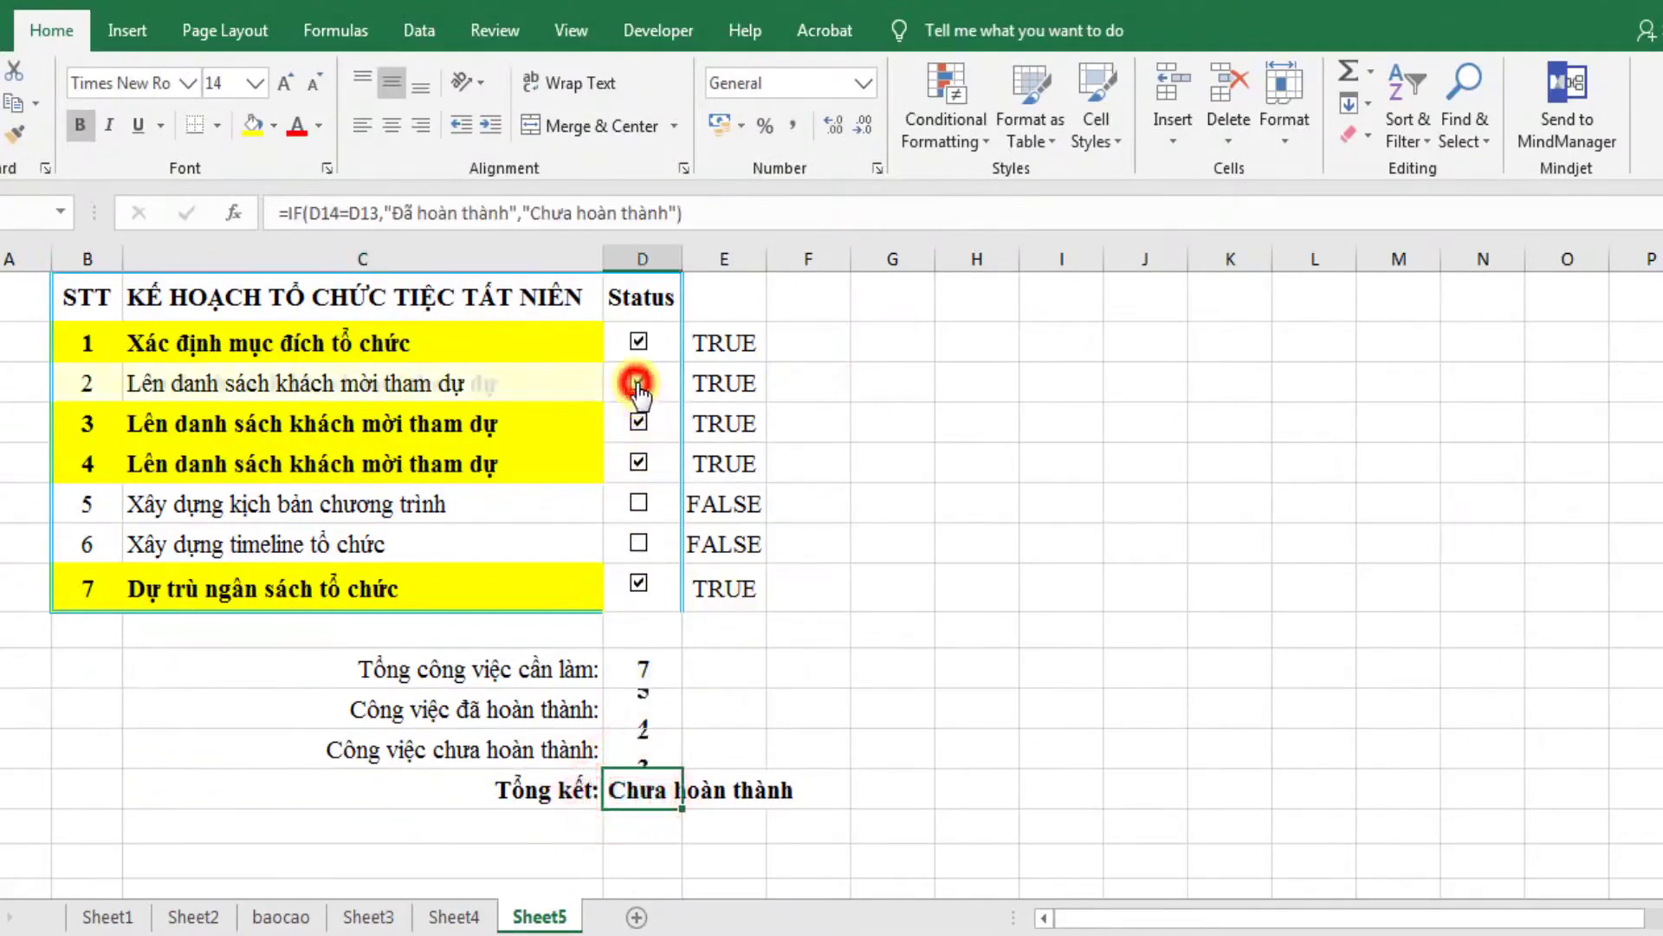
left_click(638, 503)
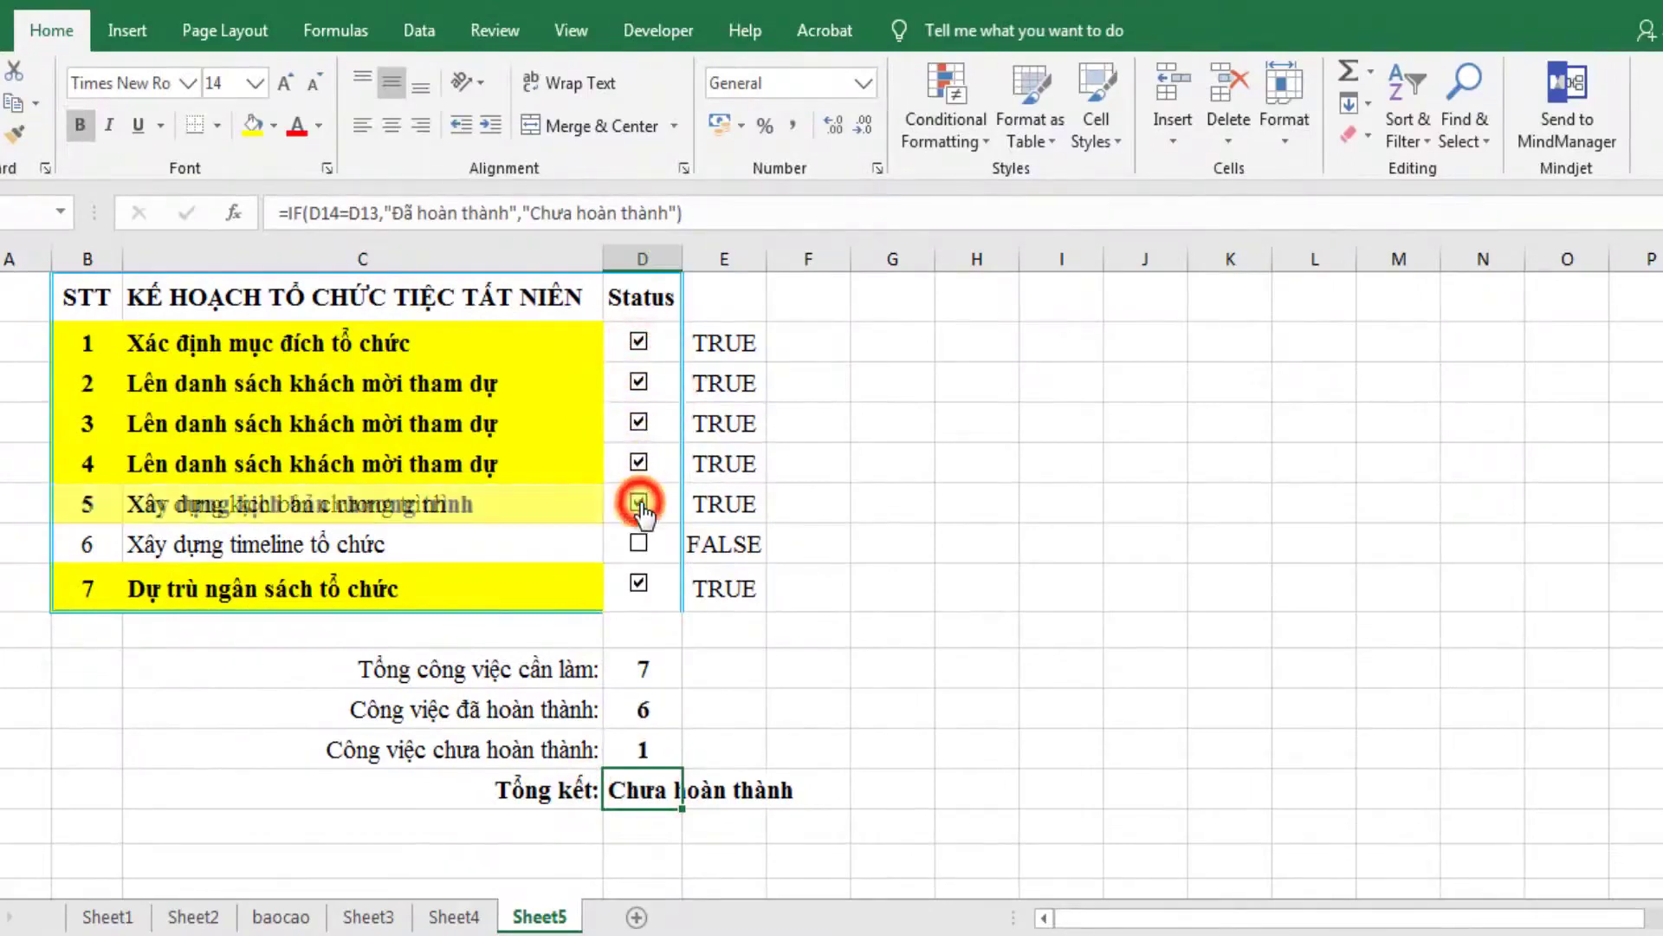
left_click(639, 544)
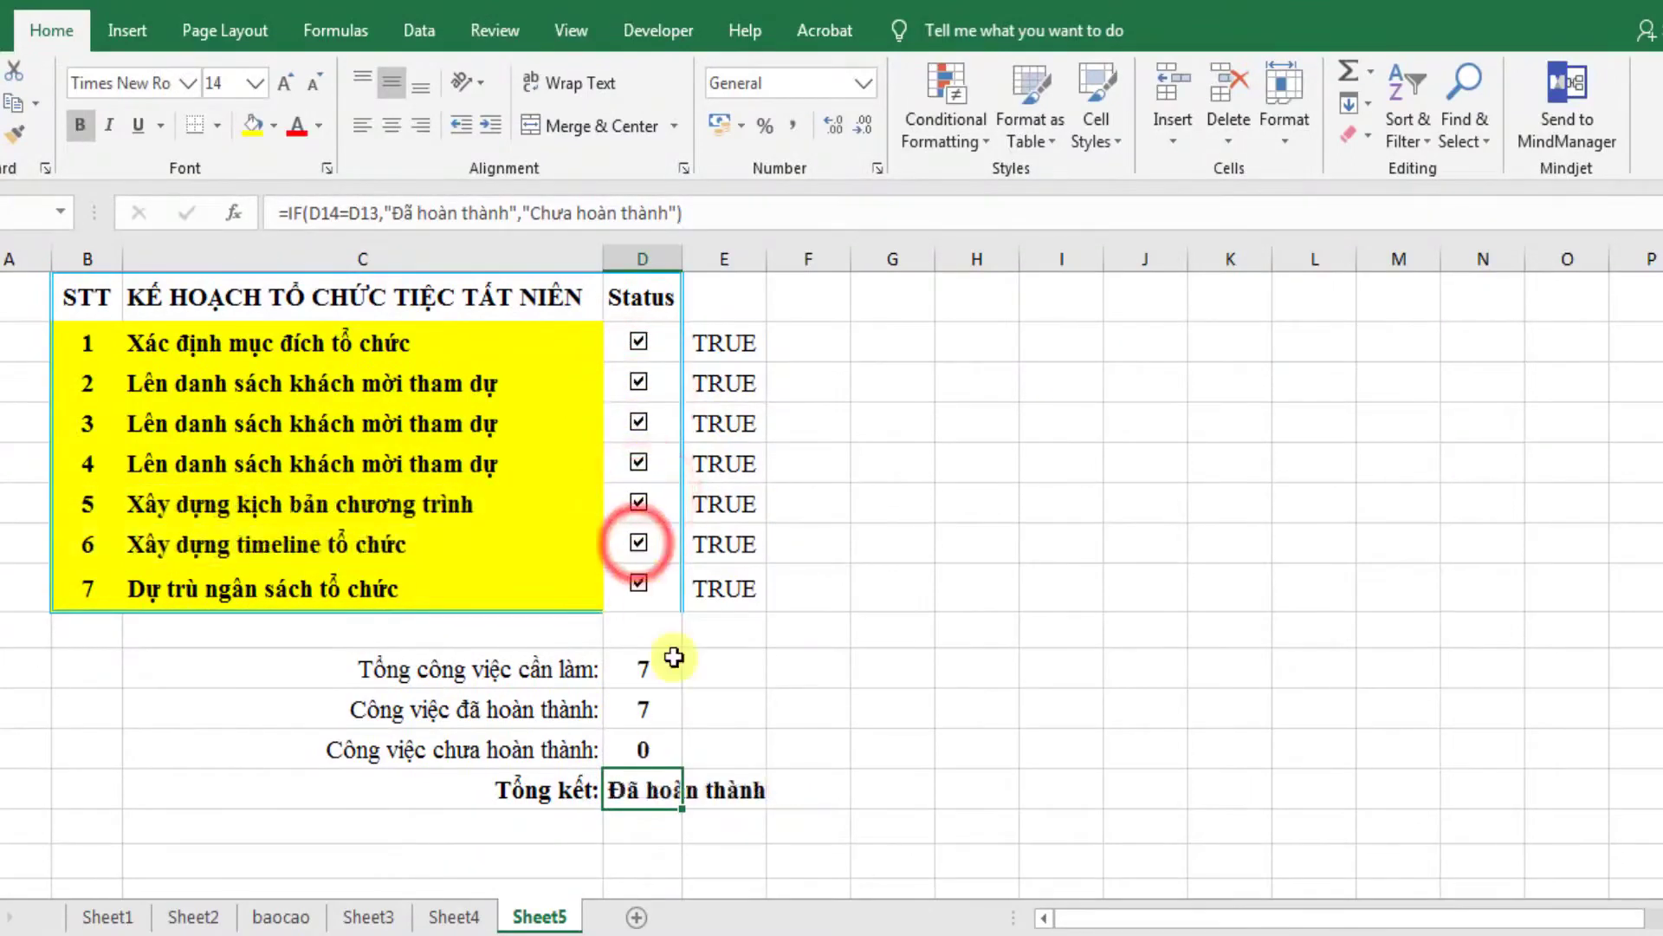
left_click(625, 830)
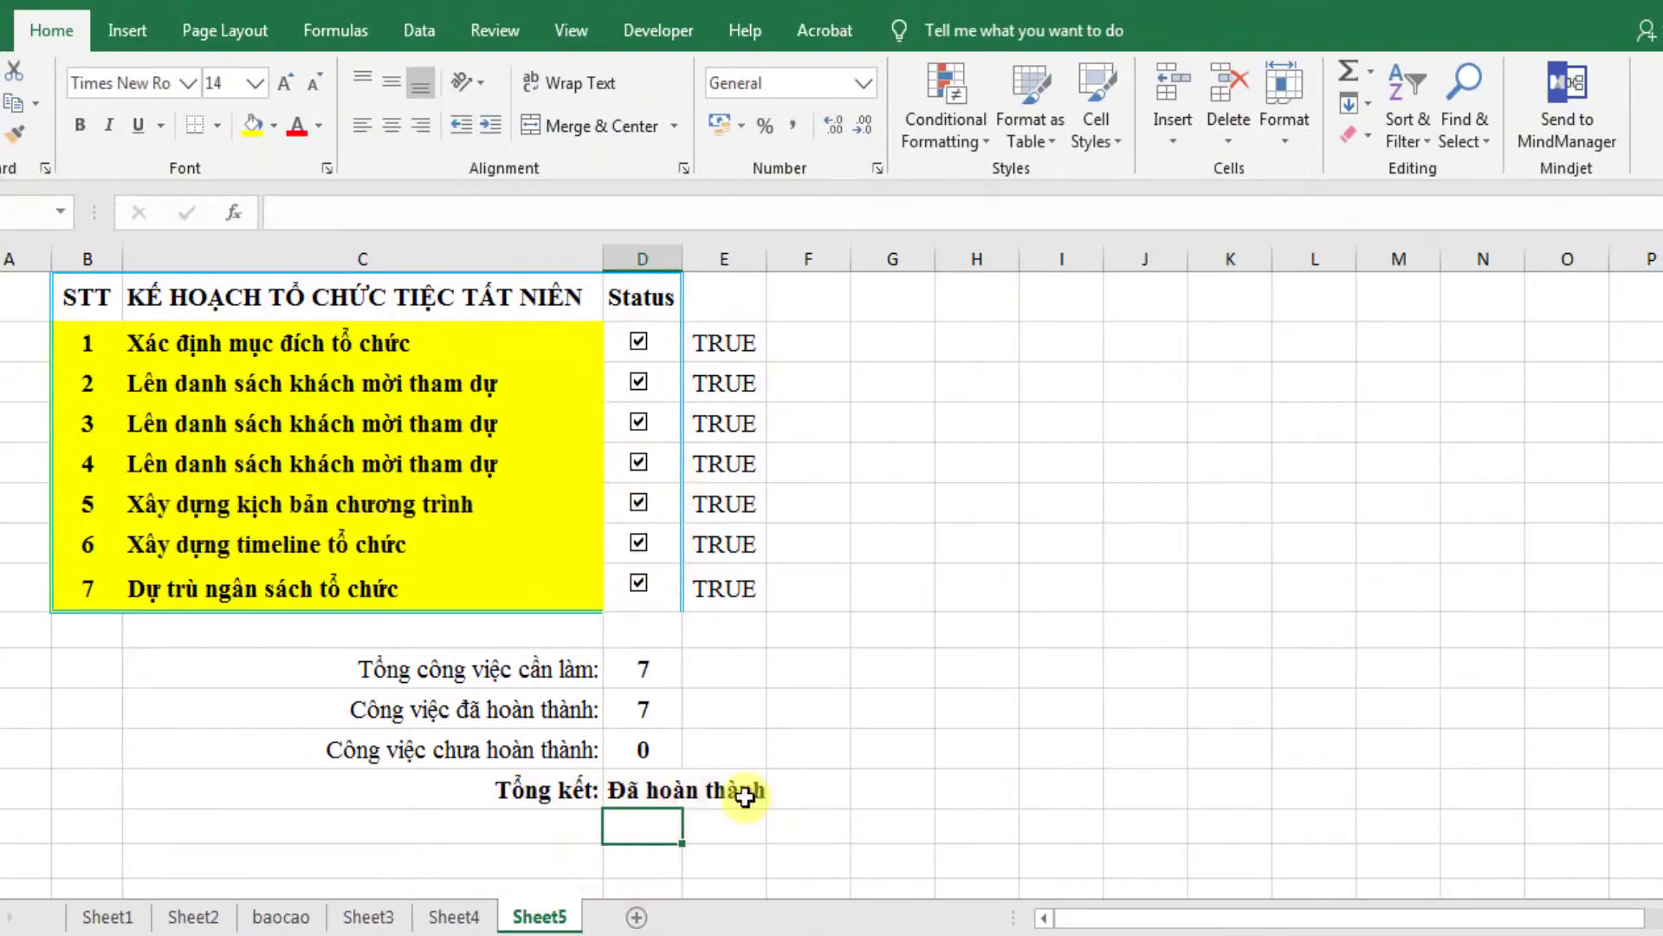
Untick tasks 1–3 and tick them again to test that the summary shows Đã hoàn thành.
left_click(638, 342)
left_click(638, 383)
left_click(638, 423)
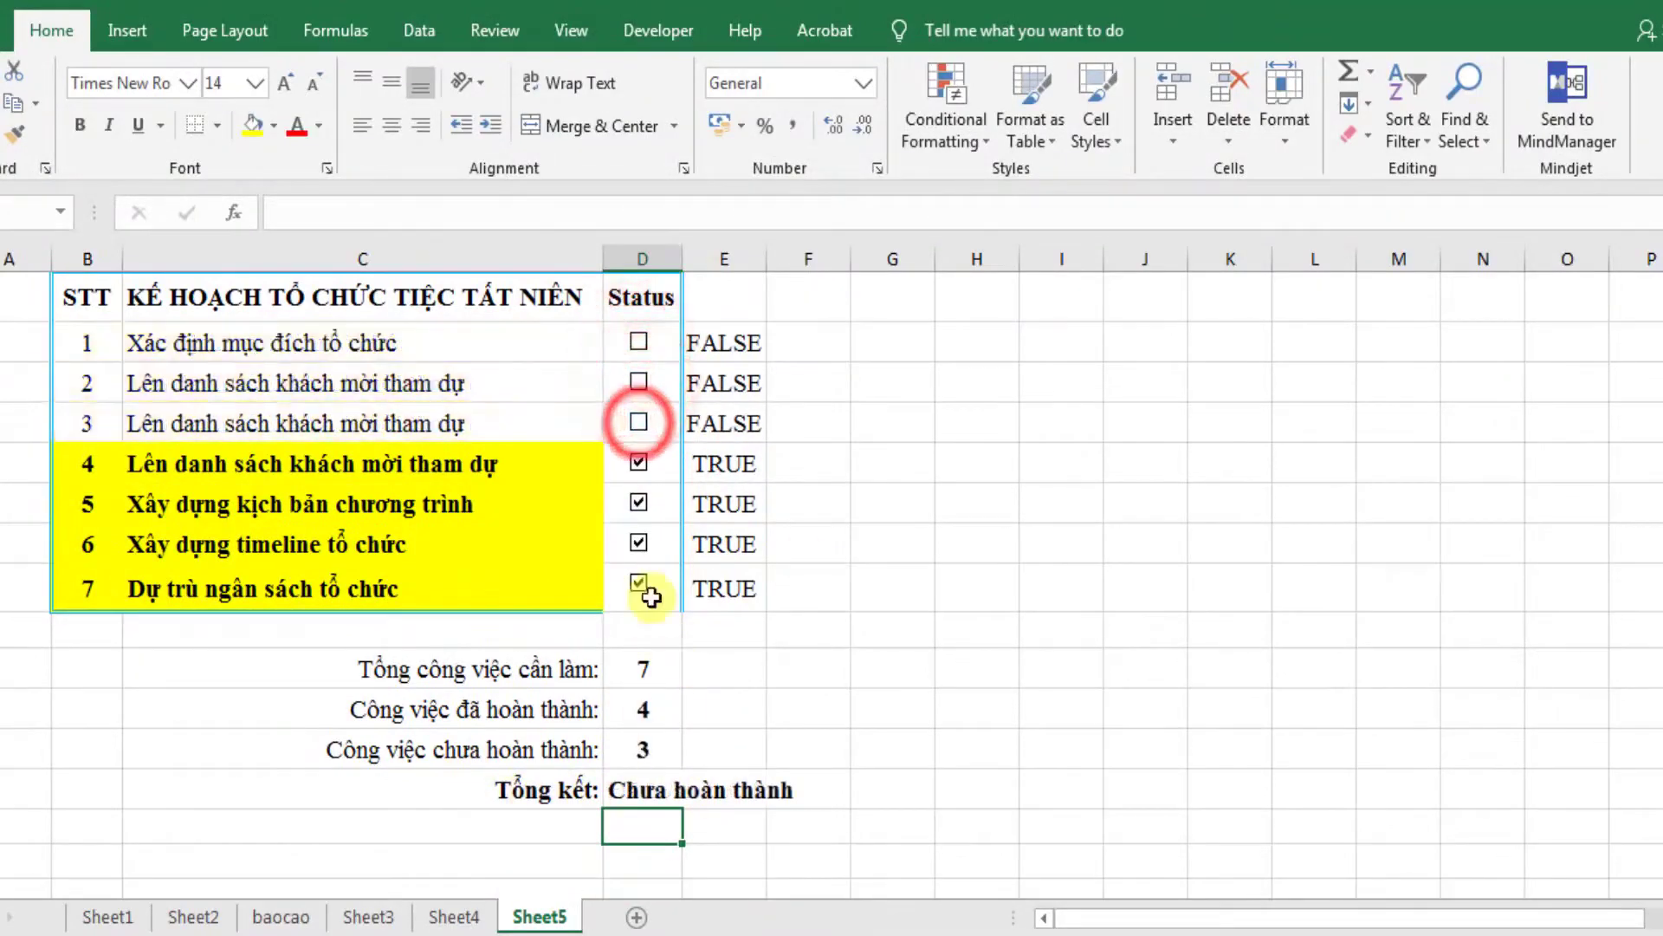
left_click(638, 342)
left_click(639, 381)
left_click(638, 423)
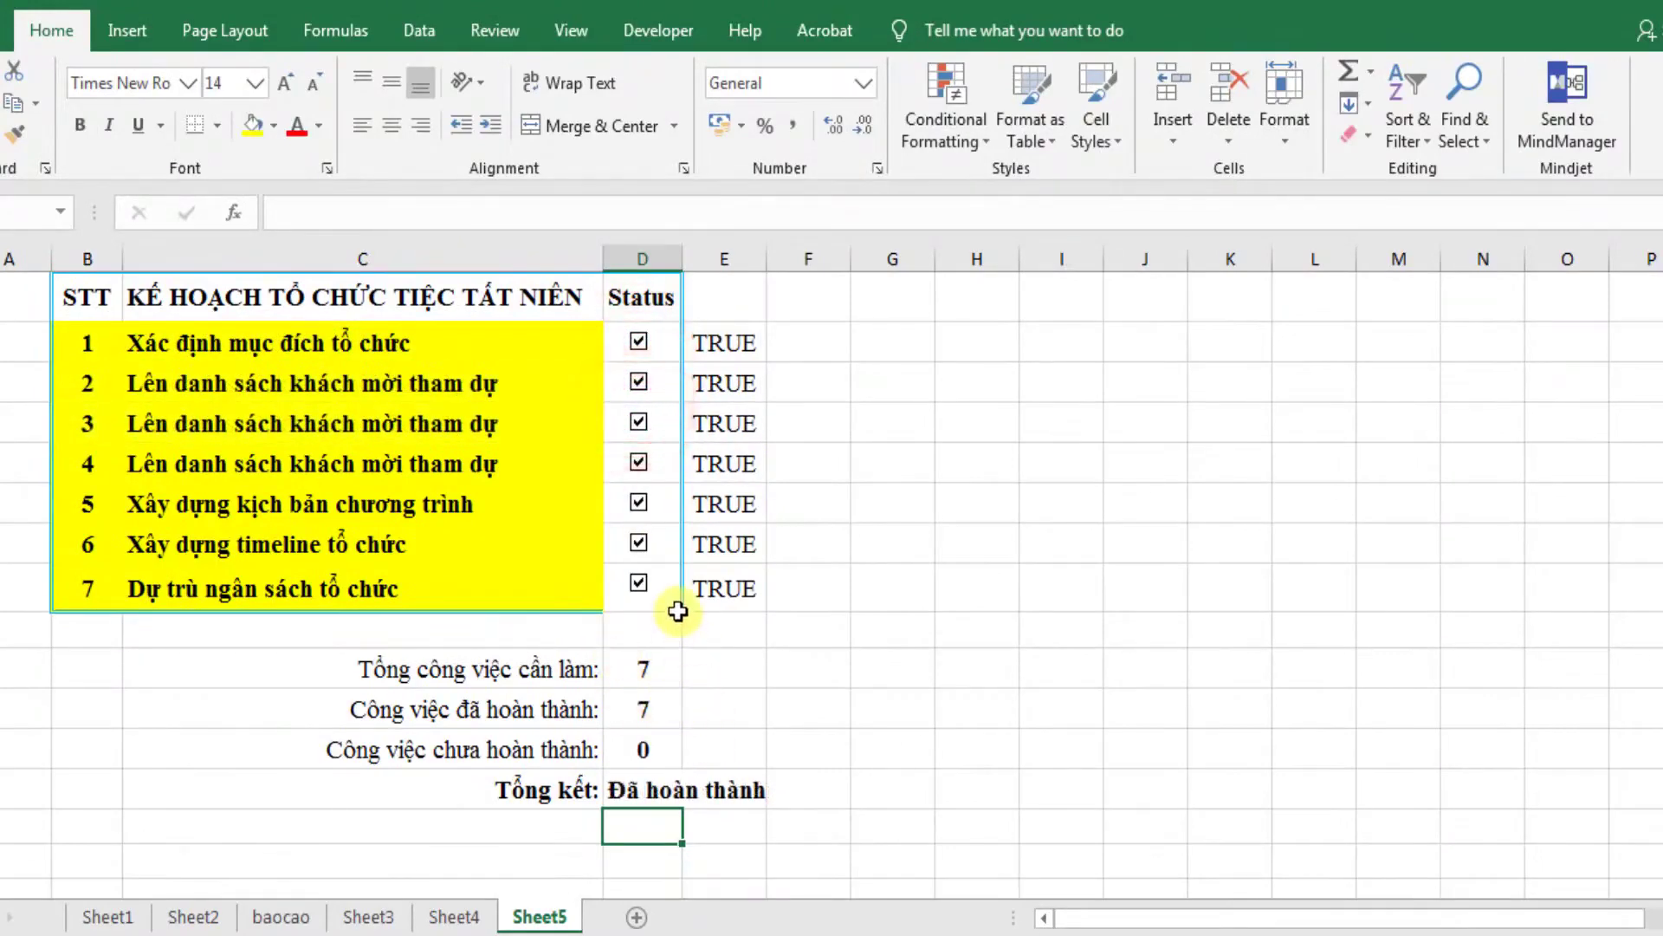
left_click(834, 598)
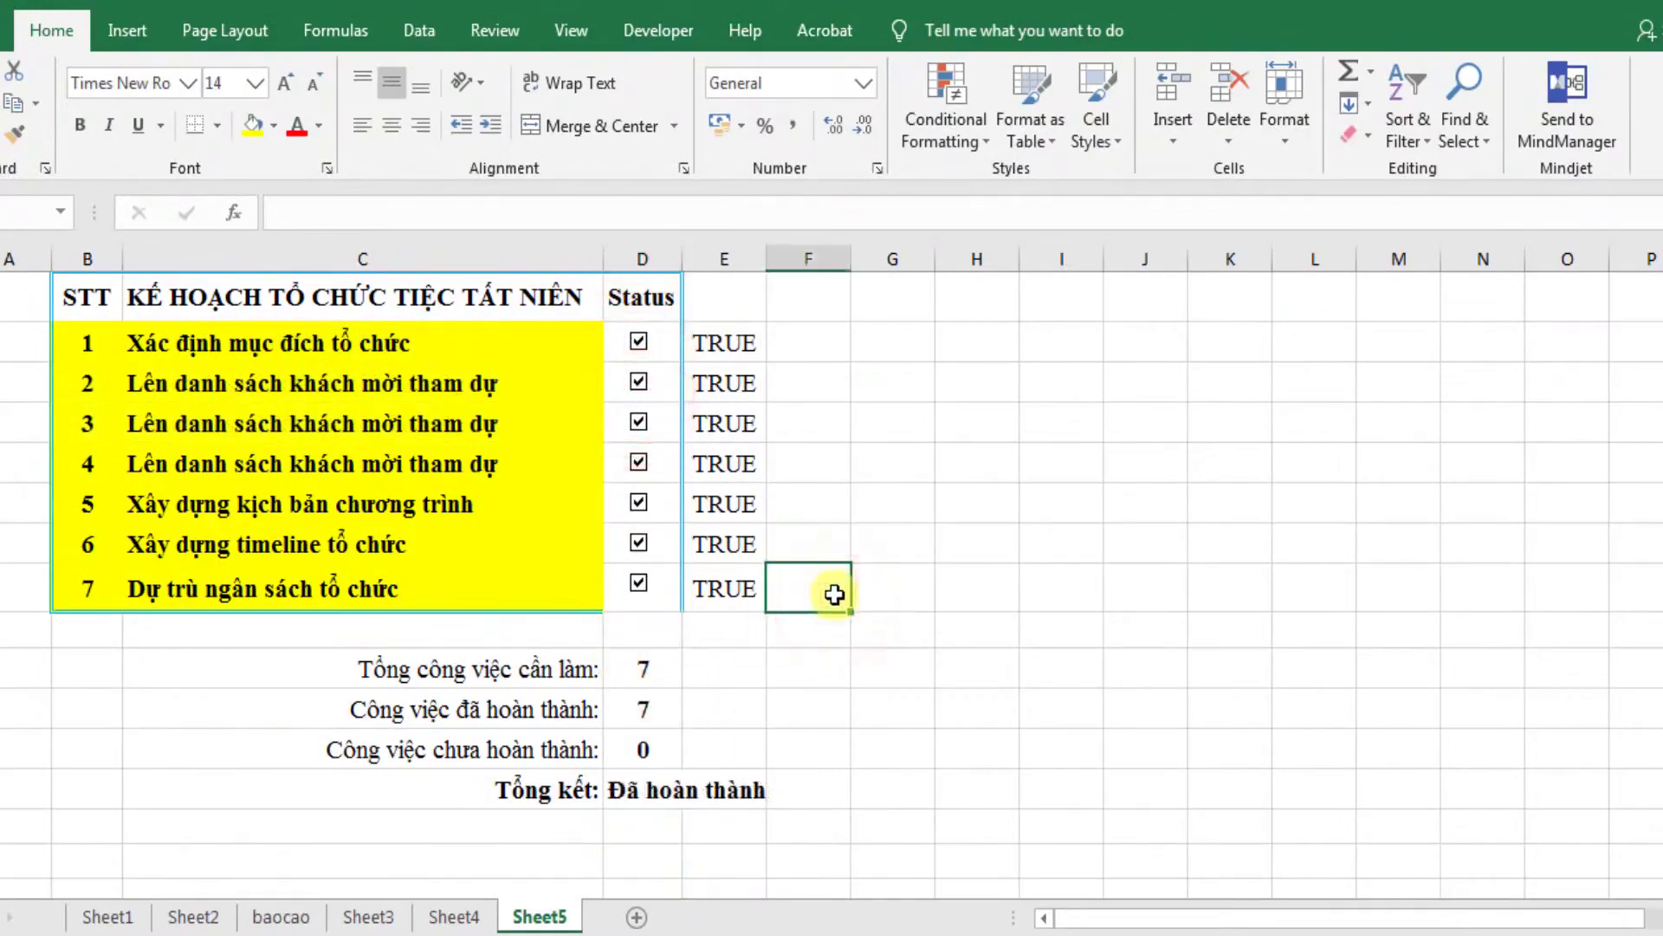
Scroll back to the title and open the Sheet4 student-year checklist.
scroll(827, 582, "up", 1)
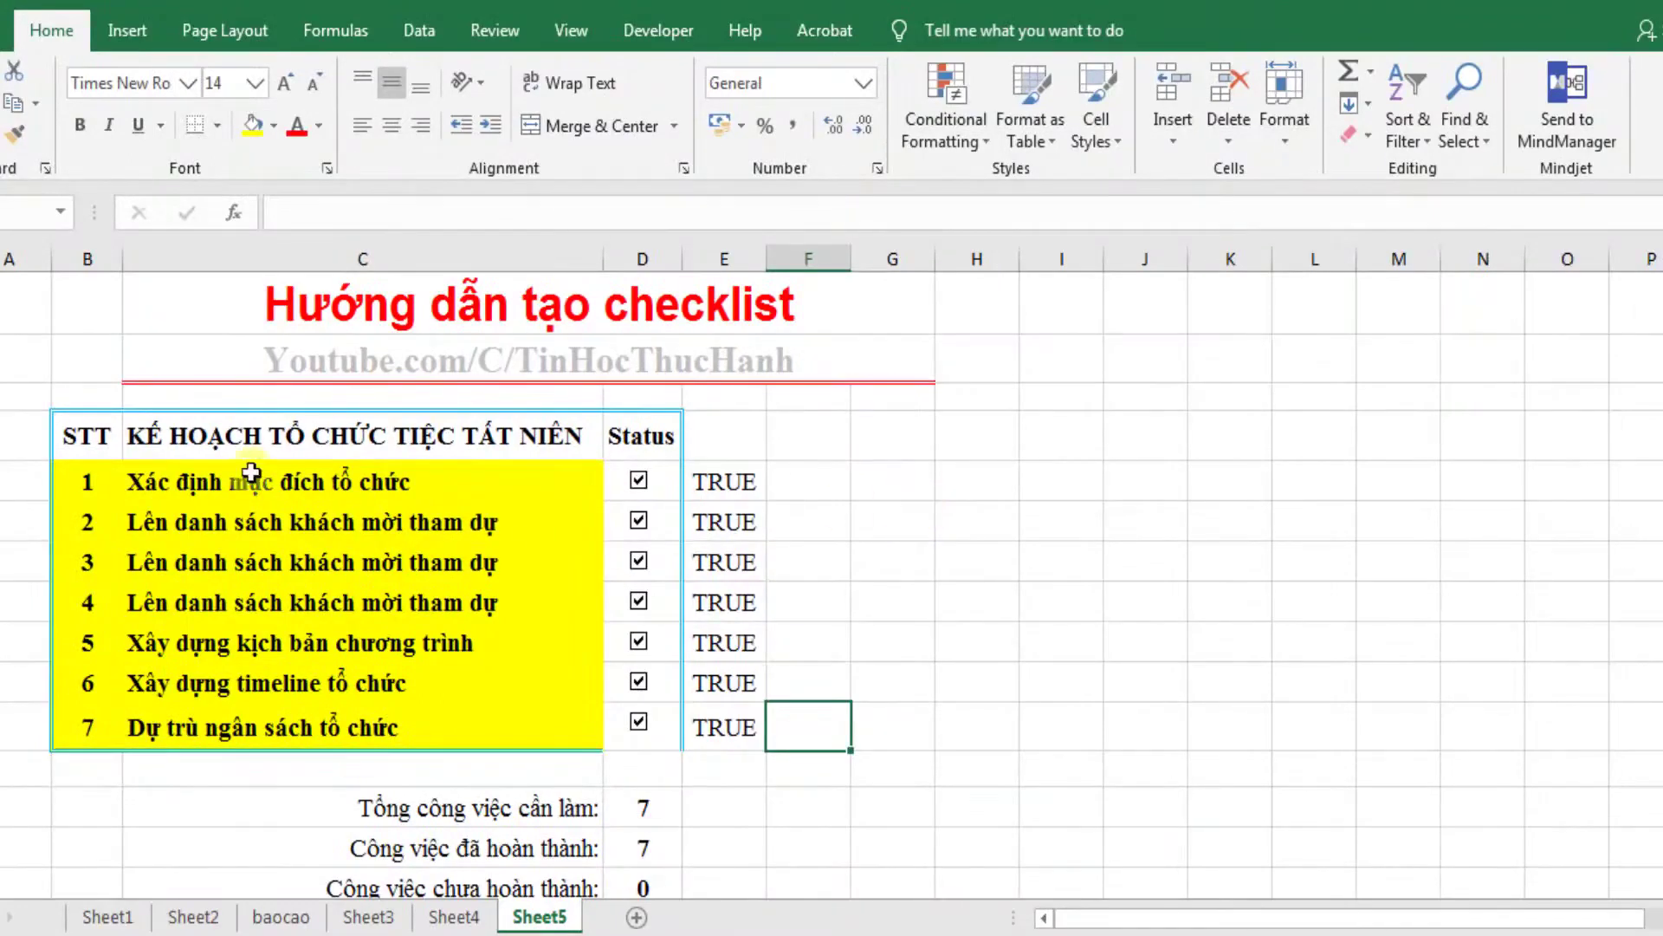
left_click(454, 917)
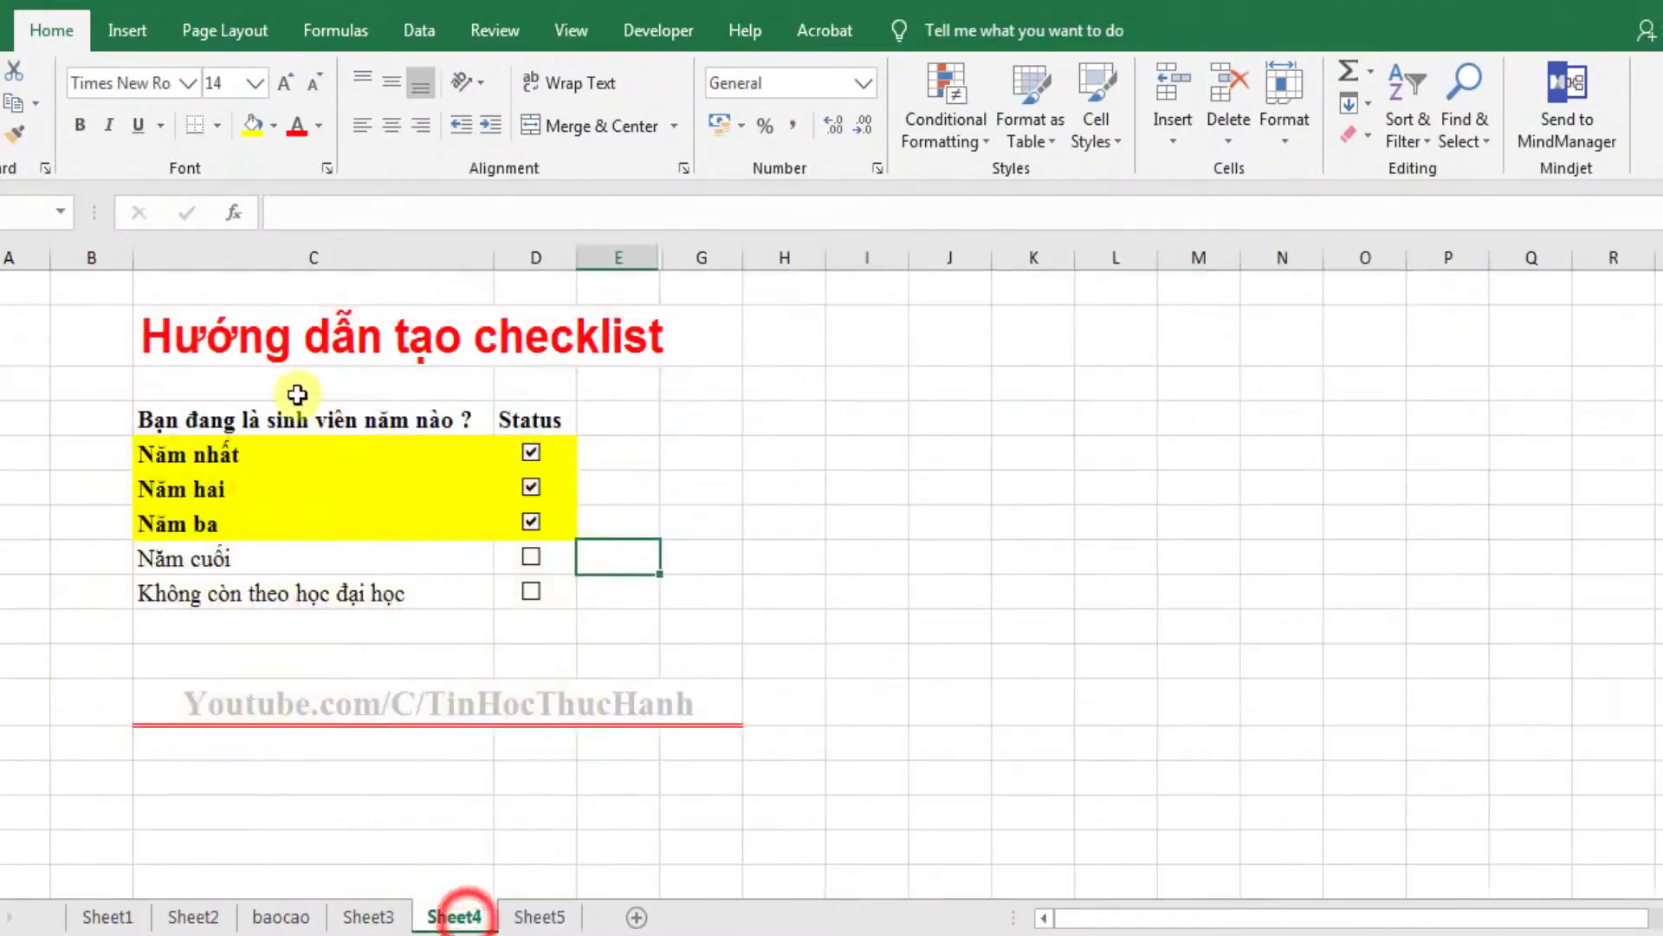